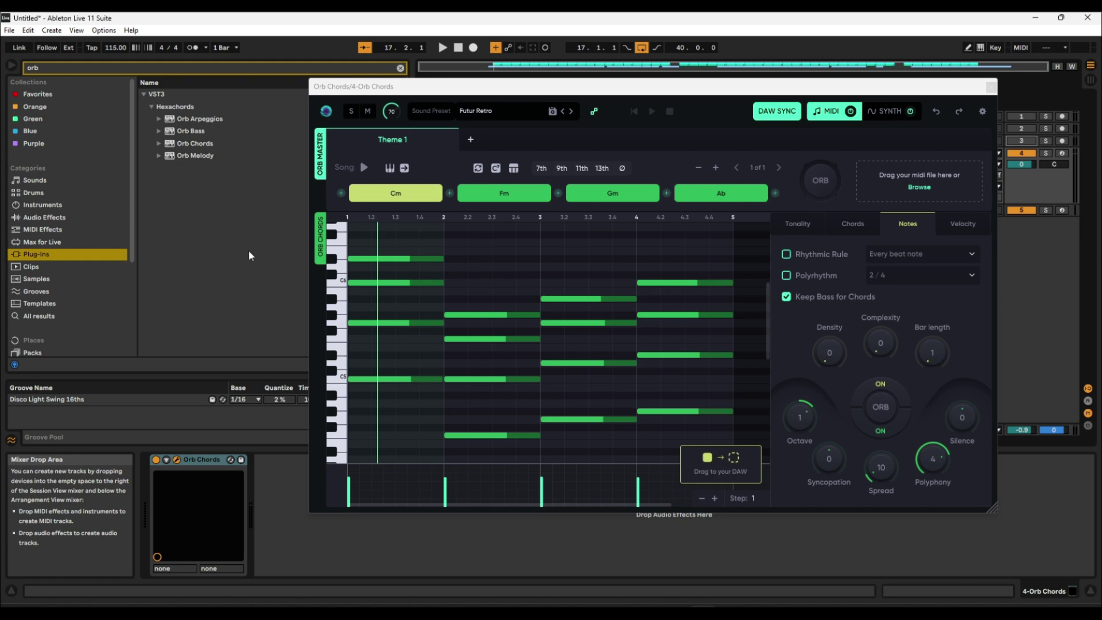
Step: Sync the Orb Chords playback to the DAW transport and close the plug-in window
click(432, 88)
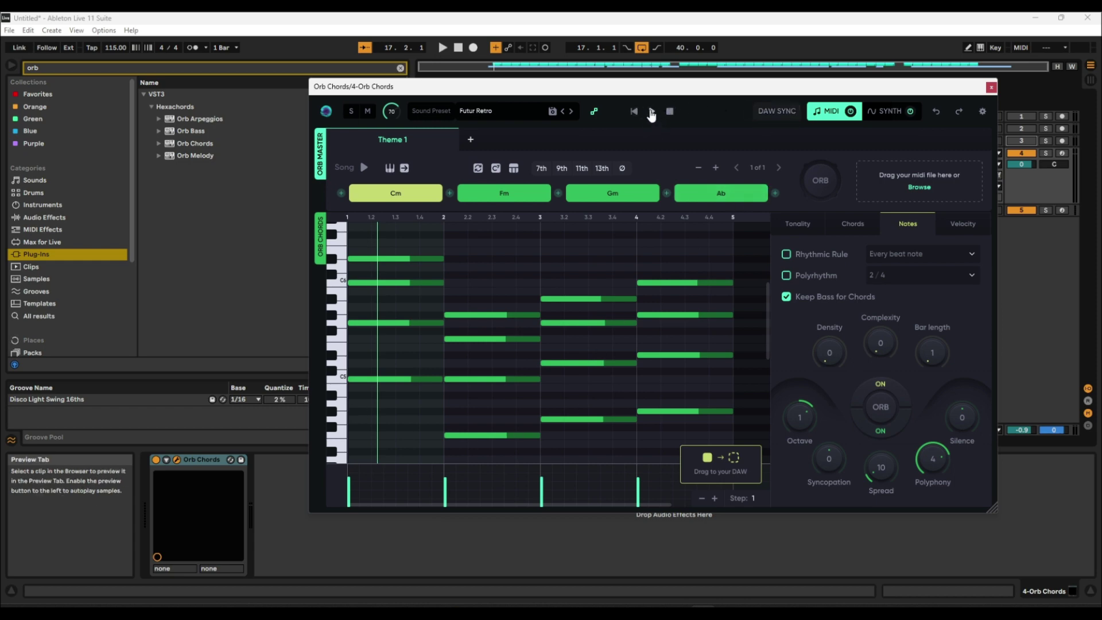
click(776, 115)
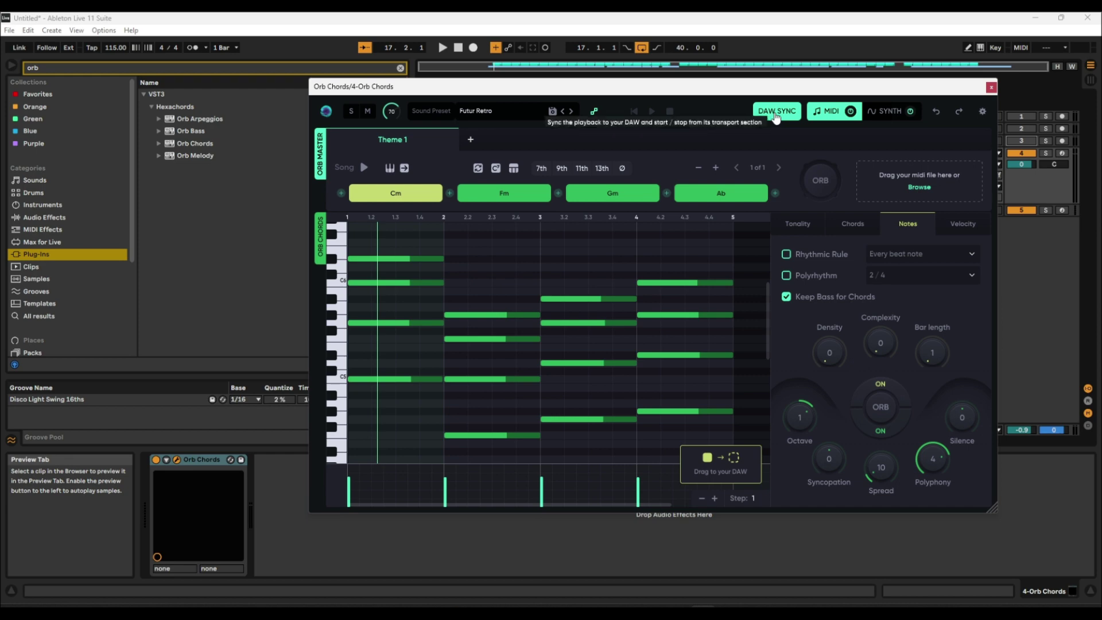
drag(602, 87, 539, 107)
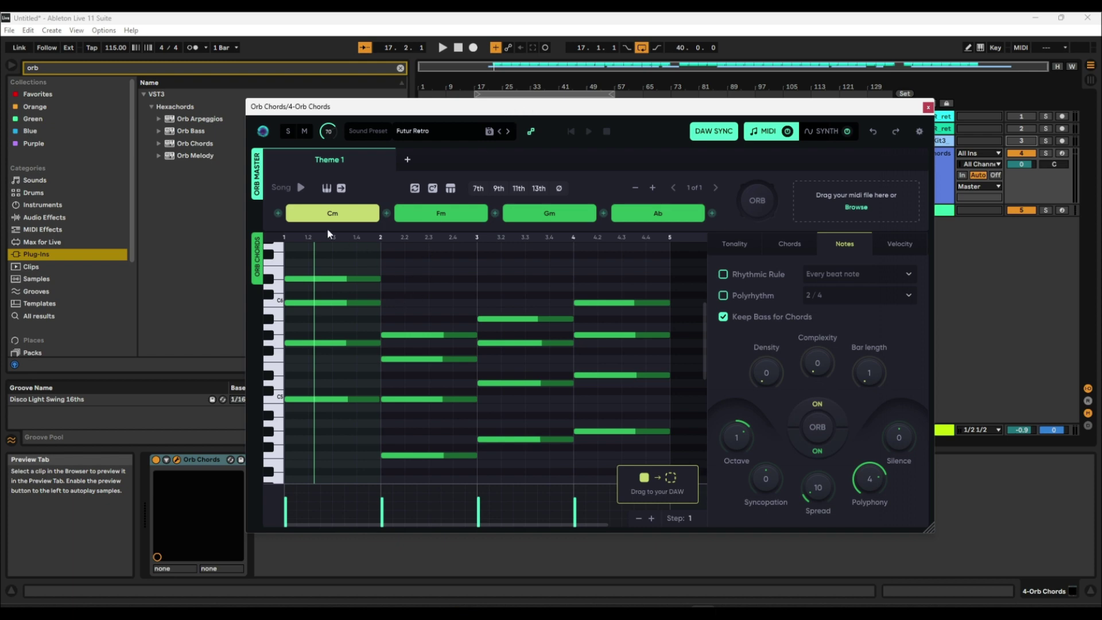
drag(575, 110, 597, 253)
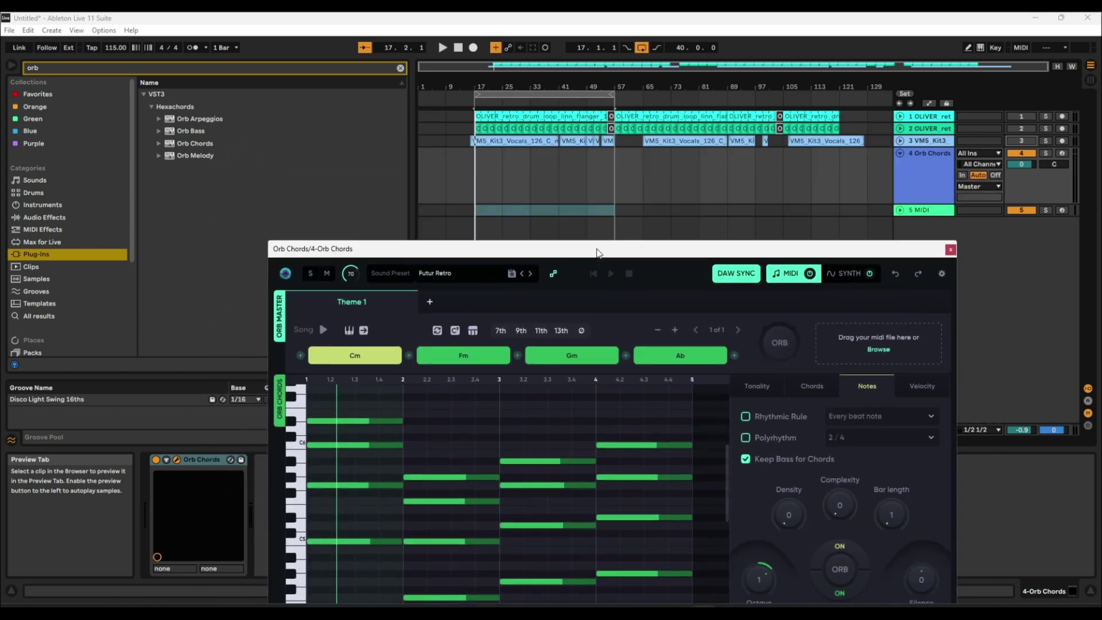
click(939, 138)
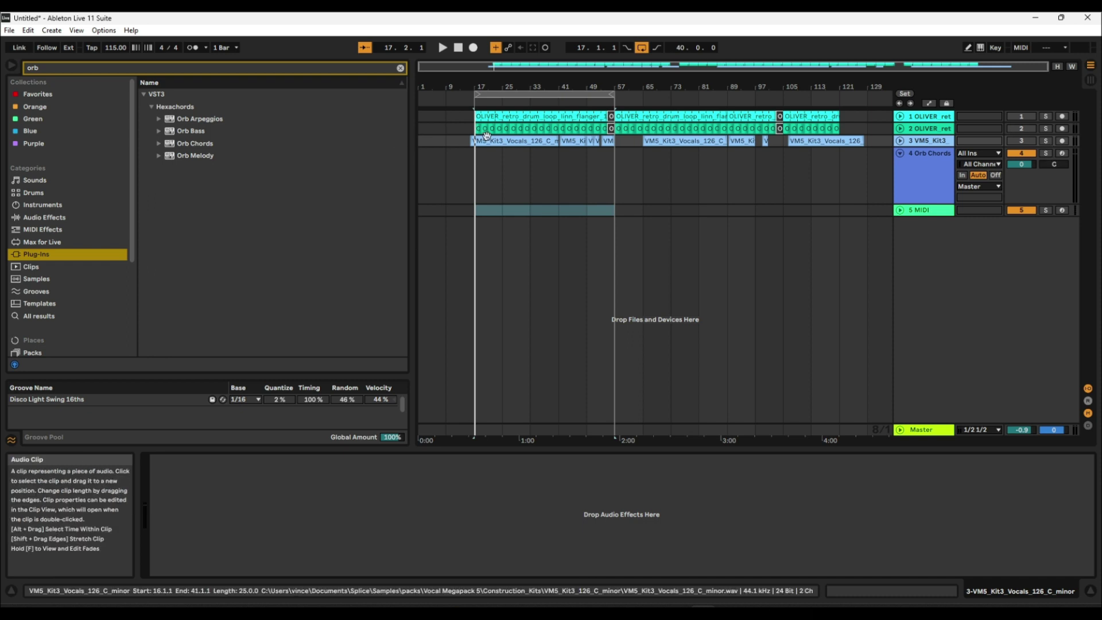
Step: Unfold the VM5_Kit3 vocal track and audition its second clip in solo
click(900, 140)
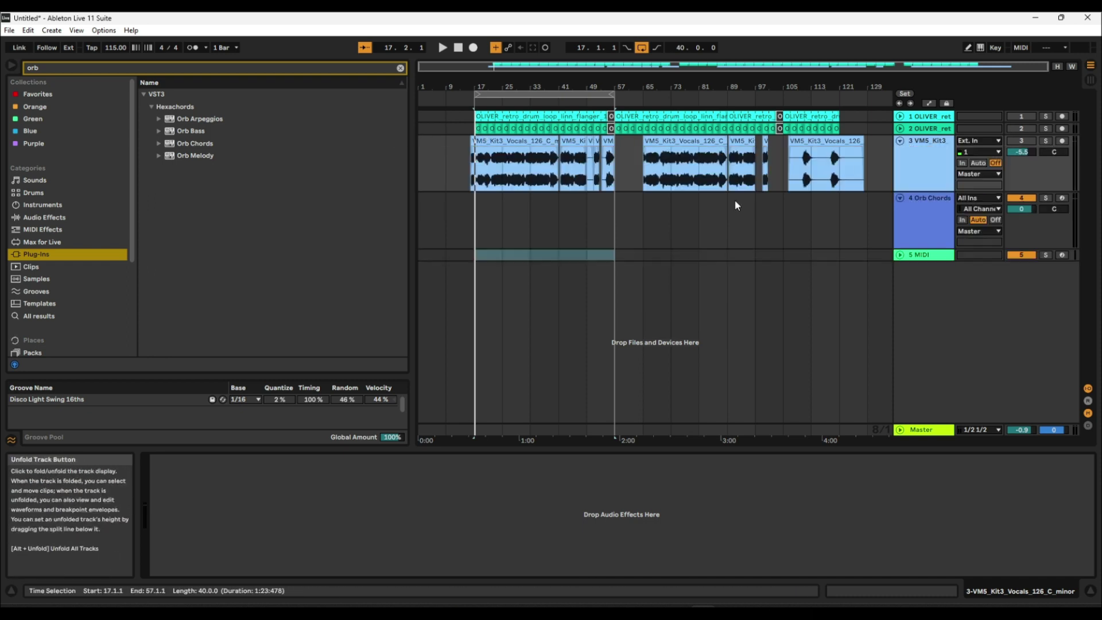
click(538, 164)
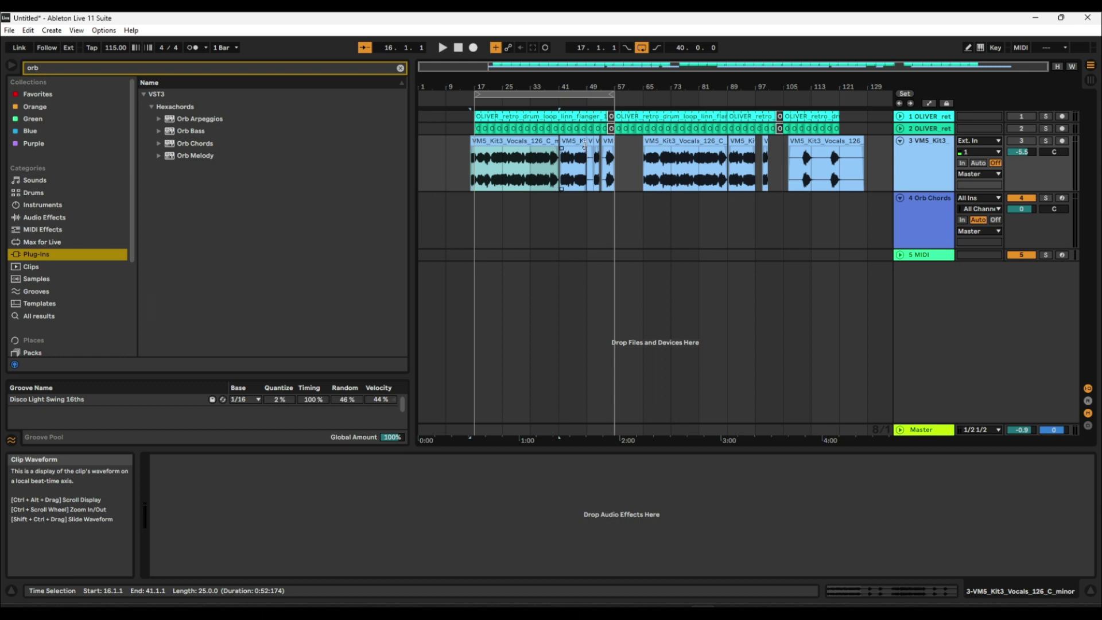
click(587, 155)
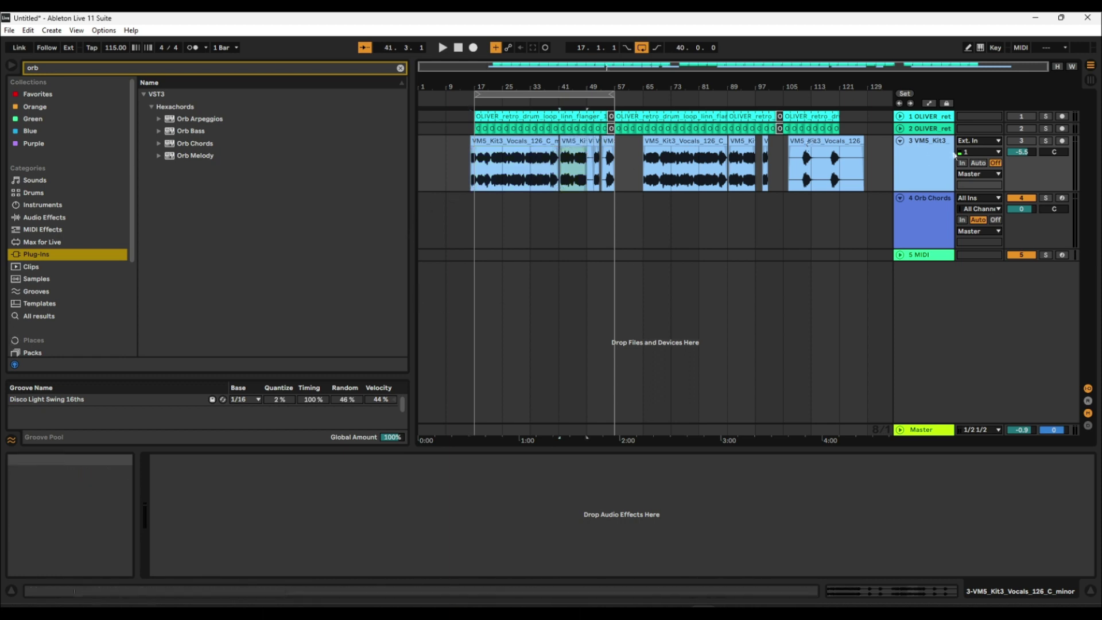
click(1046, 142)
key(space)
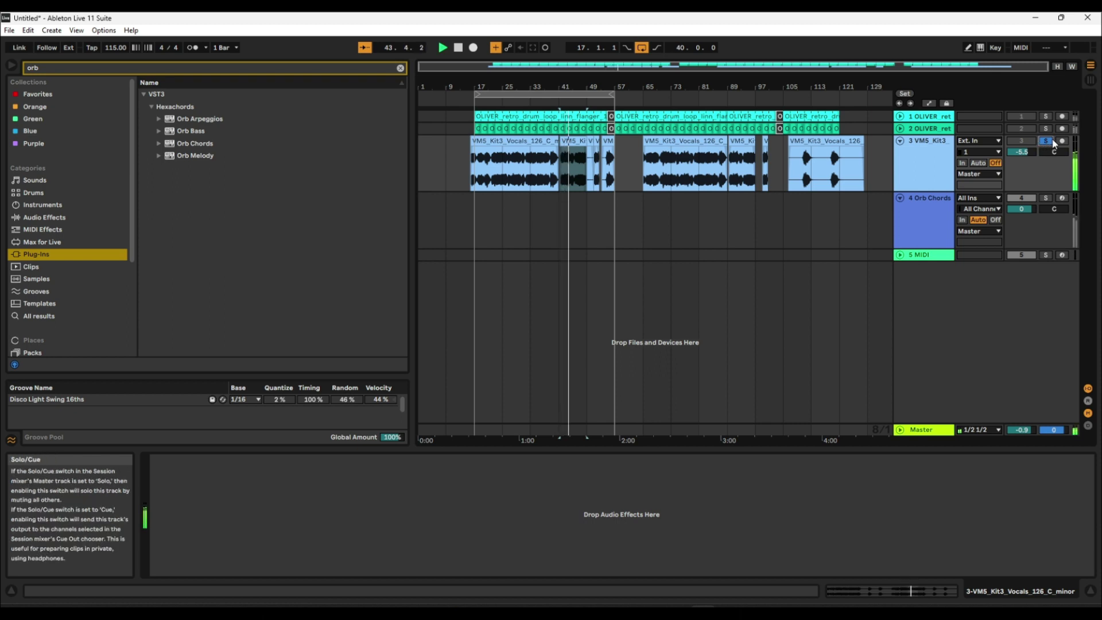
click(1046, 141)
key(space)
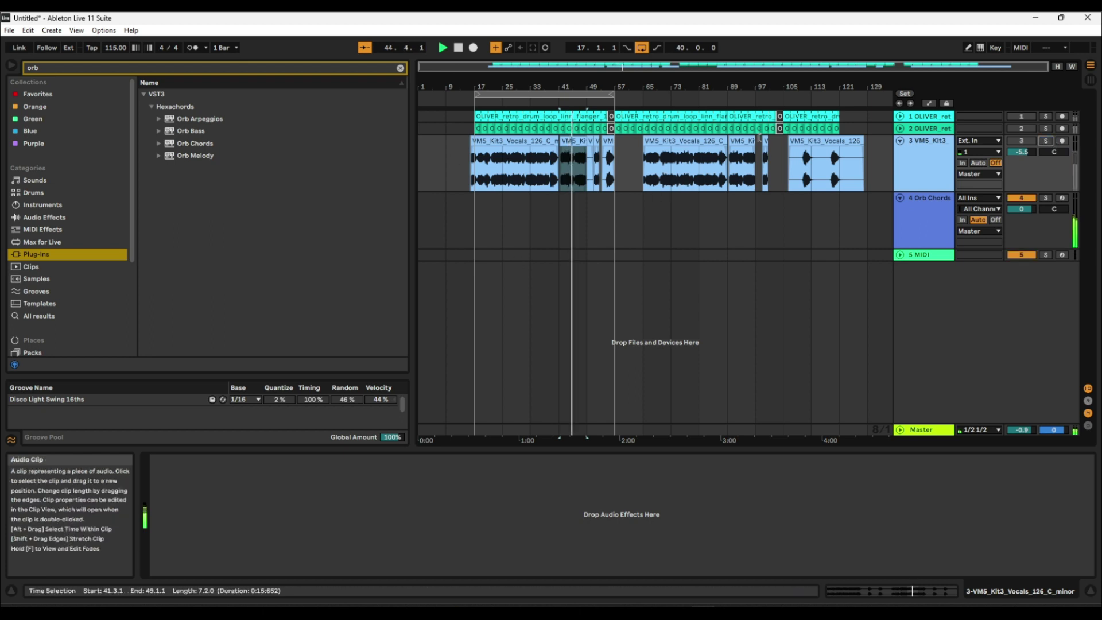
Step: Open Orb Chords, activate the vocal track and play the arrangement from bar 17 to hear vocals and chords together
click(920, 209)
drag(831, 181, 863, 86)
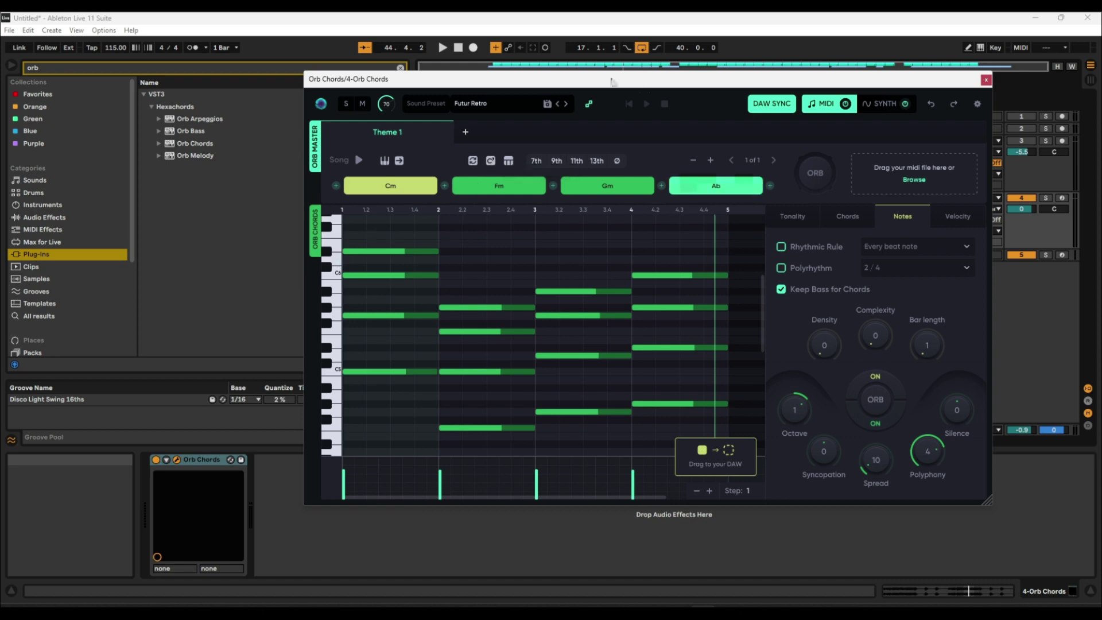
drag(593, 82, 676, 253)
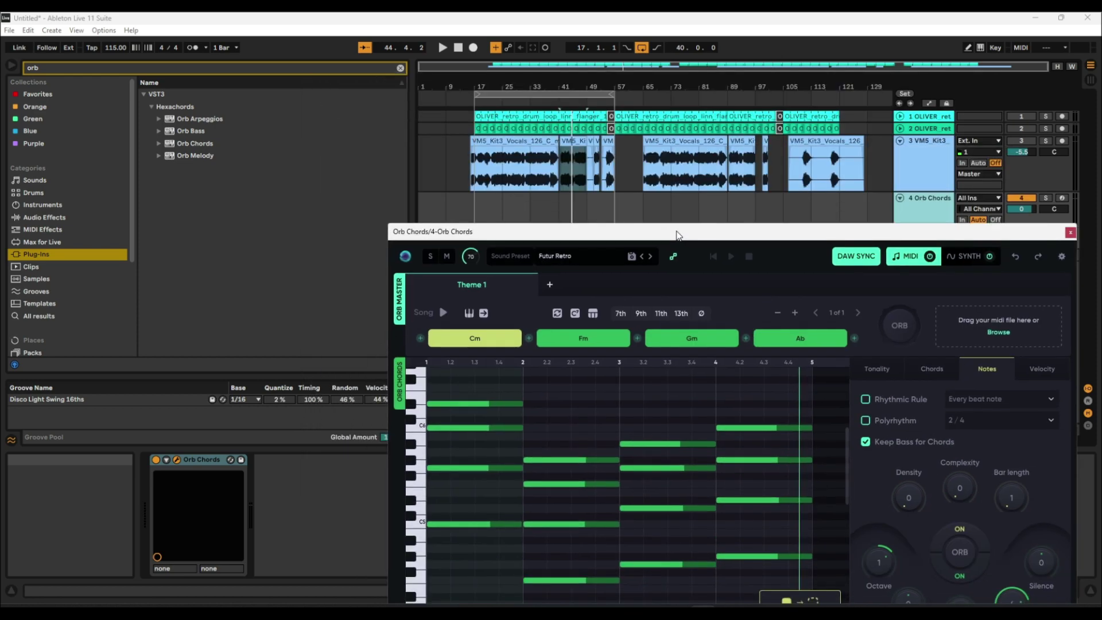
click(489, 142)
click(938, 212)
key(space)
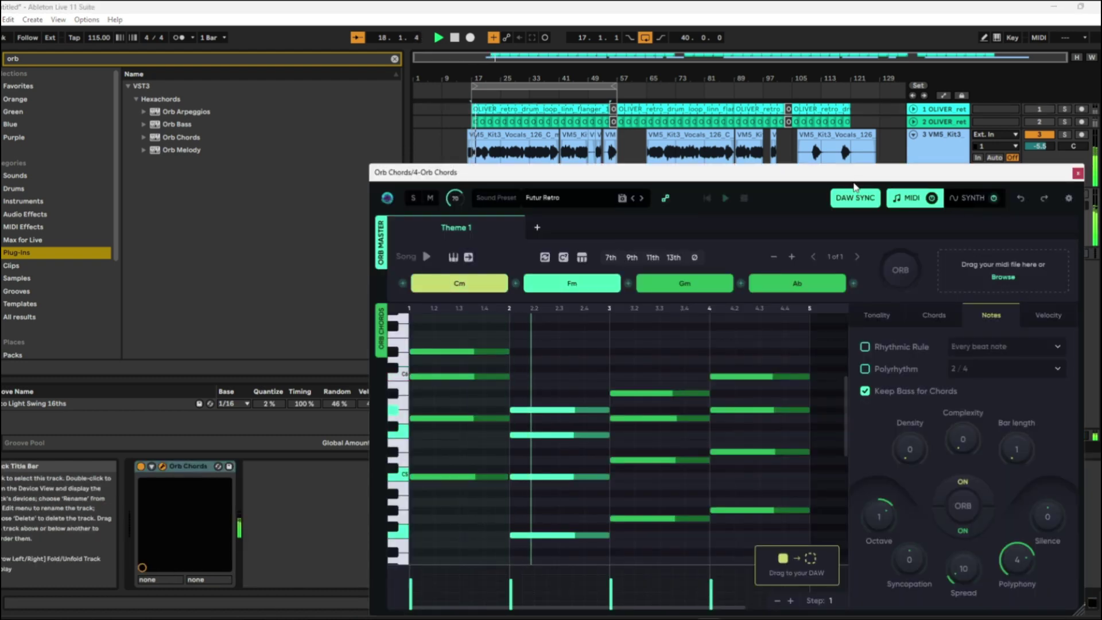
Step: Stop listening, close the Orb Chords window and fold the Orb Chords track
drag(841, 173, 788, 77)
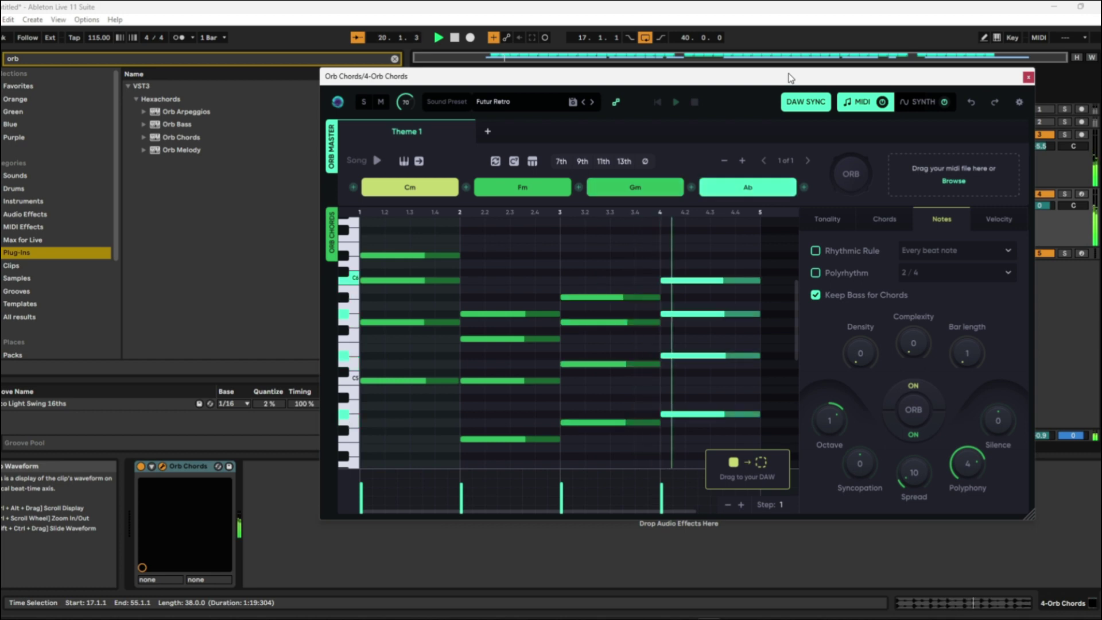
drag(789, 77, 829, 230)
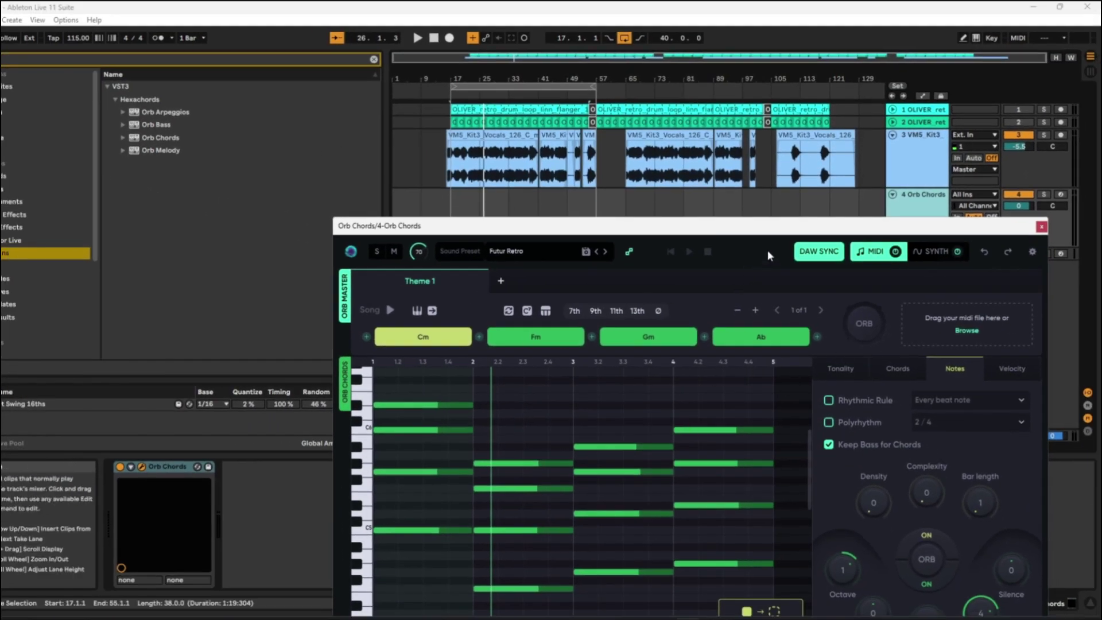
click(1042, 228)
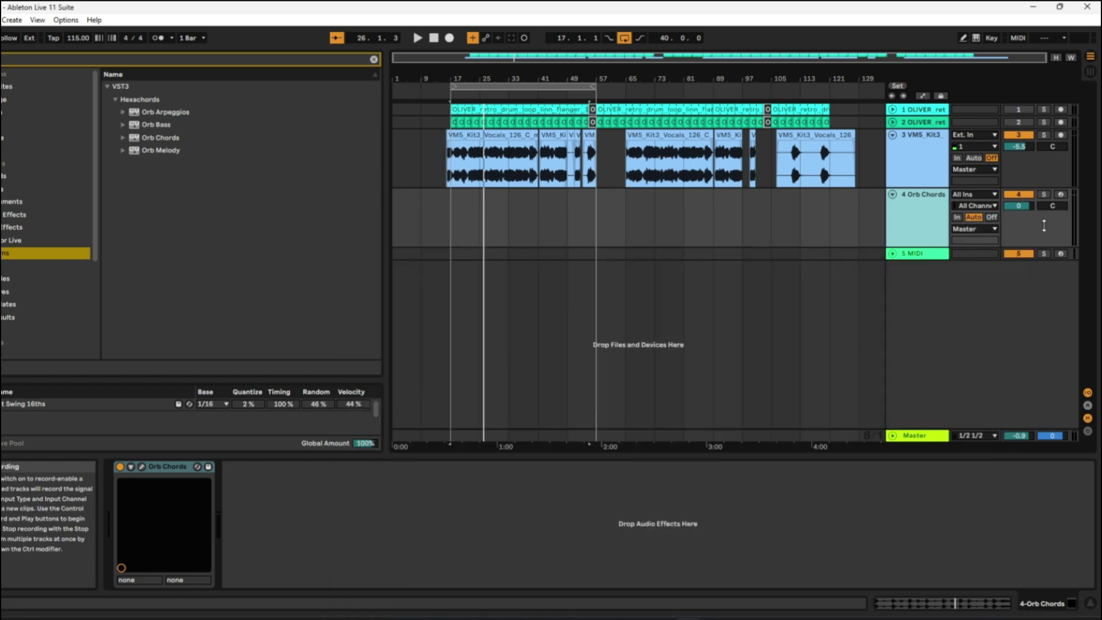
click(893, 196)
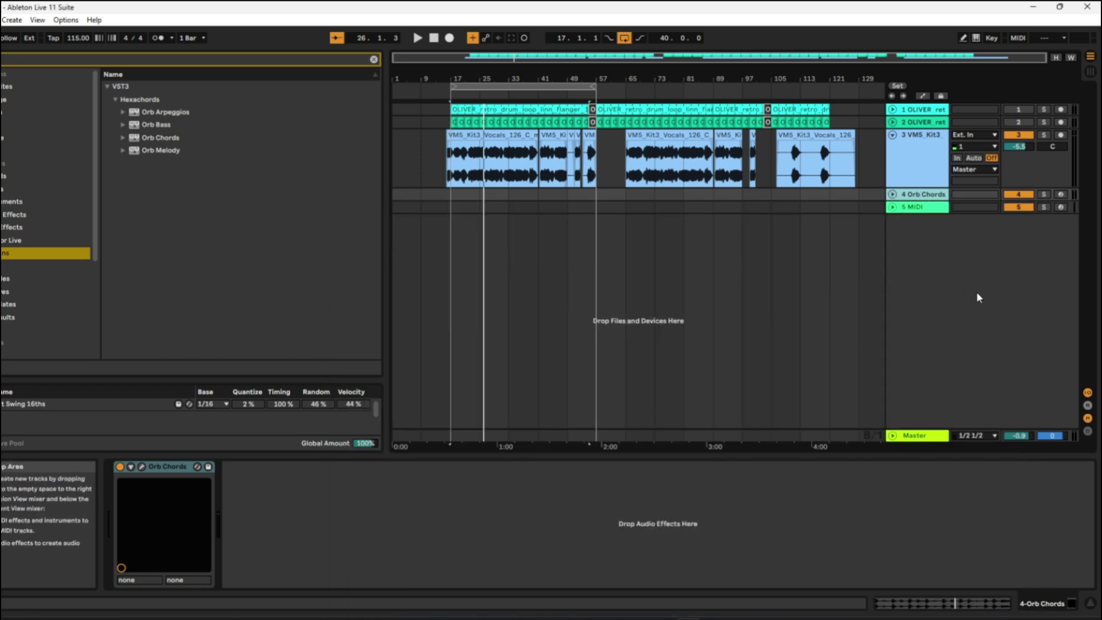
Step: Load the Orb Bass plug-in onto the empty fifth MIDI track and uncover the transport controls
click(149, 125)
drag(149, 125, 921, 206)
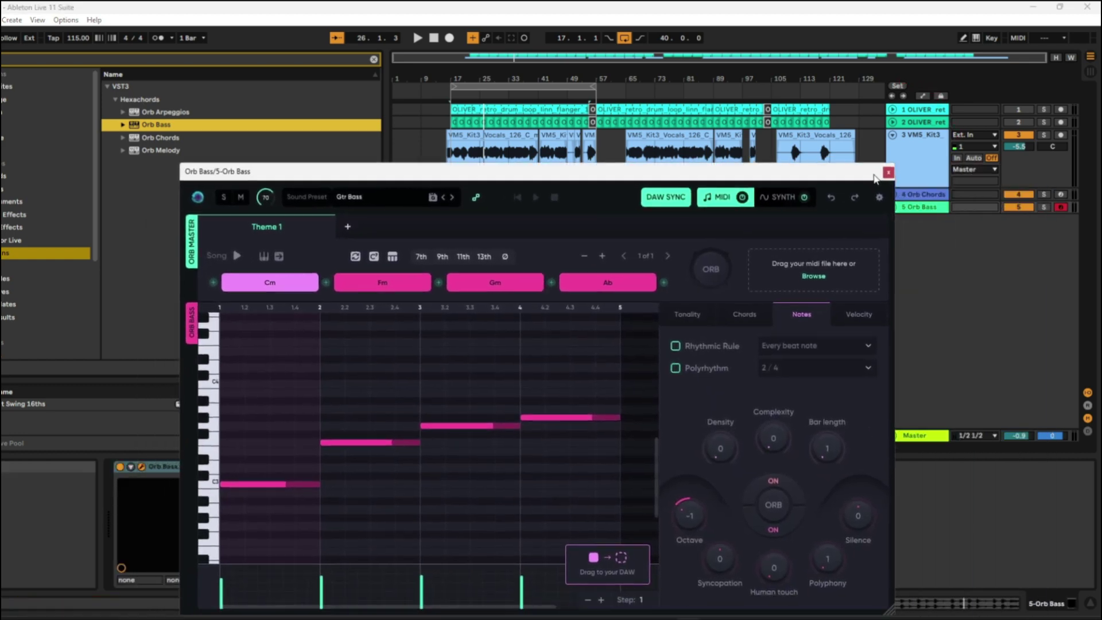
drag(875, 178, 957, 101)
Step: Audition the default Orb Bass line with the arrangement and close the plug-in window
click(417, 38)
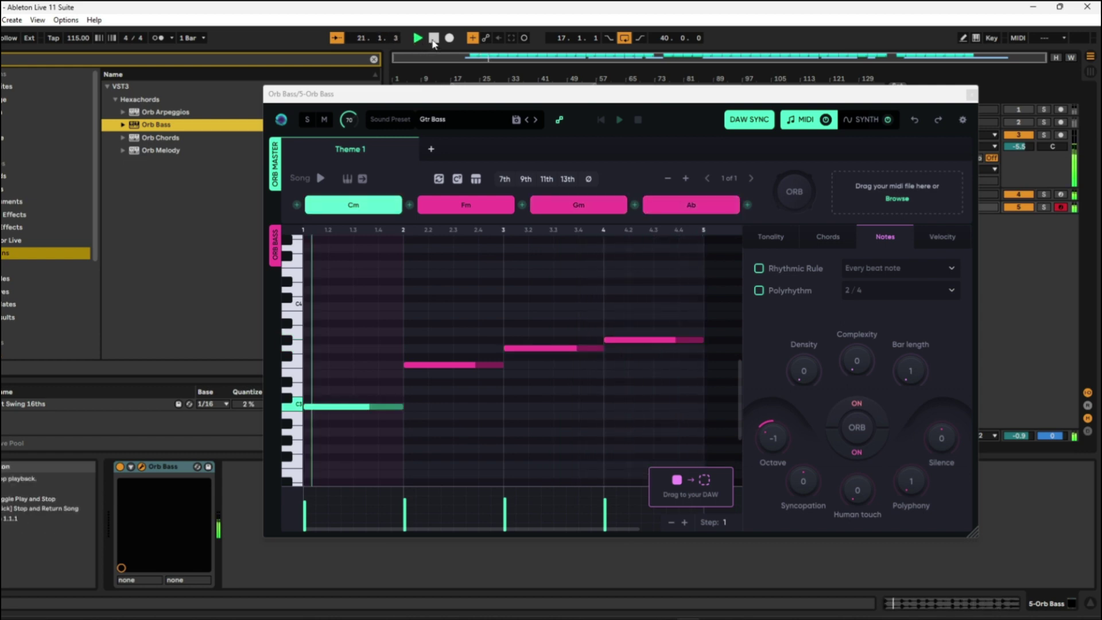
click(433, 38)
drag(487, 99, 474, 175)
click(957, 171)
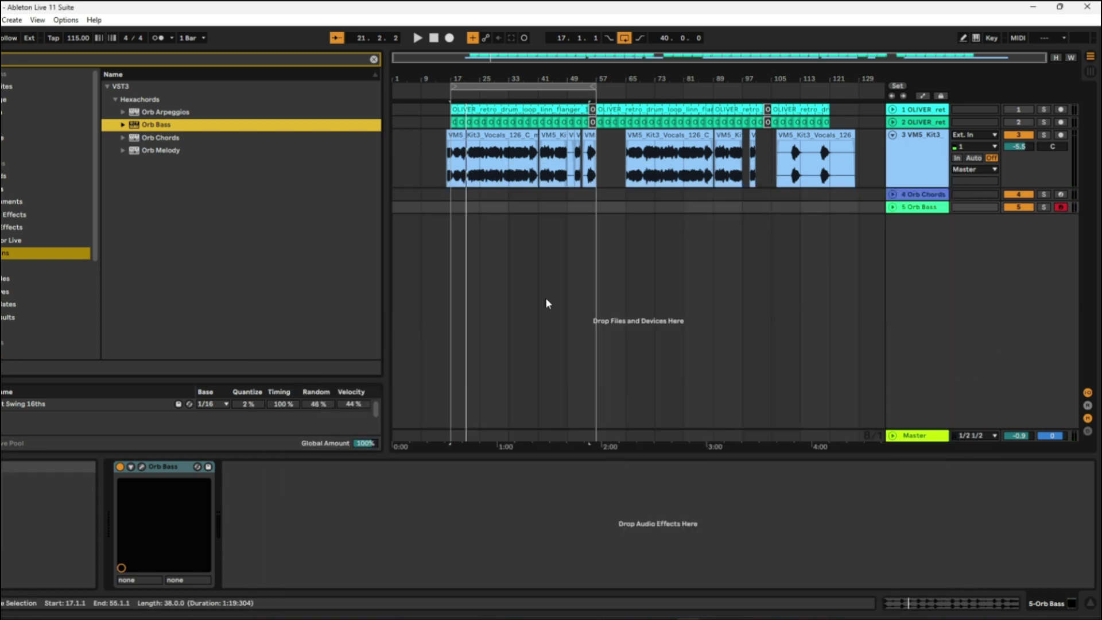
Step: Duplicate the Orb Bass track, deactivate the original and open the copy's Orb Bass window
right_click(926, 208)
click(942, 235)
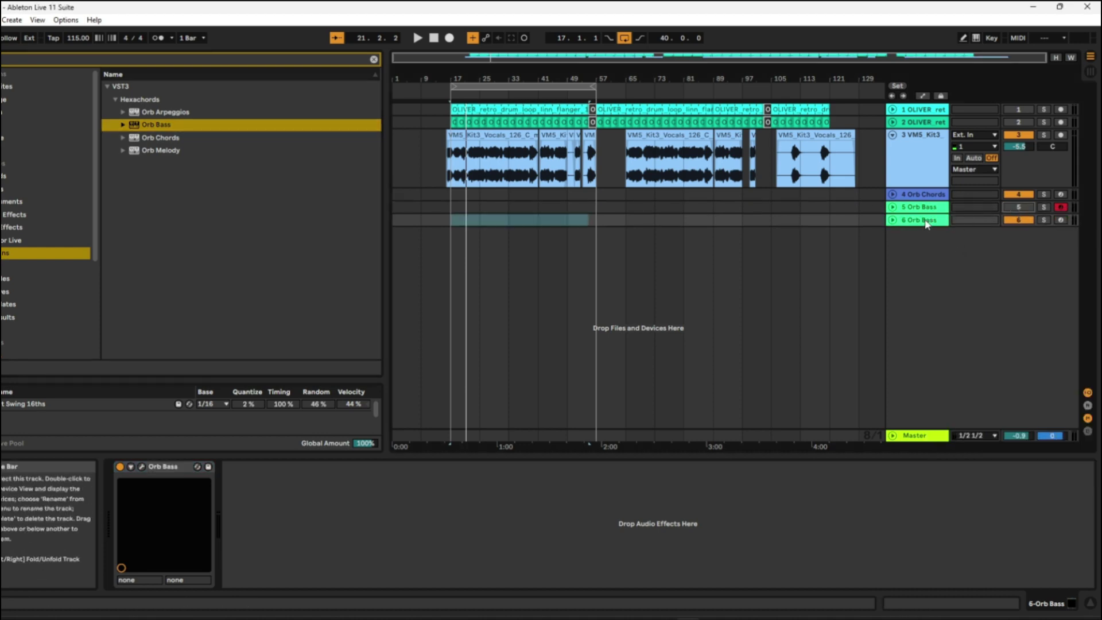
click(142, 466)
drag(459, 169, 455, 76)
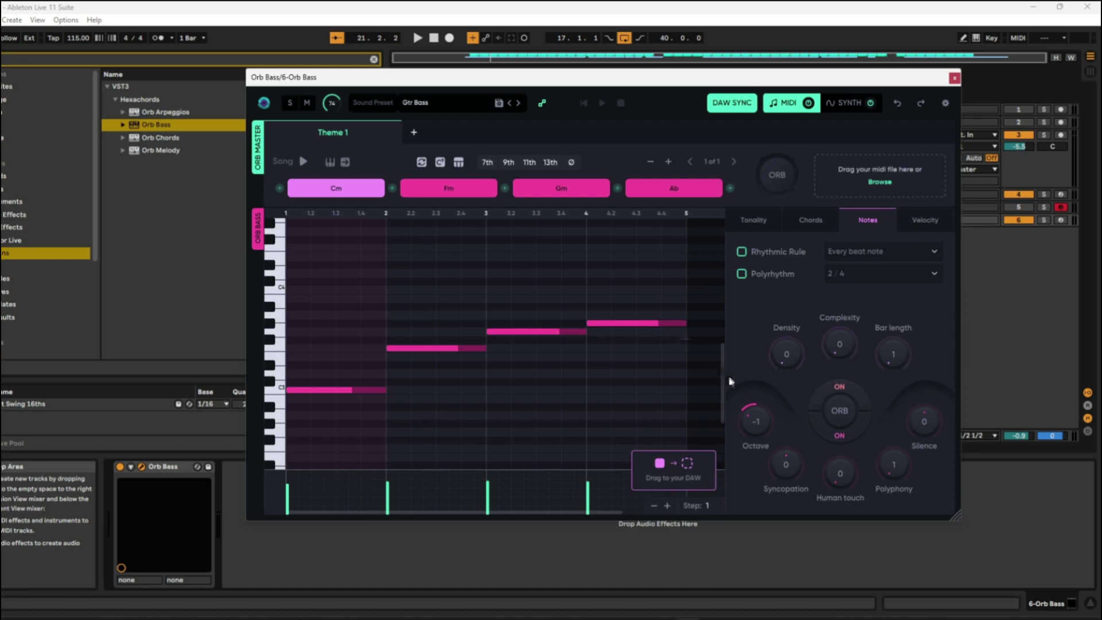
Step: Generate a new bass pattern with the ORB randomizer, set its complexity to 40 and play it
click(840, 413)
click(418, 39)
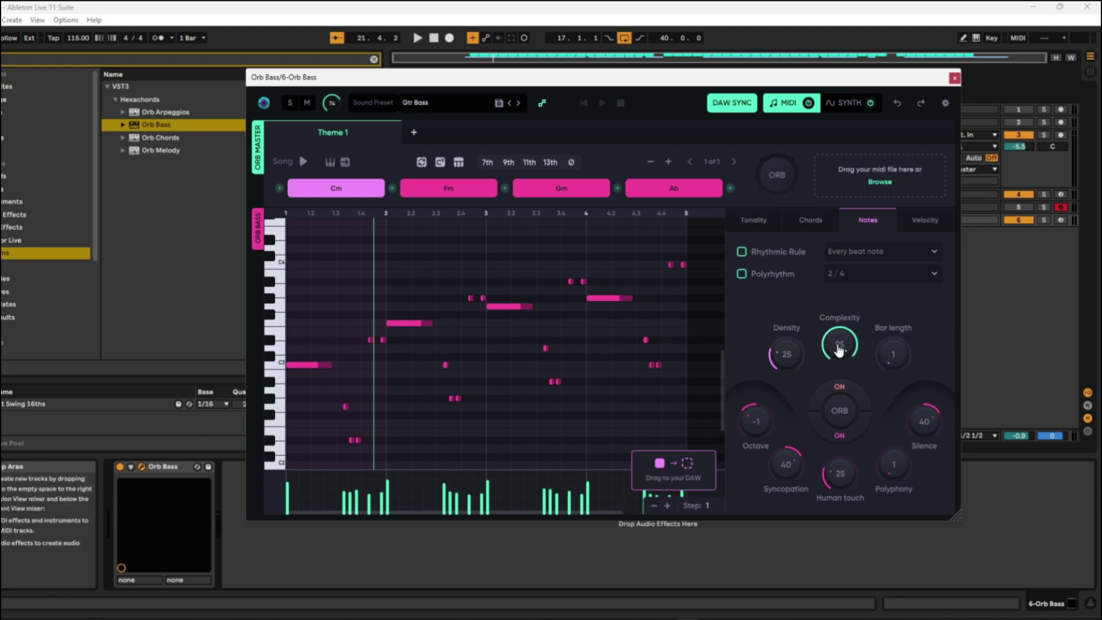
drag(839, 380, 836, 383)
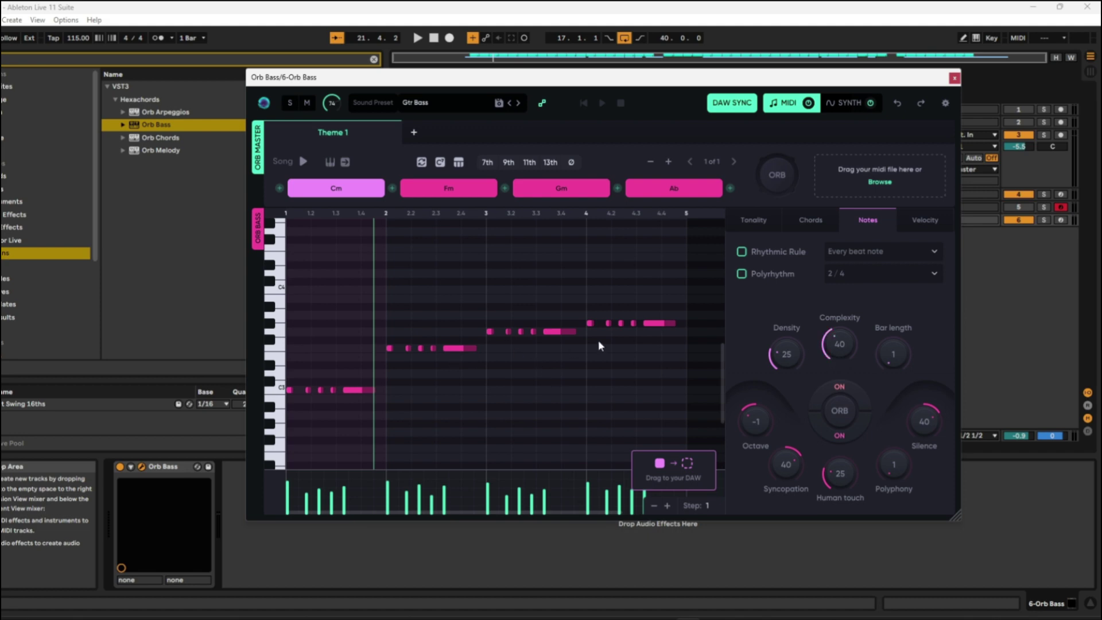
key(space)
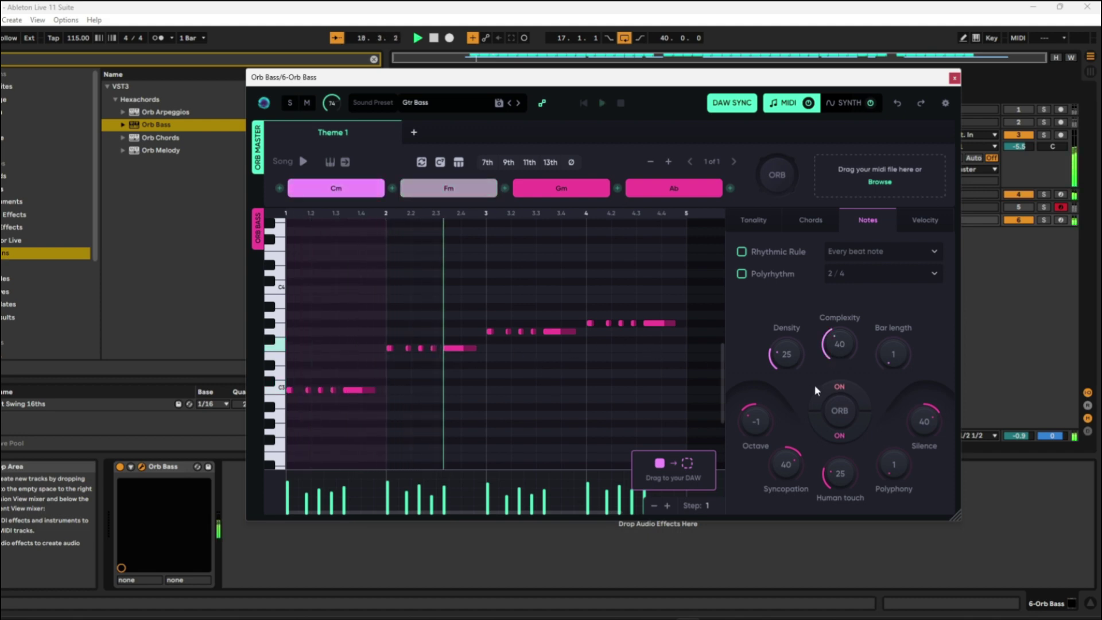
Step: Adjust the playing bass pattern, bringing its complexity down to 0 and its density to 30
drag(832, 342, 839, 349)
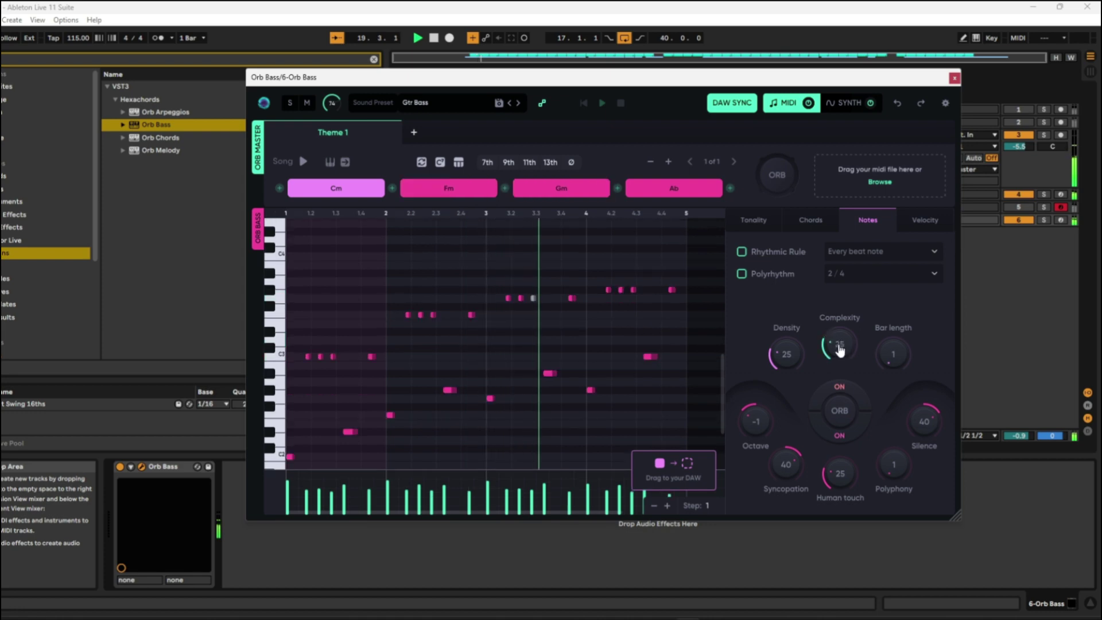
mouse_move(785, 357)
mouse_down()
mouse_move(784, 339)
mouse_move(775, 356)
mouse_up()
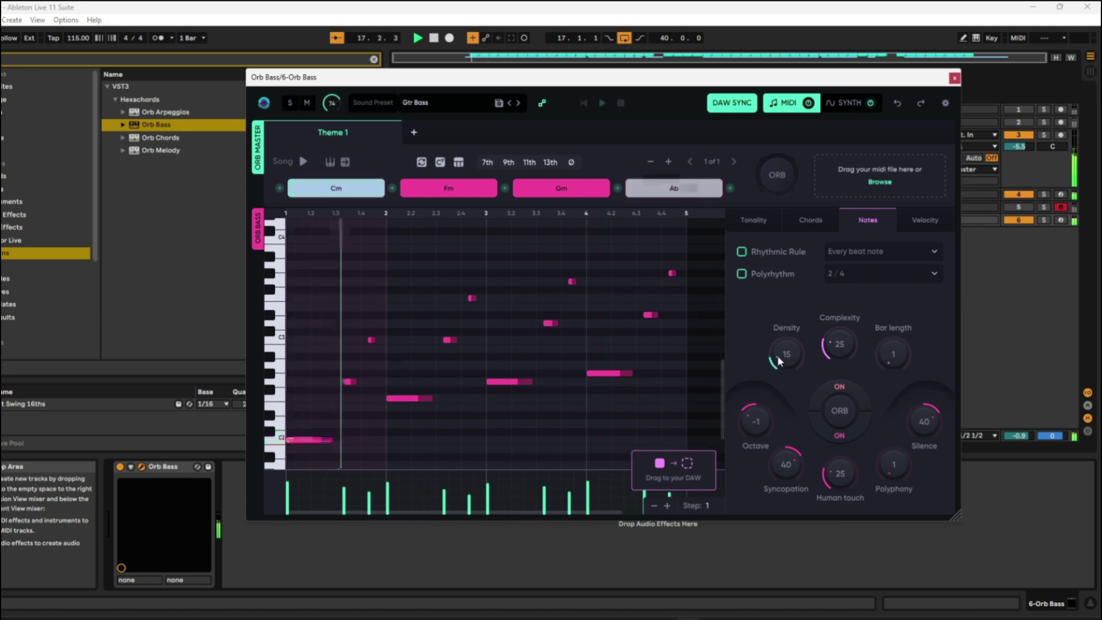
drag(836, 343, 837, 380)
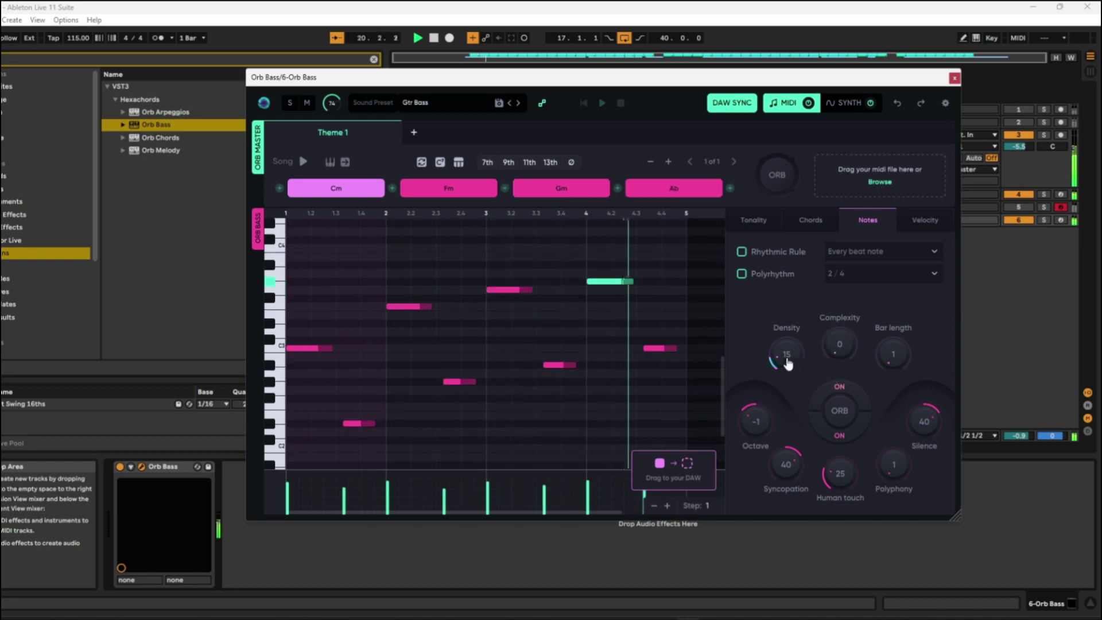
drag(781, 356, 787, 351)
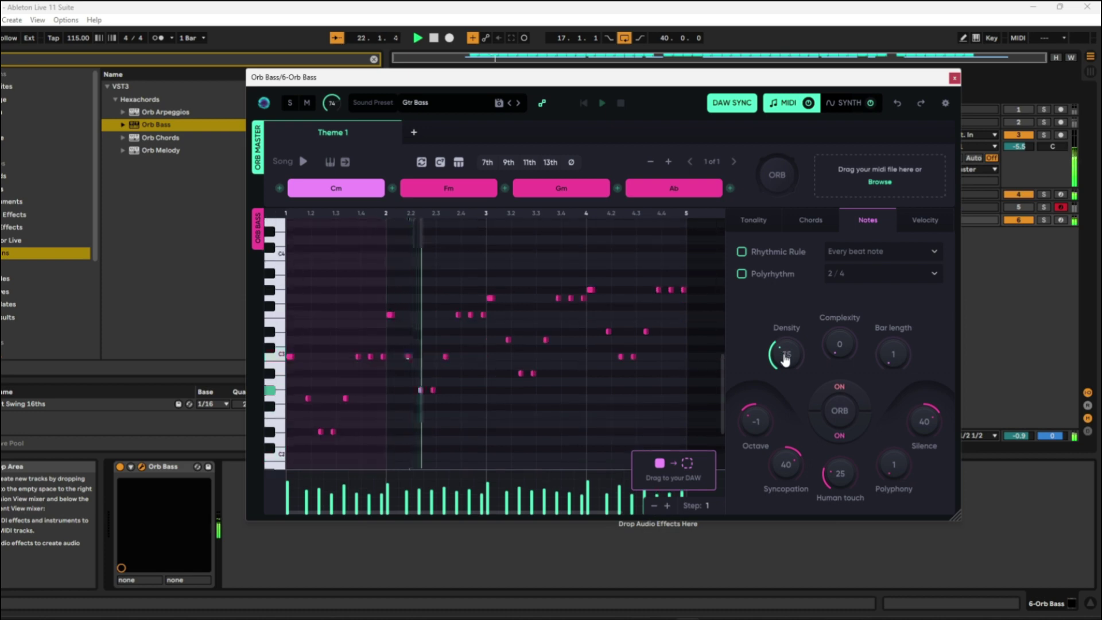
drag(785, 360, 781, 363)
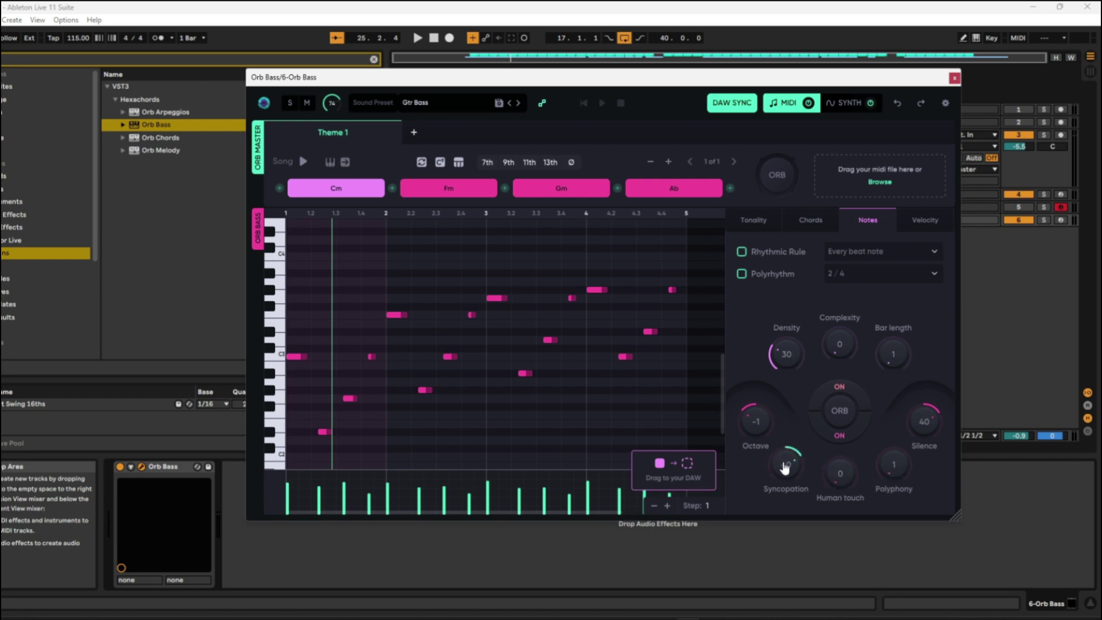
Step: Set the bass pattern's syncopation to 0 and play the result
text(0)
key(Return)
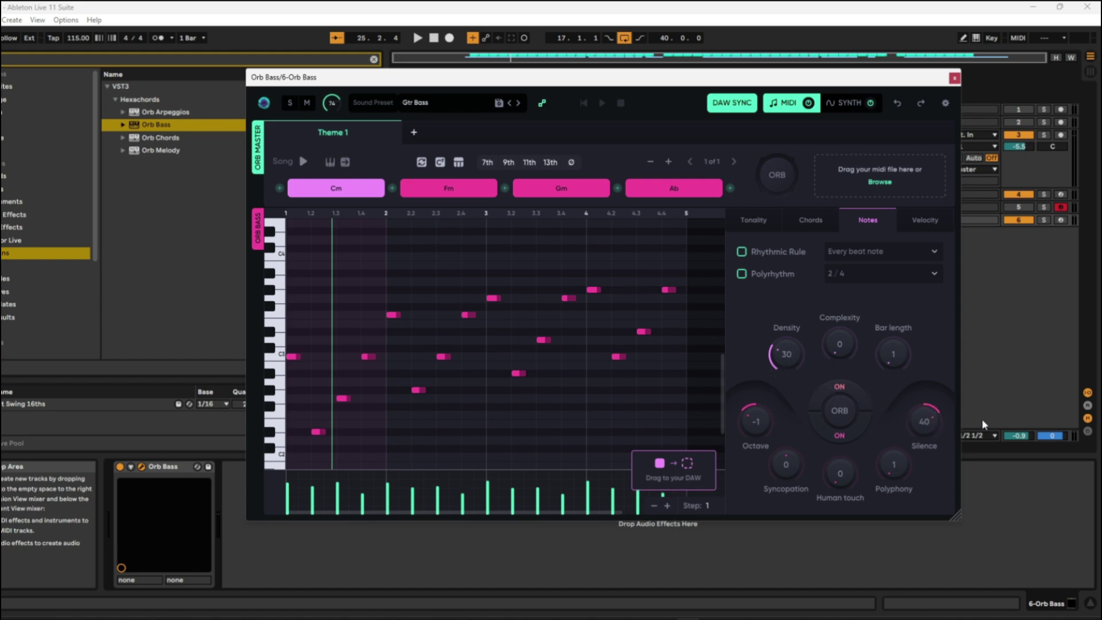
key(space)
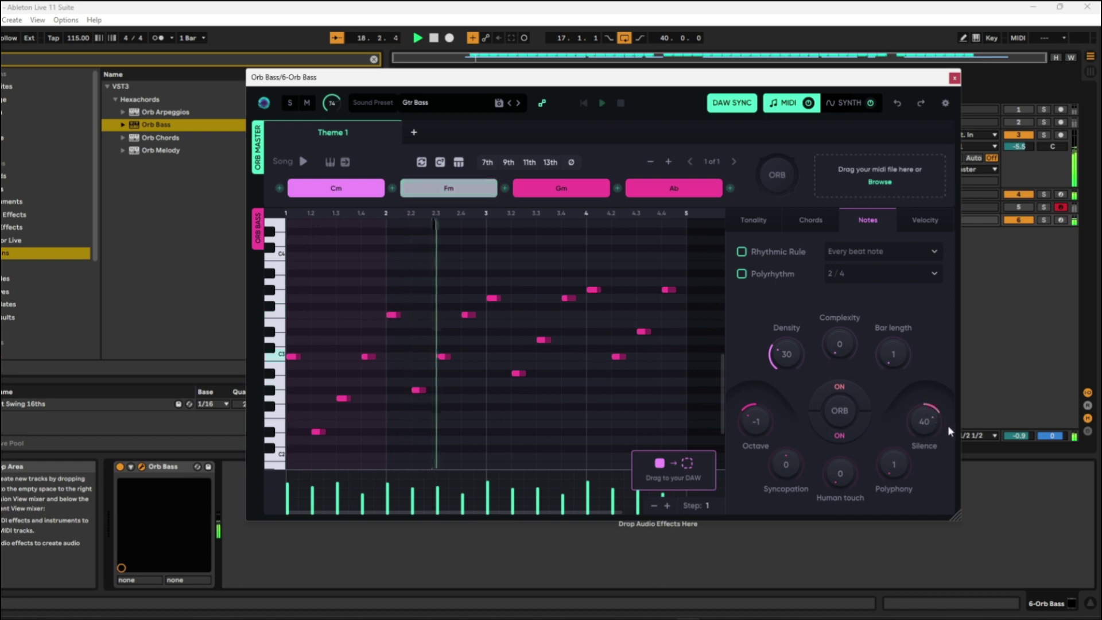
key(space)
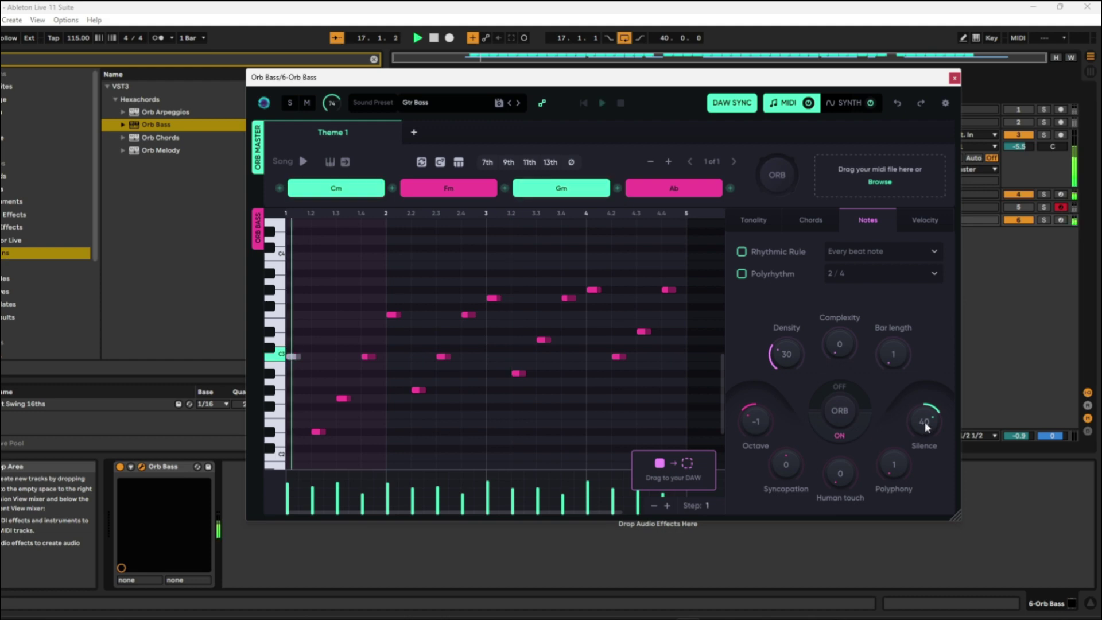
Step: Try the bass pattern's silence at -20 during playback and raise it back to a low positive value
scroll(924, 421, down, 2)
scroll(925, 424, down, 4)
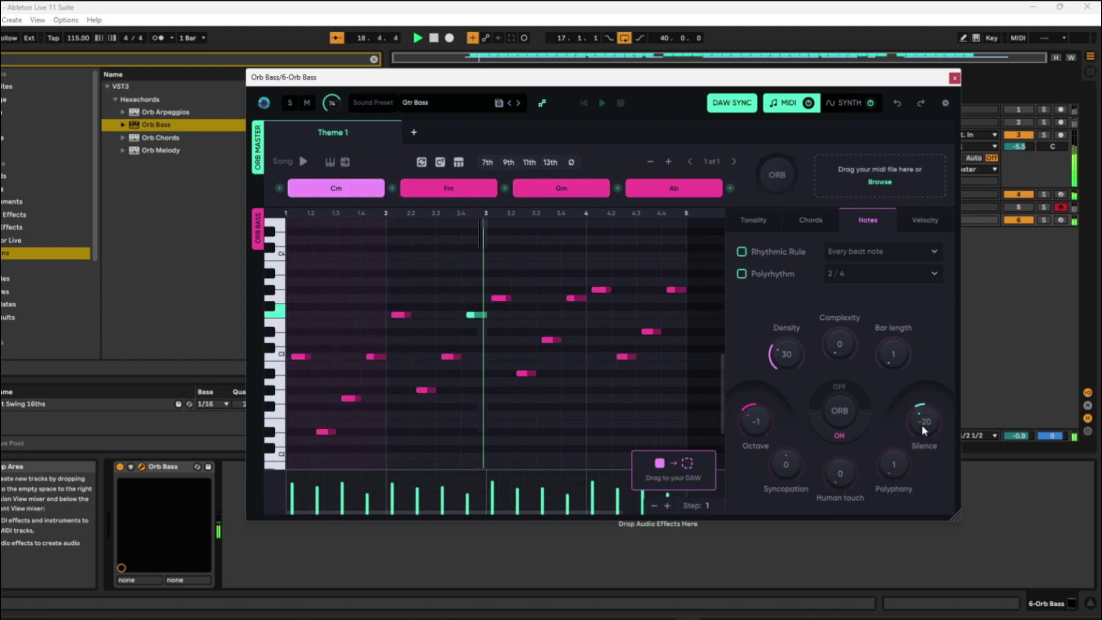
drag(921, 425, 924, 415)
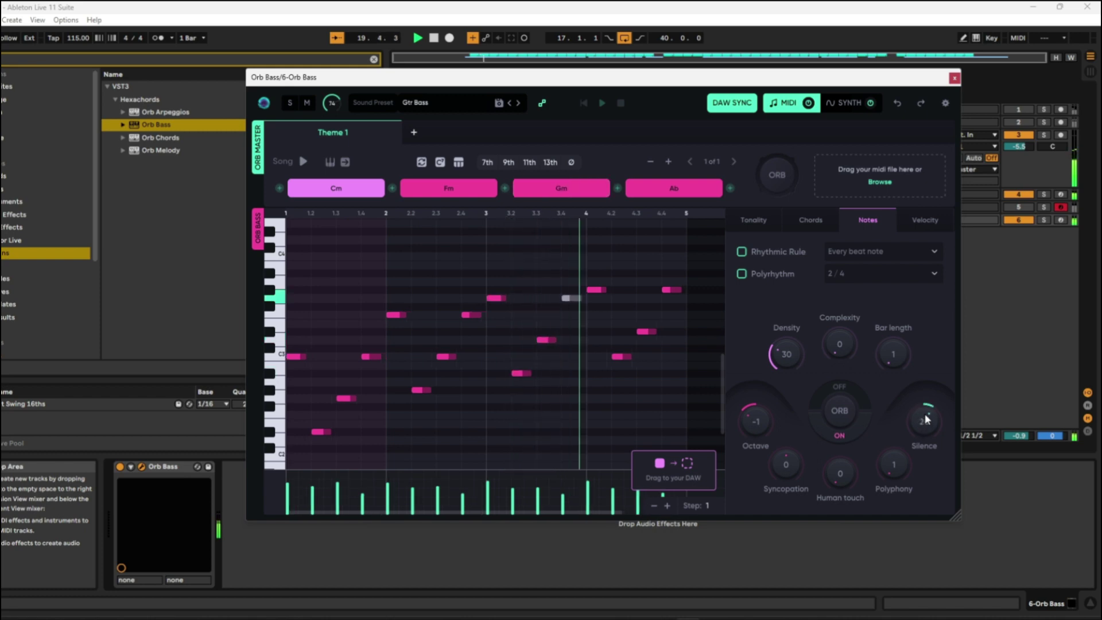
Step: Adjust the bass pattern's silence during playback and settle it at 15
drag(925, 413, 922, 418)
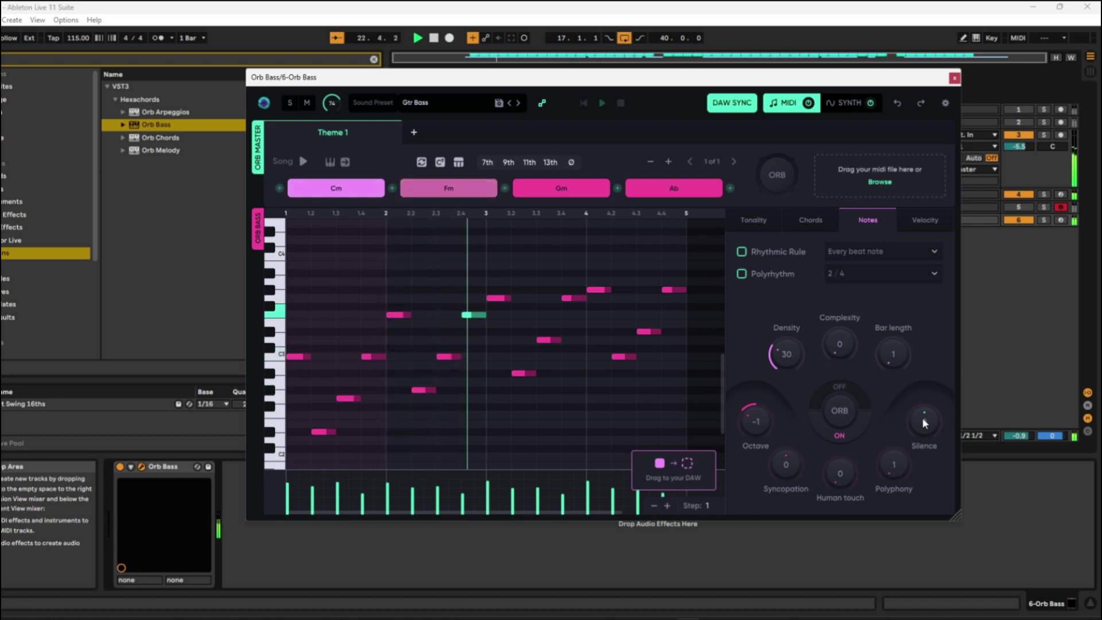
drag(922, 418, 925, 421)
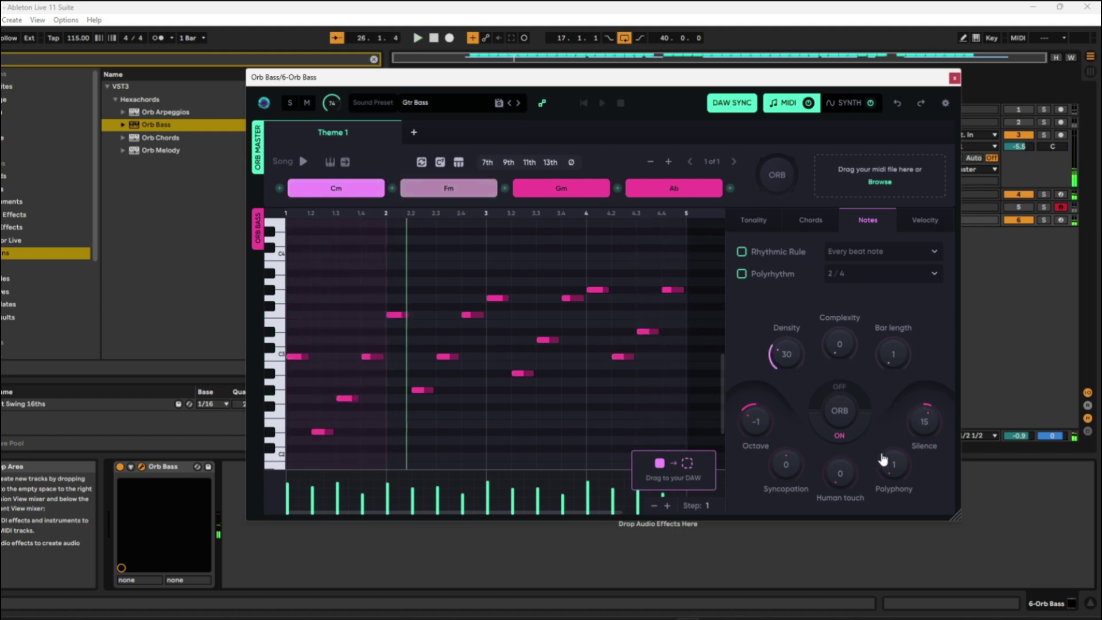
Step: Enable the rhythmic rule for the bass pattern, set it to Every 1/8 note and play the result
click(742, 253)
click(853, 250)
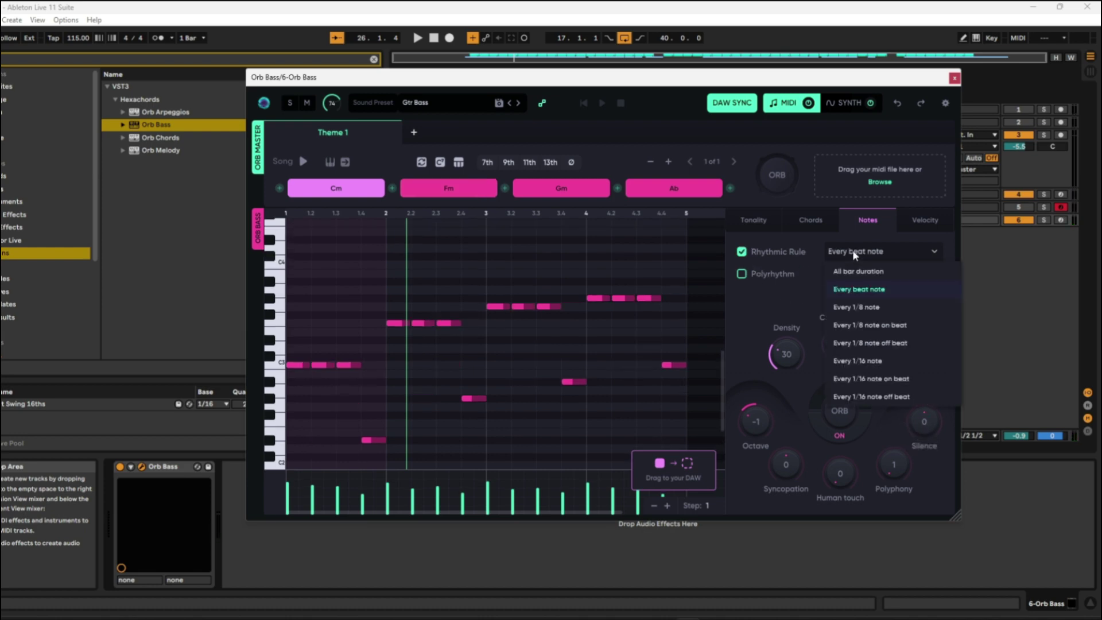
click(858, 309)
key(space)
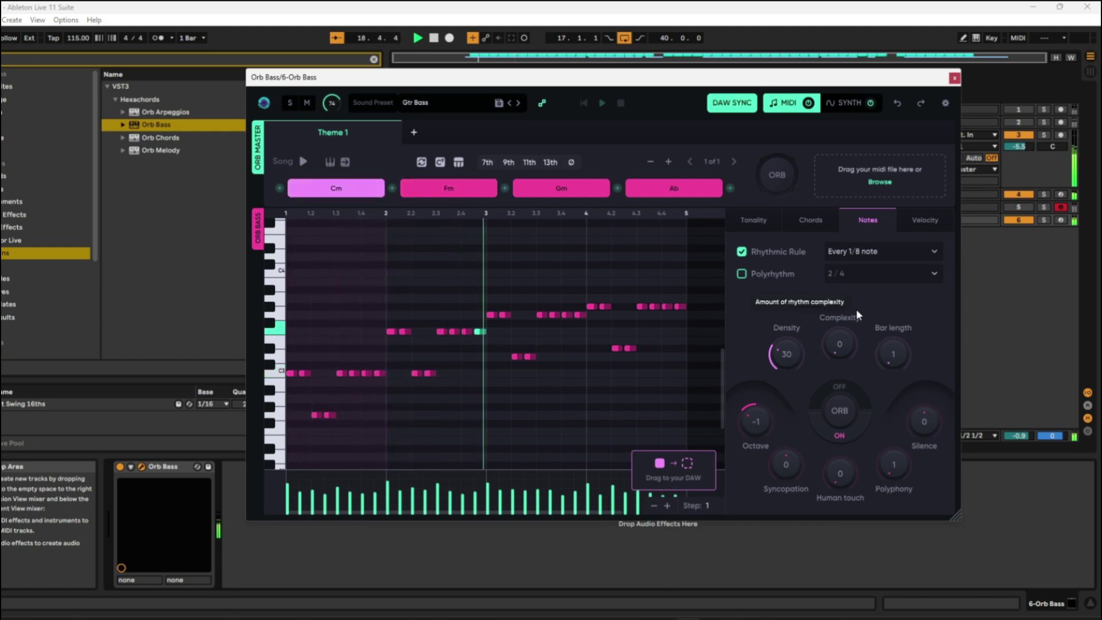
Step: Try the bass rhythmic rule at Every 1/8 note off beat and at Every 1/8 note on beat
click(857, 253)
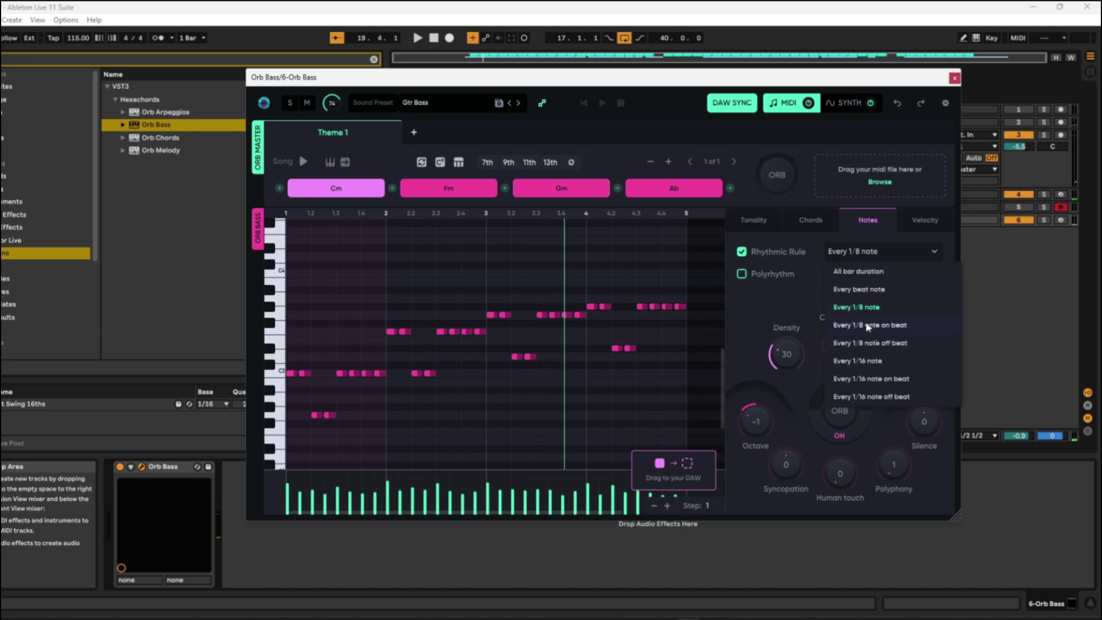
click(859, 344)
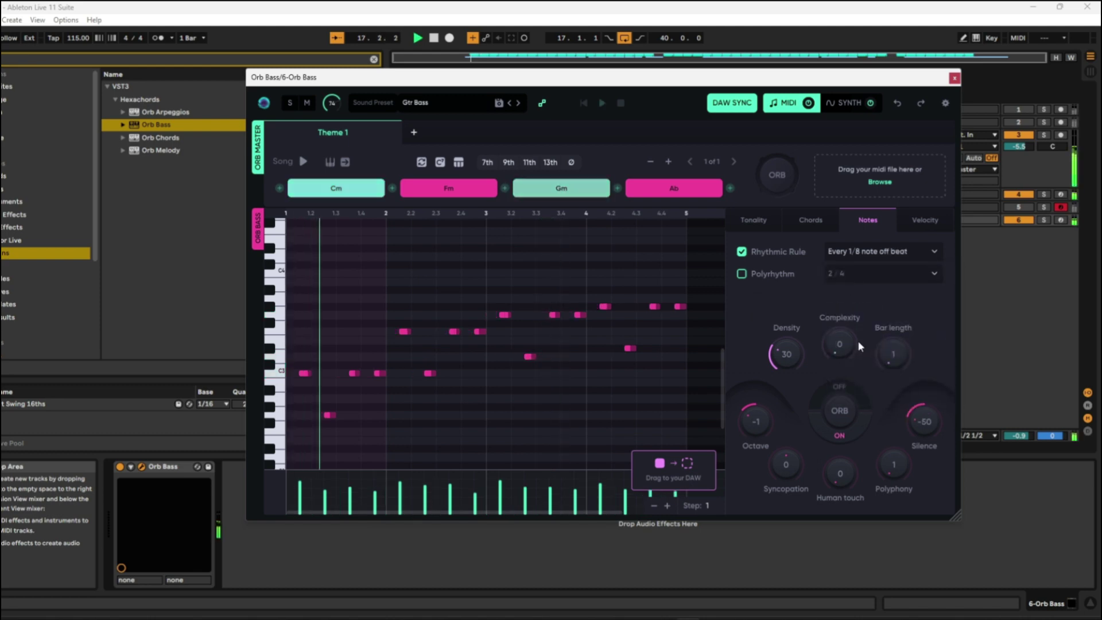
click(863, 253)
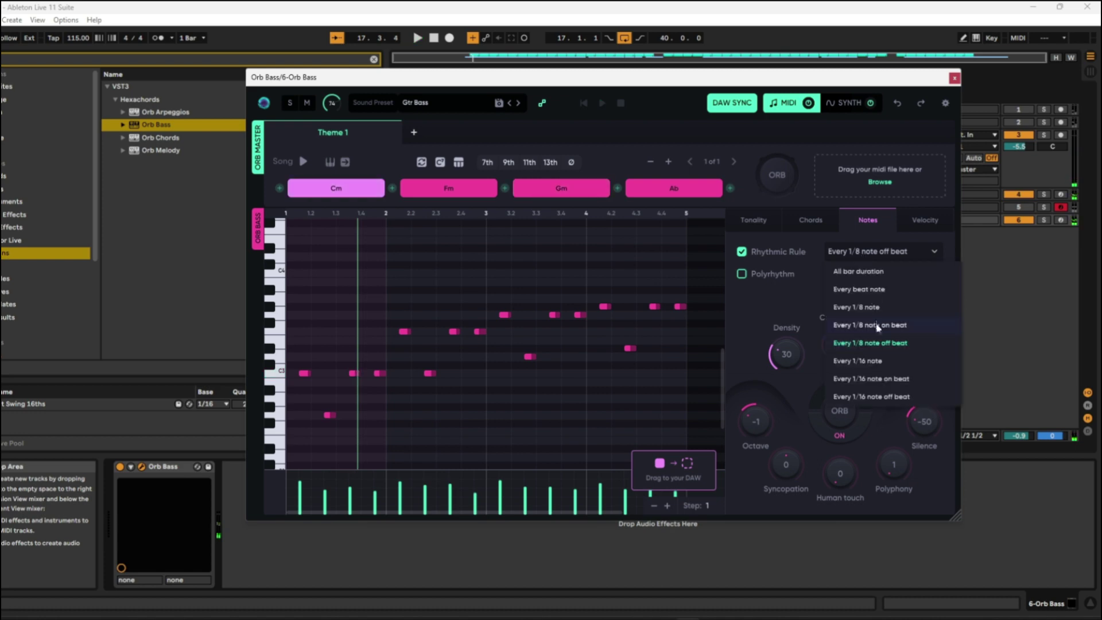
click(876, 323)
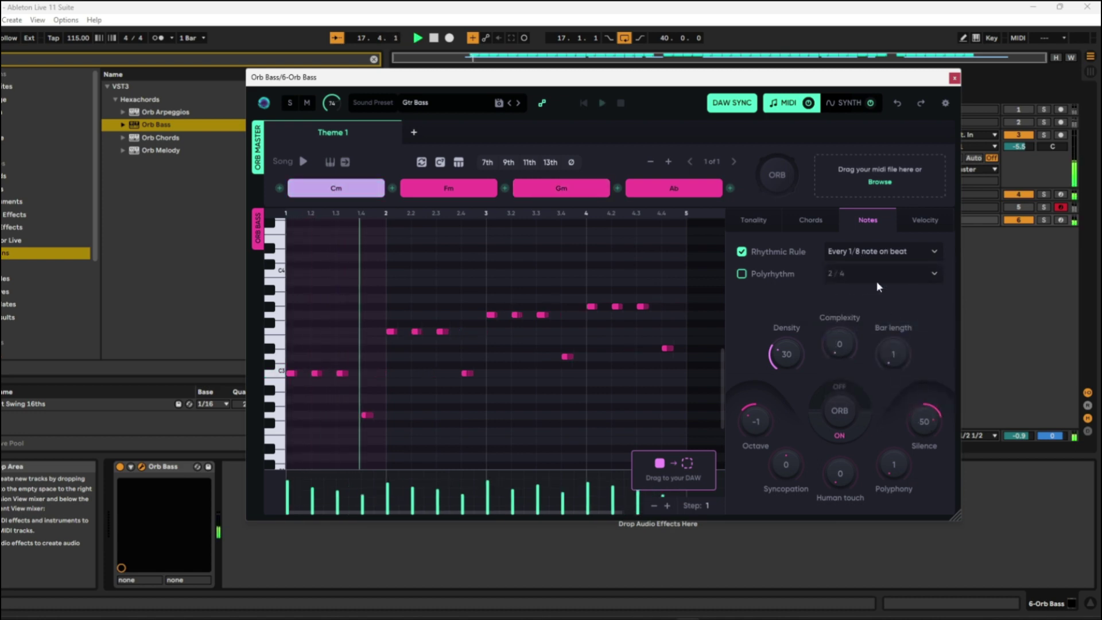
Step: Audition the rhythmic rule at Every 1/16 note, Every 1/16 note off beat and Every 1/16 note on beat
click(865, 255)
click(875, 363)
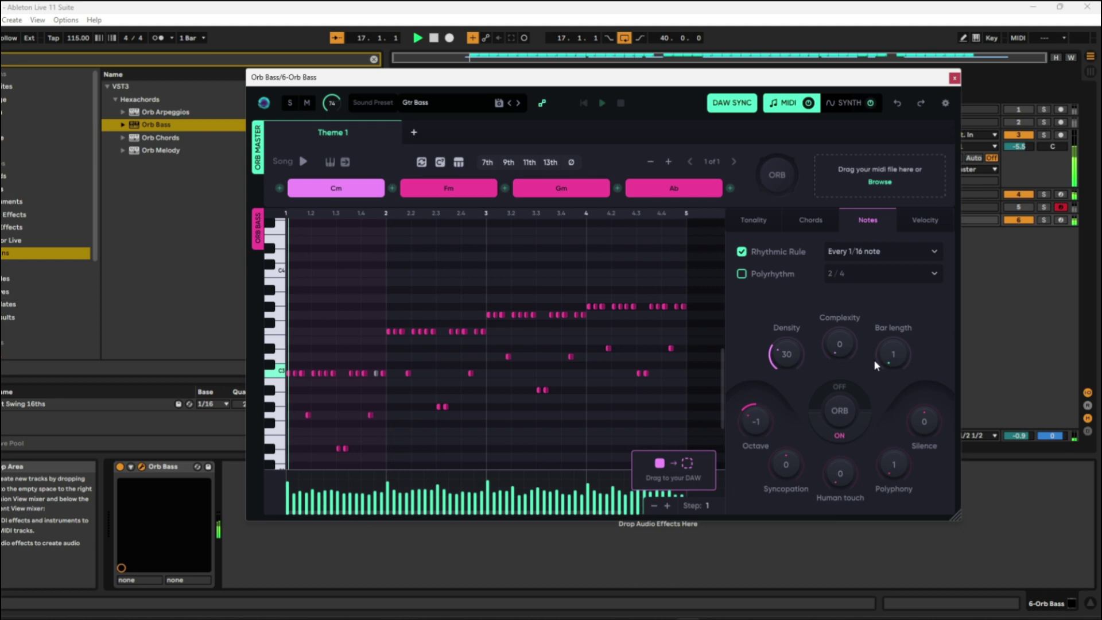
click(862, 247)
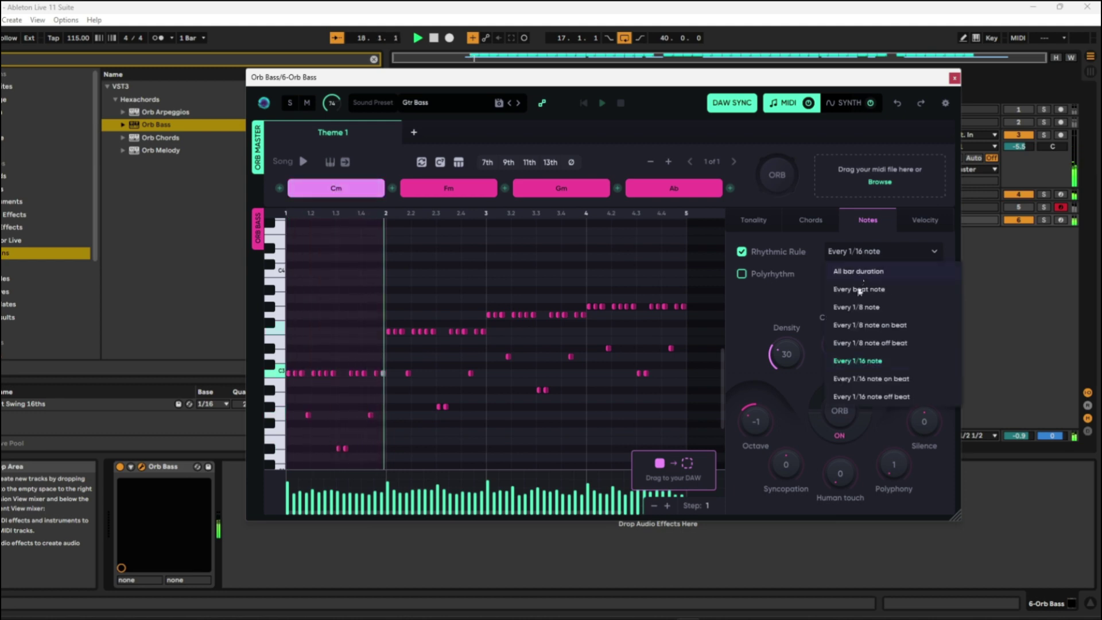
click(872, 396)
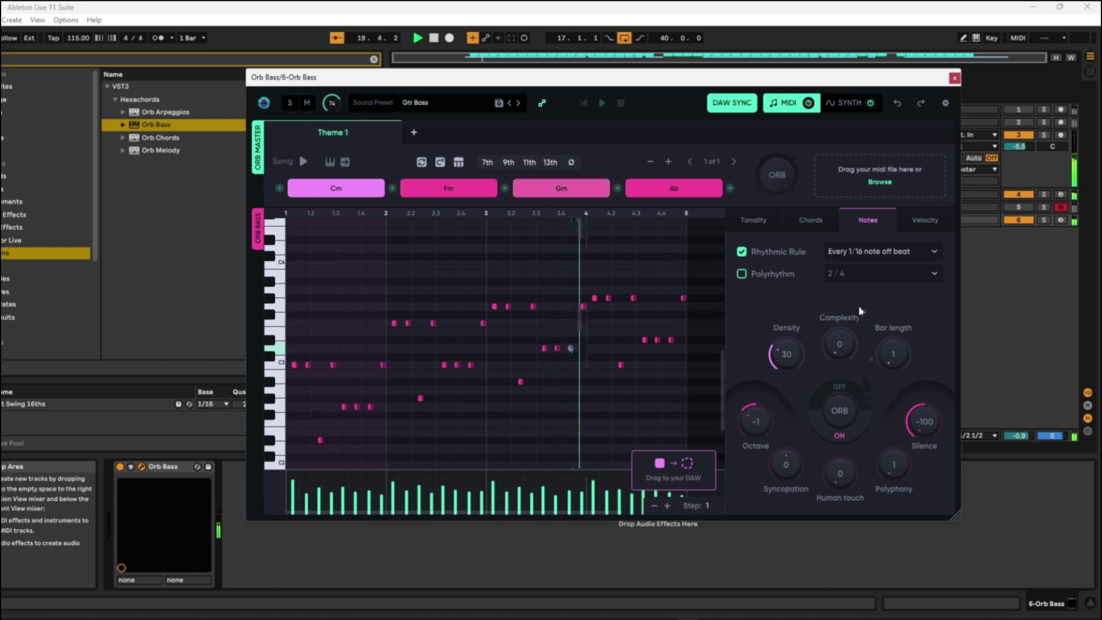
click(860, 251)
click(889, 376)
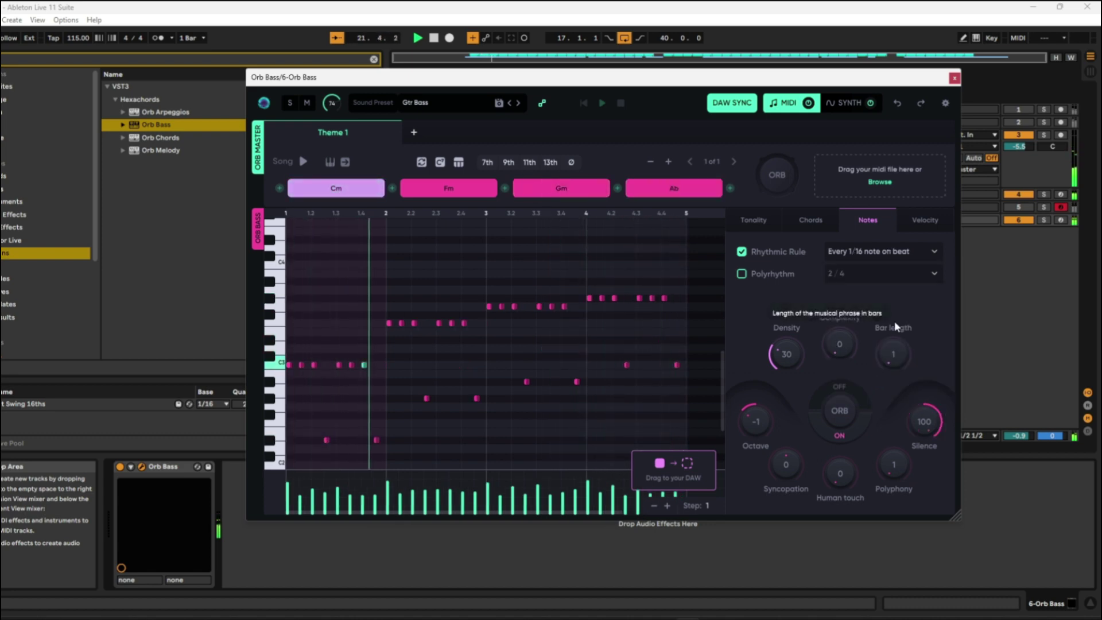
Step: Compare the rhythmic rule at Every 1/8 note, Every 1/8 note on beat and Every 1/8 note off beat during playback
click(886, 252)
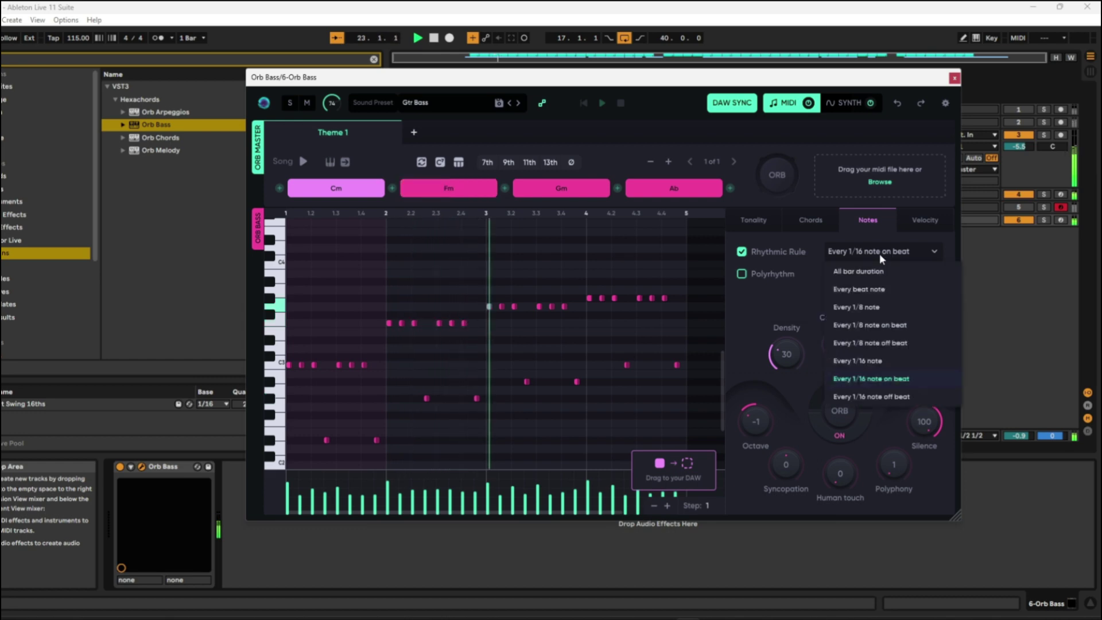
click(865, 307)
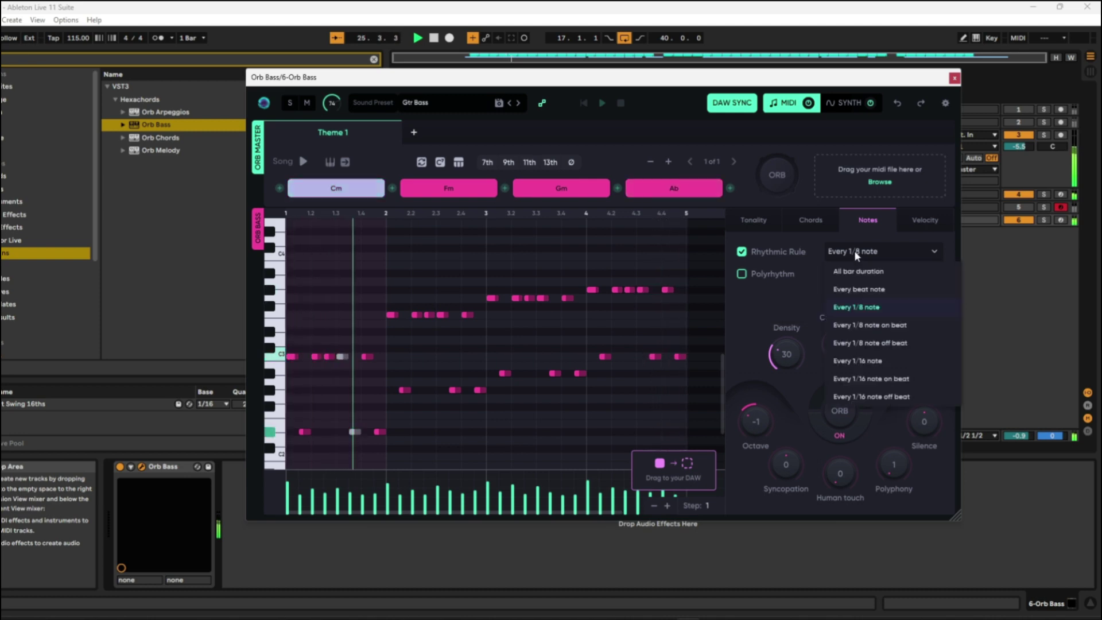
click(854, 251)
click(868, 331)
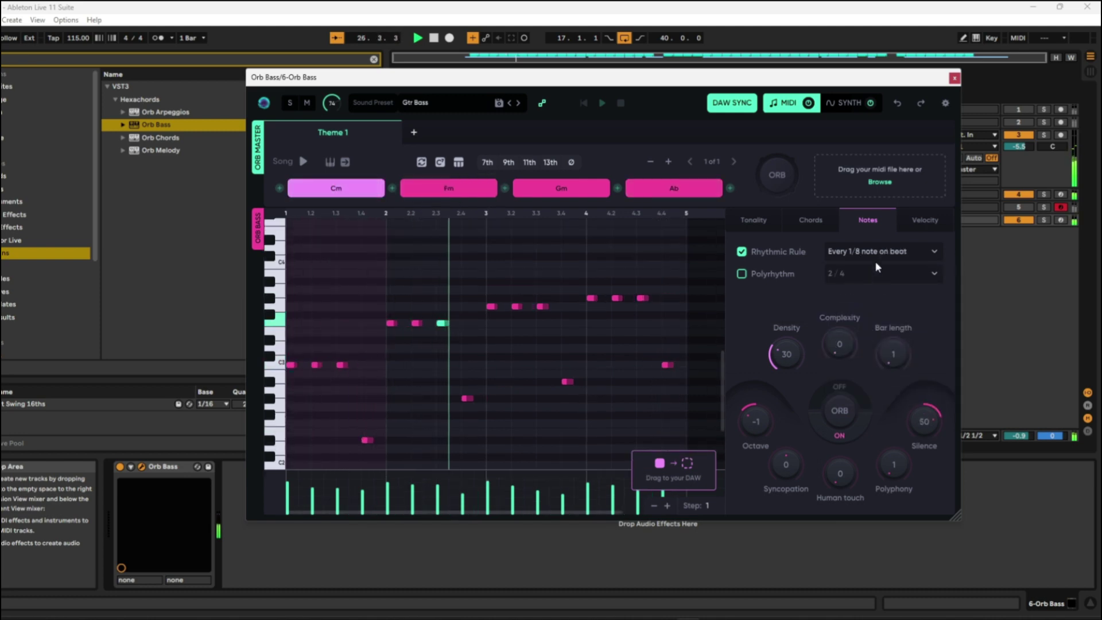
click(875, 252)
click(877, 343)
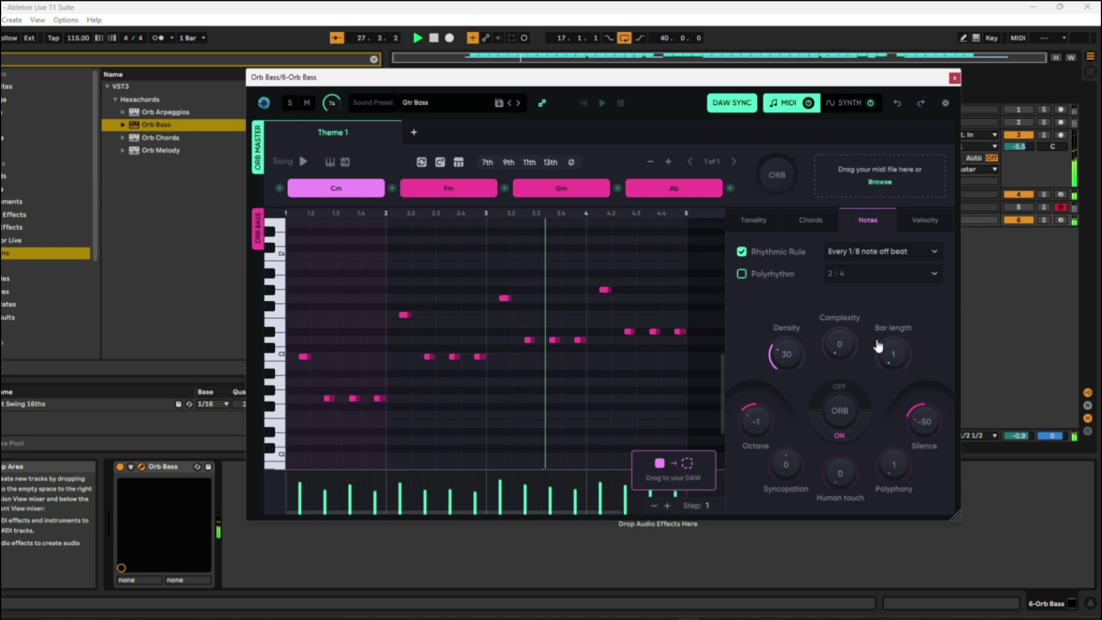
Step: Audition the Every beat note rule and regenerate the playing bass pattern with Every 1/8 note
click(858, 253)
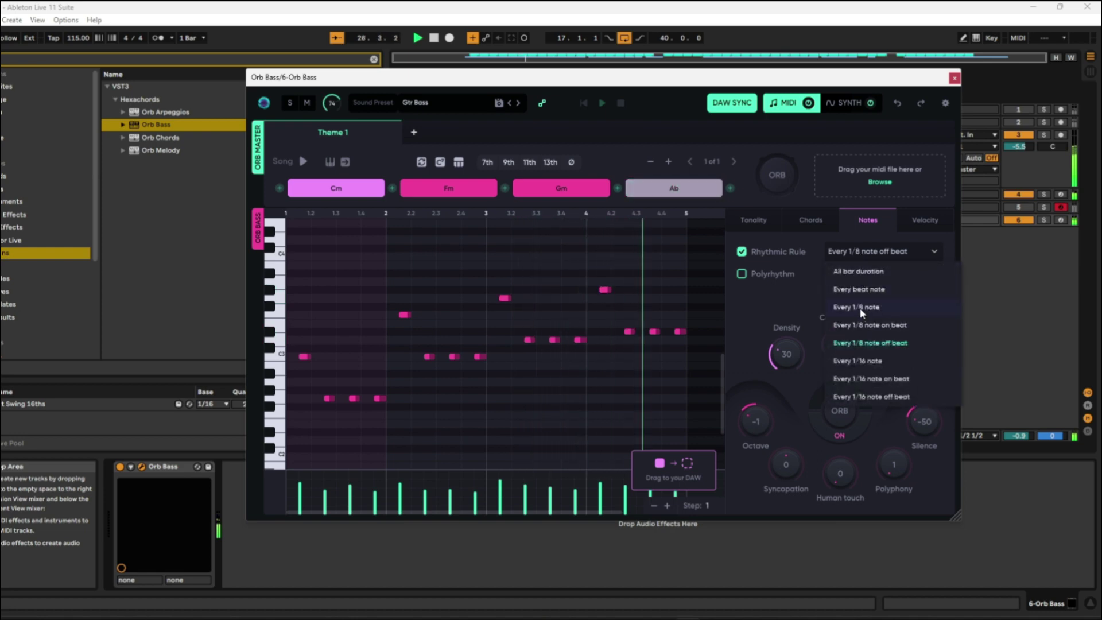
click(852, 290)
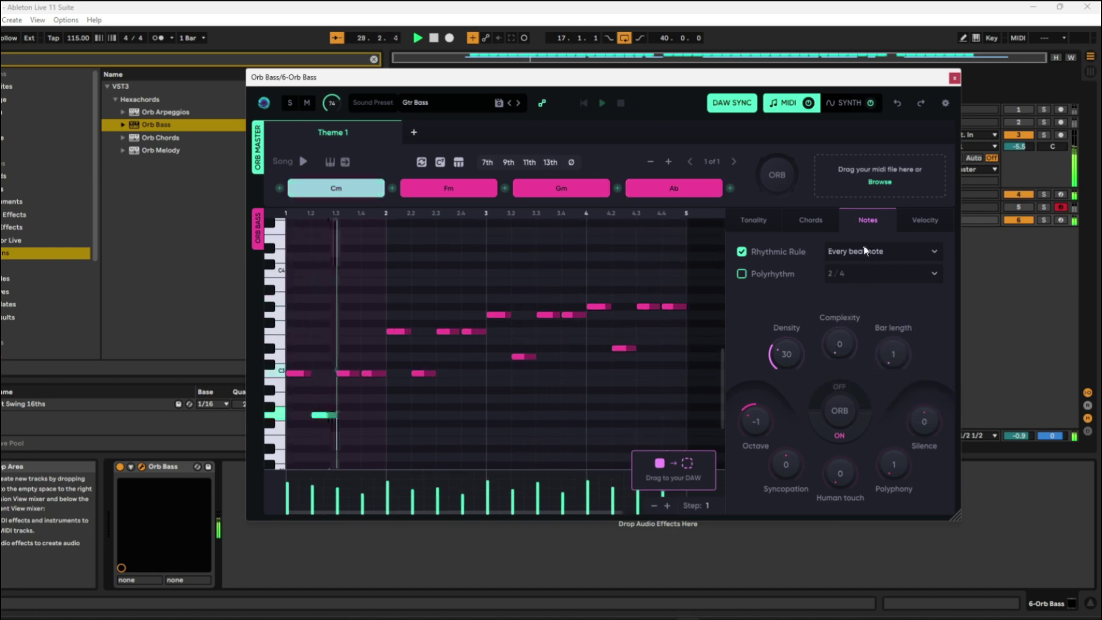
click(863, 251)
click(858, 308)
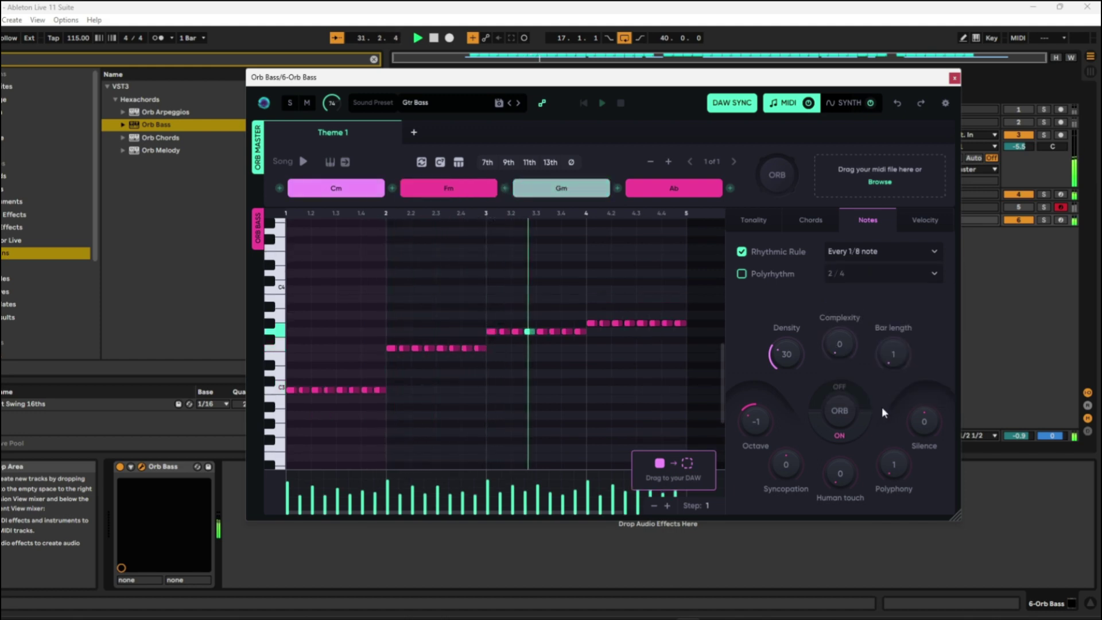
click(878, 252)
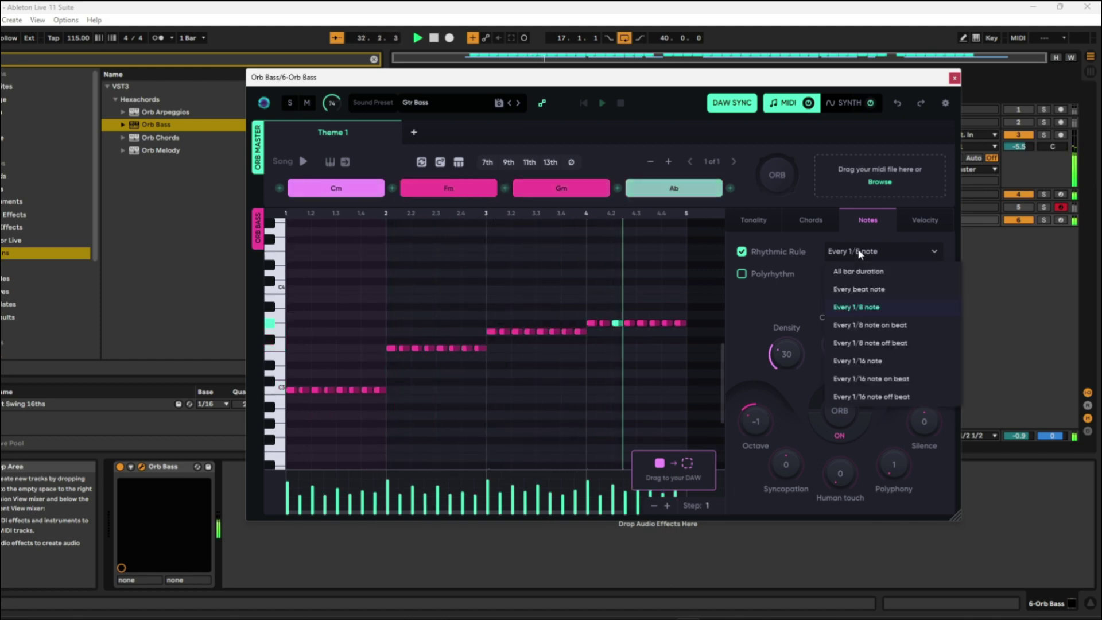
click(857, 360)
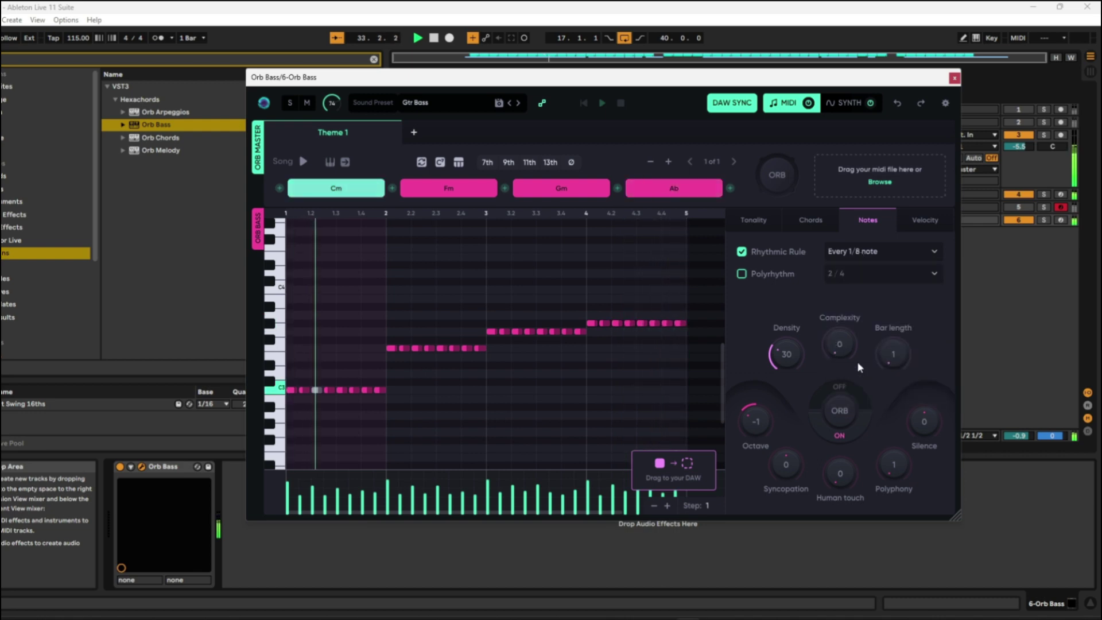
click(853, 252)
click(856, 307)
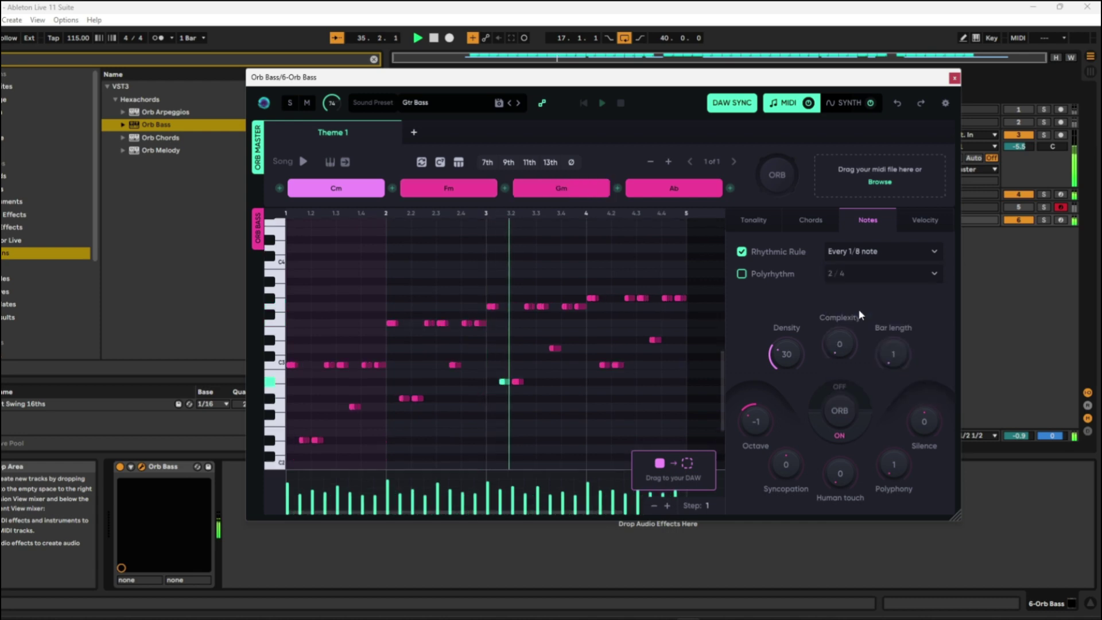
Step: Switch the playing pattern's rhythmic rule to Every 1/8 note on beat and to Every 1/8 note off beat
click(863, 257)
click(868, 325)
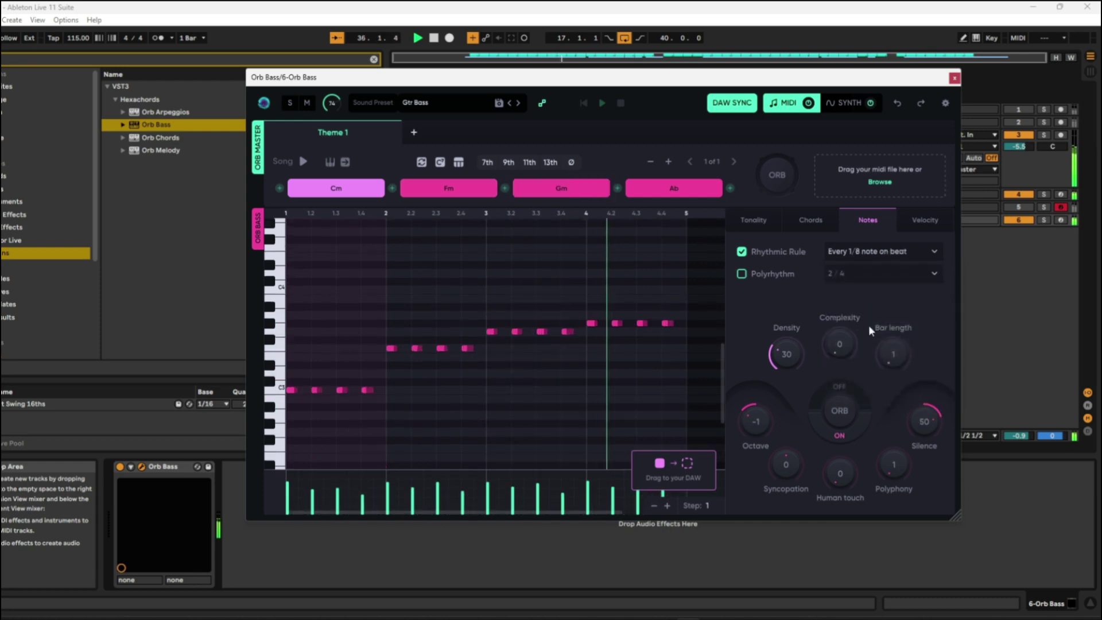
click(849, 252)
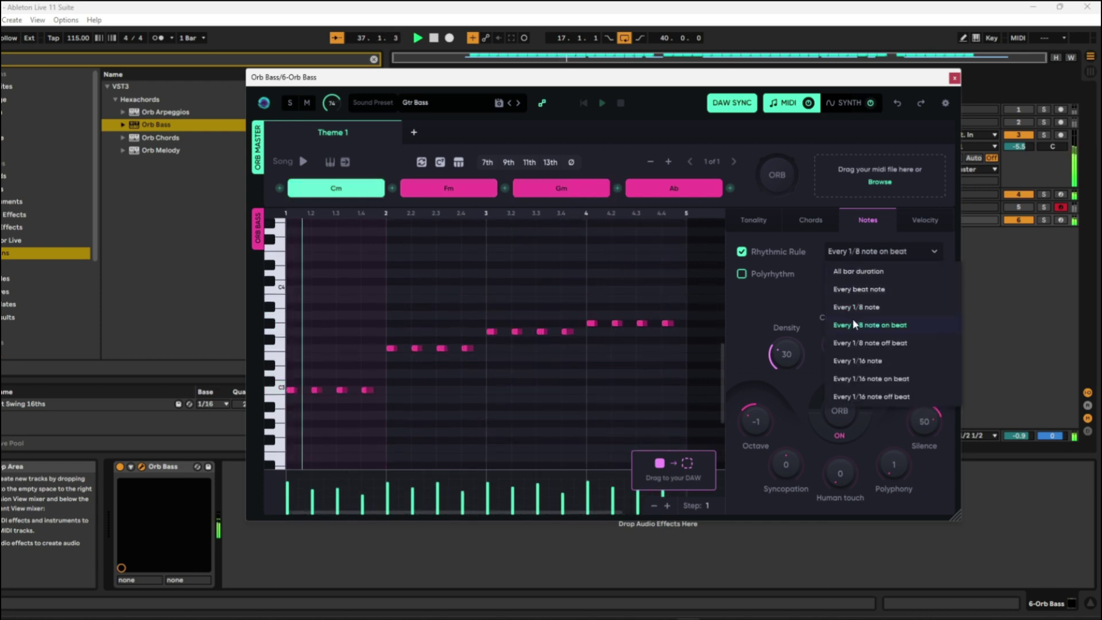
click(857, 342)
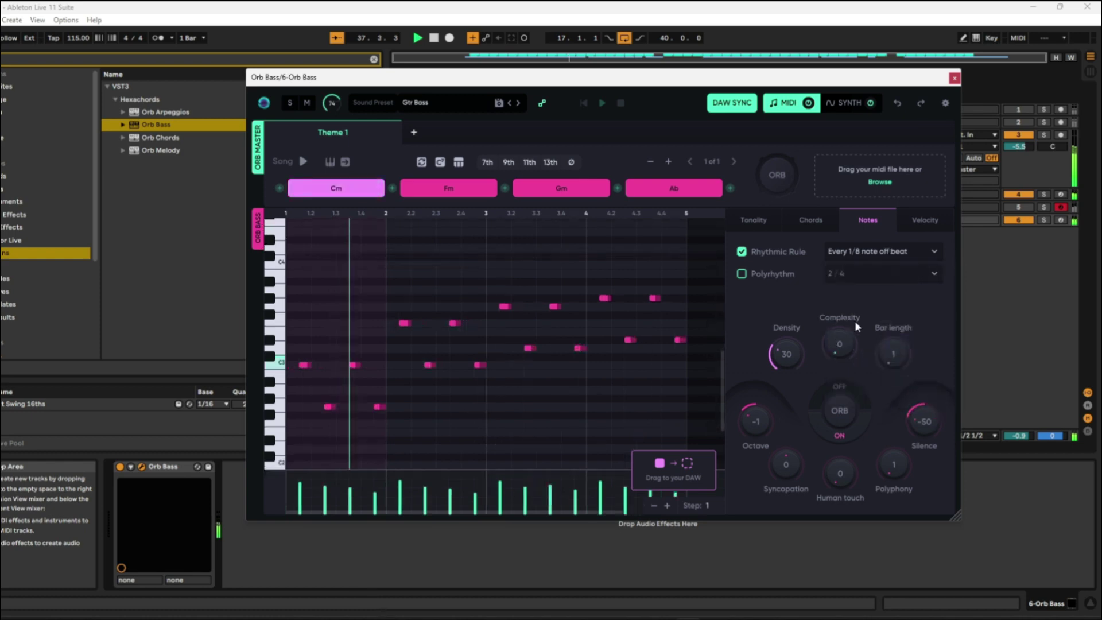
Step: Regenerate the bass pattern with the rhythmic rule set to Every 1/8 note and play it
click(852, 252)
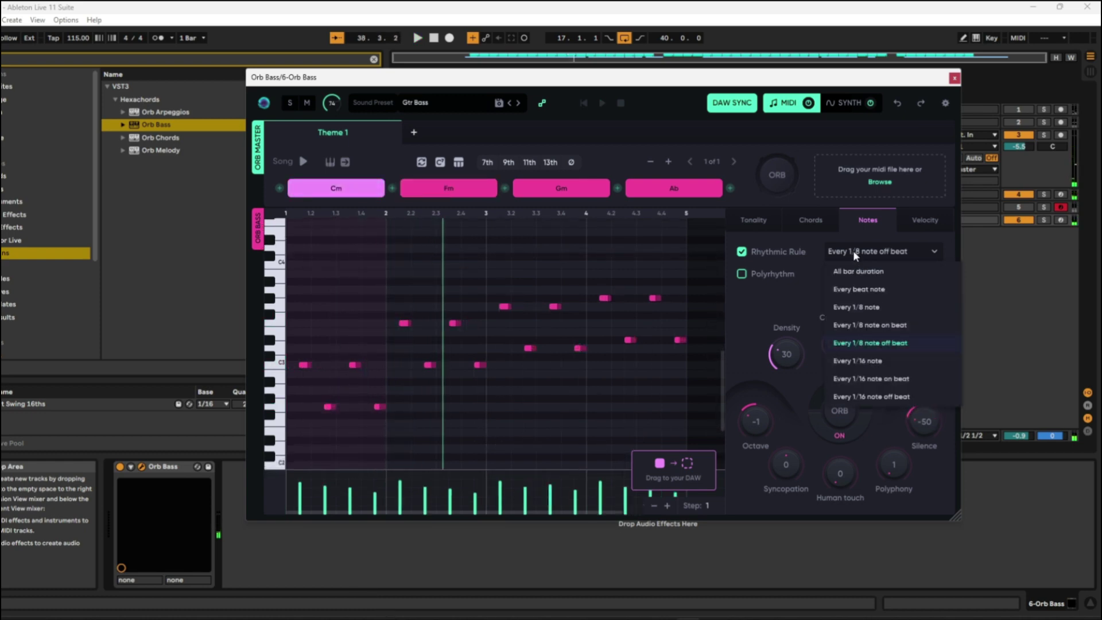
click(854, 308)
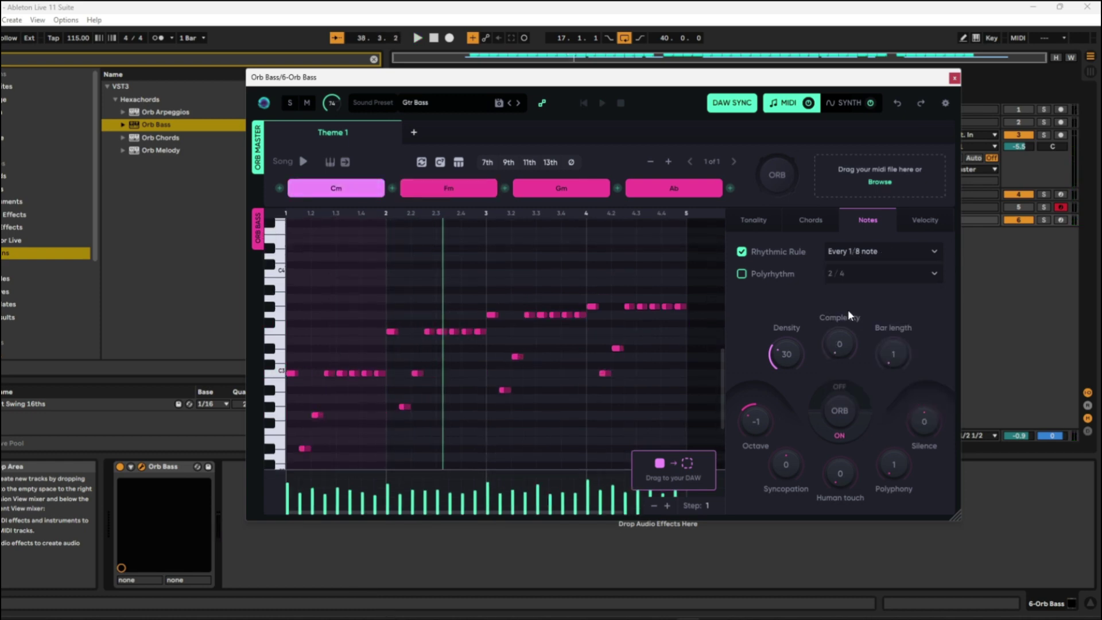
click(849, 257)
click(855, 308)
click(847, 256)
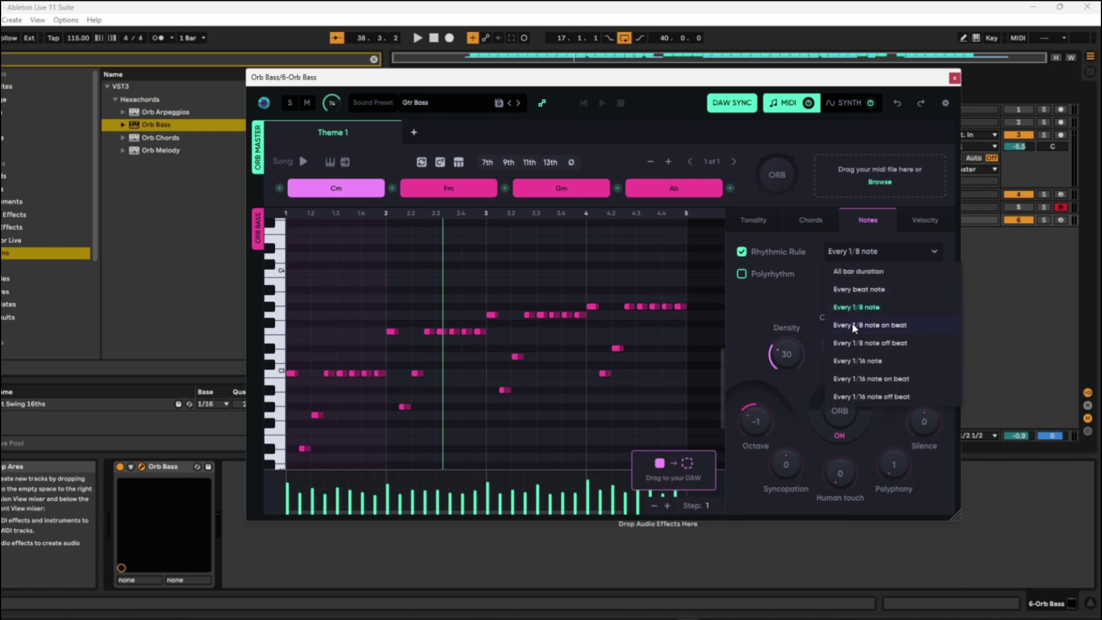
click(853, 325)
click(845, 251)
click(855, 307)
key(space)
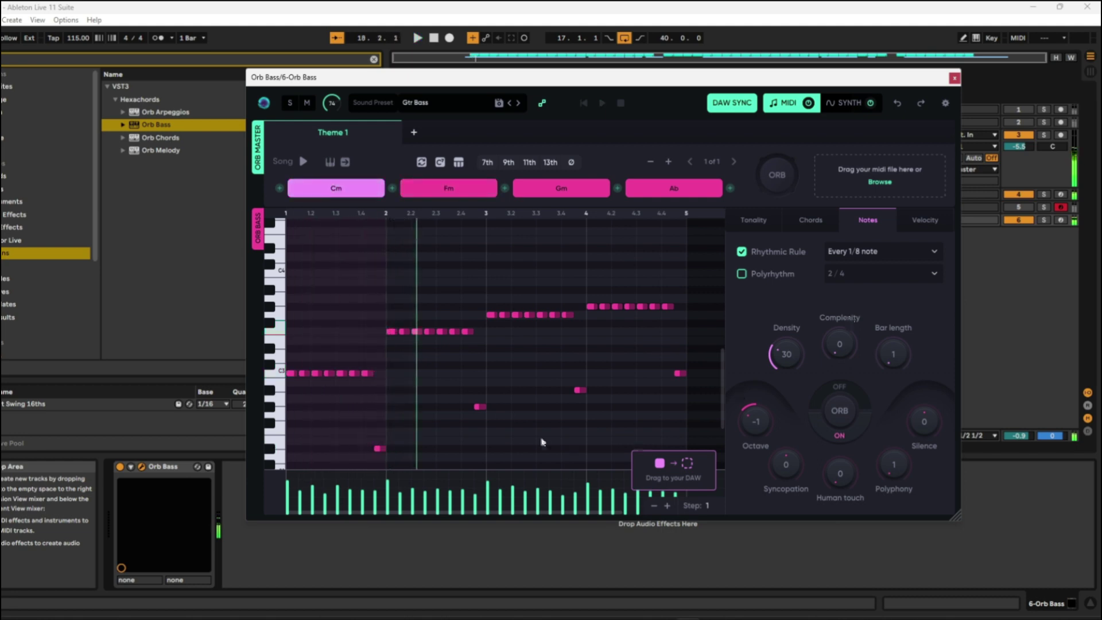
Step: Raise the stray low last note of the Cm bar to C3, in line with the bar's other notes
drag(351, 395, 643, 453)
mouse_move(383, 456)
mouse_down()
mouse_move(393, 420)
mouse_move(379, 442)
mouse_up()
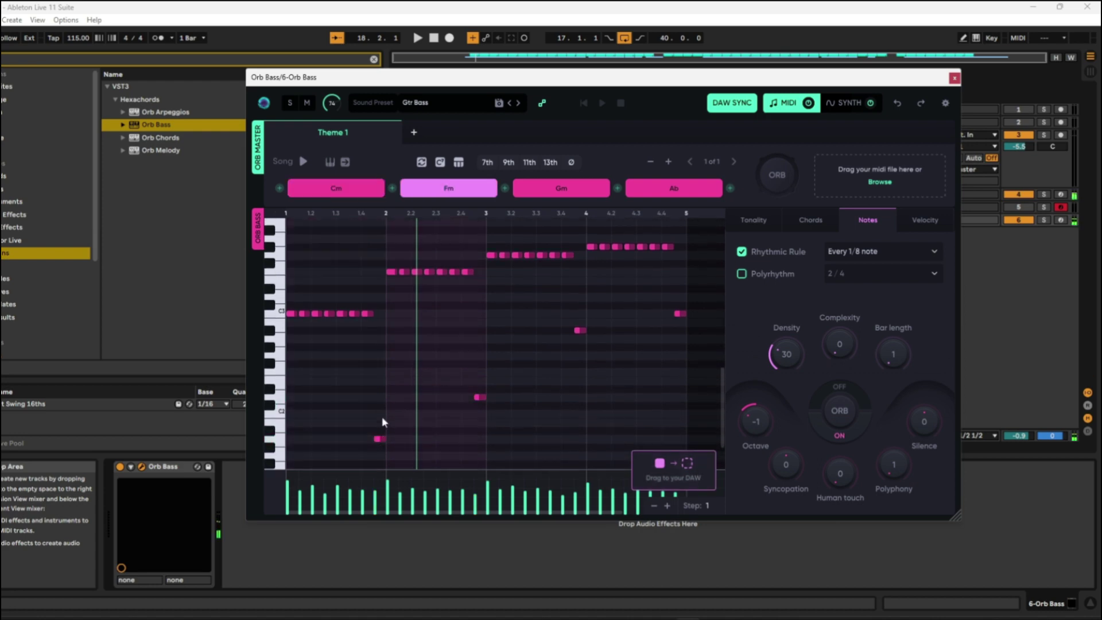
click(380, 440)
drag(381, 359, 379, 306)
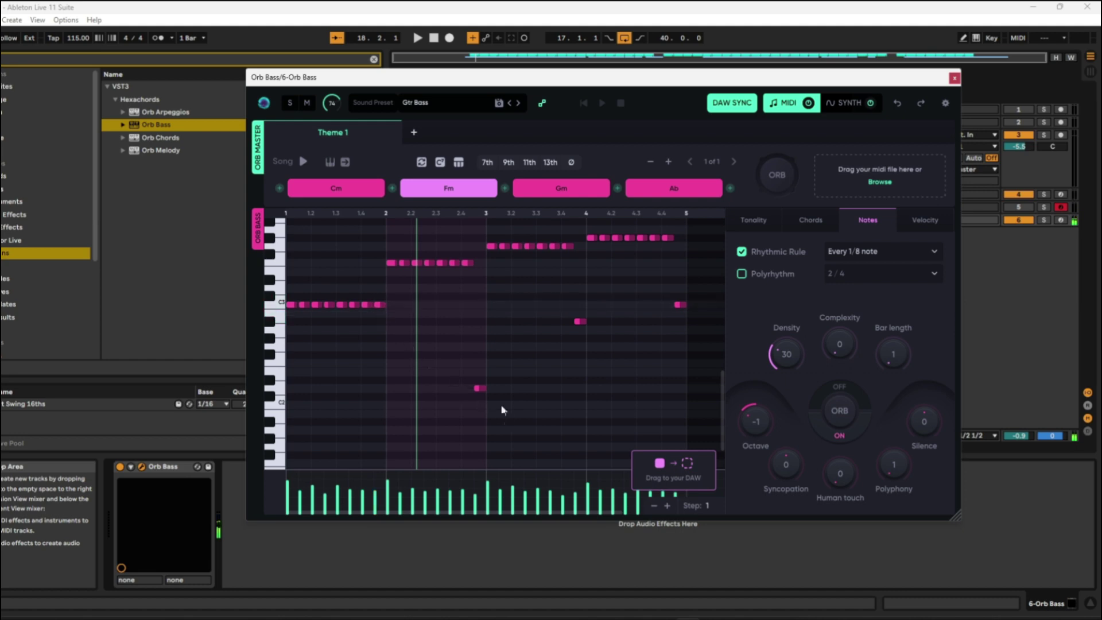
Step: Raise the low last notes of the Fm, Gm and Ab bars to the pitch of the other notes in each bar
drag(473, 387, 480, 263)
drag(581, 324, 583, 287)
drag(677, 349, 678, 287)
click(679, 282)
scroll(681, 337, up, 1)
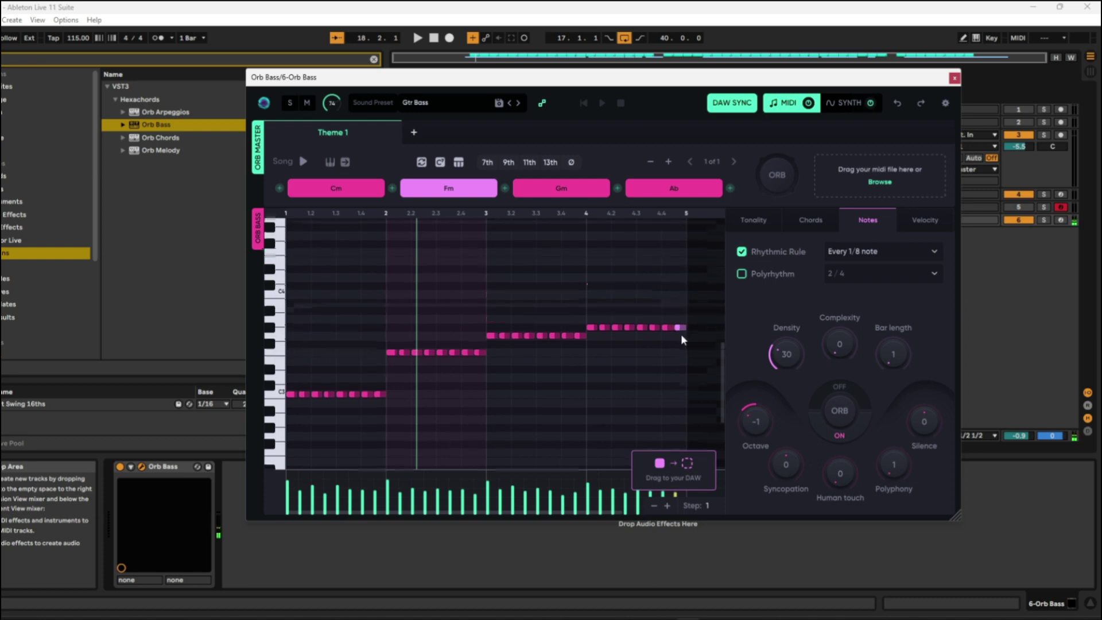
scroll(640, 366, up, 1)
Step: Try the bass pattern's overall velocity at 25 during playback and raise it to 85
click(919, 222)
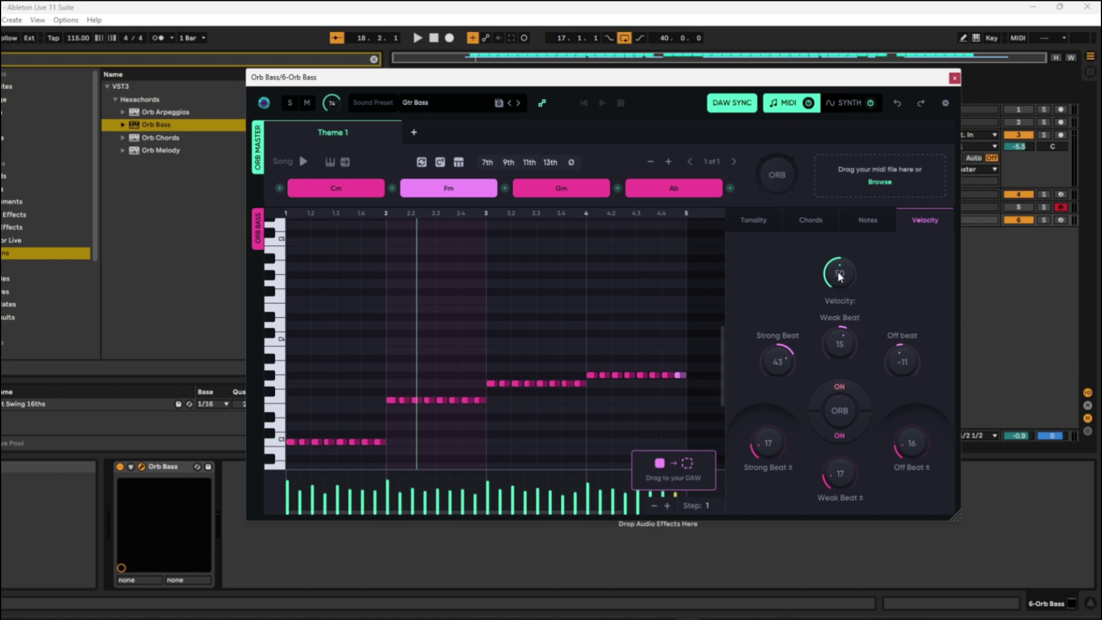
key(space)
drag(839, 278, 829, 300)
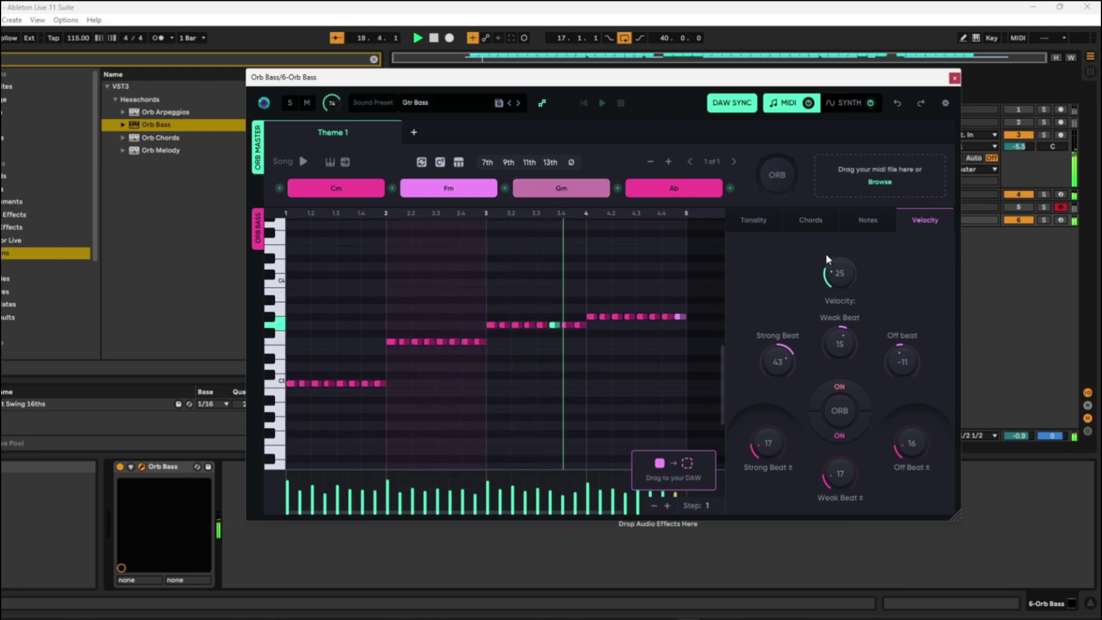
drag(836, 277, 851, 230)
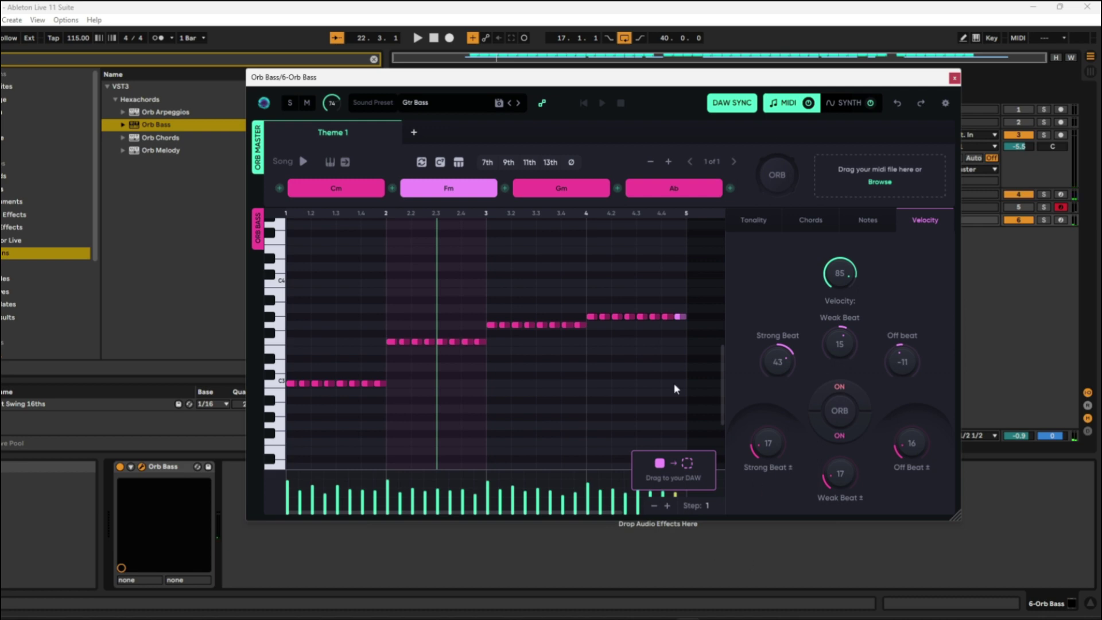
Step: Close the Orb Bass window, recolor track 6 green like the bass track above it, and duplicate the track
click(956, 79)
right_click(922, 224)
click(1047, 453)
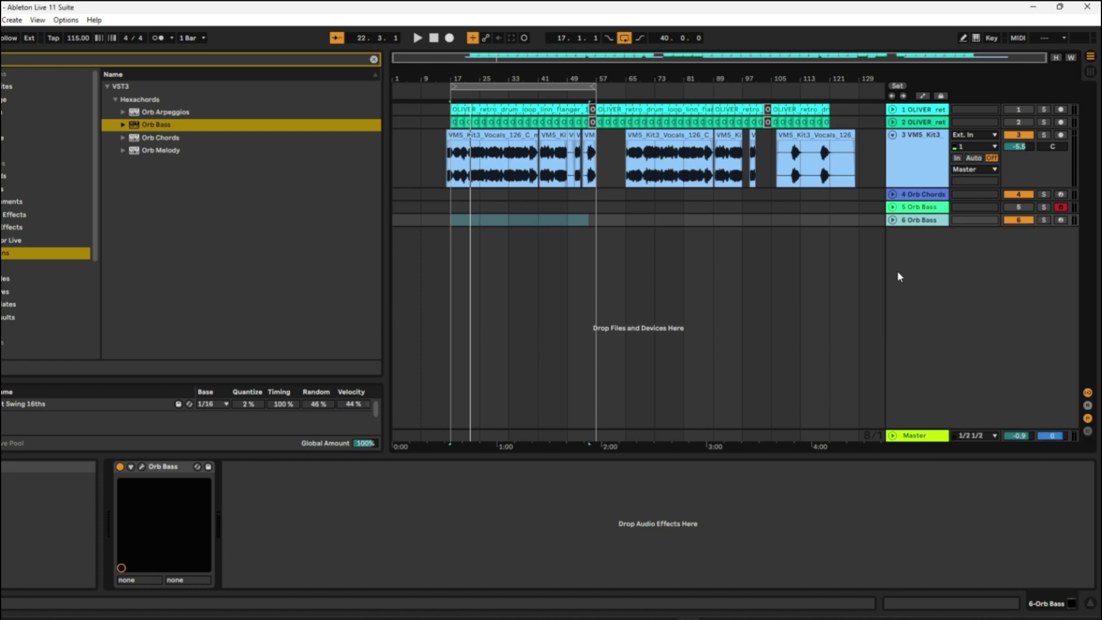
key(ctrl+d)
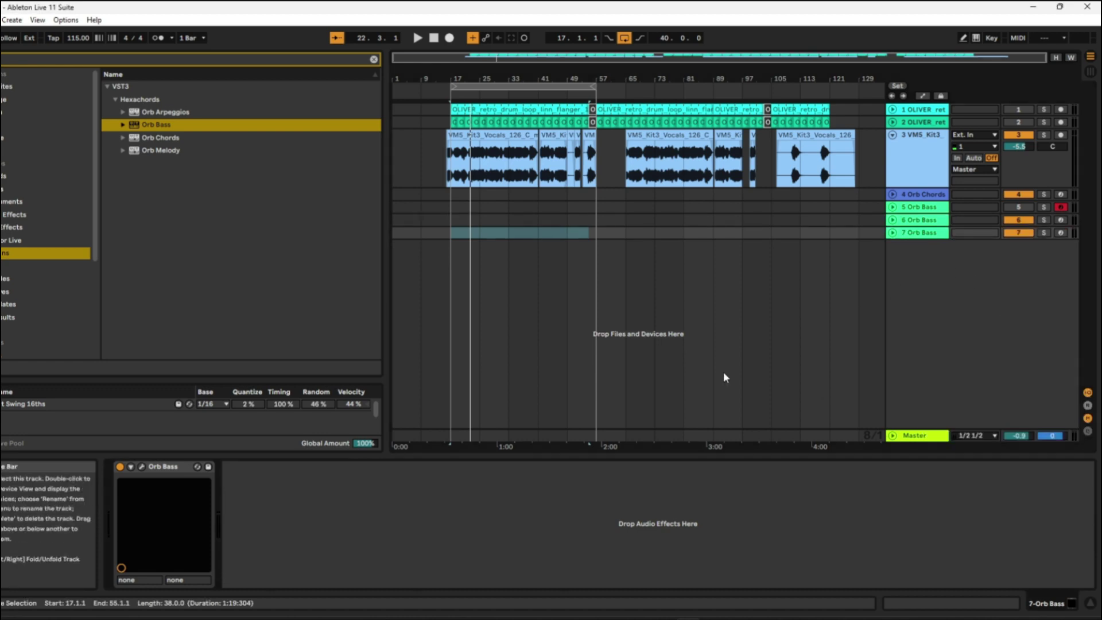
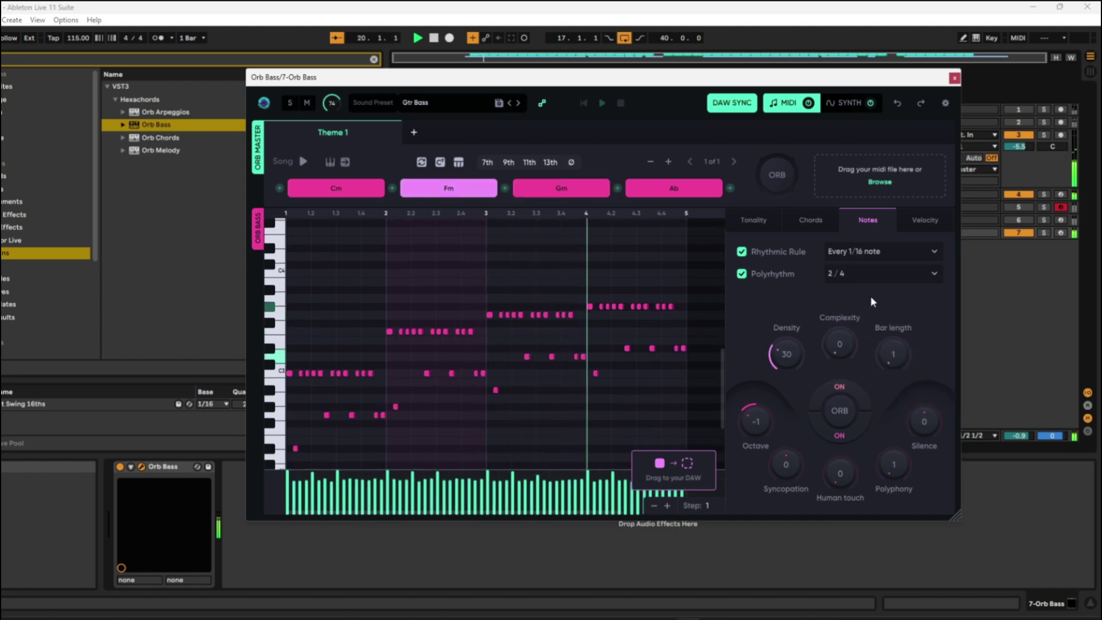
Step: On the duplicated bass track, try the rhythmic rule Every 1/8 note off beat with polyrhythms of 3/4 and 4/4 during playback
click(848, 250)
click(882, 343)
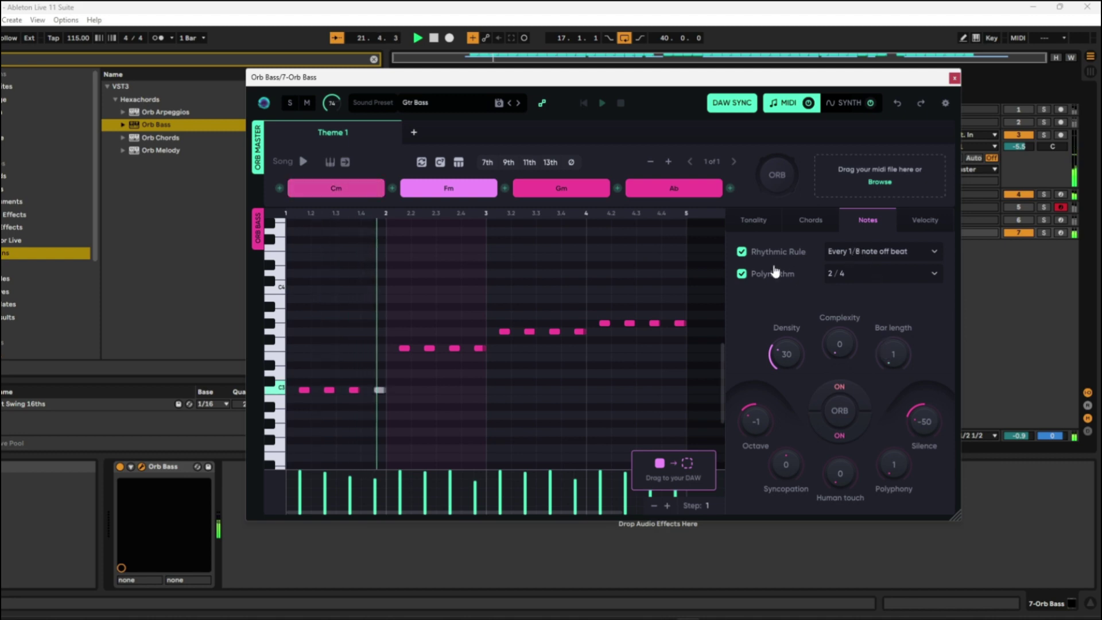
click(855, 274)
click(859, 311)
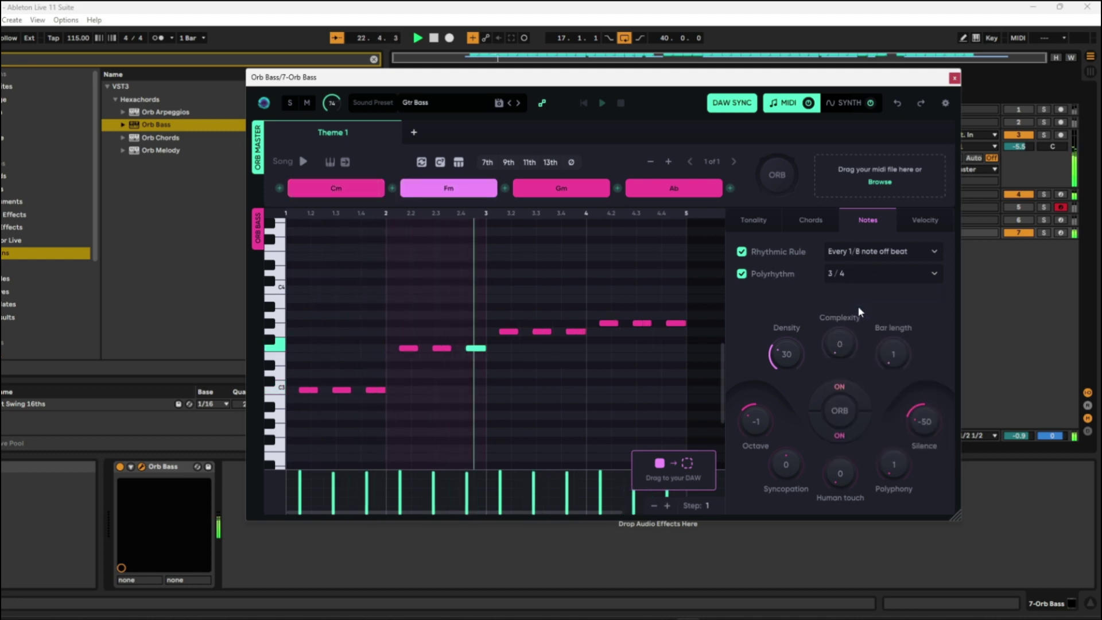
click(849, 267)
click(880, 326)
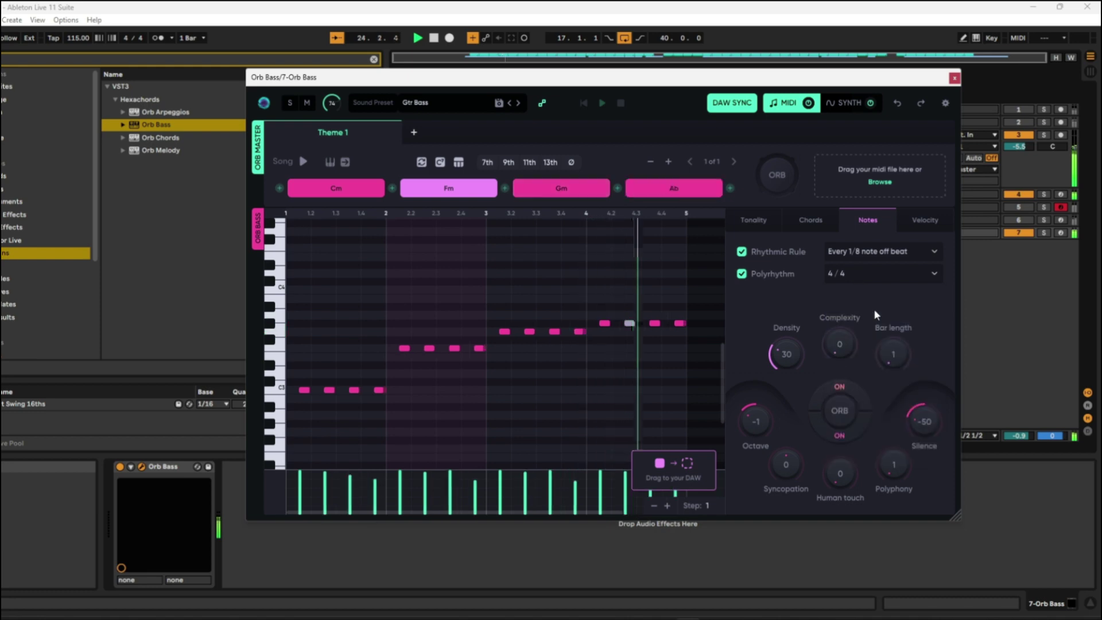
Step: Compare polyrhythms of 5/4, 6/4 and 3/8 on the off-beat bass pattern during playback
click(866, 275)
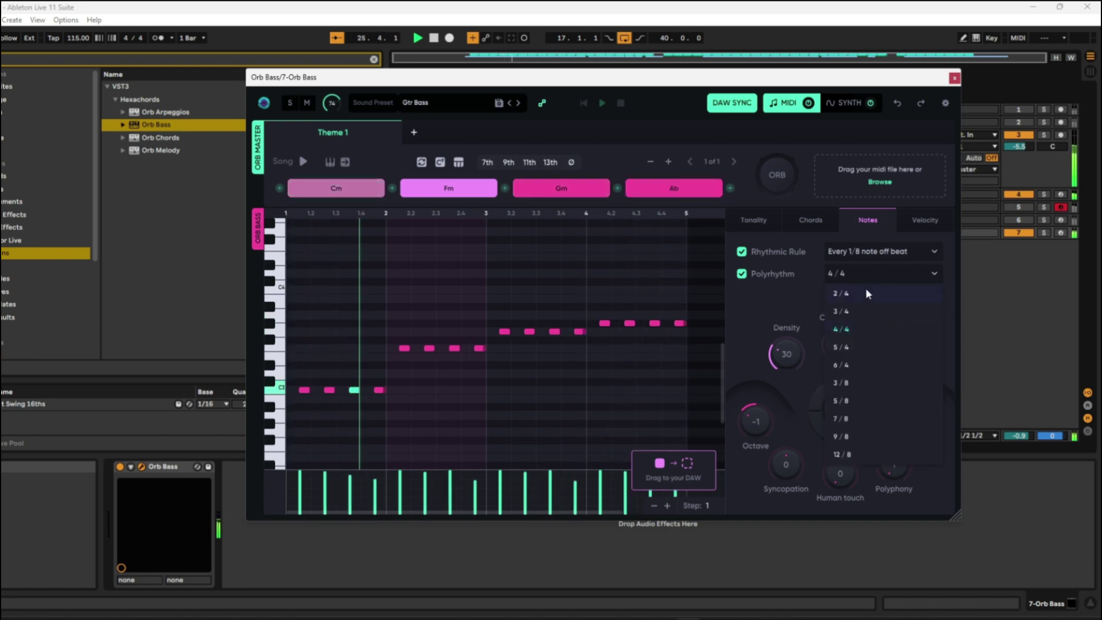
click(862, 345)
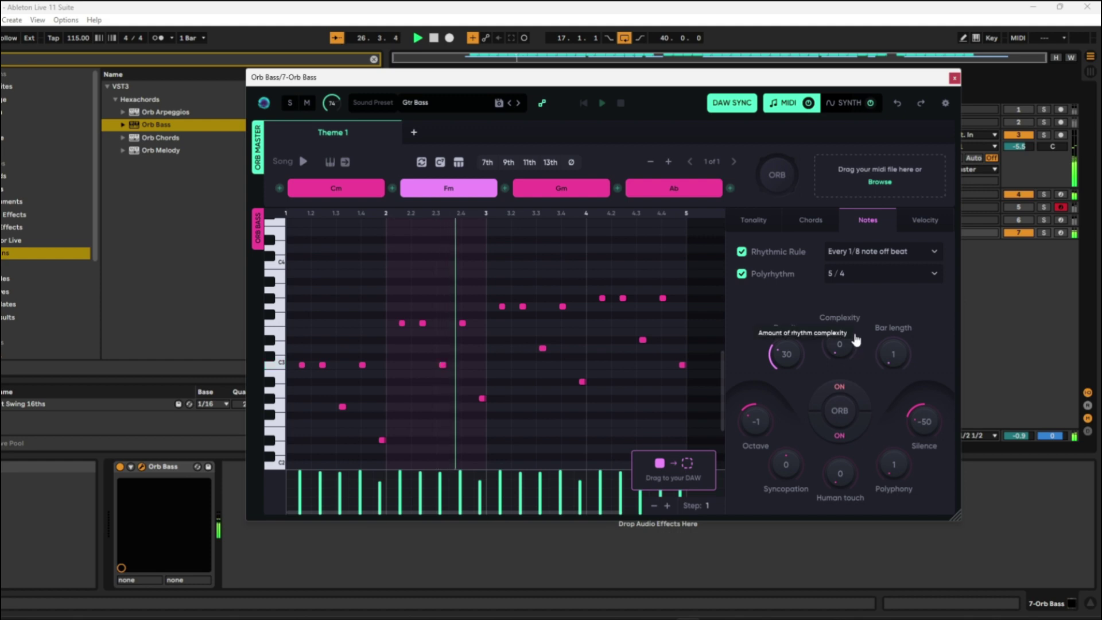
click(836, 271)
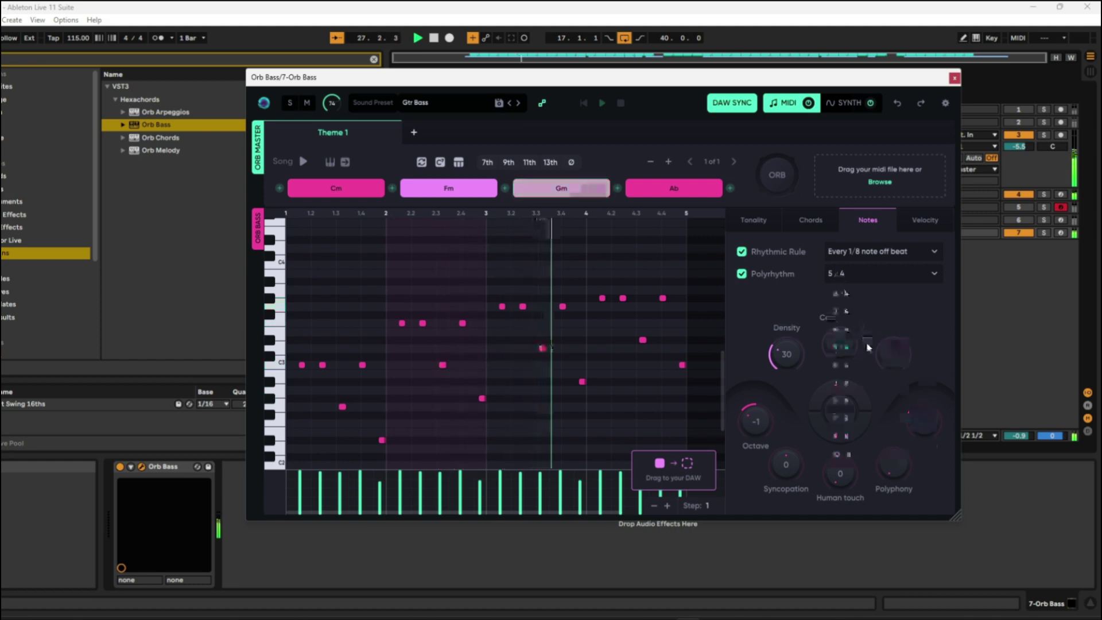
click(867, 347)
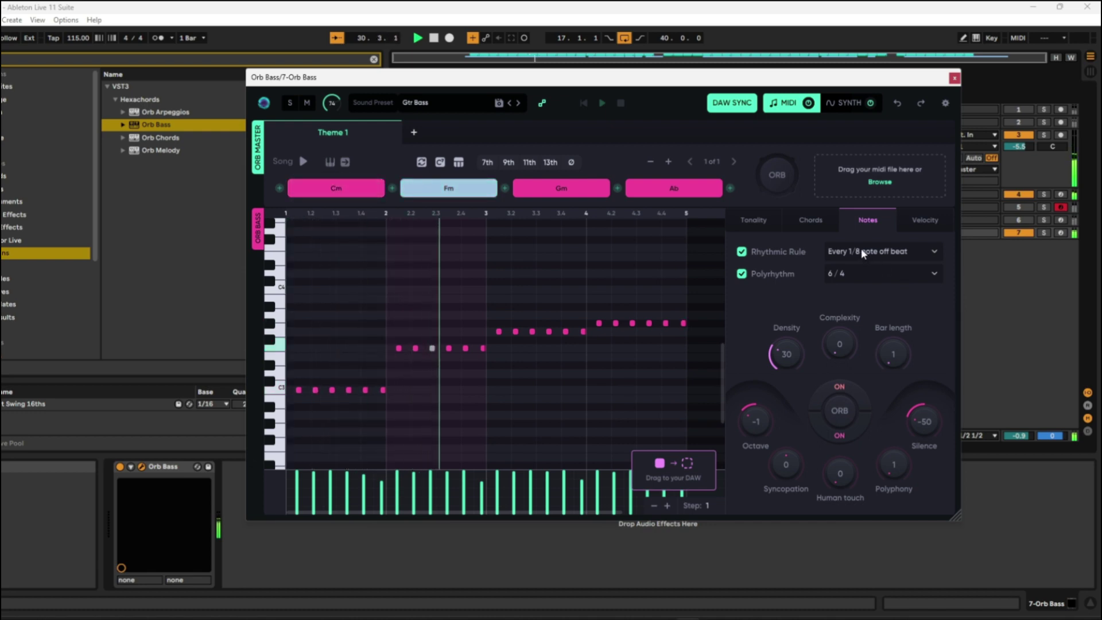
click(849, 272)
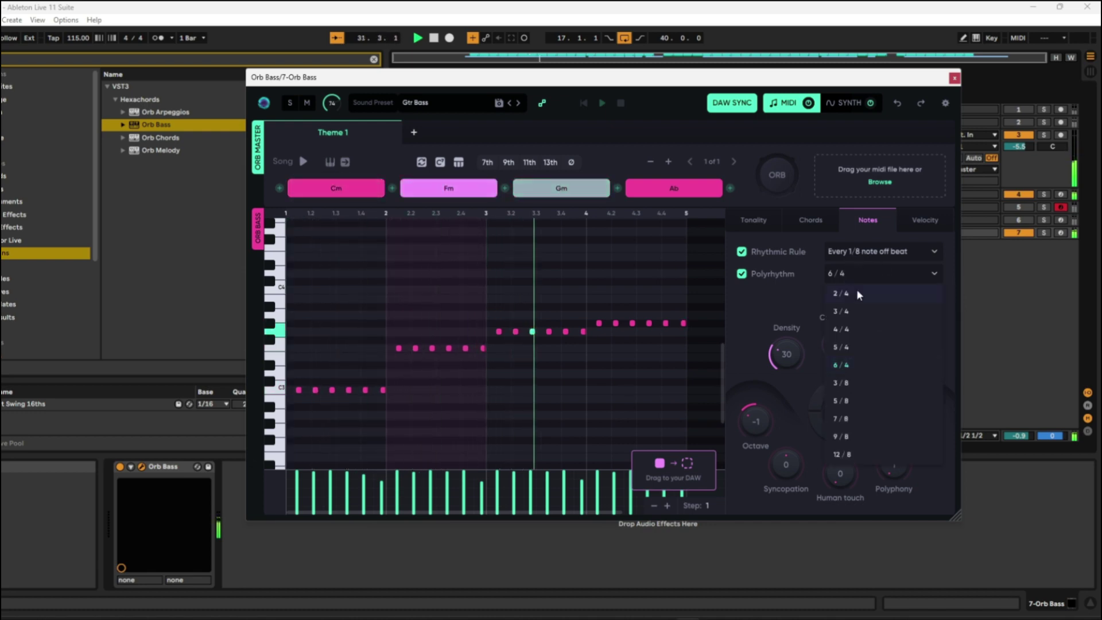
click(839, 383)
Step: Try polyrhythms of 5/8, 9/8 and 12/8 on the off-beat bass pattern and return to 5/4
click(876, 272)
click(850, 401)
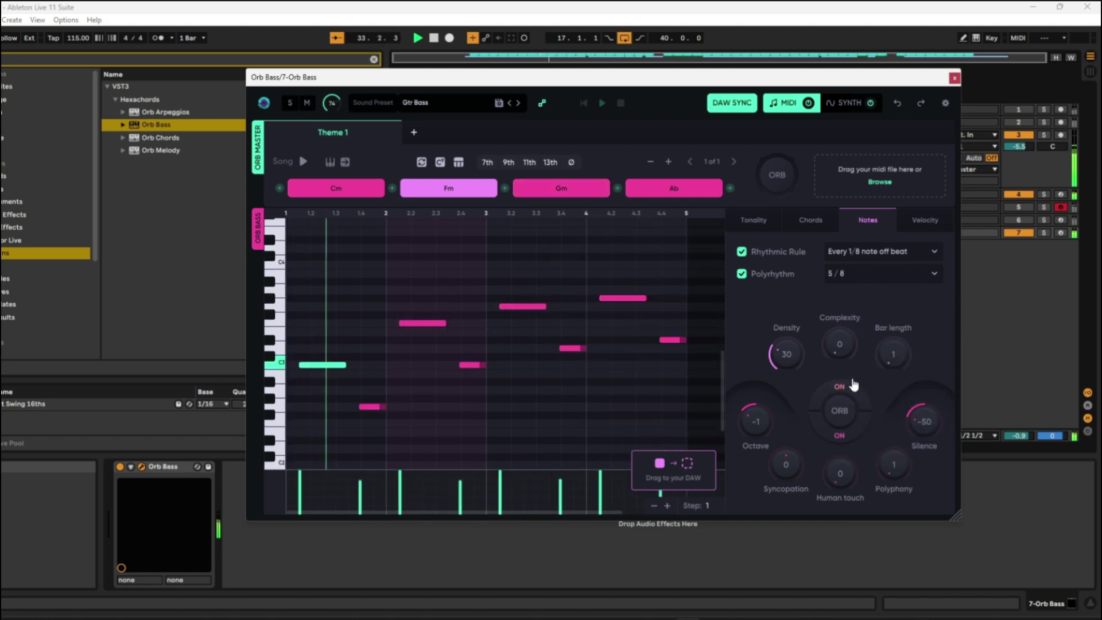
click(851, 270)
click(847, 427)
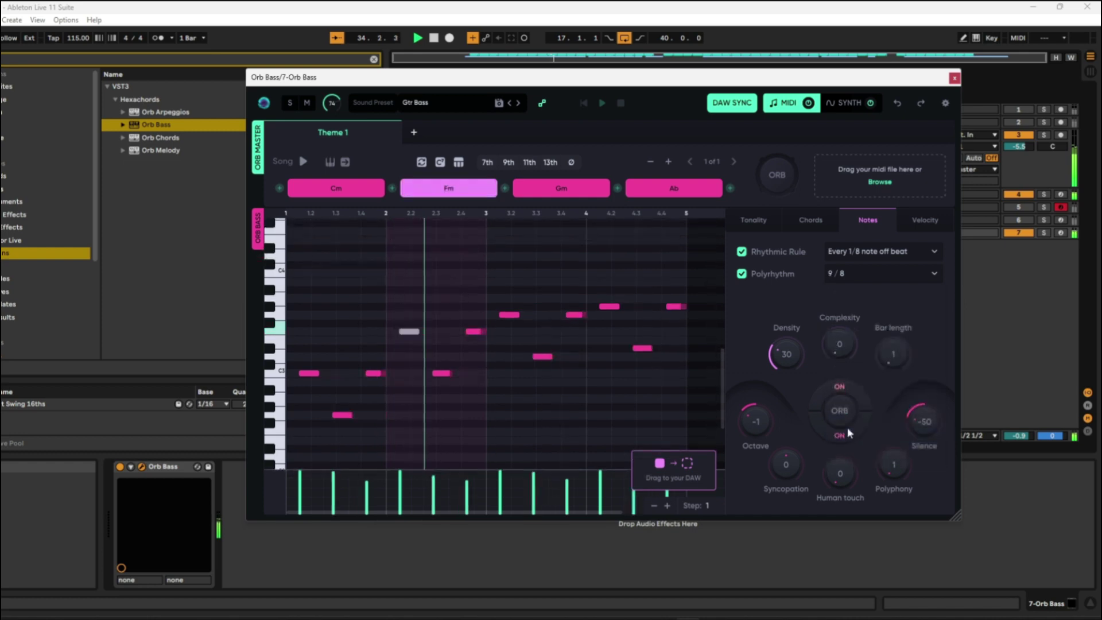
click(847, 271)
click(859, 453)
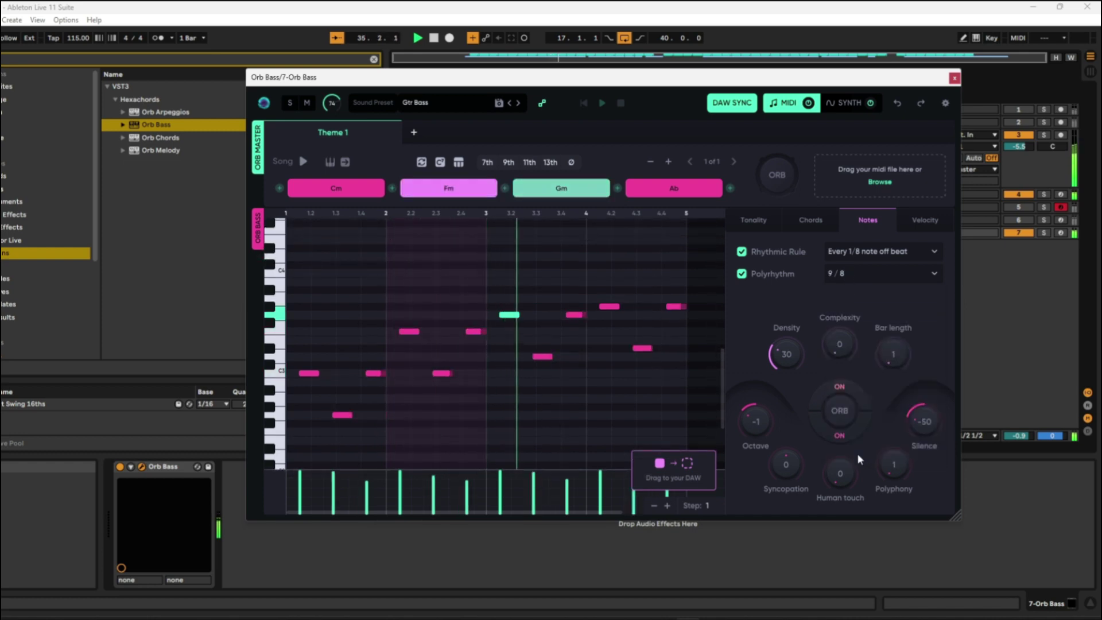
click(853, 271)
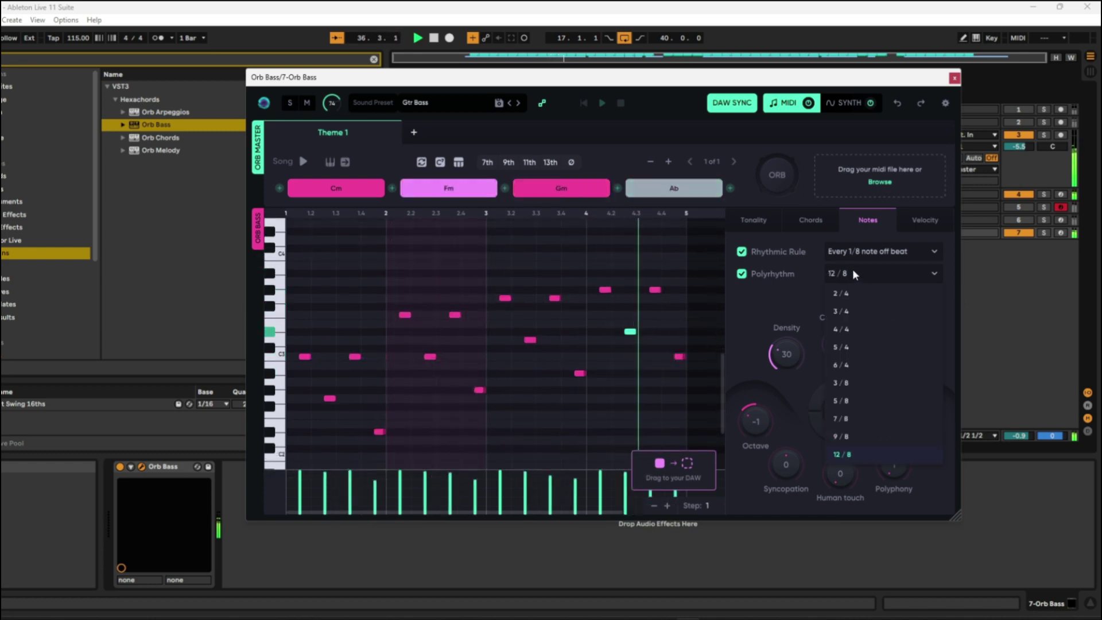
click(841, 347)
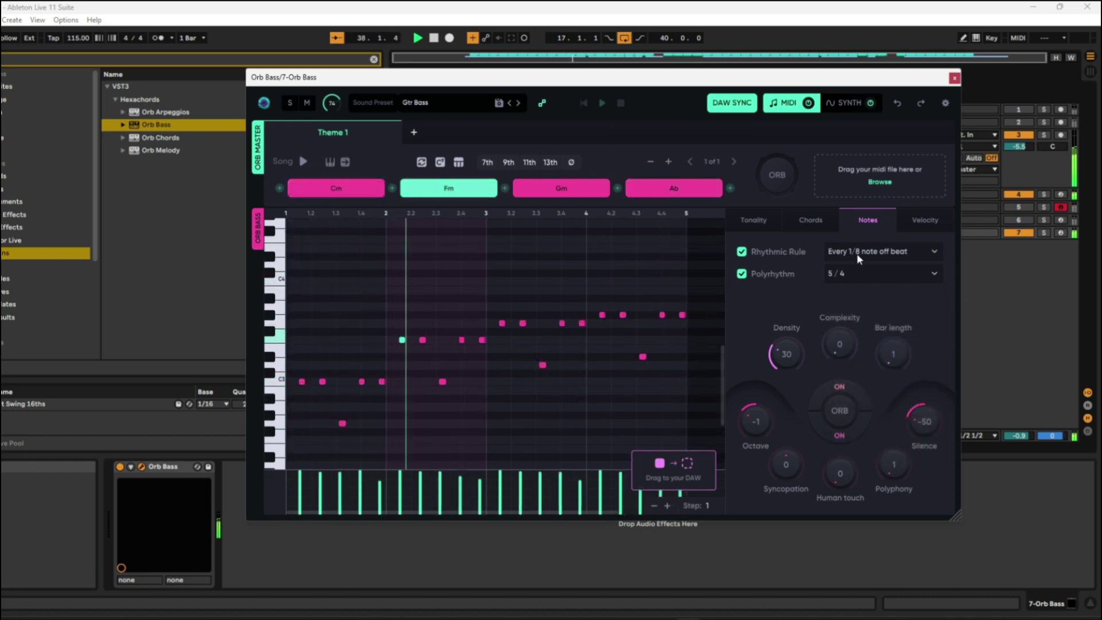
Step: Try the rhythmic rules Every 1/16 note and Every 1/16 note on beat, and settle on Every 1/8 note on beat
click(856, 252)
click(864, 356)
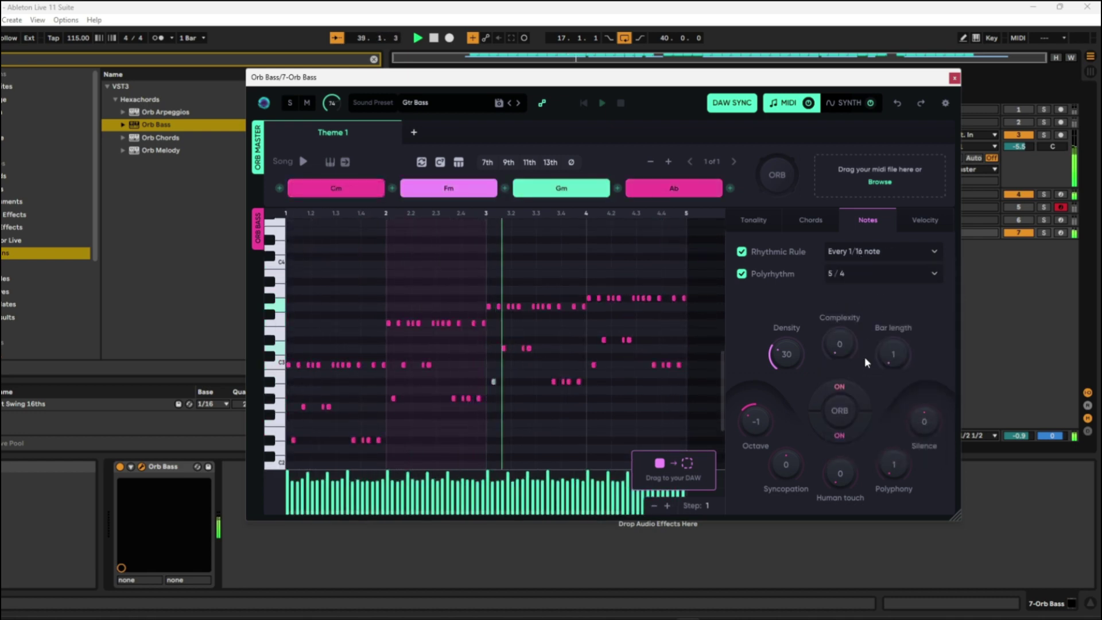
click(855, 249)
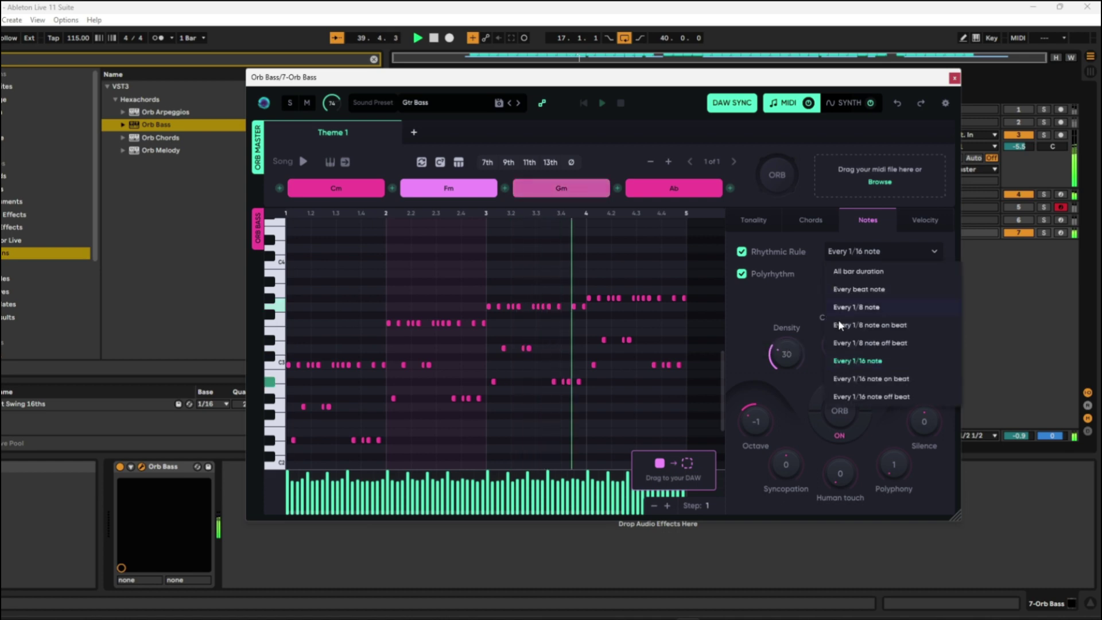
click(859, 378)
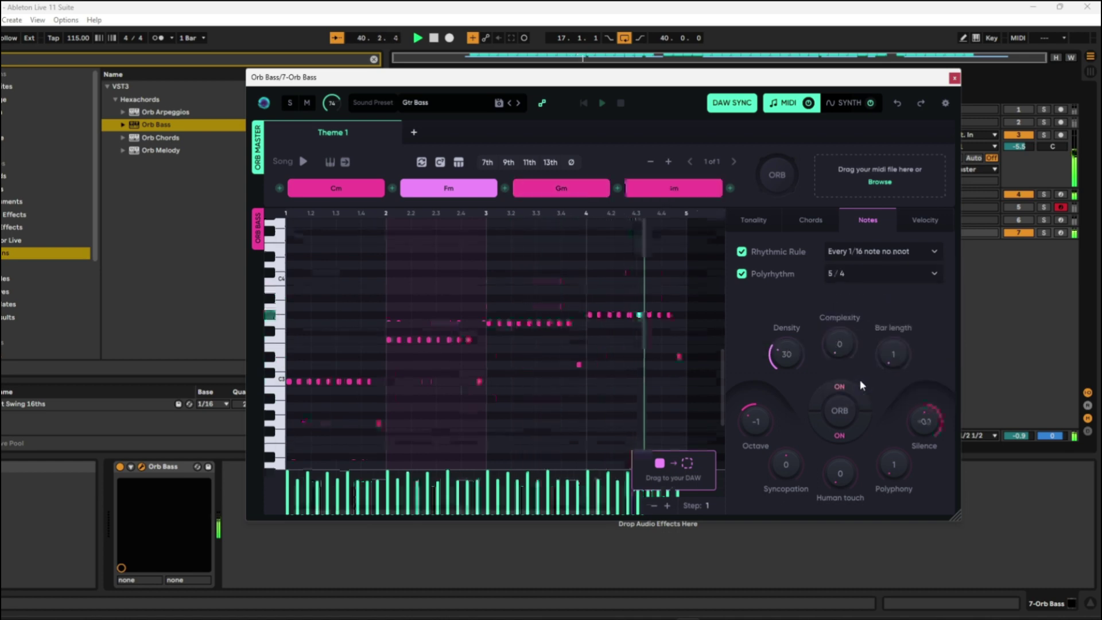
click(878, 254)
click(869, 313)
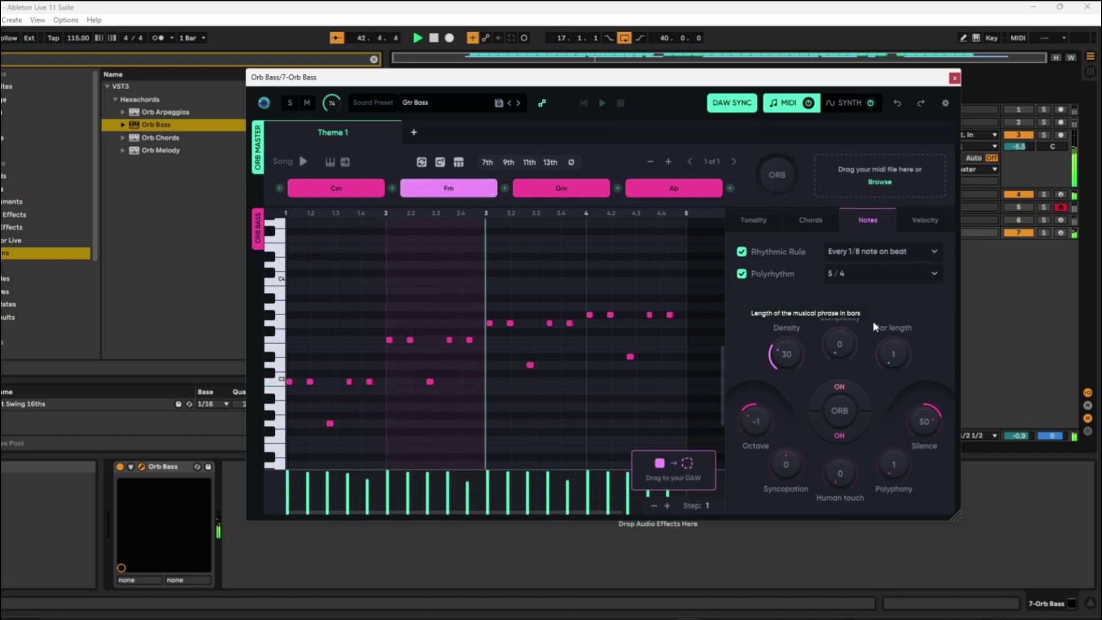
Step: Compare polyrhythms of 6/4, 4/4 and 3/4 on the on-beat bass pattern during playback
click(854, 275)
click(854, 367)
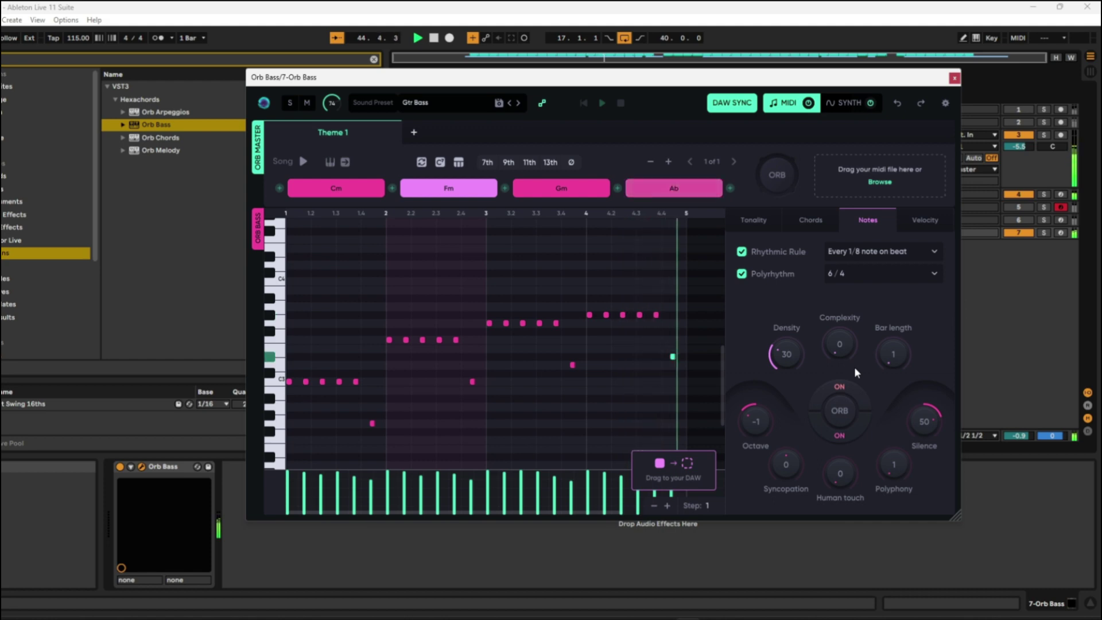
click(848, 276)
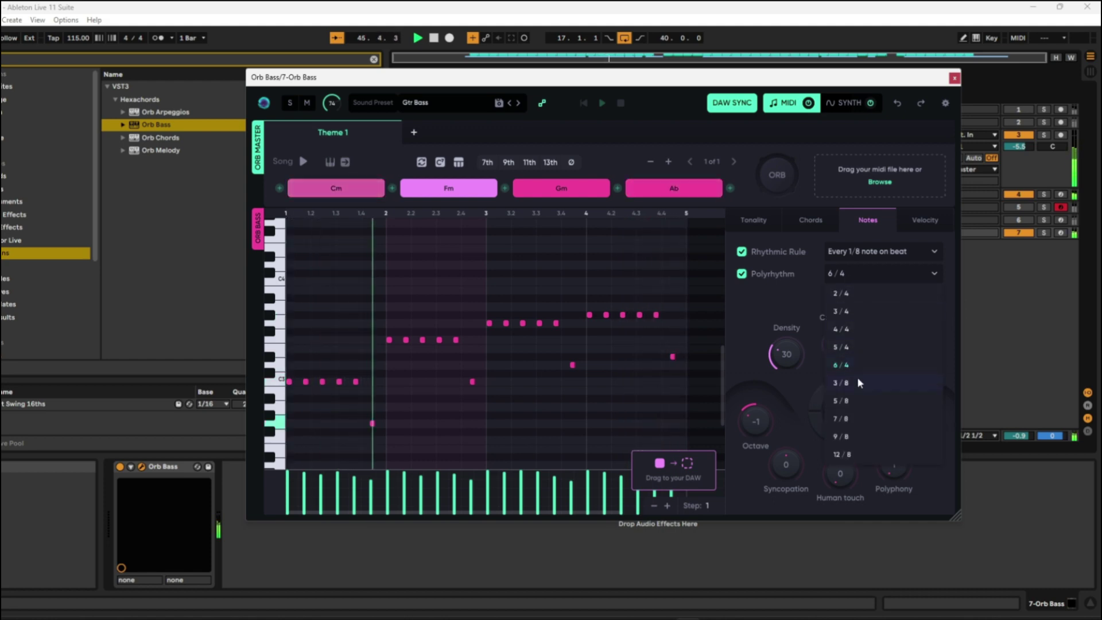
click(844, 327)
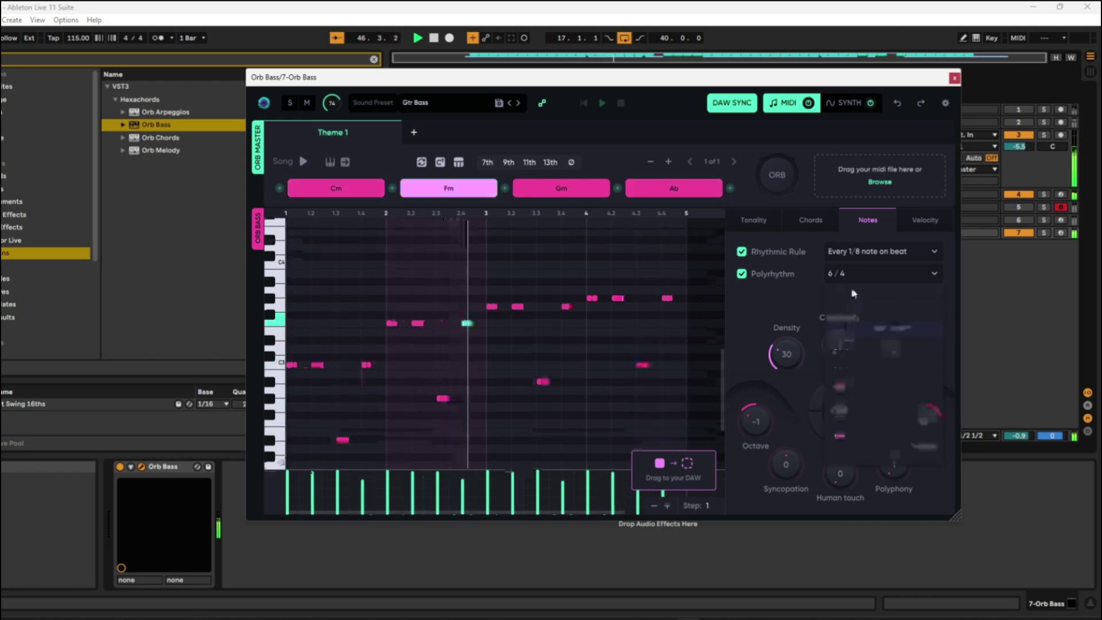
click(851, 278)
click(852, 311)
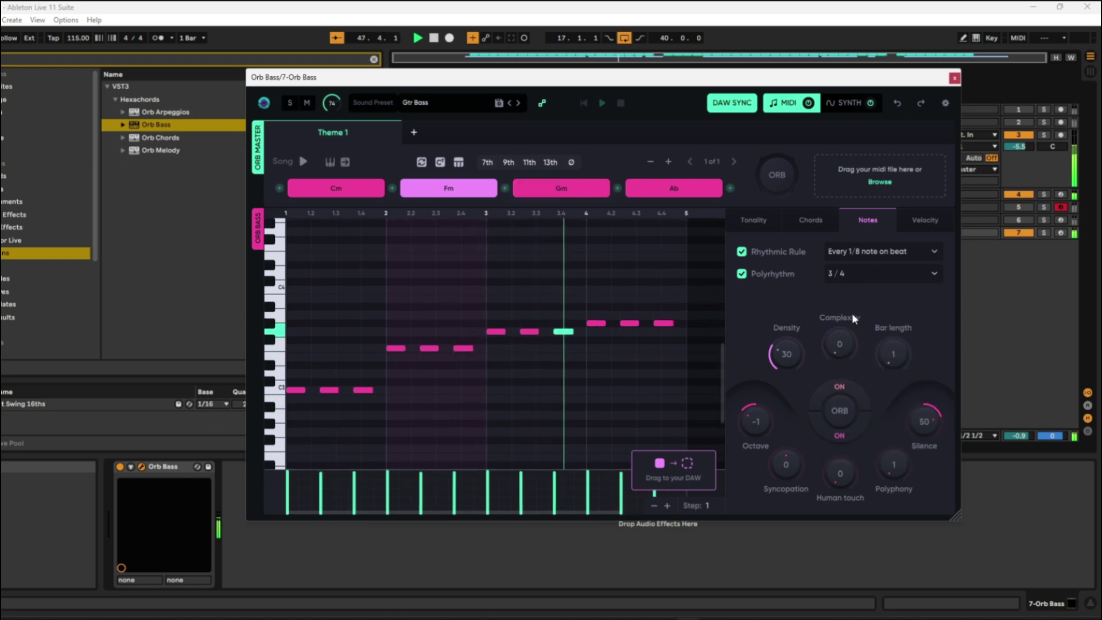
Step: Try polyrhythms of 3/8, 6/4 and 4/4 on the on-beat bass pattern, and settle on 5/4
click(852, 278)
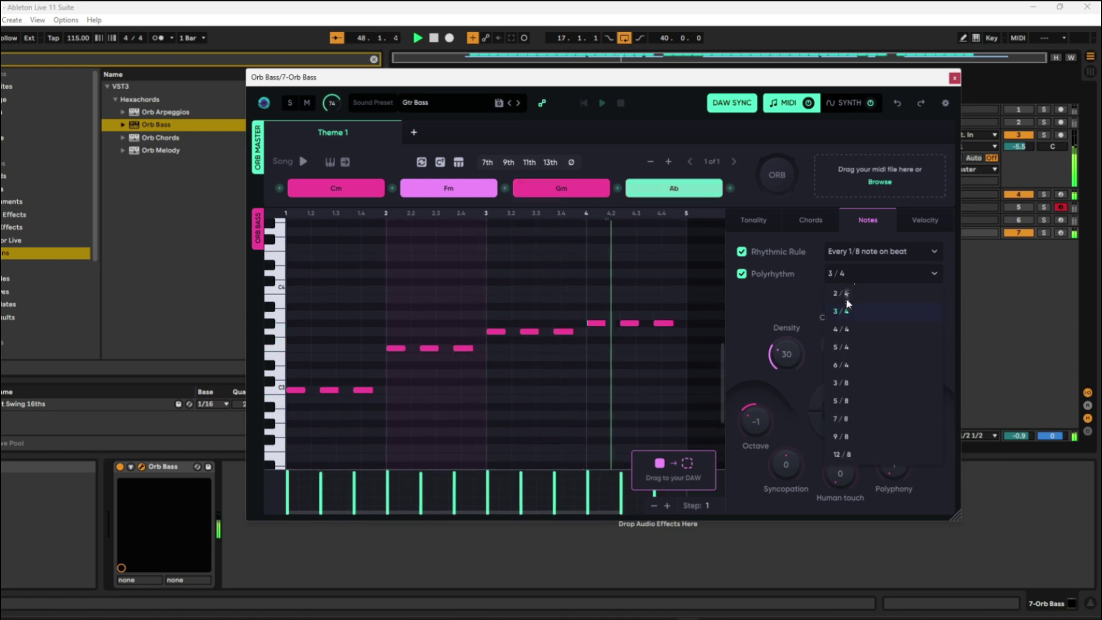
click(850, 380)
click(873, 271)
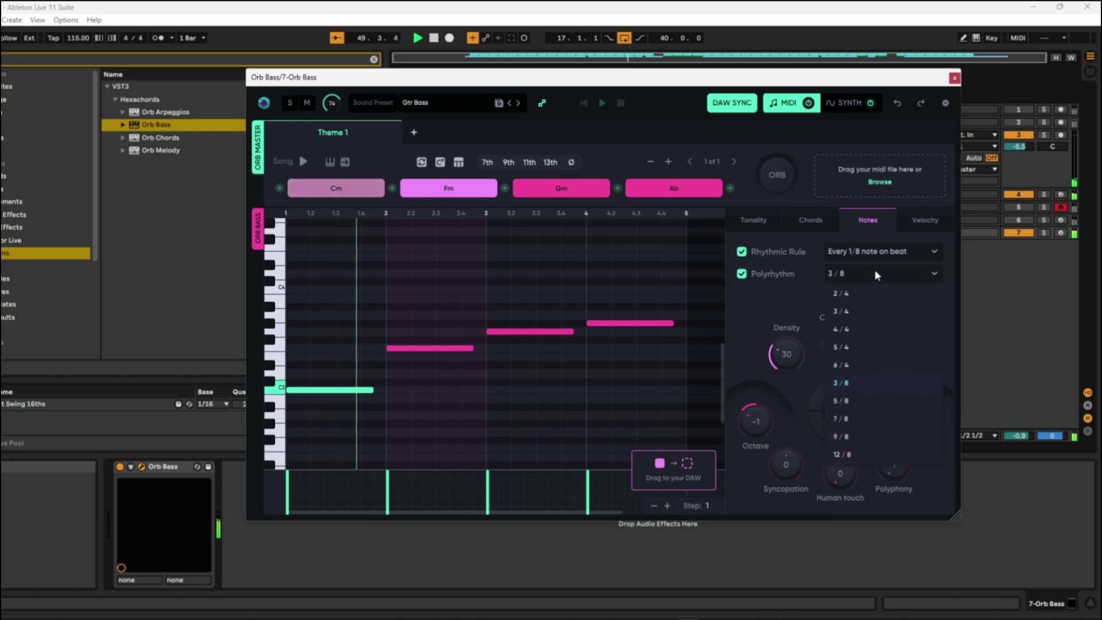
click(852, 363)
click(860, 276)
click(849, 332)
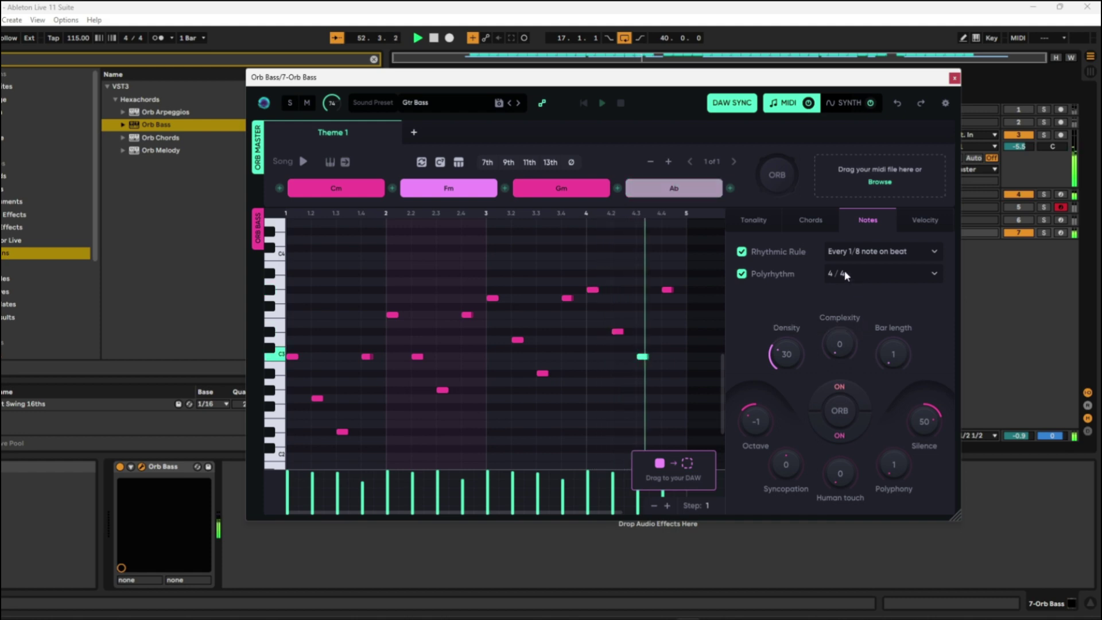
click(844, 272)
click(864, 348)
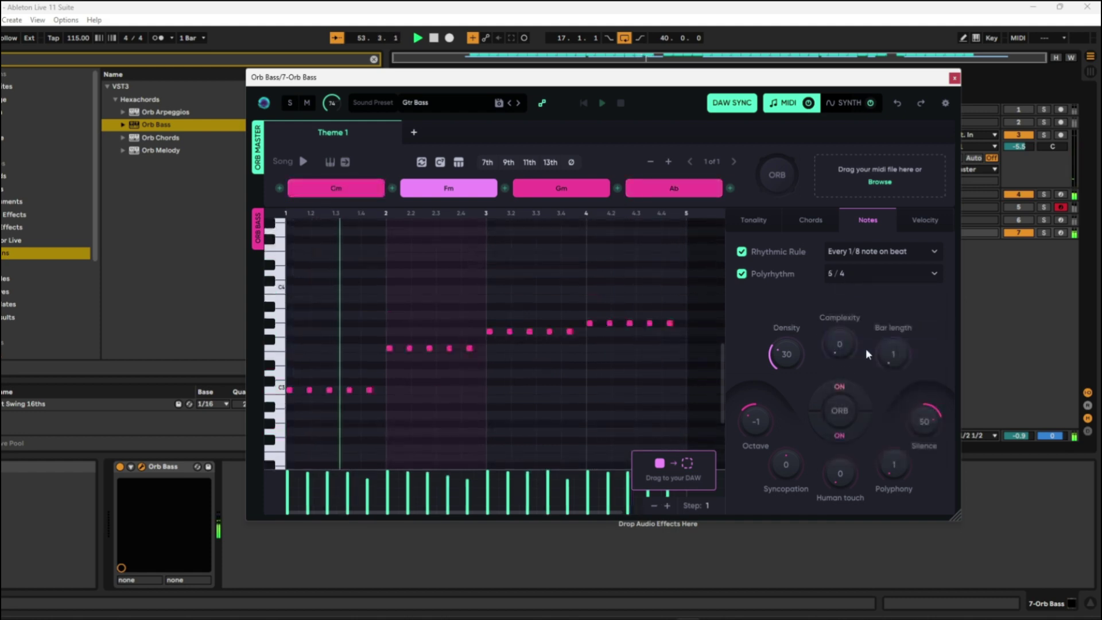
Step: Try the bass pattern's silence amount at 25 during playback and set it to 30
scroll(931, 434, down, 2)
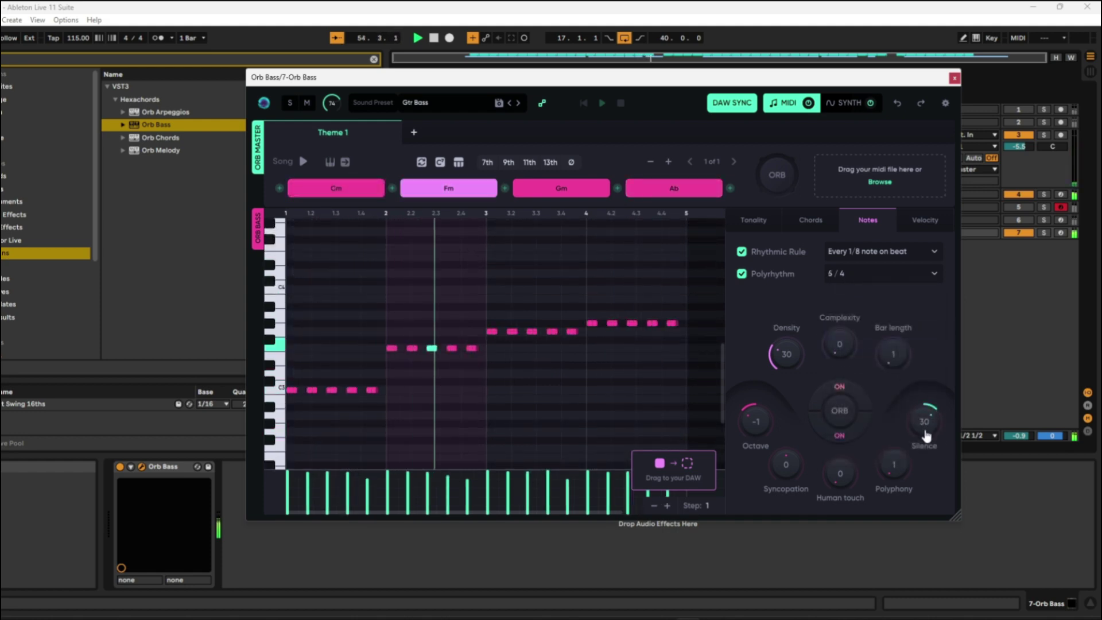
scroll(925, 435, down, 1)
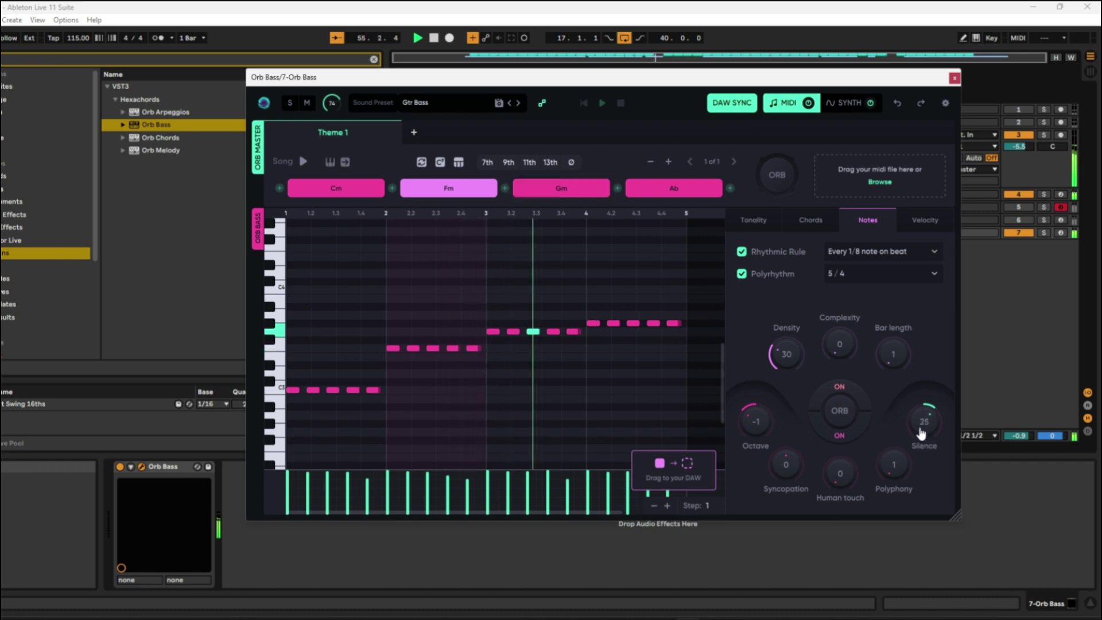
scroll(921, 433, up, 1)
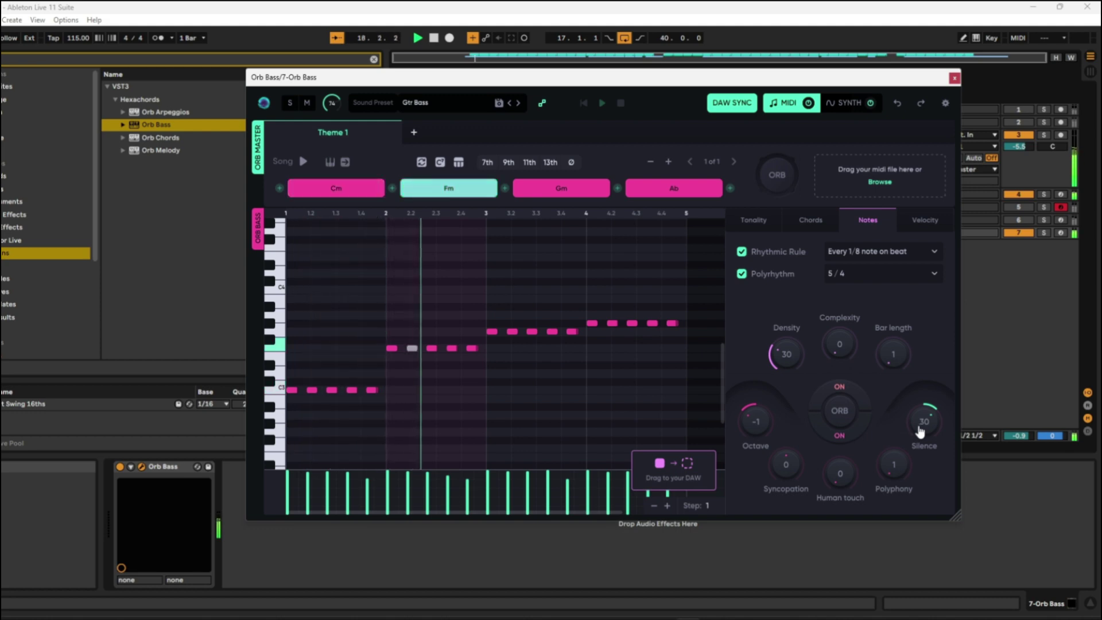
click(372, 392)
click(374, 391)
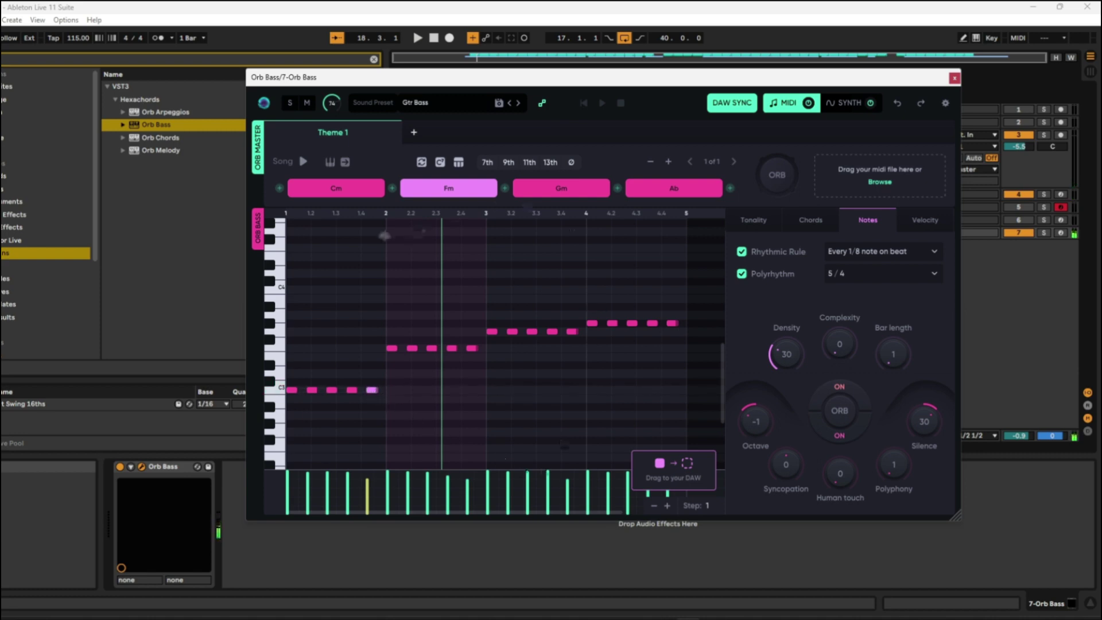
click(375, 369)
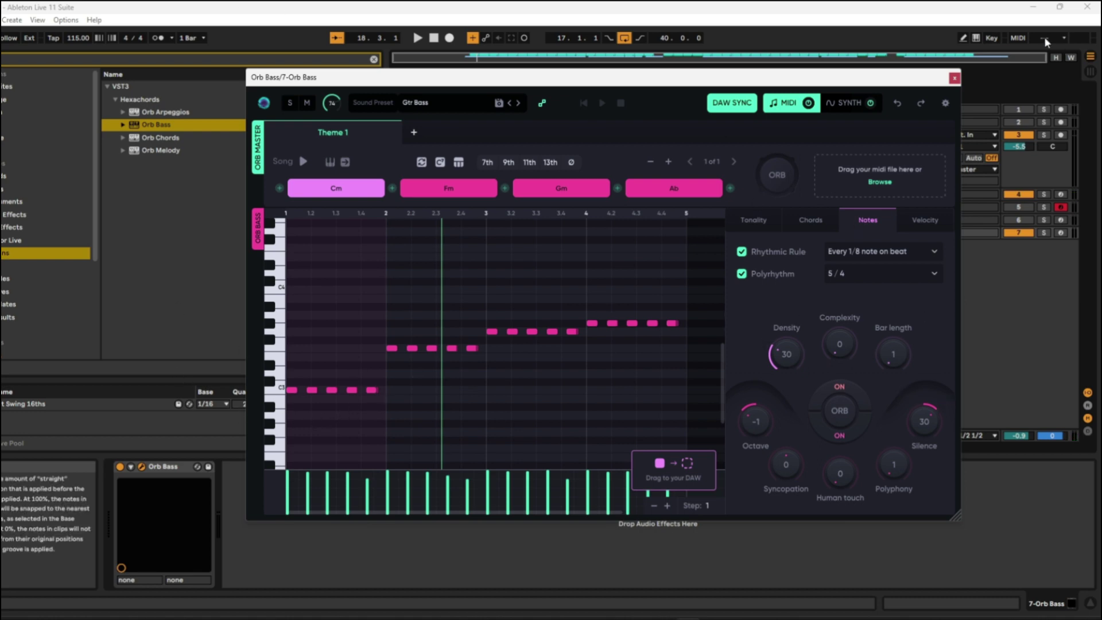
Step: Close the Orb Bass window and add the Orb Arpeggios instrument on a new track
click(954, 77)
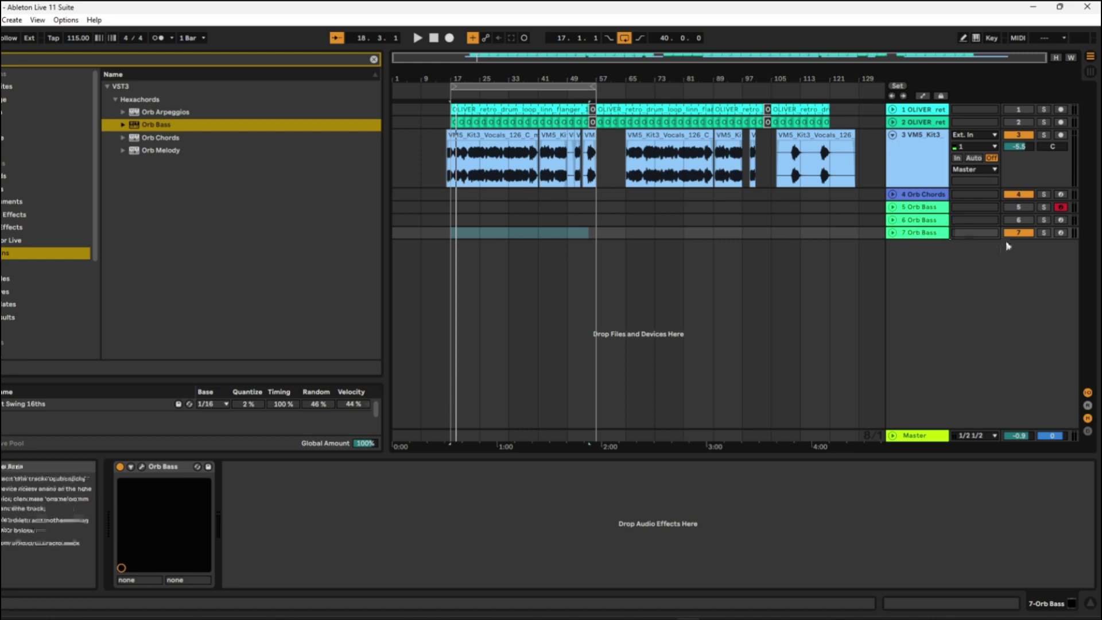
click(137, 114)
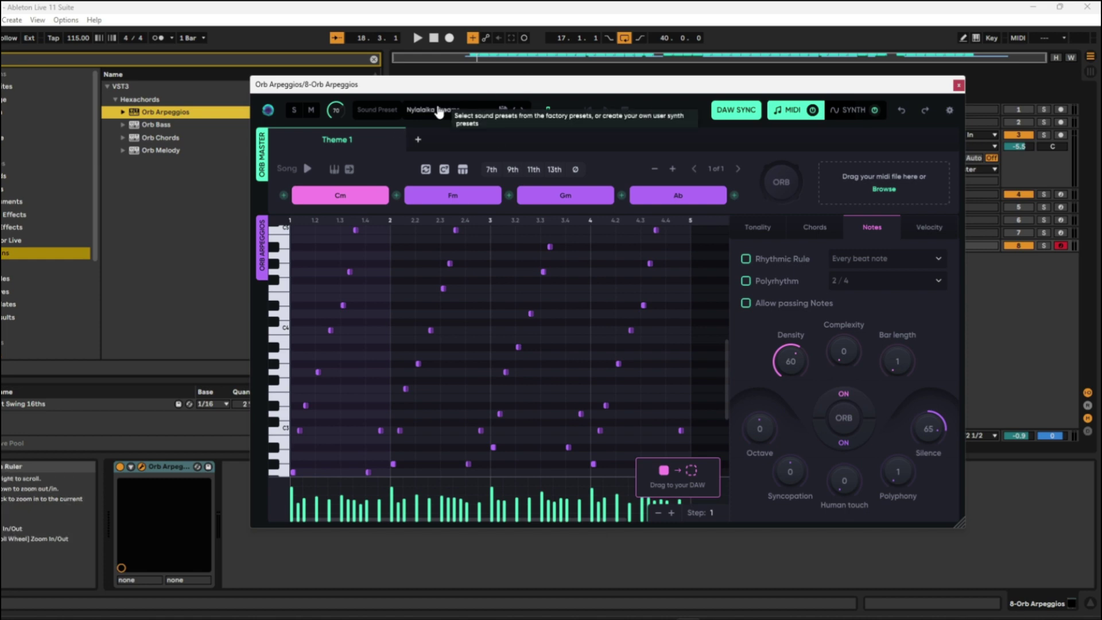
Step: Set the arpeggio's octave to 1 during playback and switch its sound preset to Piano Key after trying Horns
key(space)
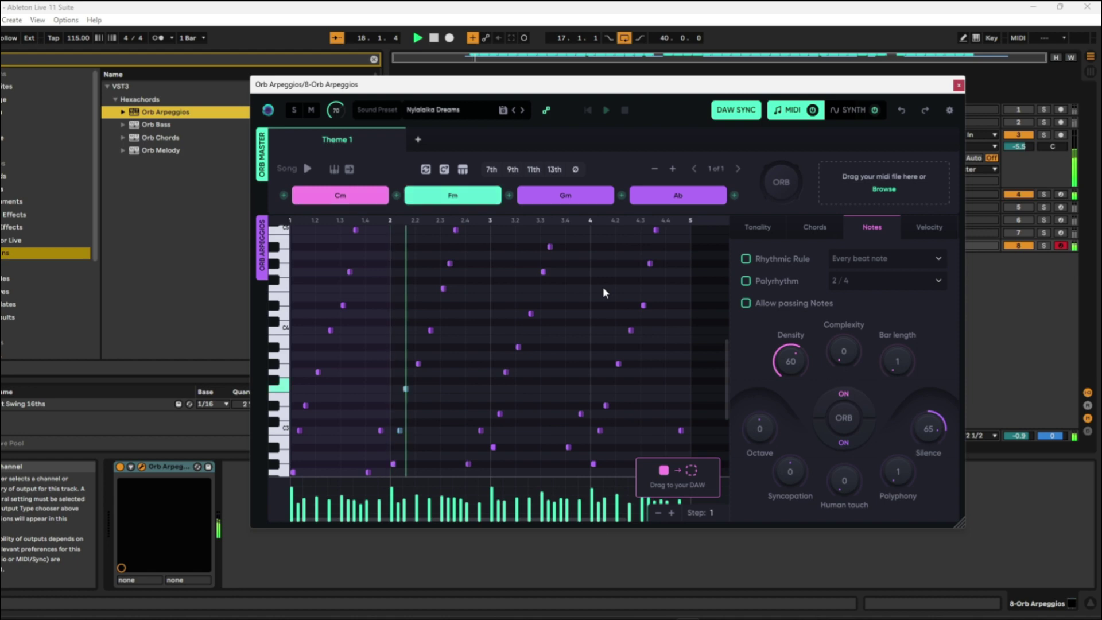
drag(758, 438, 755, 430)
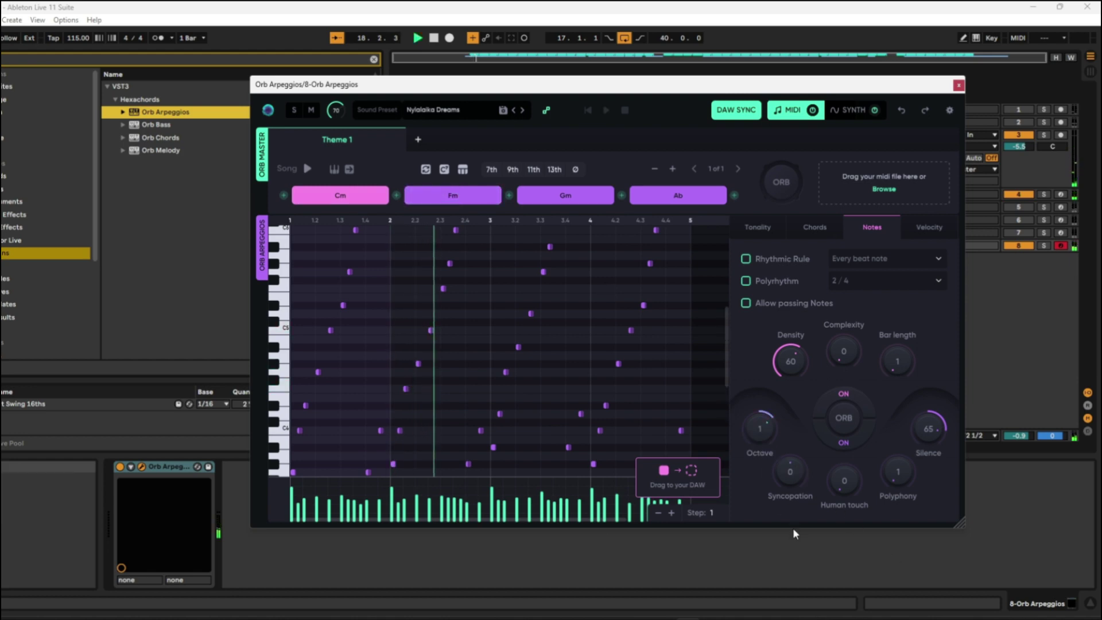
click(439, 110)
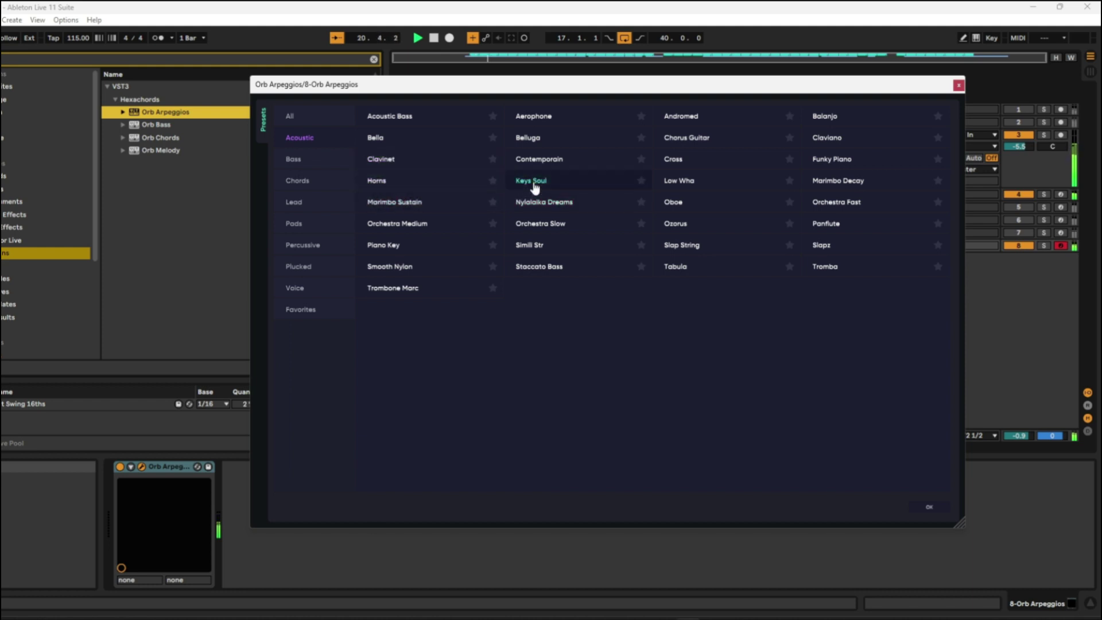
click(395, 184)
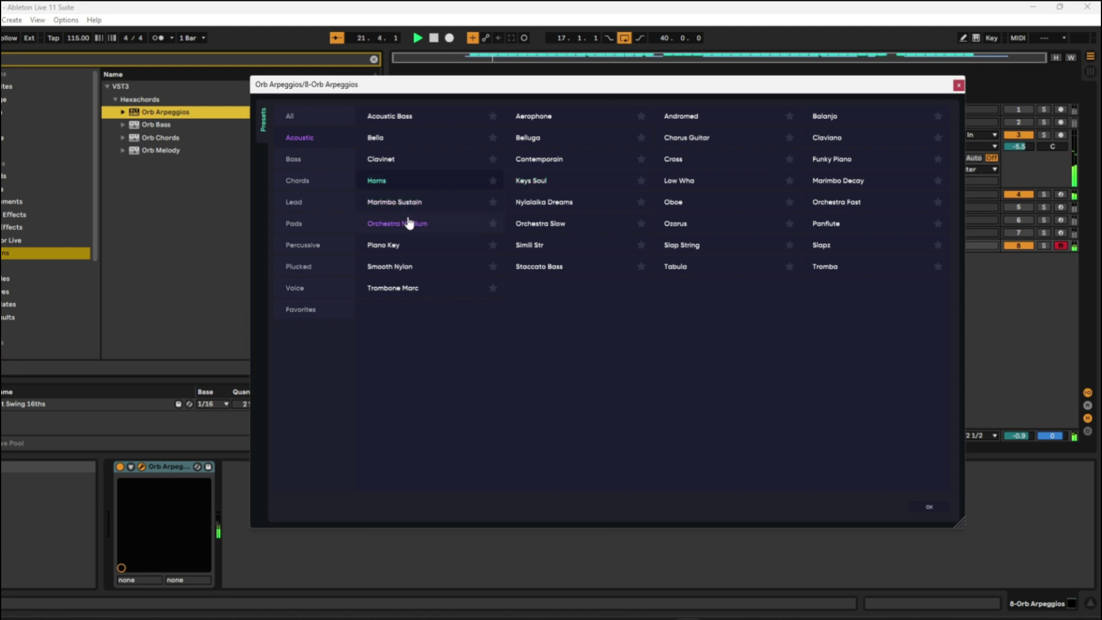
click(393, 252)
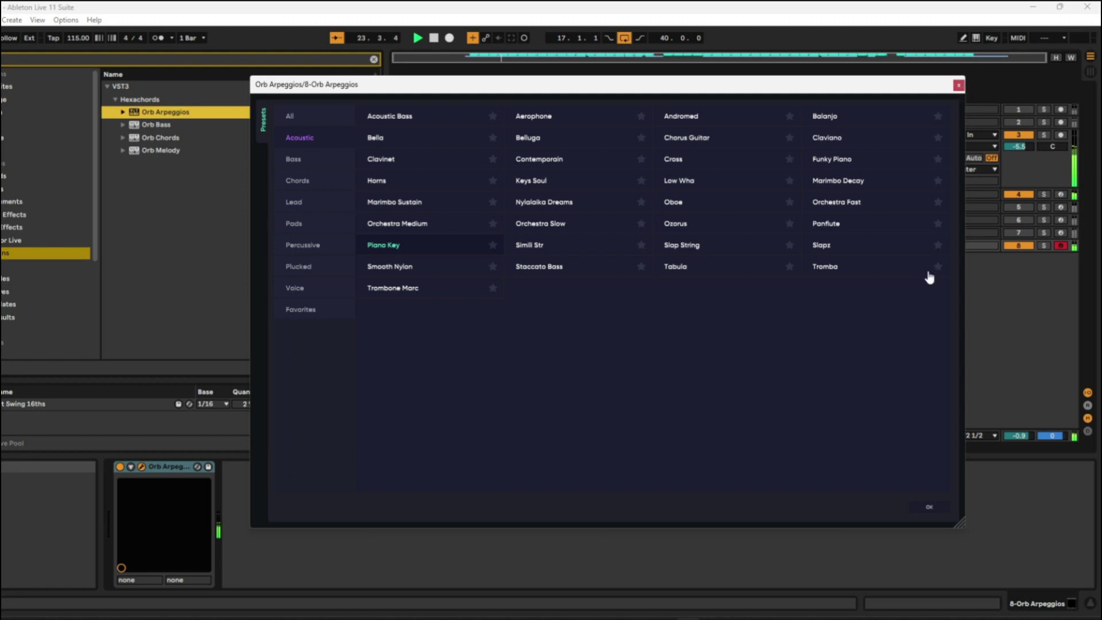
click(930, 508)
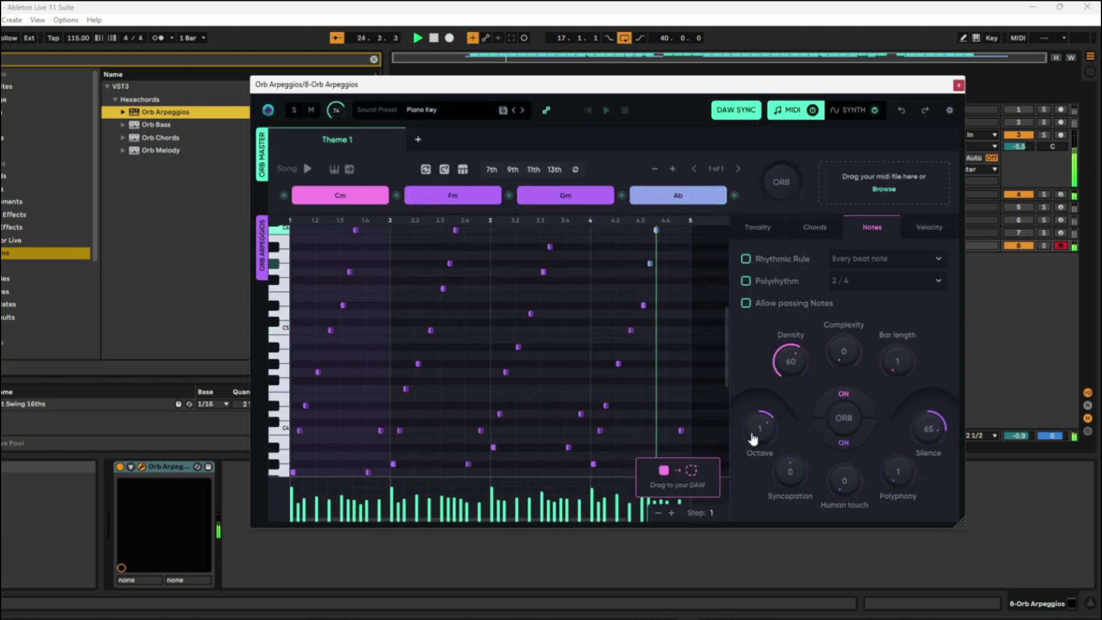
Step: Set the arpeggio's density to 40, compare polyphony values of 2, 3 and 4 during playback, and settle on 3
drag(785, 388, 785, 387)
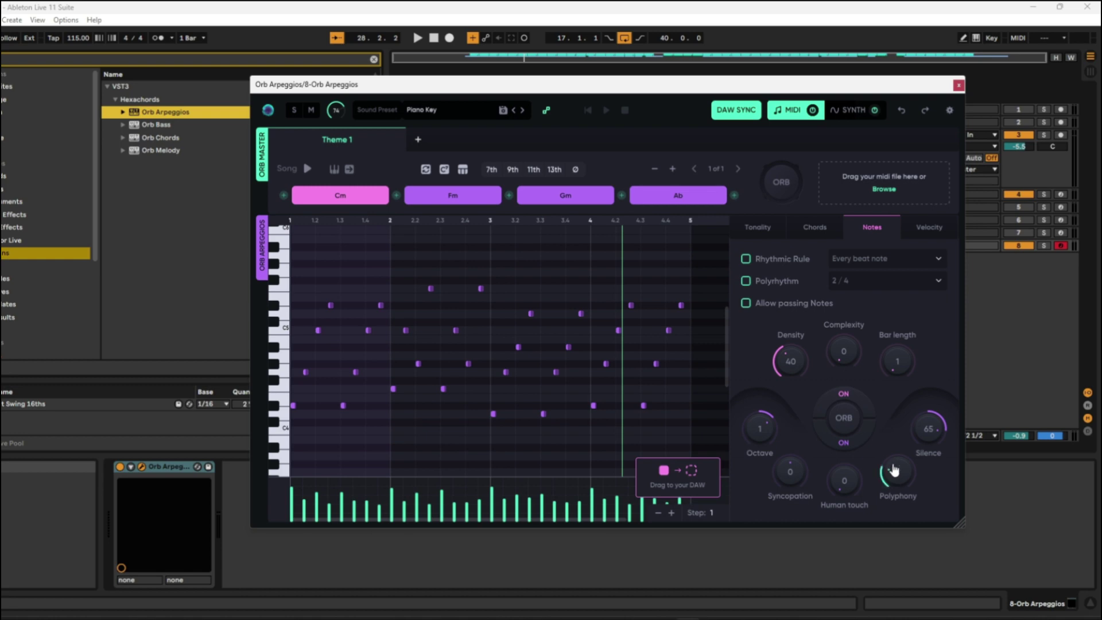
scroll(893, 470, up, 1)
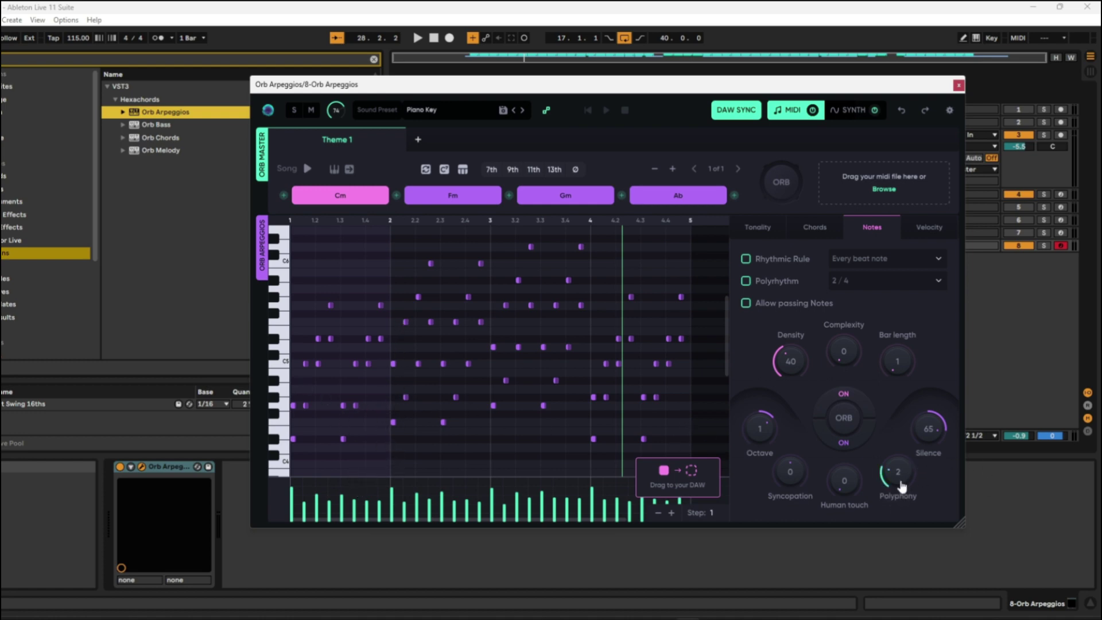
key(space)
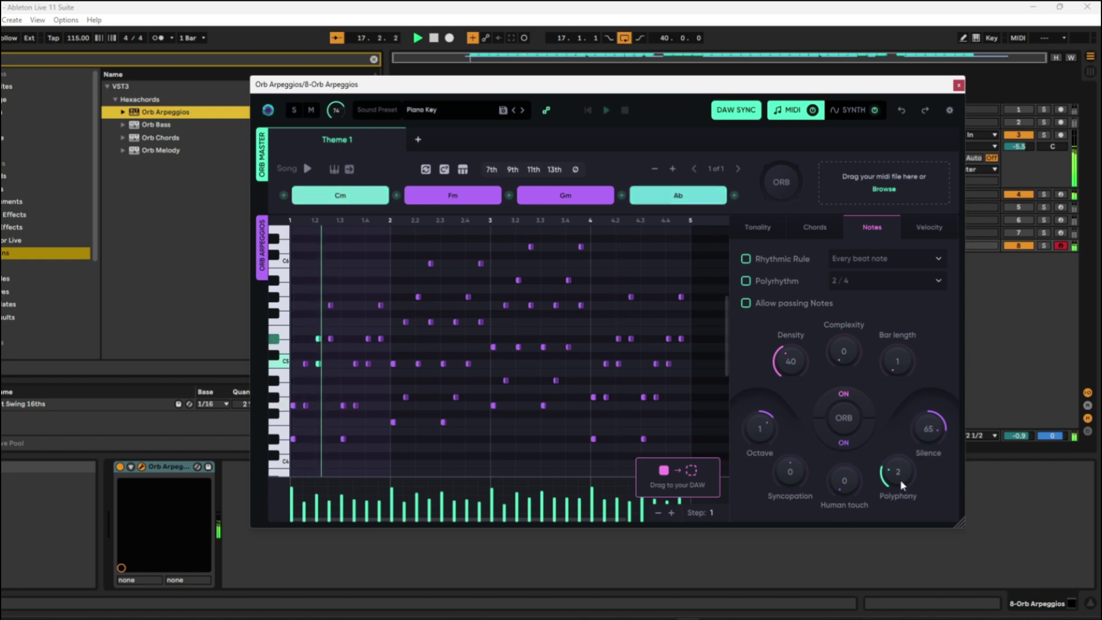
drag(899, 480, 894, 470)
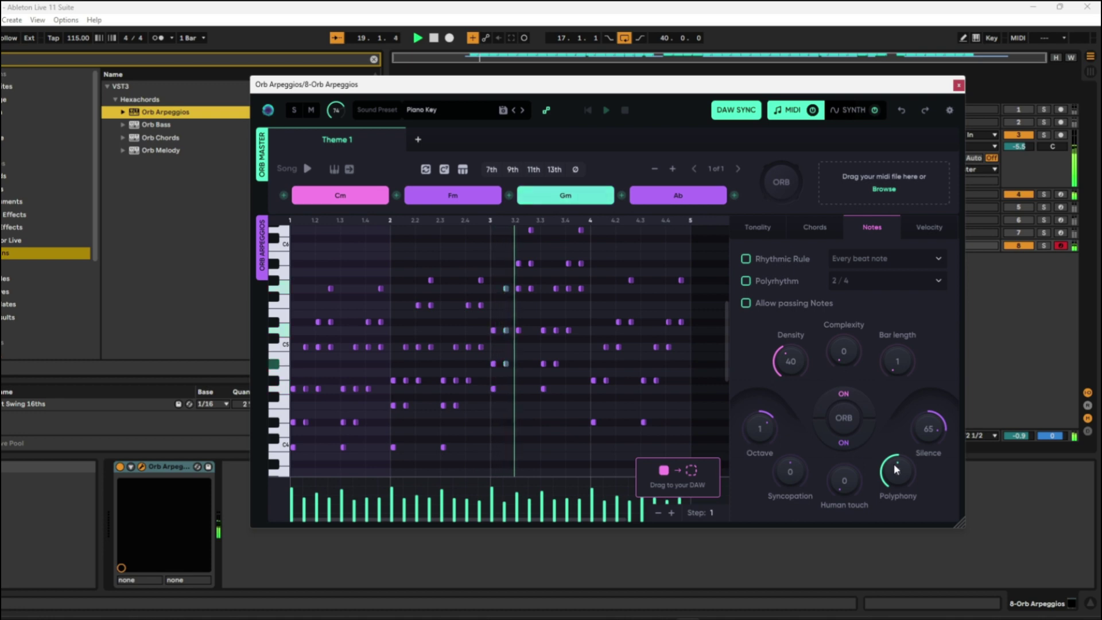
drag(893, 470, 900, 466)
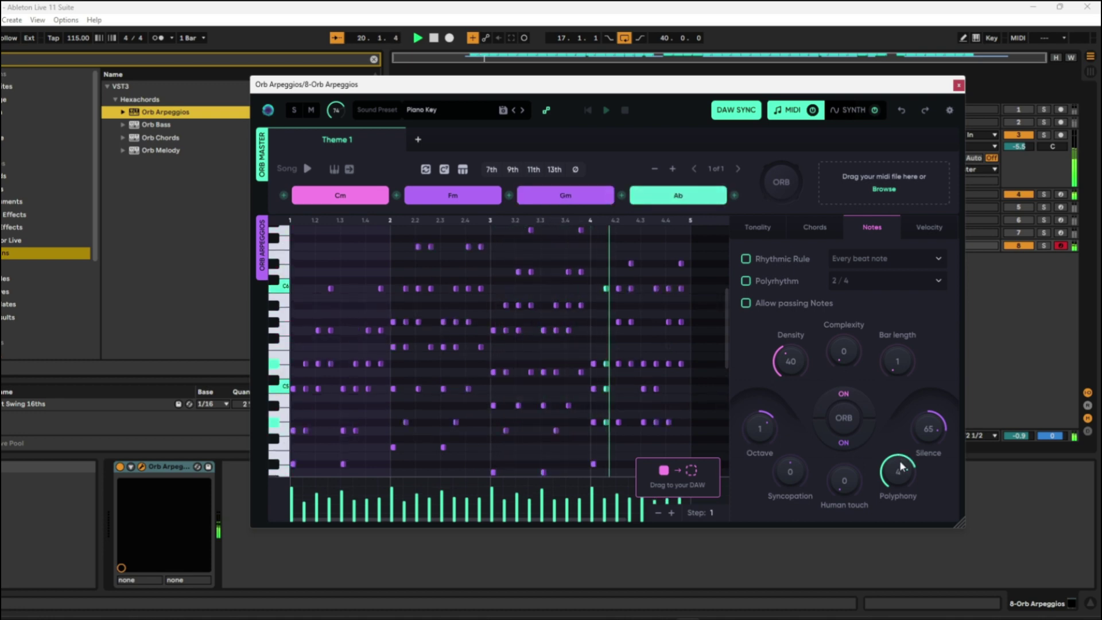
drag(899, 466, 891, 474)
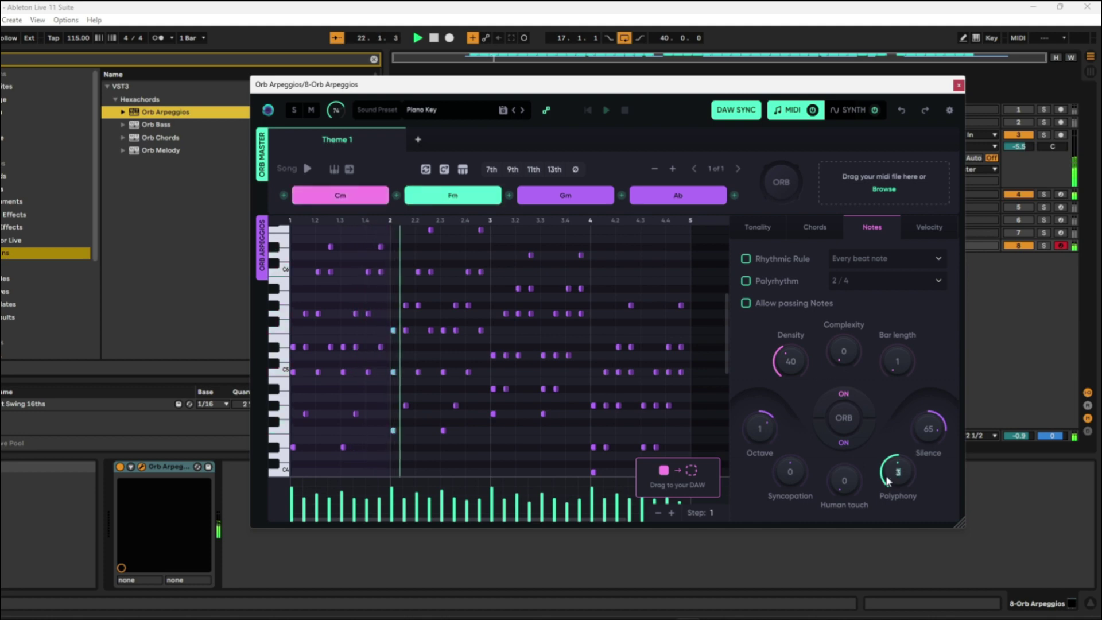
Step: Try the arpeggio's syncopation at 40, return it to 0, and set the silence amount to 15
drag(790, 478, 791, 453)
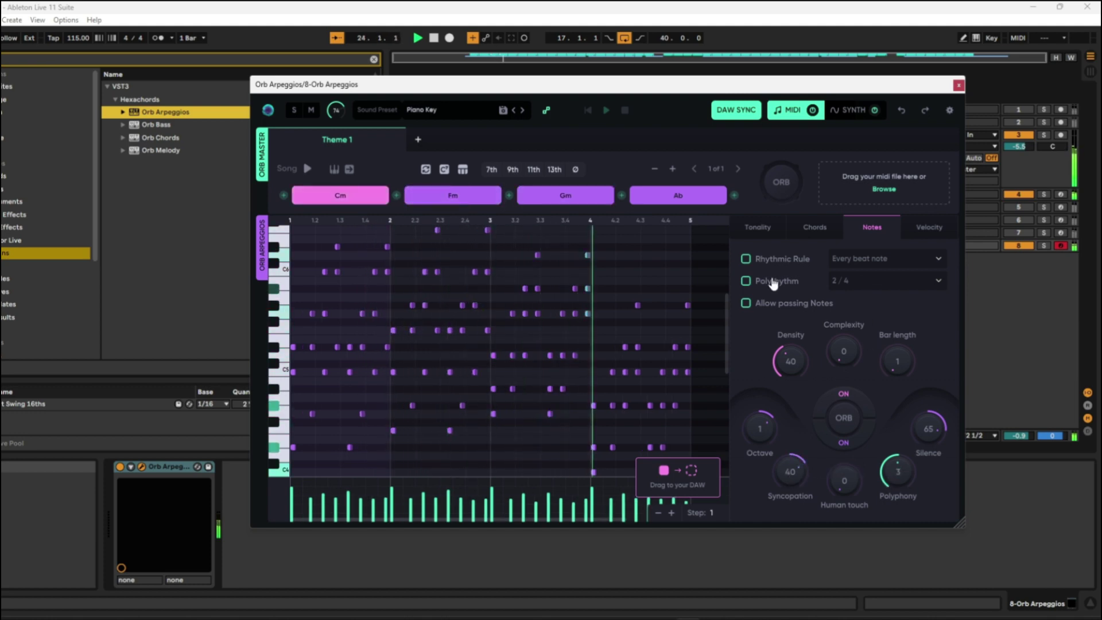
drag(784, 484, 791, 505)
drag(928, 432, 924, 457)
double_click(929, 438)
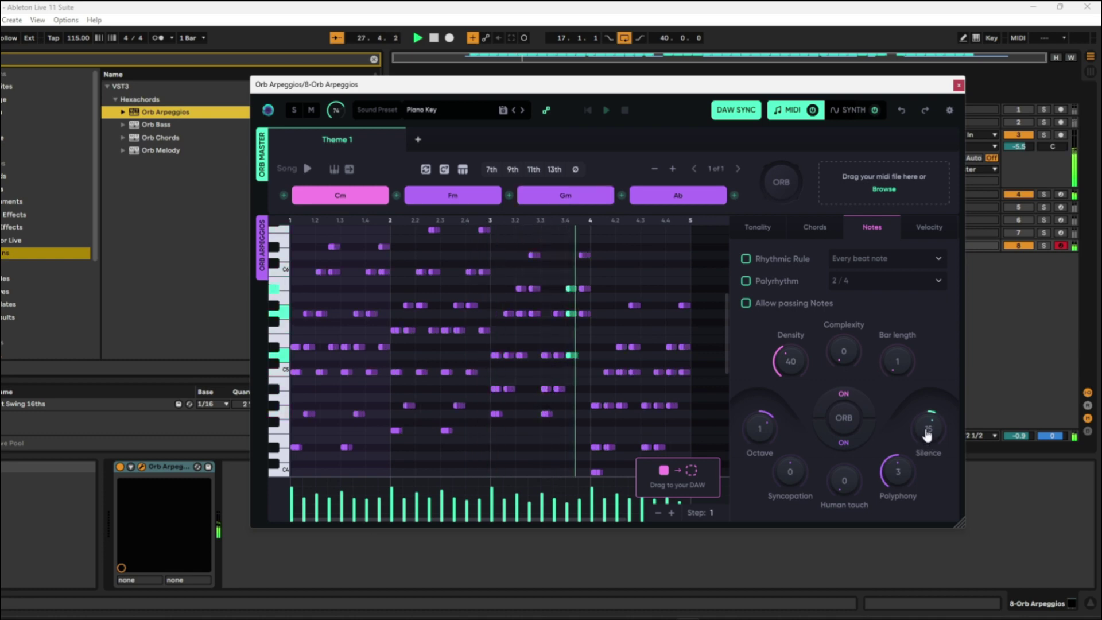
drag(928, 443, 932, 391)
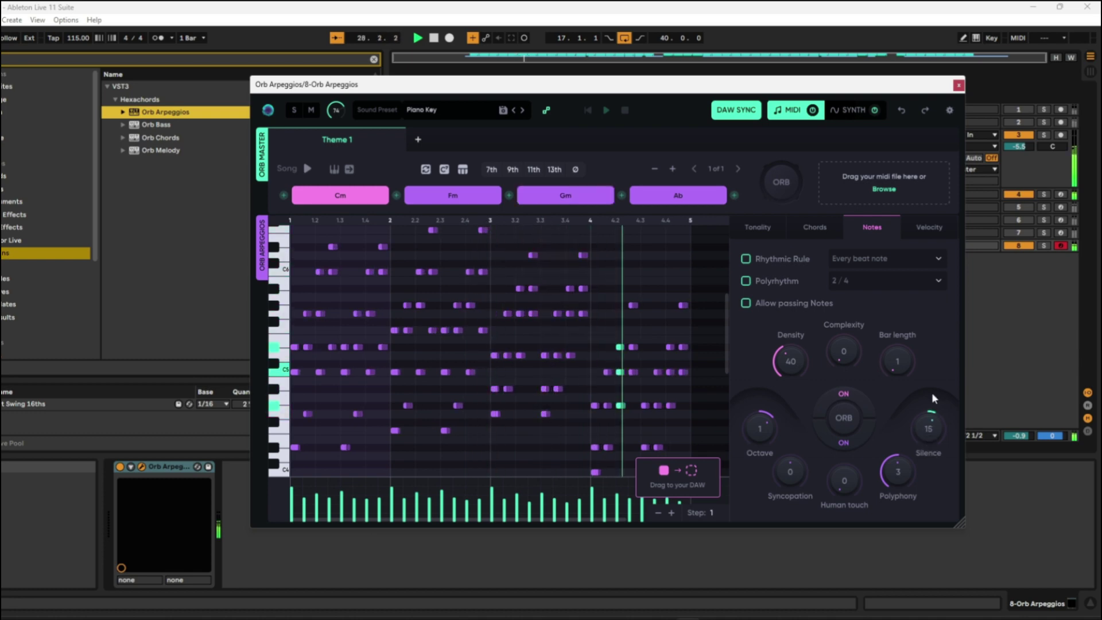
Step: Change the arpeggio's sound preset to PWM Pad from the Pads category after trying FM Pad
click(414, 110)
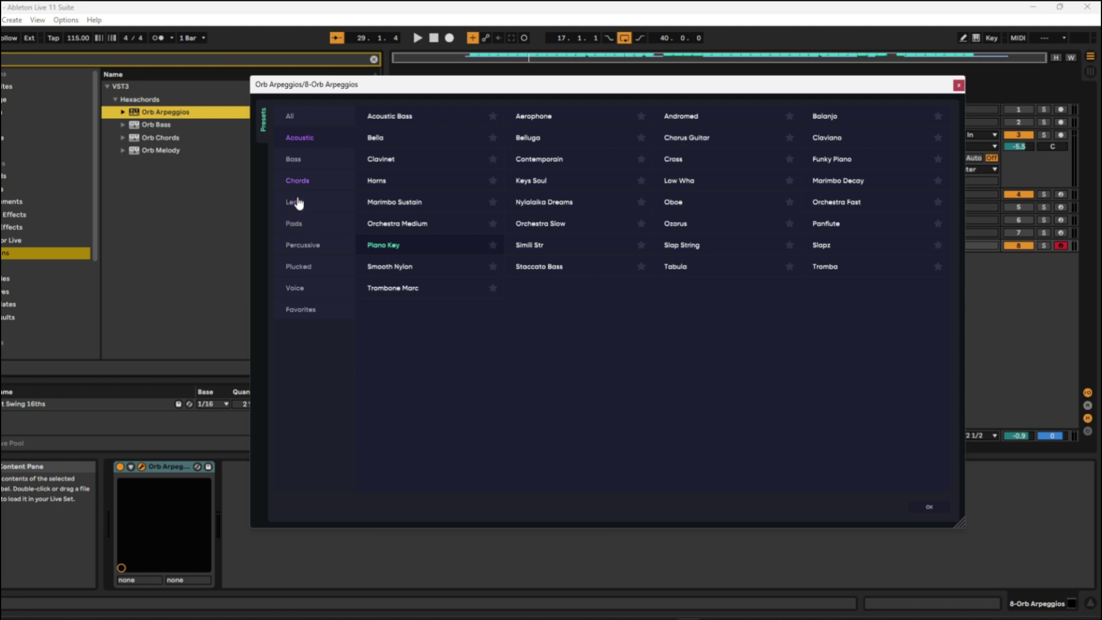
click(297, 225)
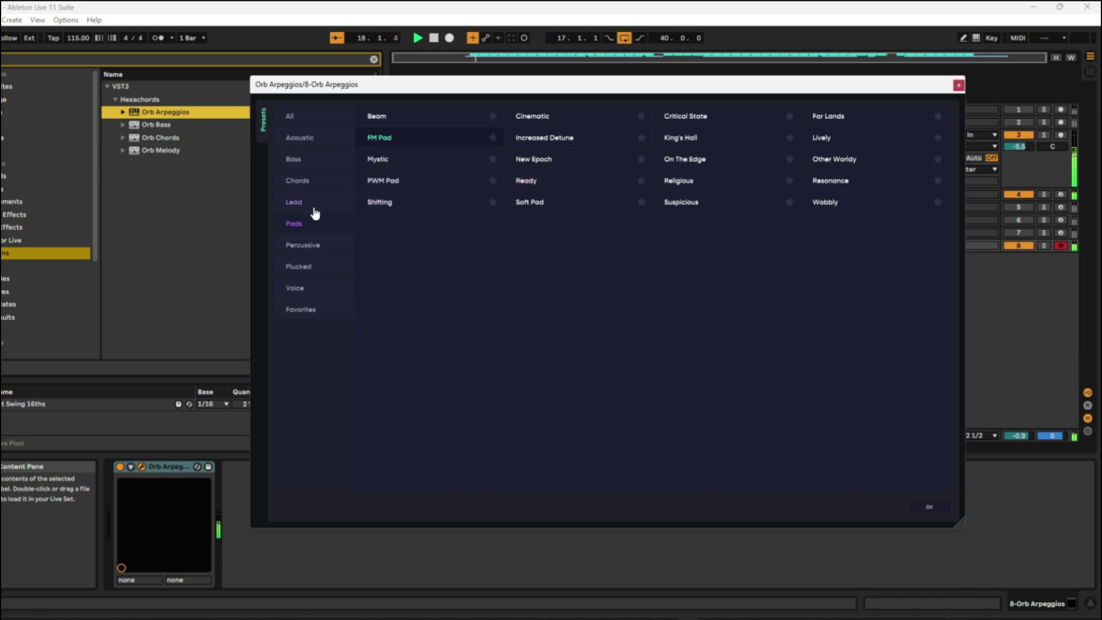
click(379, 182)
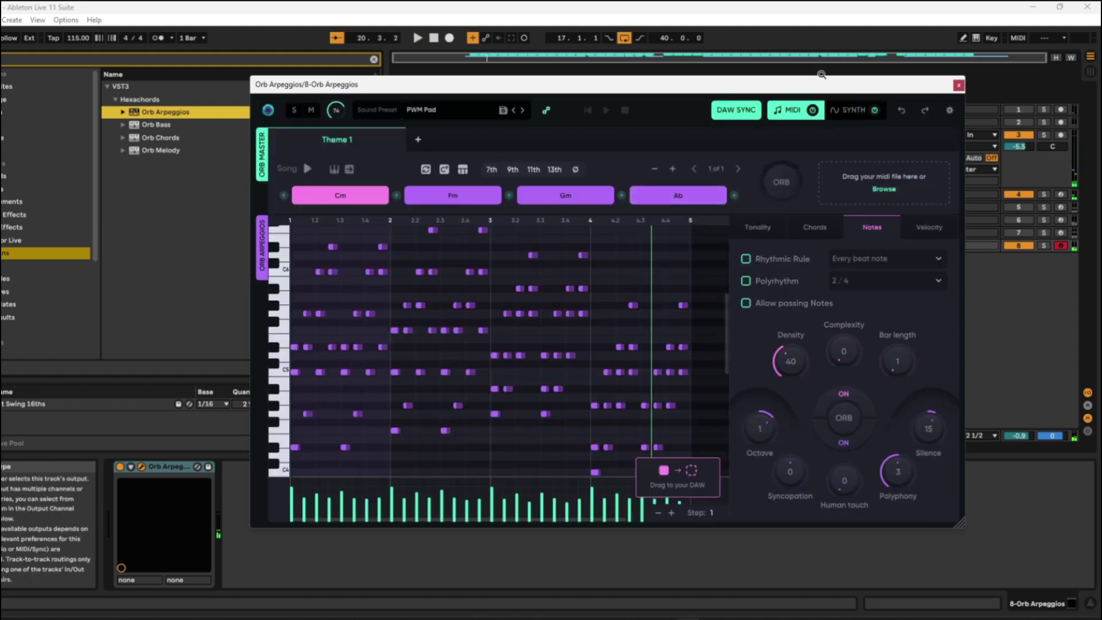
Step: In the synth settings, lower the first oscillator's filter cutoff to 2.0 kHz and raise its resonance to 41 % during playback
click(854, 111)
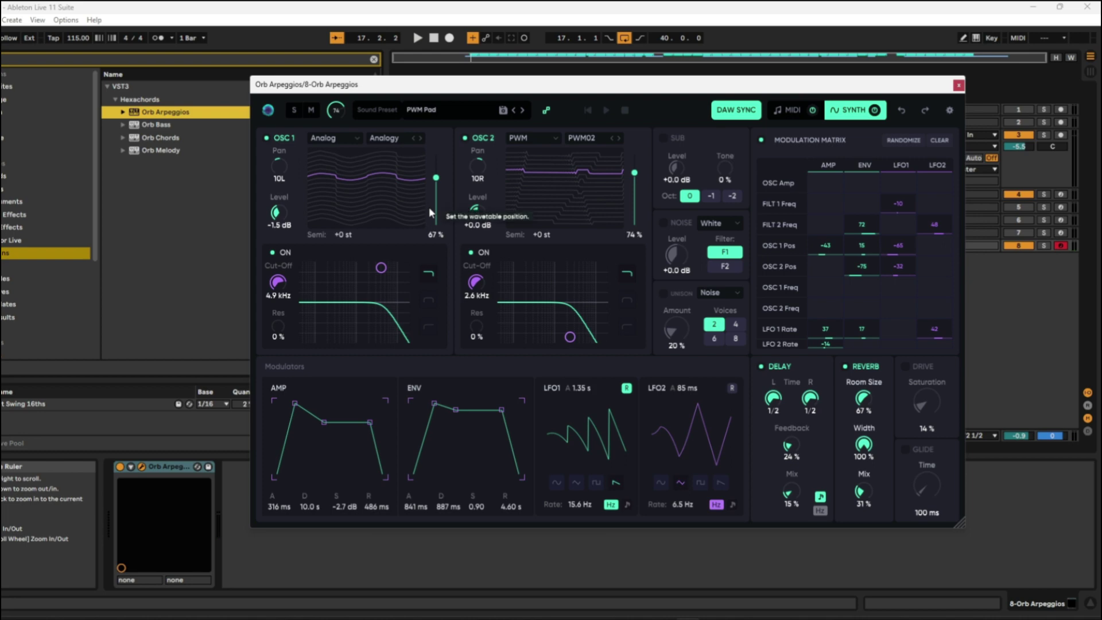
key(space)
drag(381, 268, 366, 309)
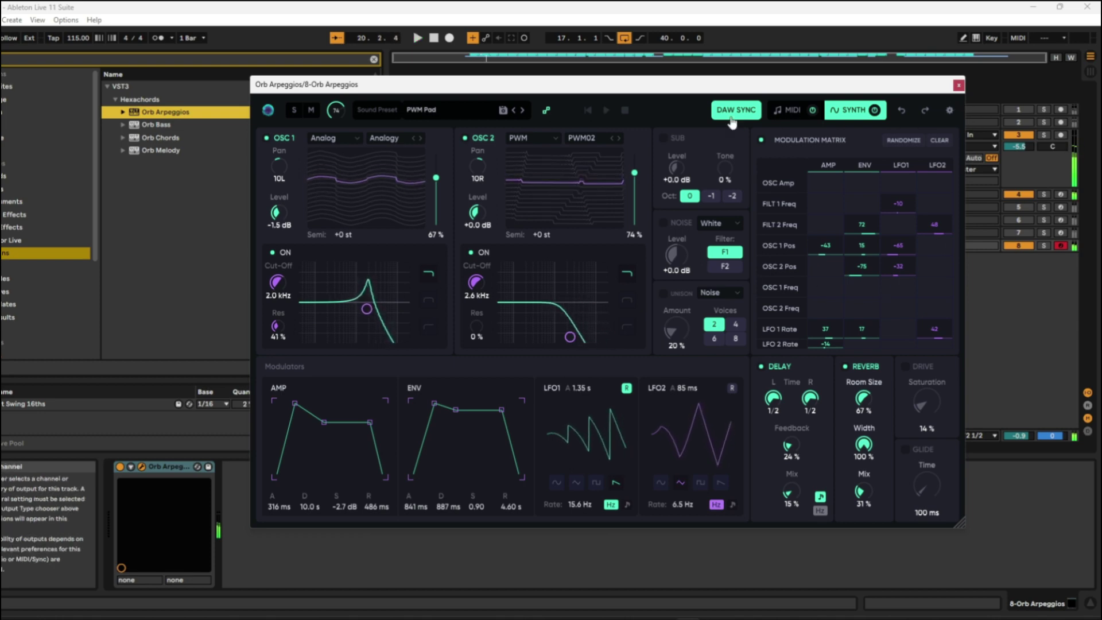
Step: Set the arpeggio's note density to 25 and play the arrangement with track 3 deactivated
click(787, 110)
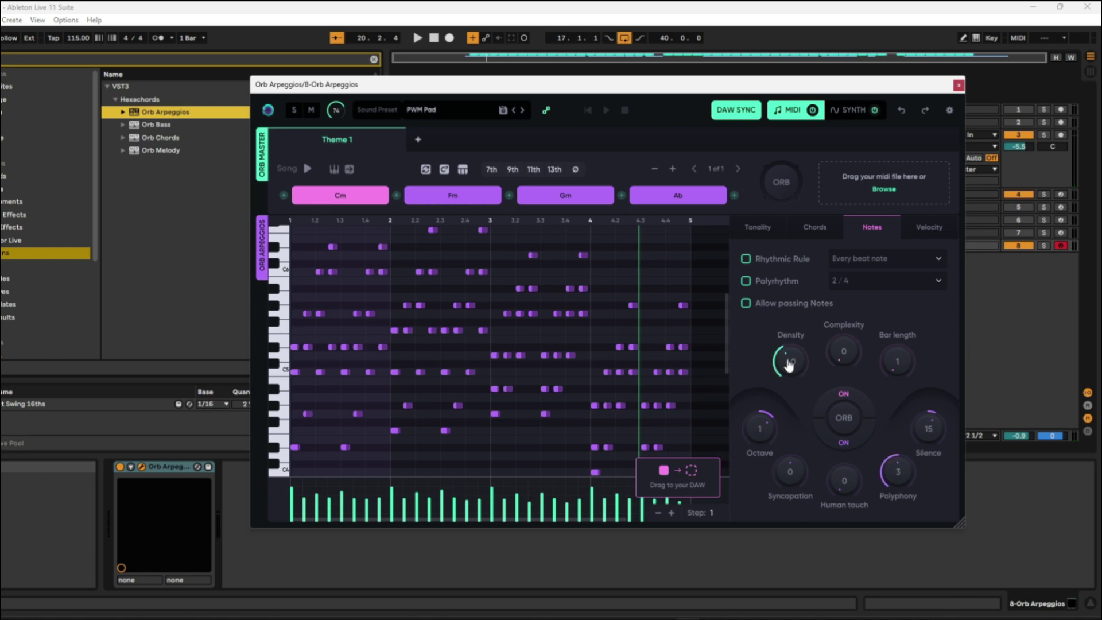
scroll(787, 372, down, 2)
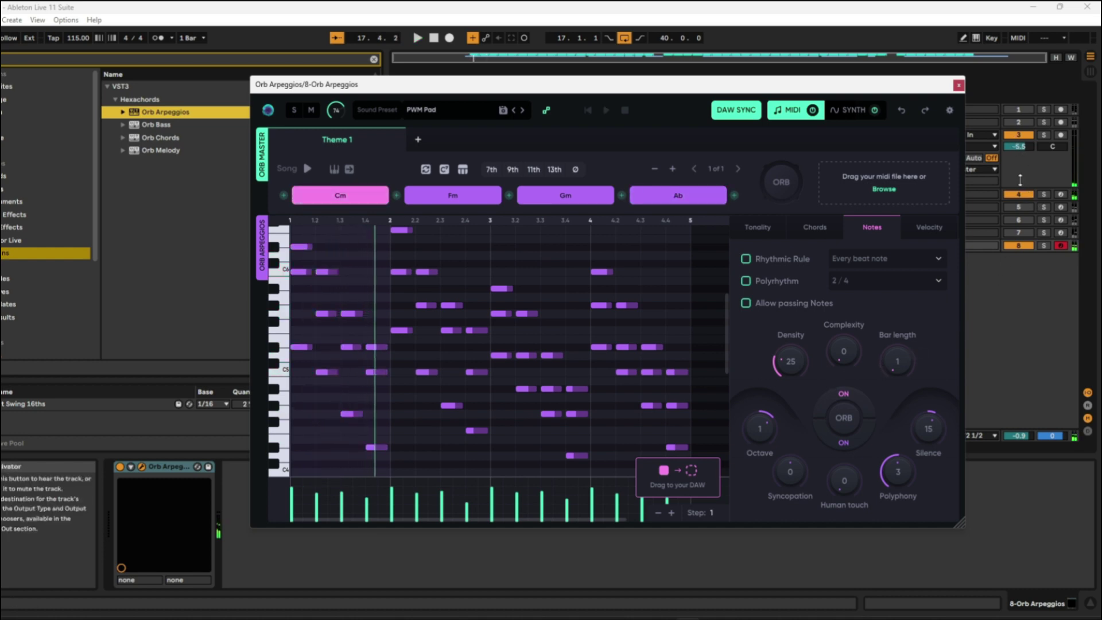
click(996, 305)
key(space)
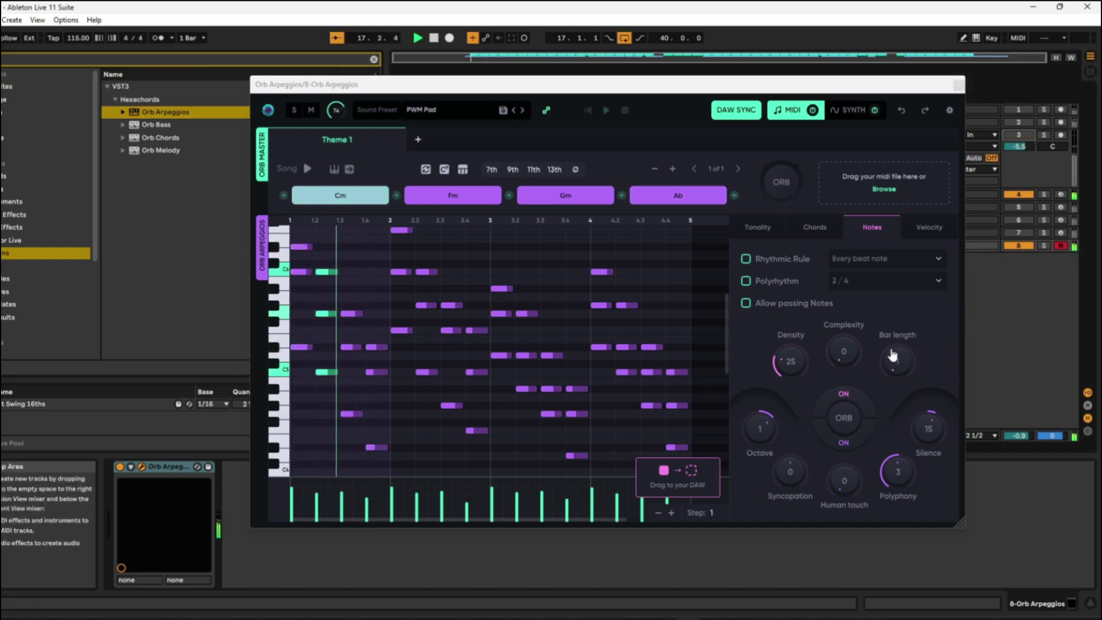
Step: Switch the sound preset to Mystic and set the density to 35, complexity to 20, polyphony to 2 and silence to 55
click(420, 109)
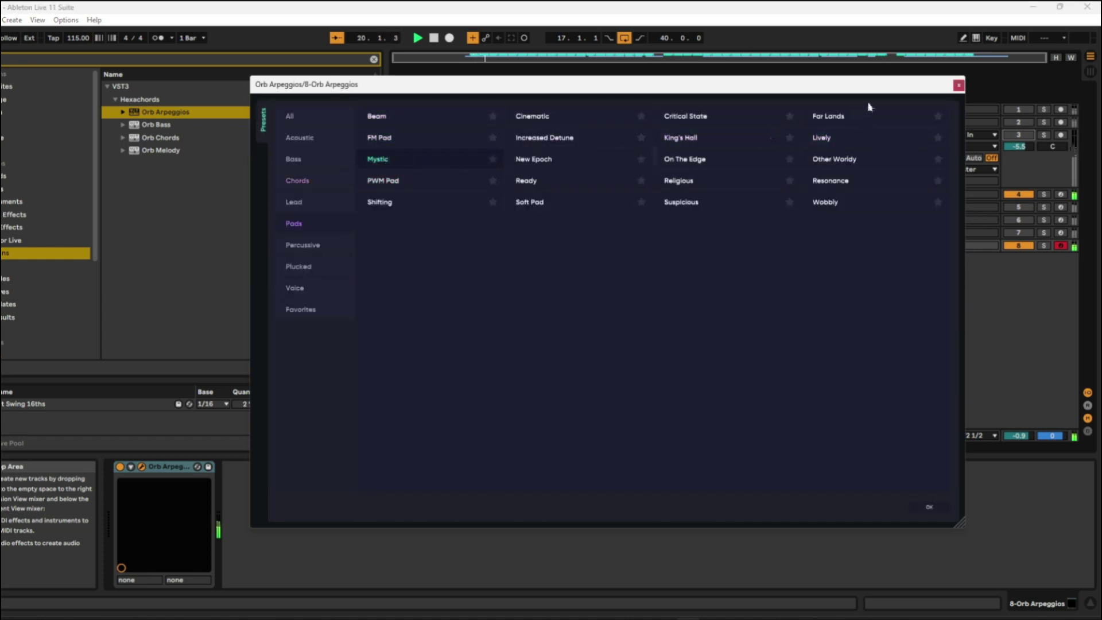
click(929, 507)
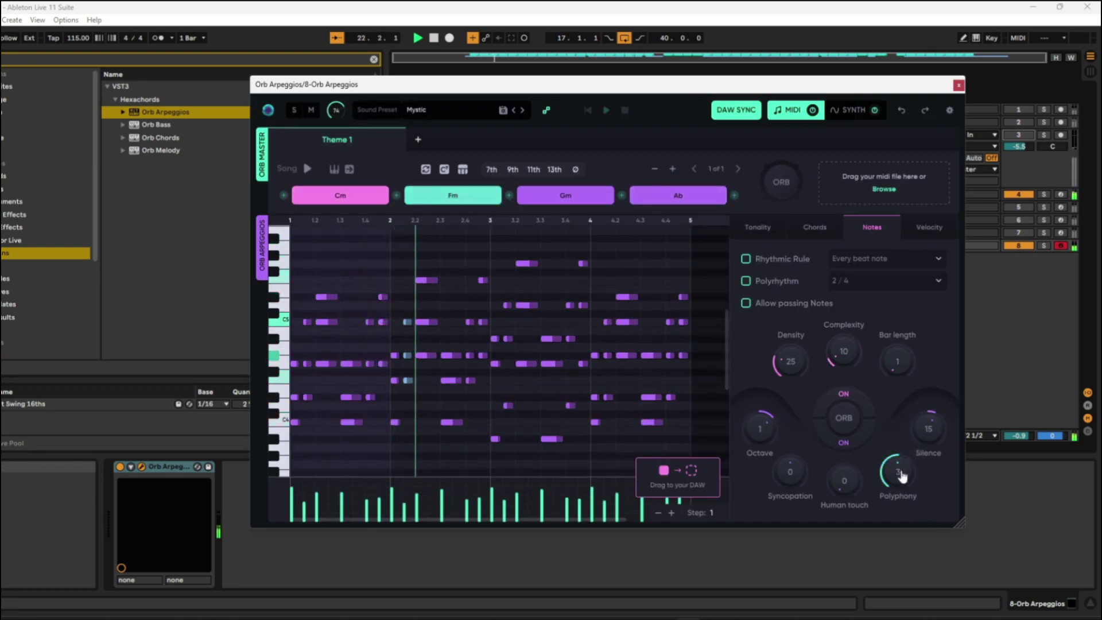
drag(791, 363, 852, 376)
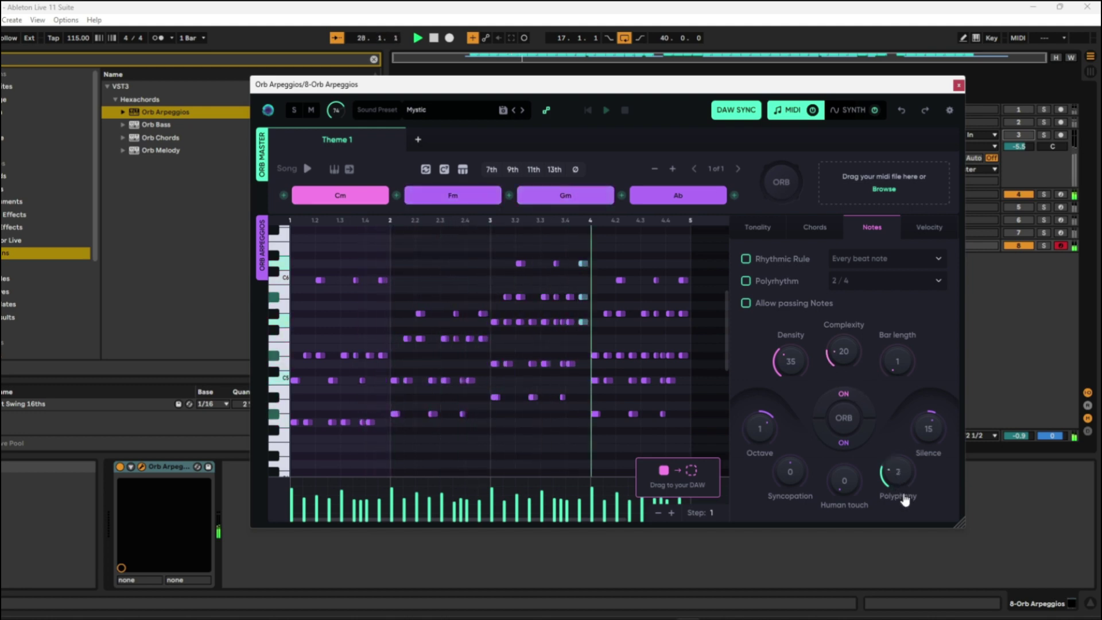
drag(903, 497, 903, 508)
drag(932, 441, 934, 432)
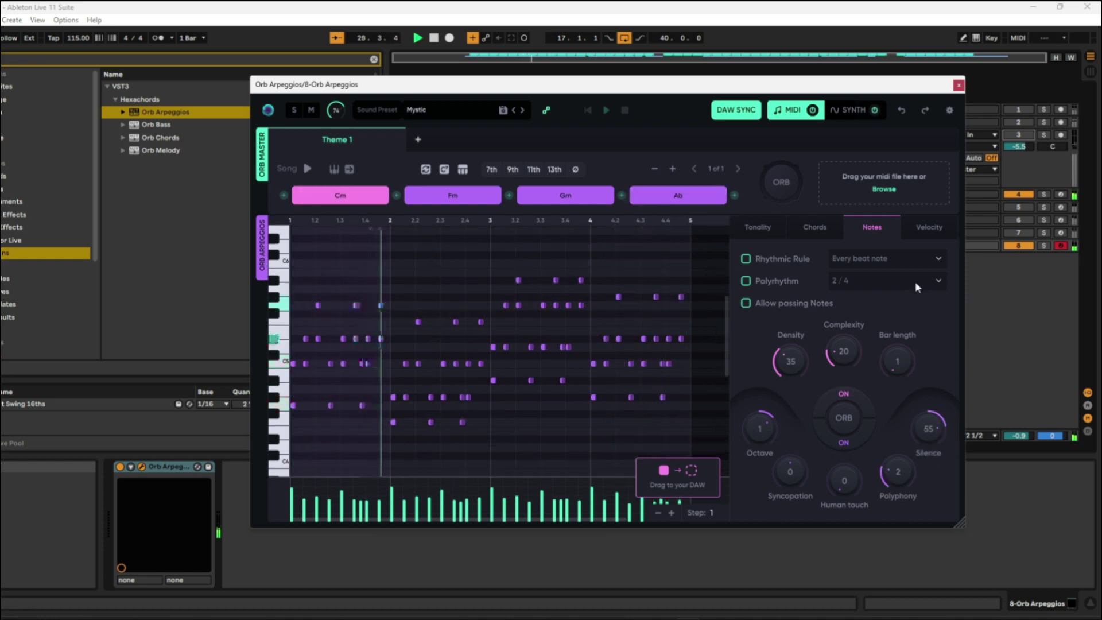
Step: Enable the arpeggio's polyrhythm, try 6/4 during playback, and settle on 5/4
click(771, 281)
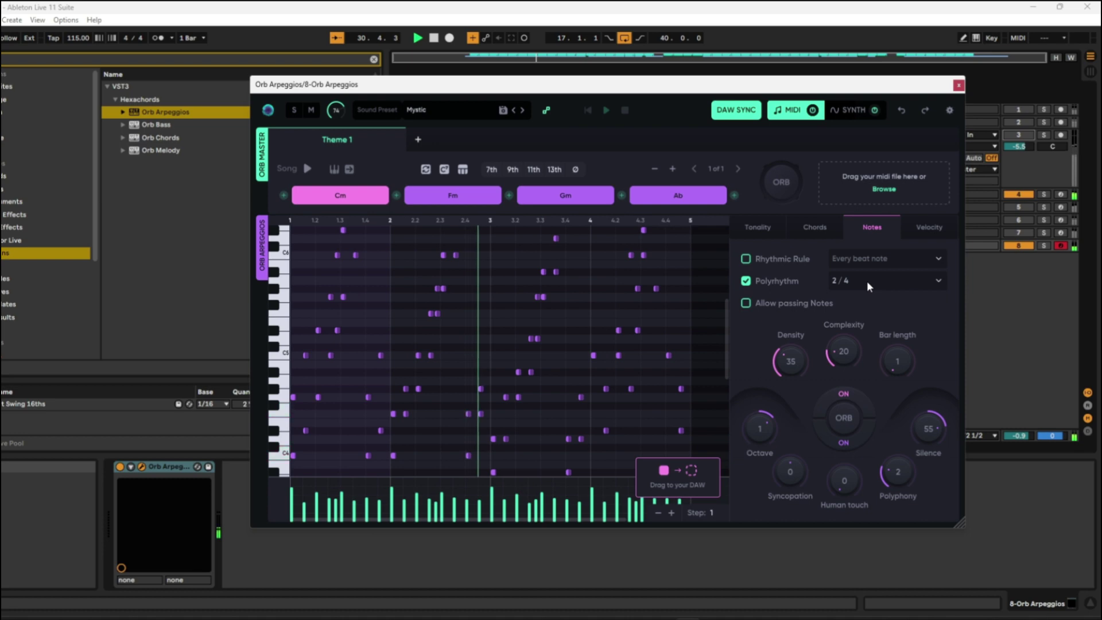
click(867, 281)
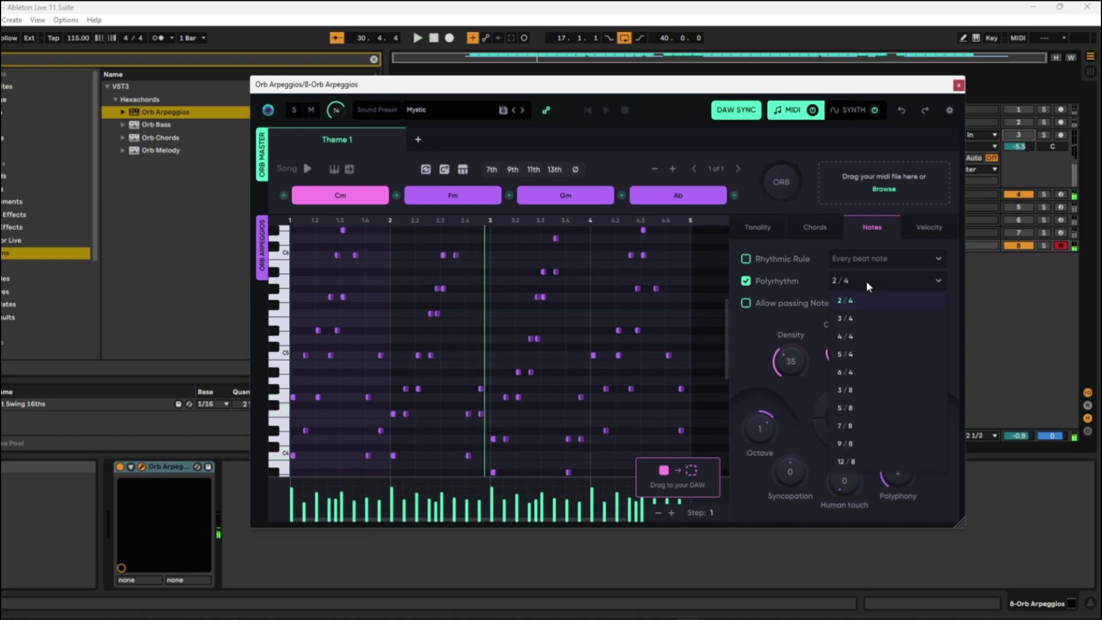
click(860, 371)
key(space)
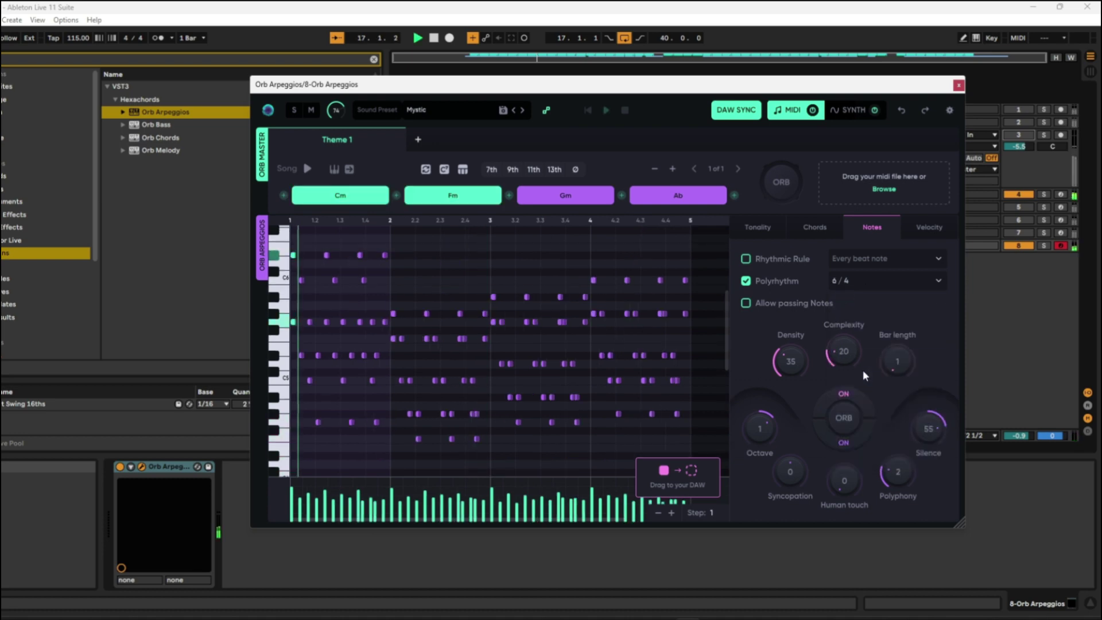
click(845, 280)
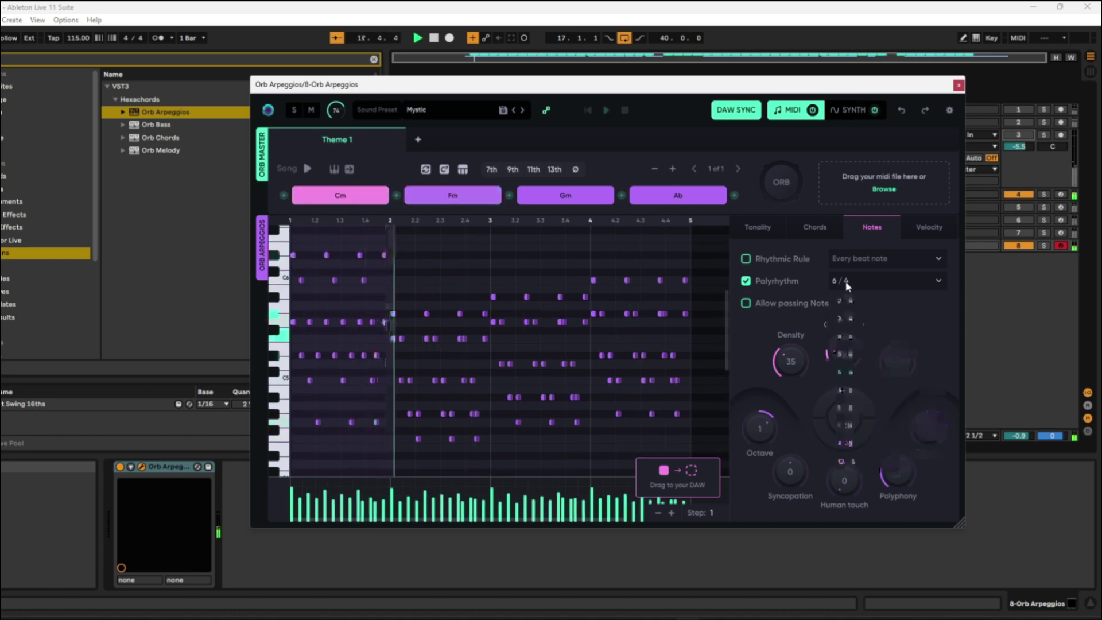
click(855, 354)
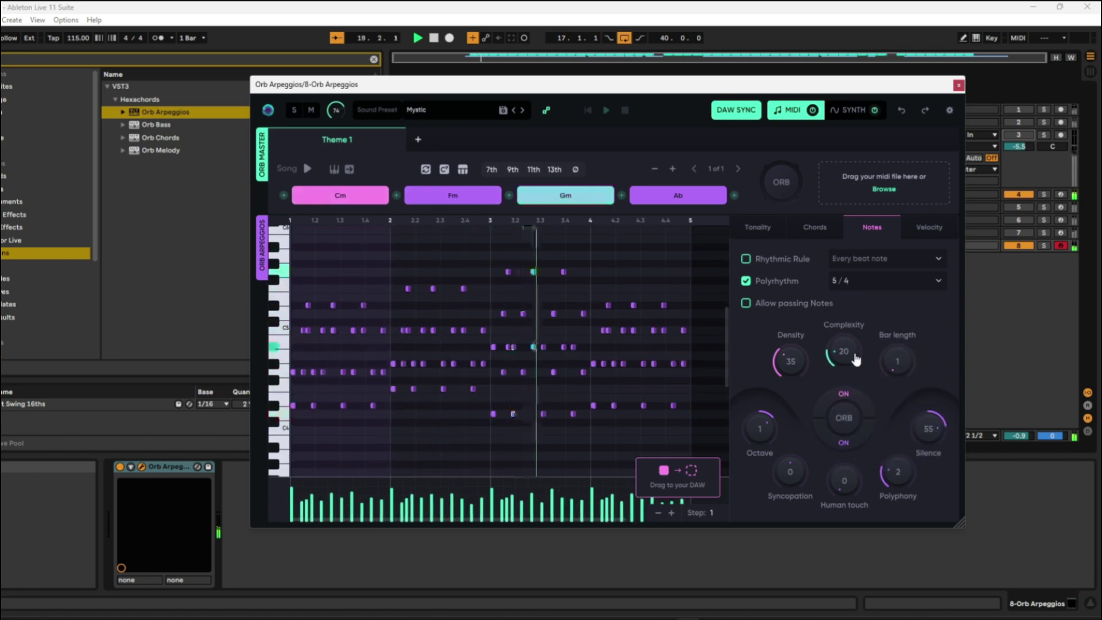
Step: Set the arpeggio's density to 20 and enable the rhythmic rule with Every 1/8 note
drag(787, 362, 791, 371)
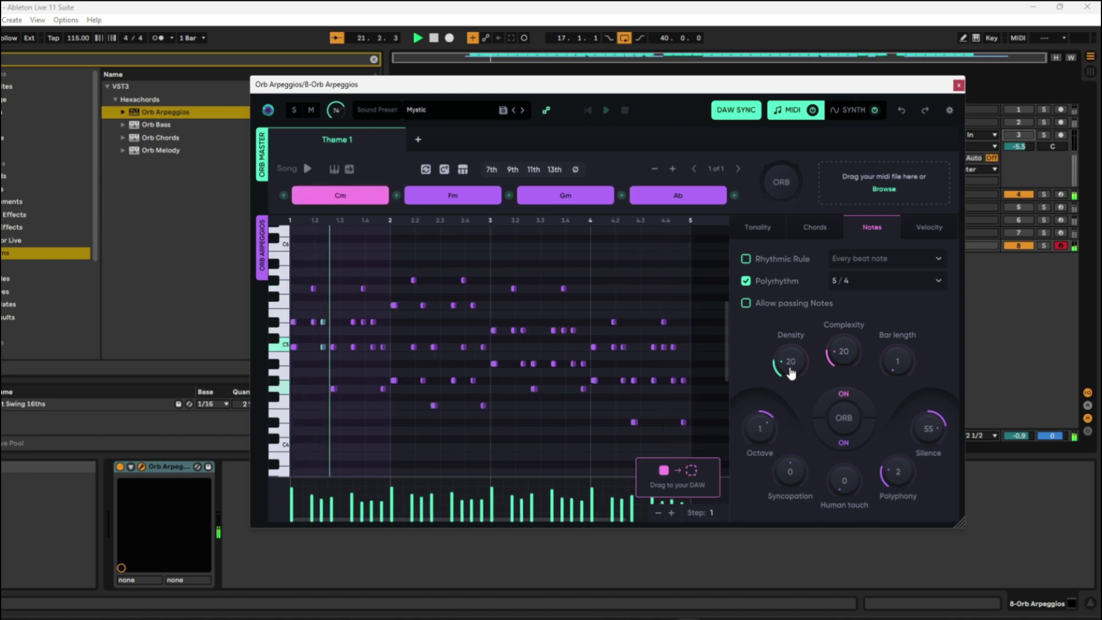
click(745, 259)
click(858, 266)
click(869, 315)
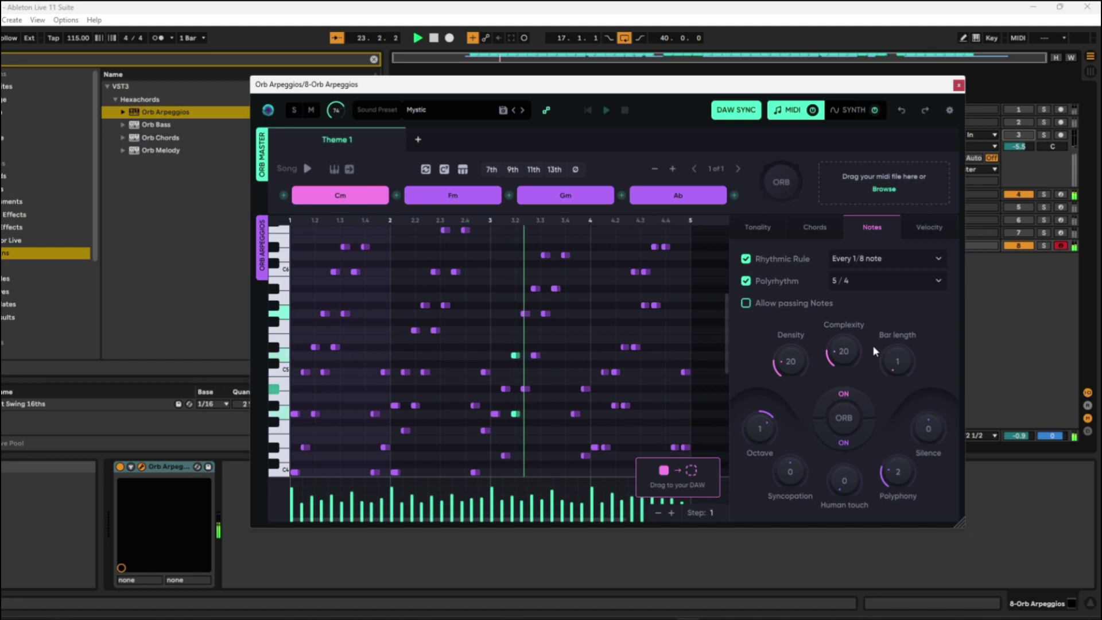
Step: Try the arpeggio's rhythmic rule at Every 1/16 note during playback and return it to Every 1/8 note
click(846, 261)
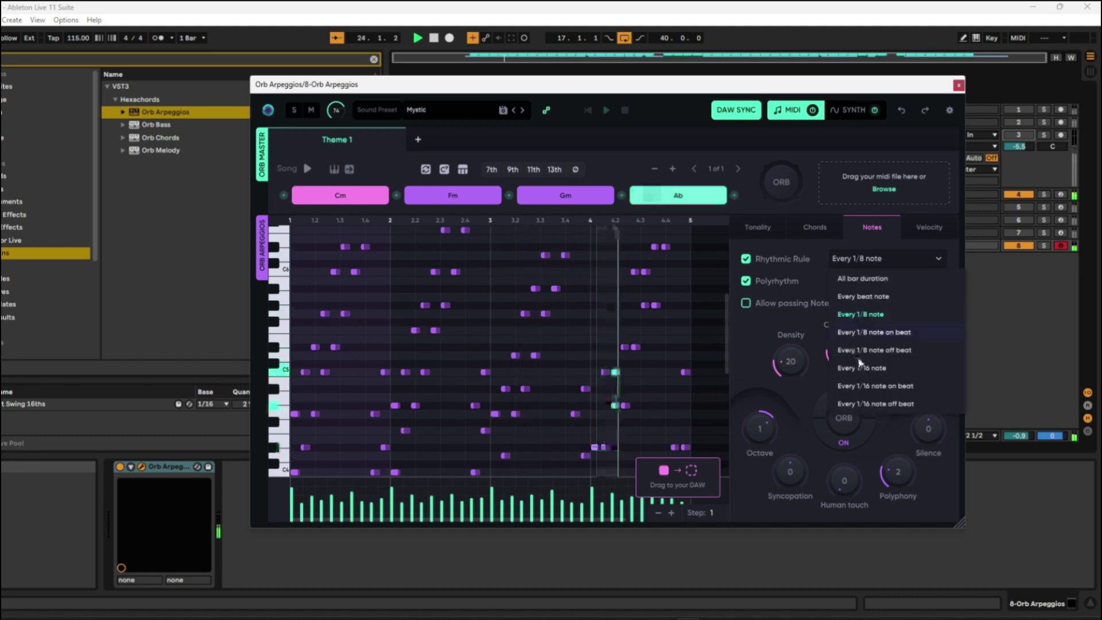
click(860, 368)
click(821, 304)
click(821, 307)
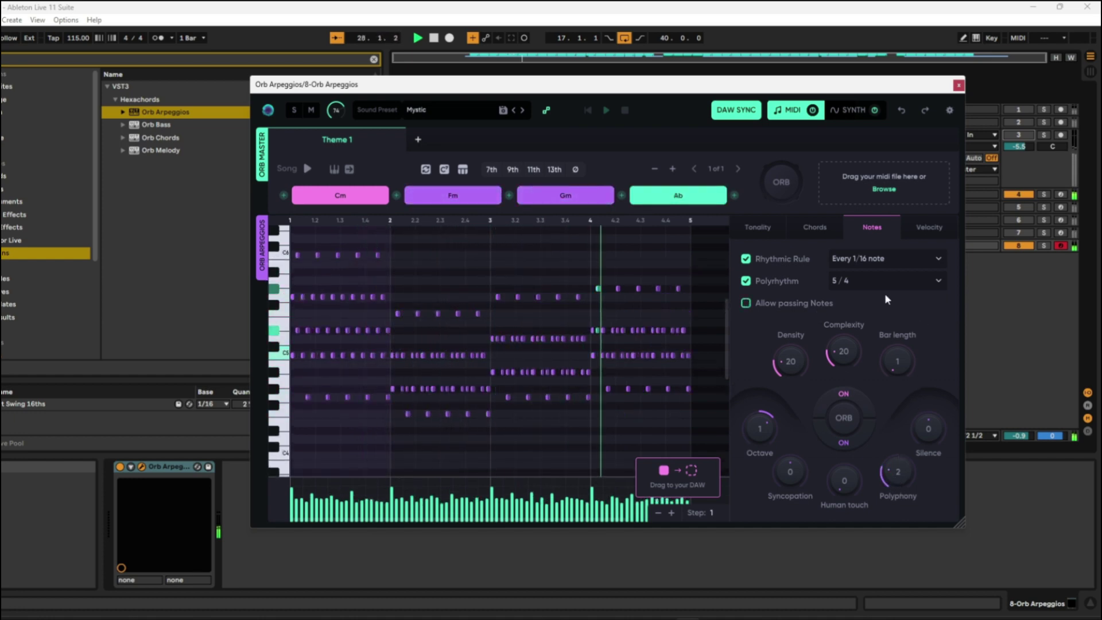
click(855, 264)
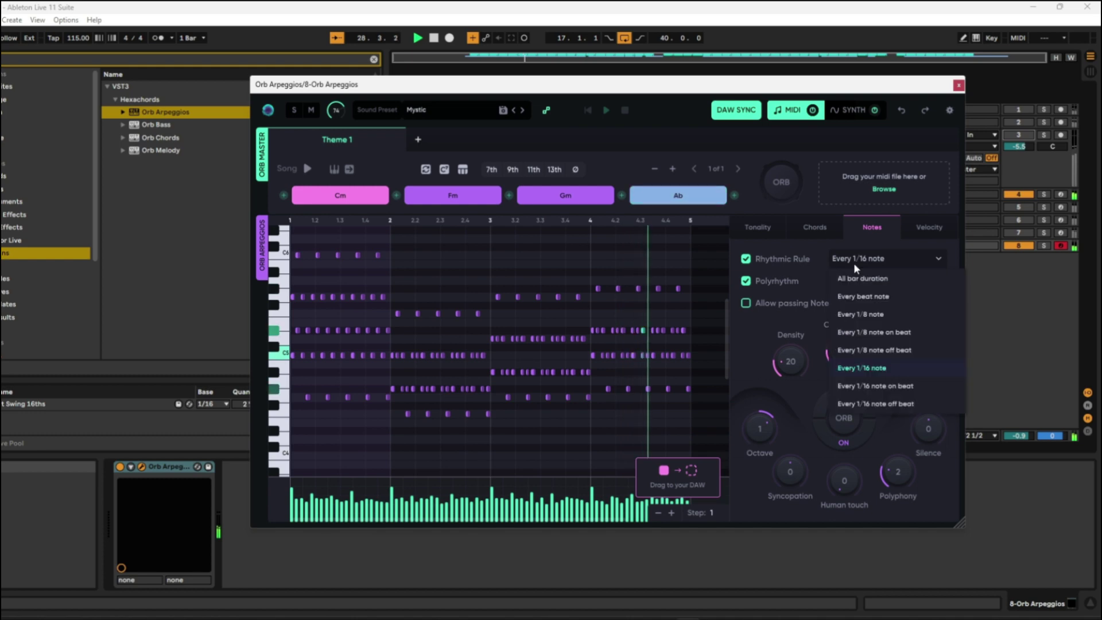
click(870, 315)
Step: Disable the arpeggio's rhythmic rule, set density to 15 and complexity to 10, and close the Orb Arpeggios window
drag(819, 352, 795, 373)
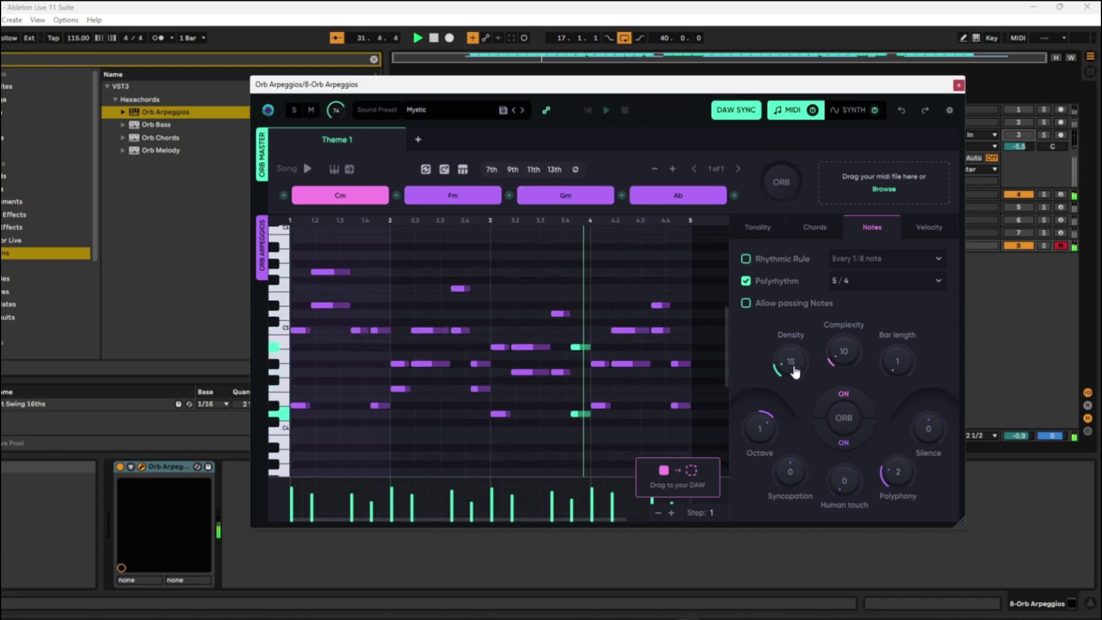
click(958, 86)
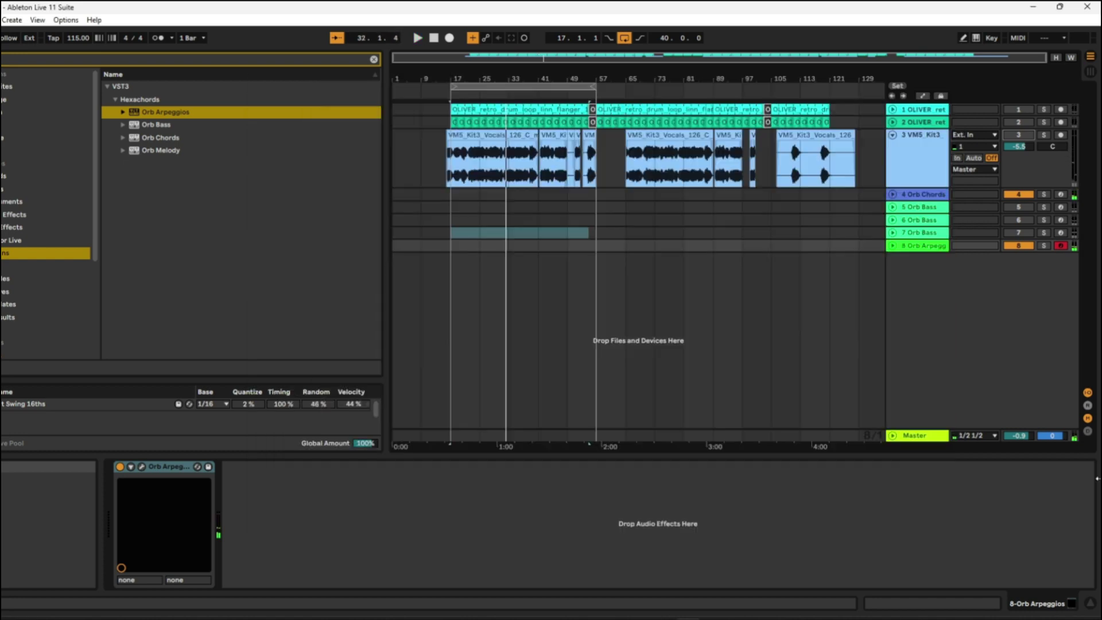
Step: Load Orb Melody on a new MIDI track and deactivate the Orb Arpeggios track 8
drag(148, 155, 947, 289)
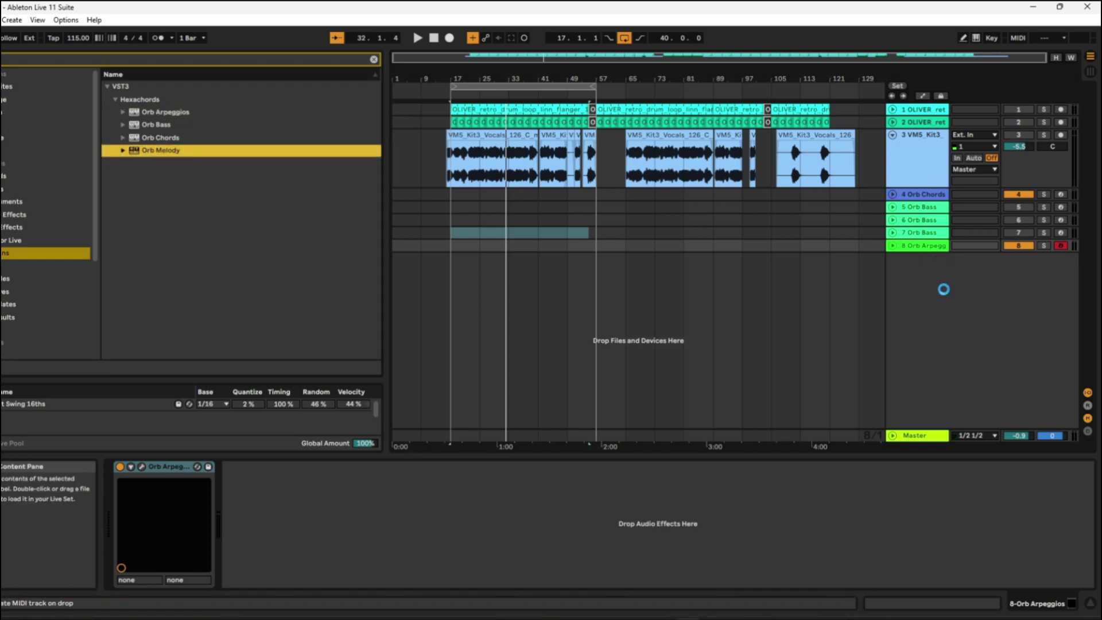
drag(1054, 246, 1056, 256)
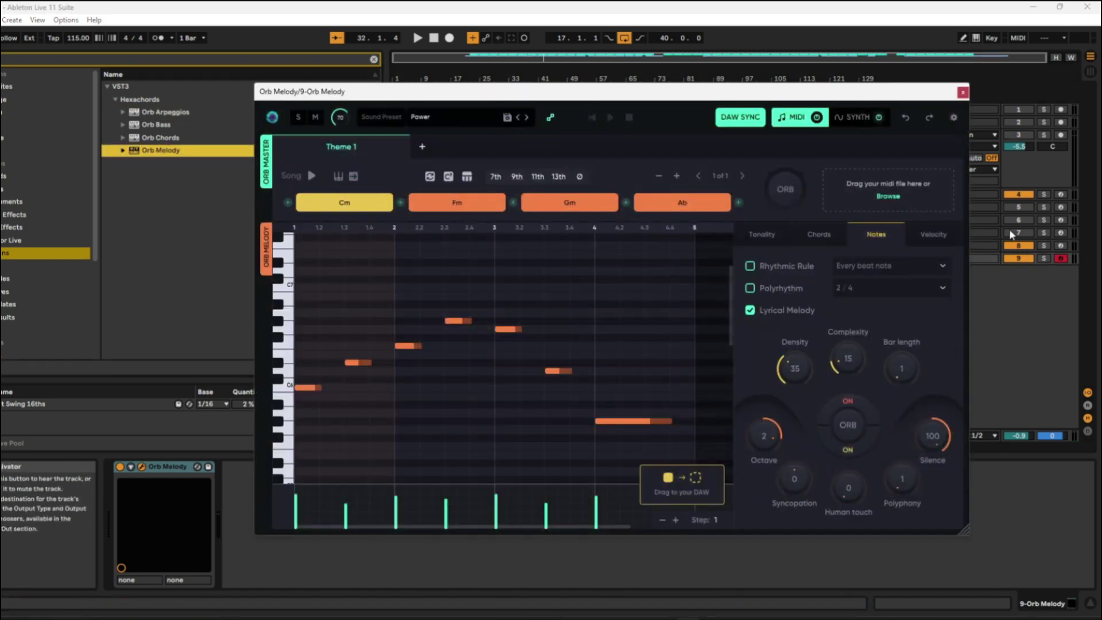
click(1017, 247)
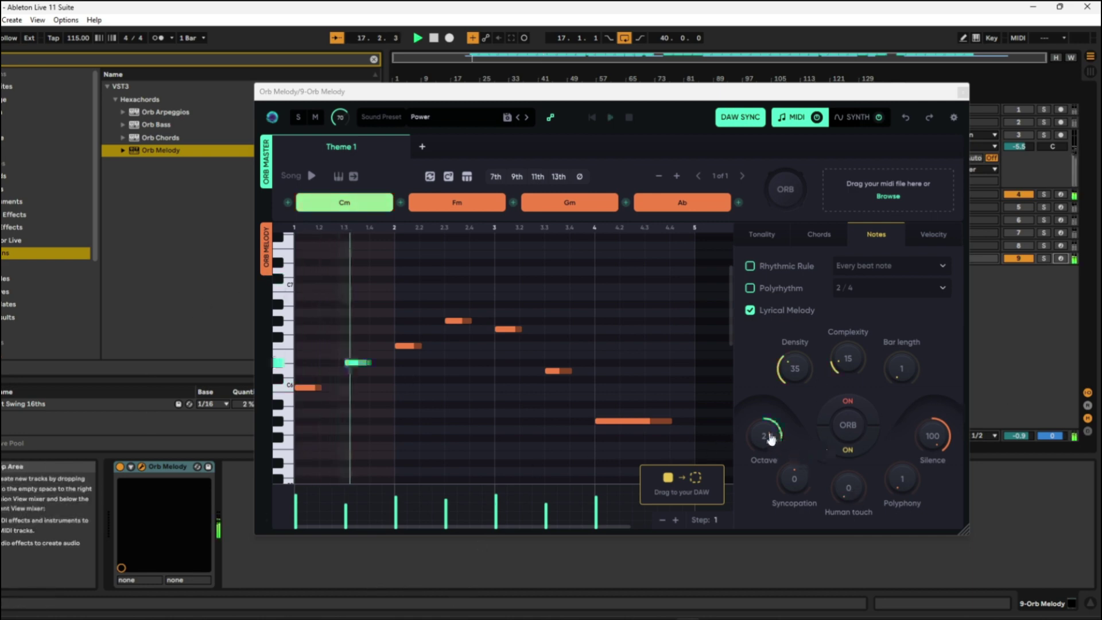
Step: Set the melody's complexity to 35 during playback and regenerate its notes with the density at 35
drag(850, 373, 851, 358)
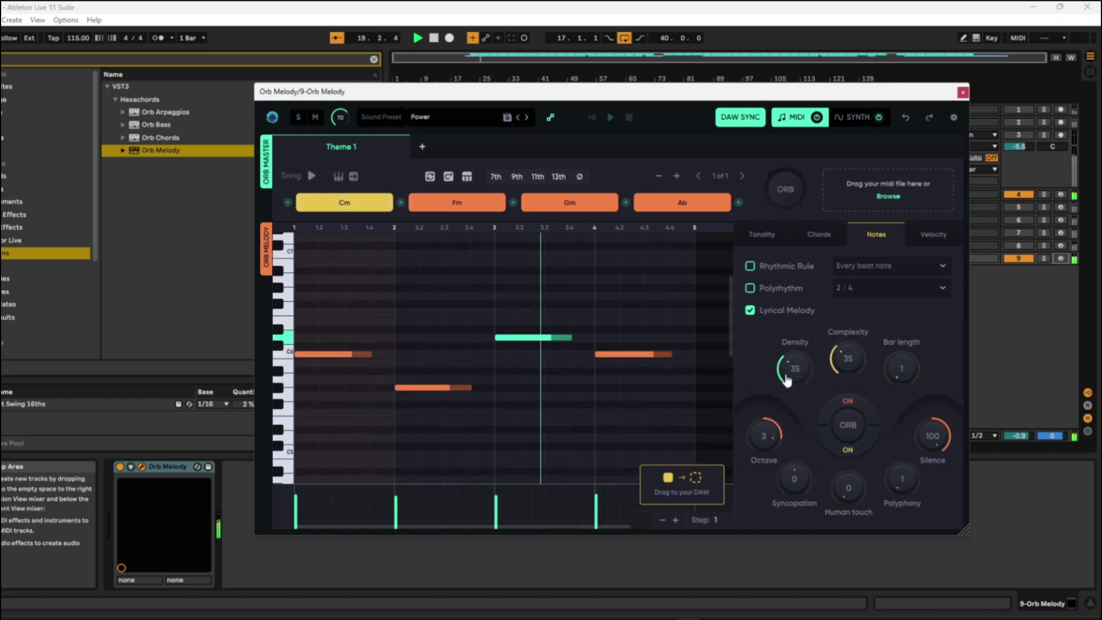
drag(780, 386, 787, 365)
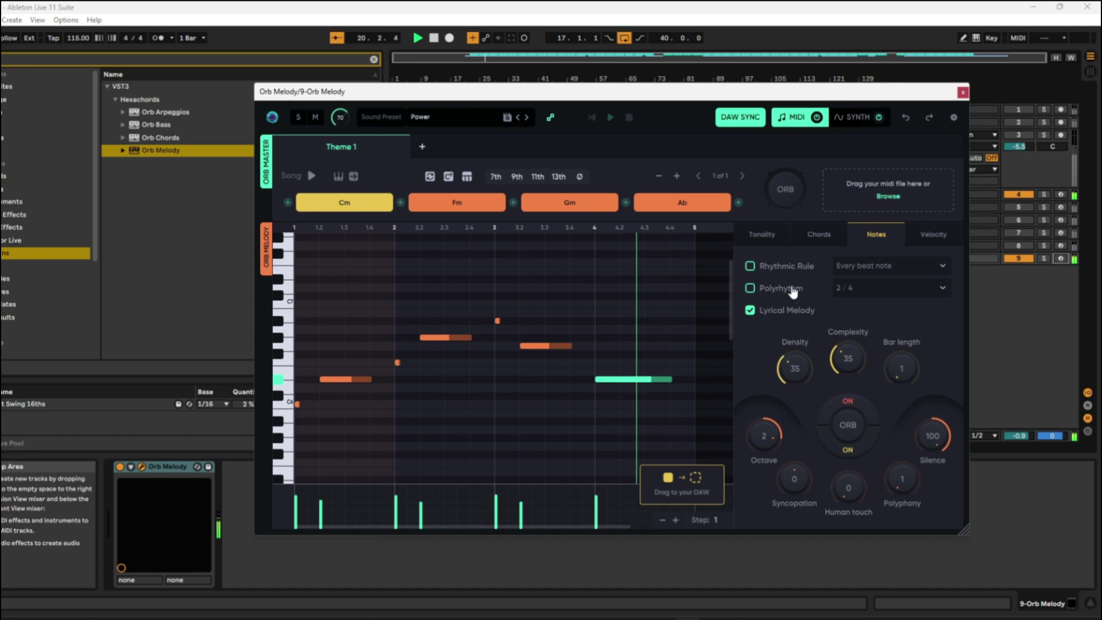
Step: Enable the melody's rhythmic rule and compare Every 1/8 note with Every 1/16 note, ending on Every 1/8 note
click(750, 265)
click(858, 266)
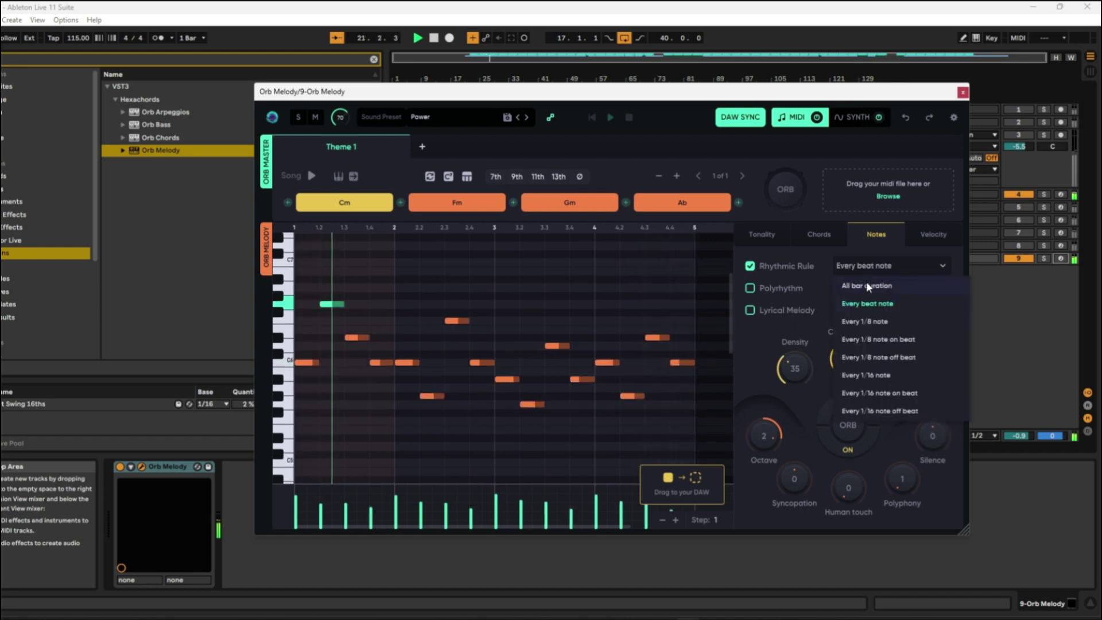
click(869, 325)
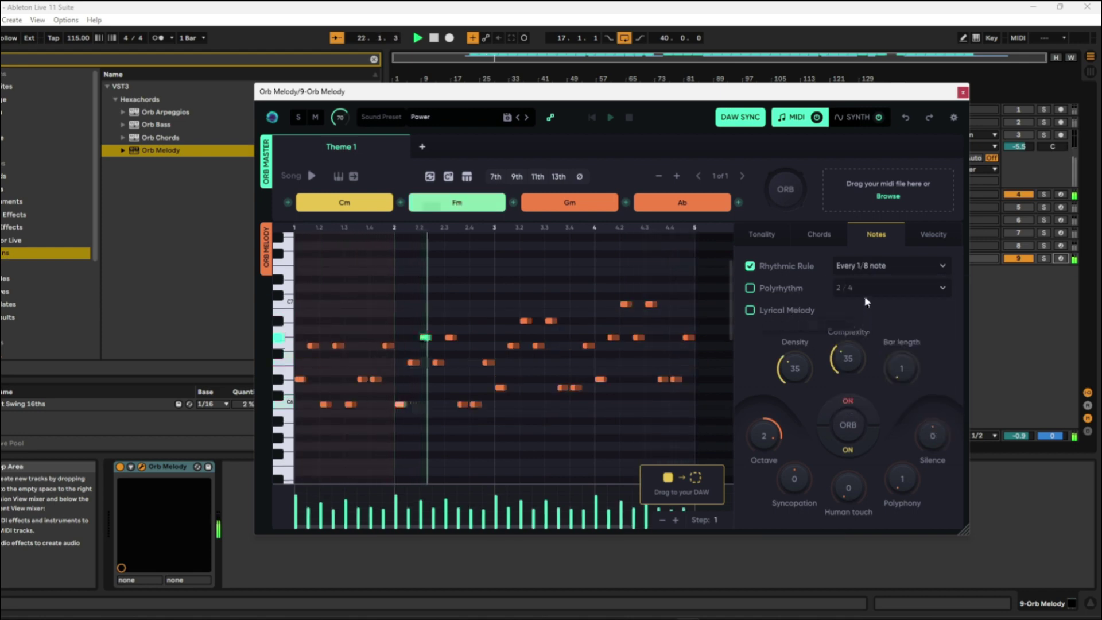
click(853, 266)
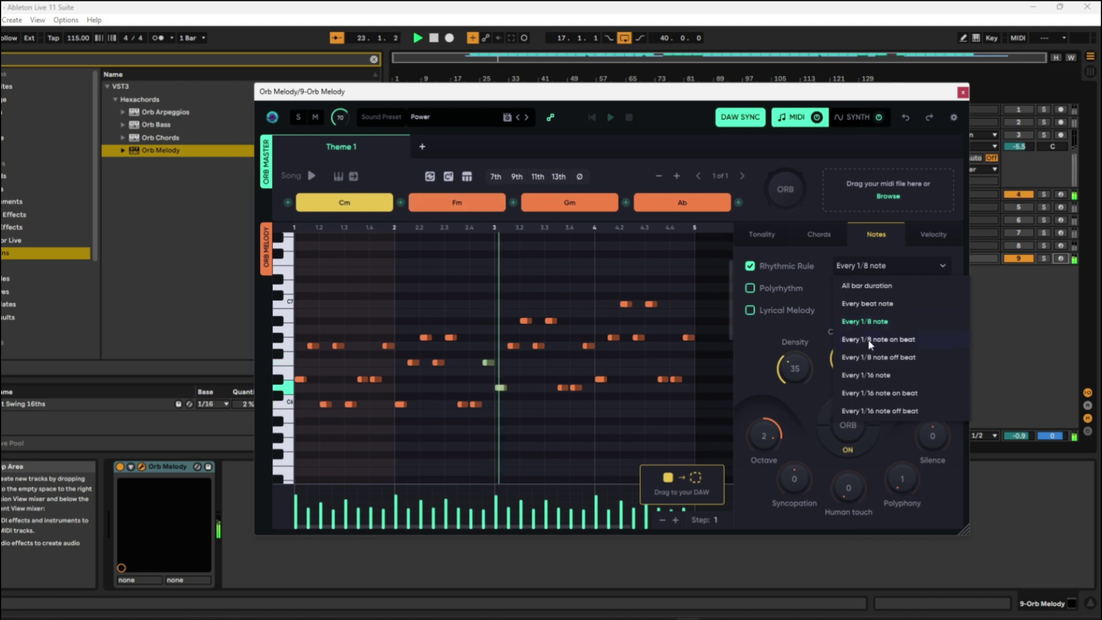
click(870, 373)
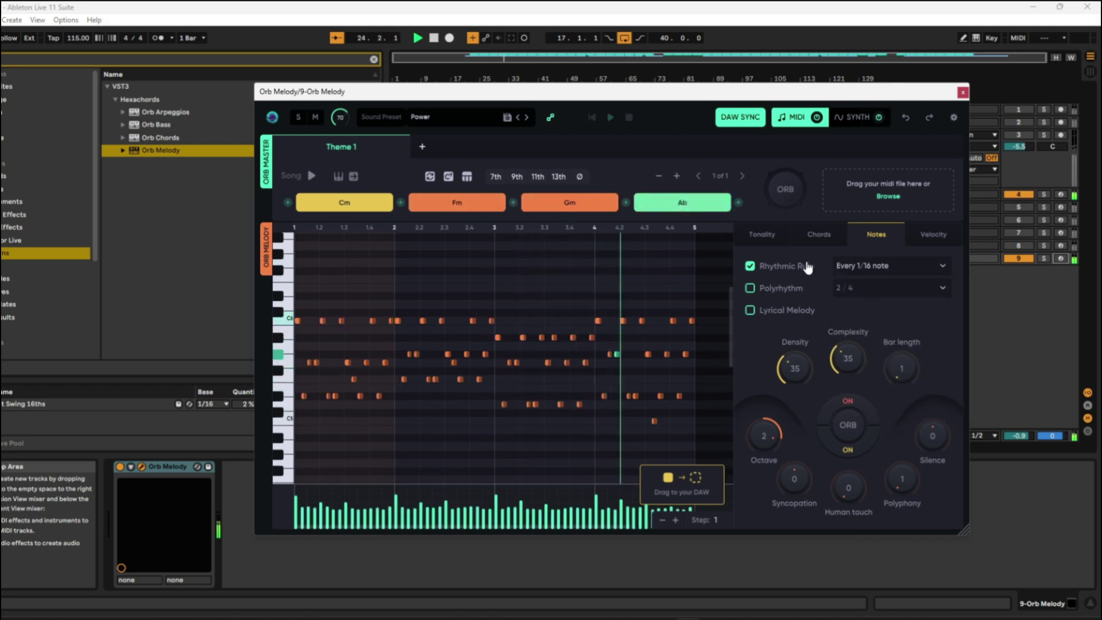
click(856, 265)
click(871, 325)
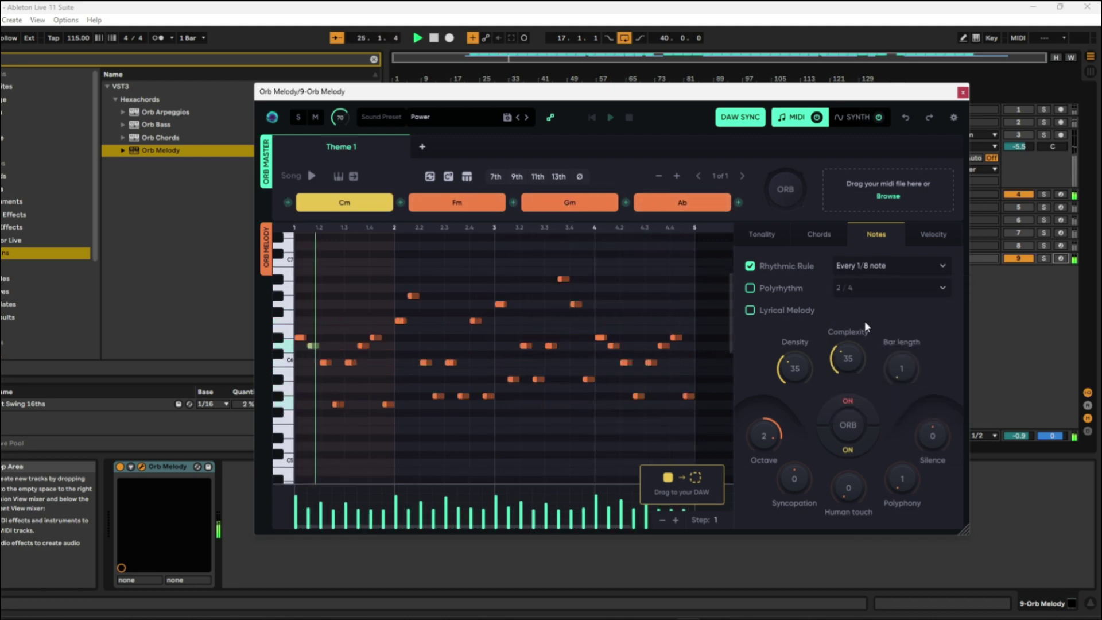
Step: Re-enable Lyrical Melody and set the silence to 30 and the complexity to 25
click(801, 312)
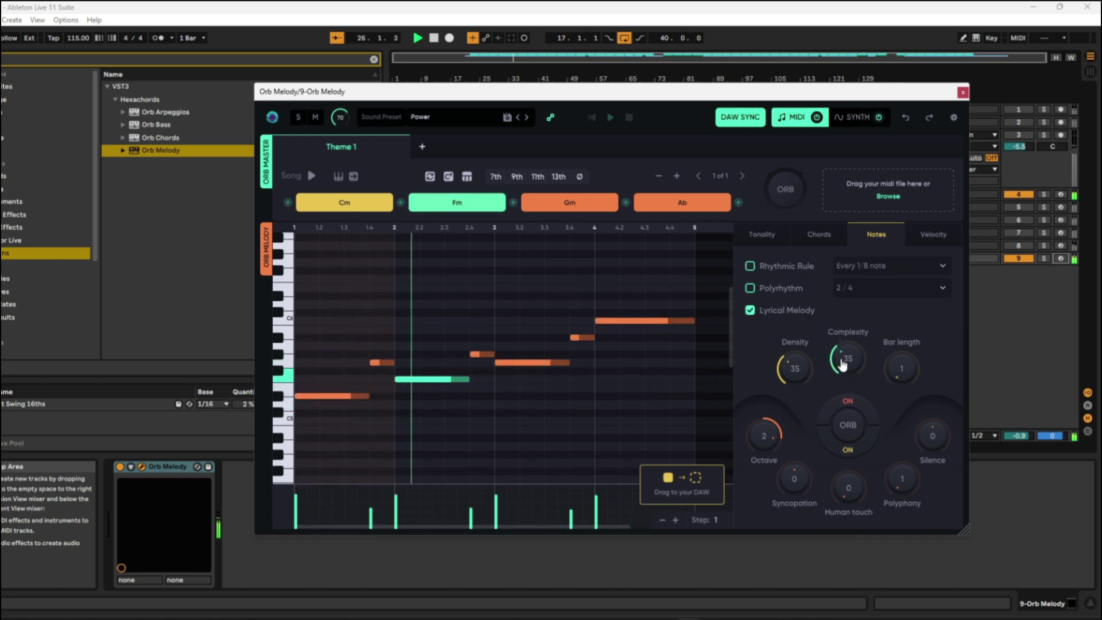
drag(933, 449, 934, 439)
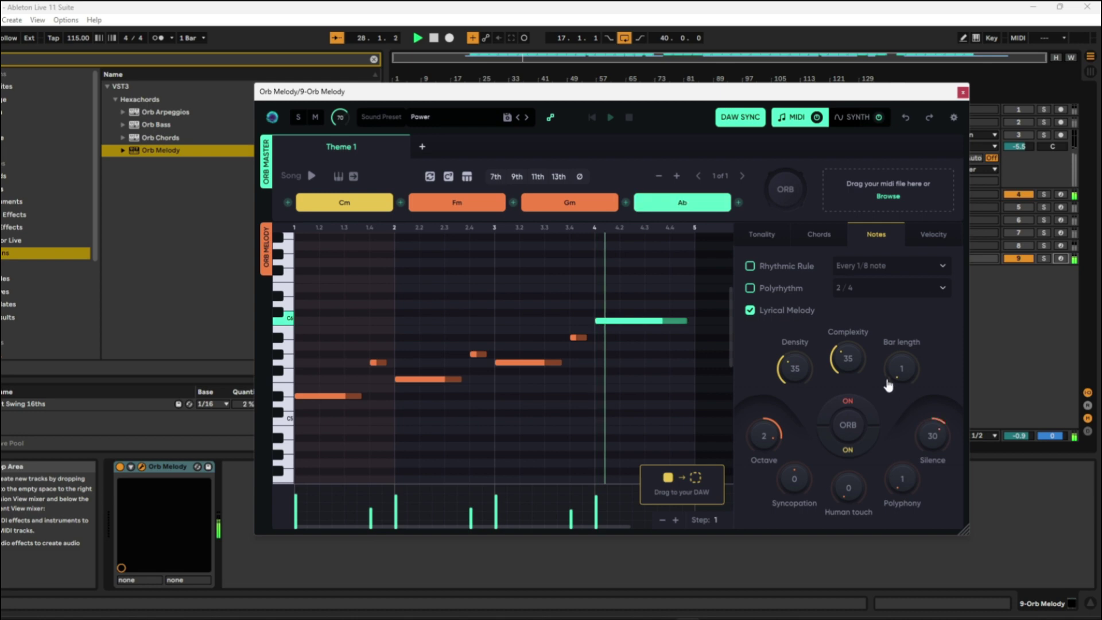
drag(835, 359, 835, 372)
Step: Randomize the melody's velocity settings several times with the Orb generator during playback
click(933, 234)
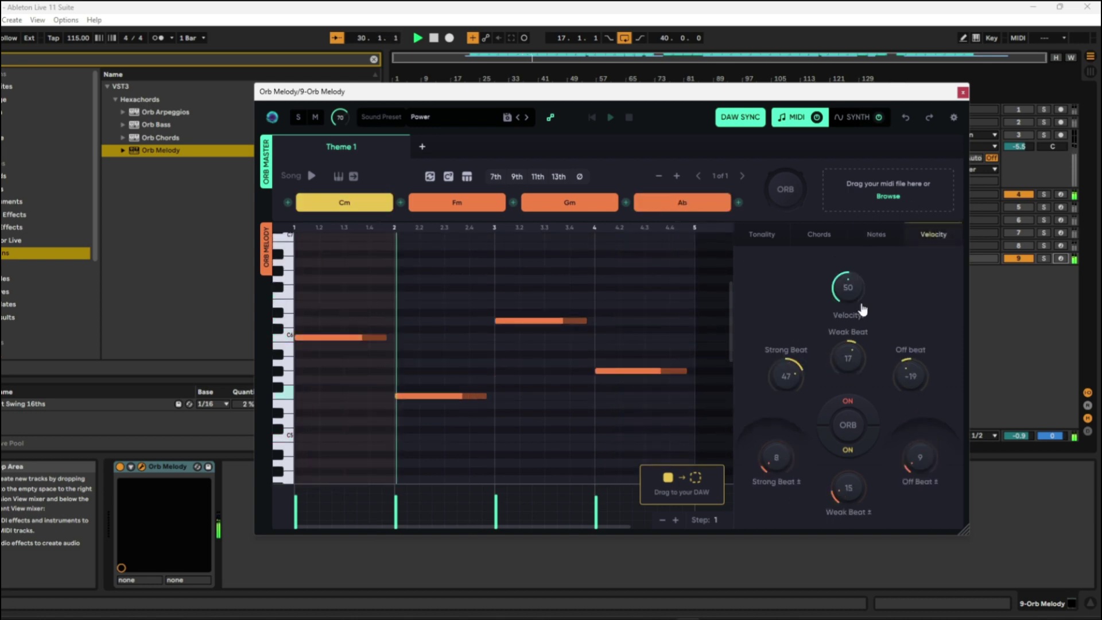
click(850, 426)
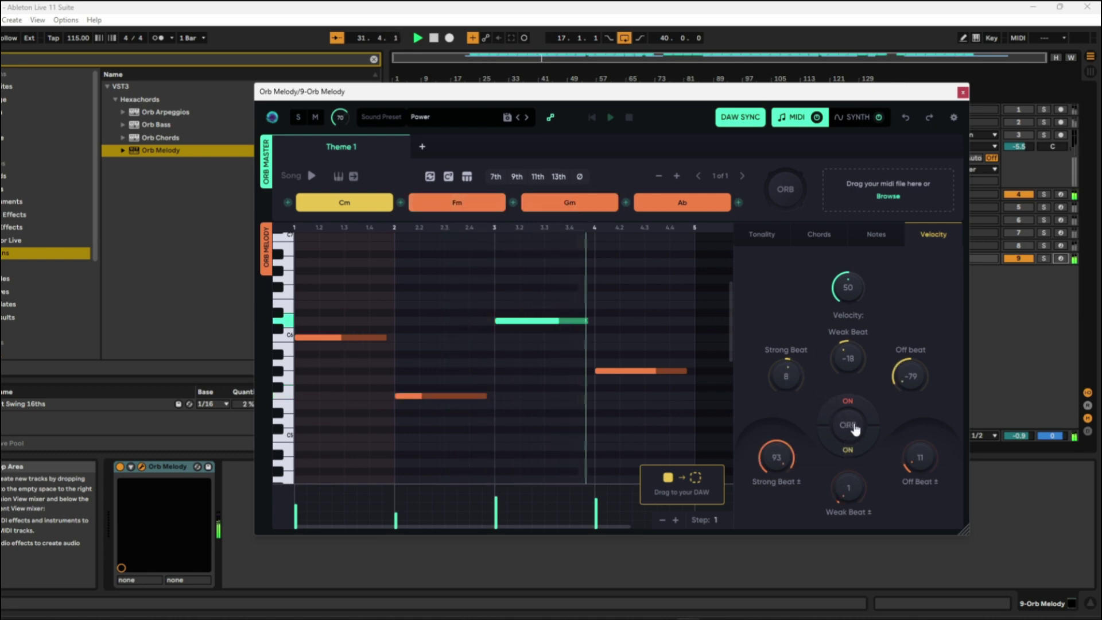
click(849, 426)
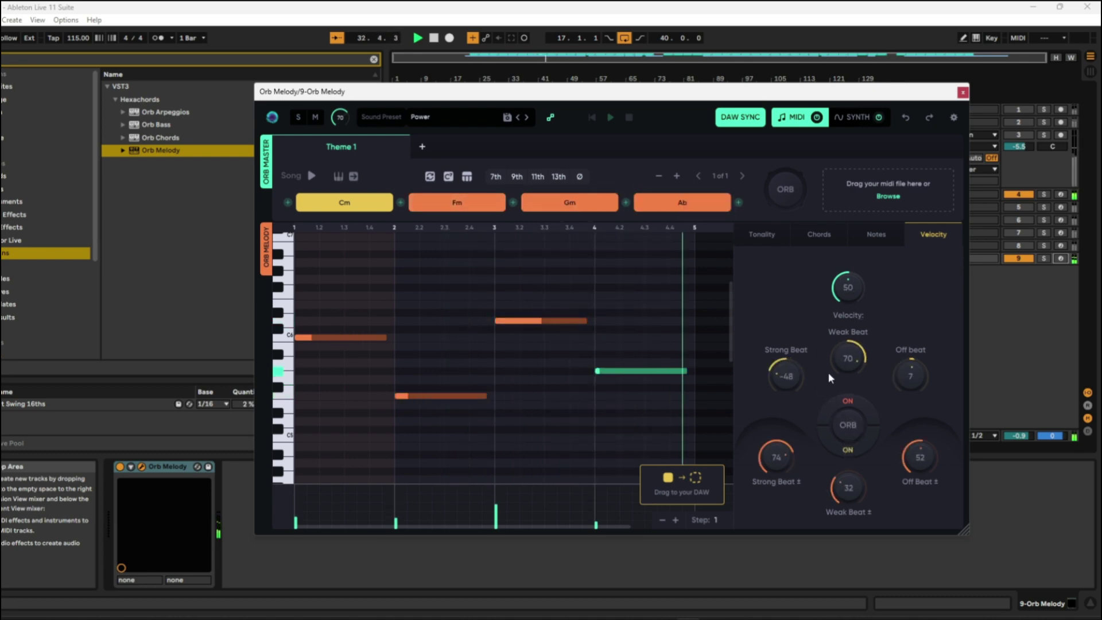
click(852, 429)
click(853, 430)
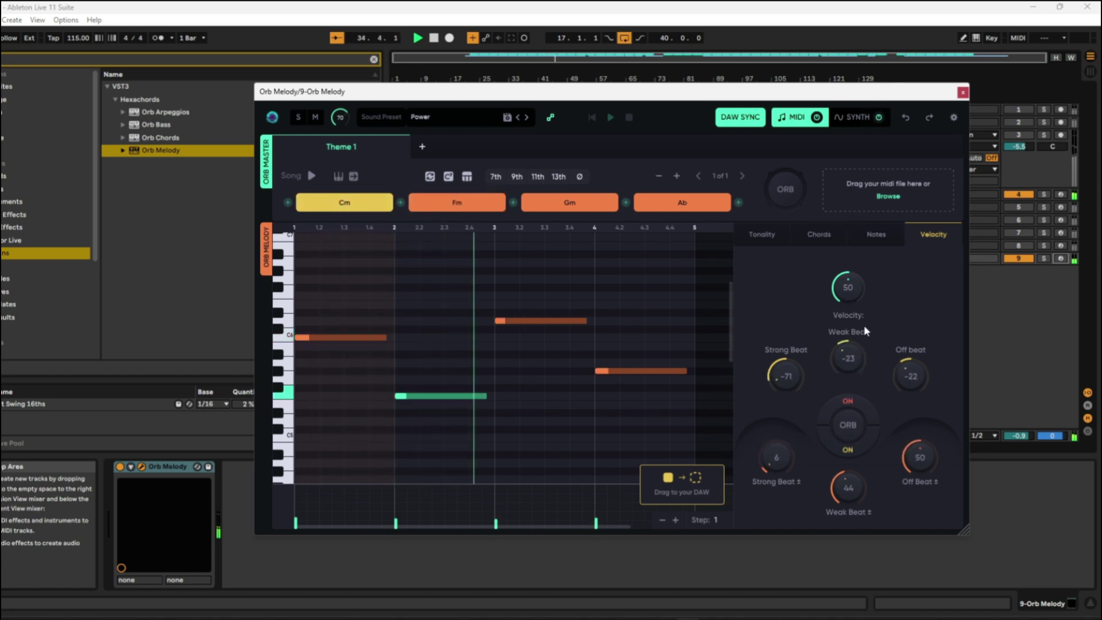
Step: Set the melody's complexity to 20, bar length to 2 and density to 25, stop playback and close the Orb Melody window
click(866, 241)
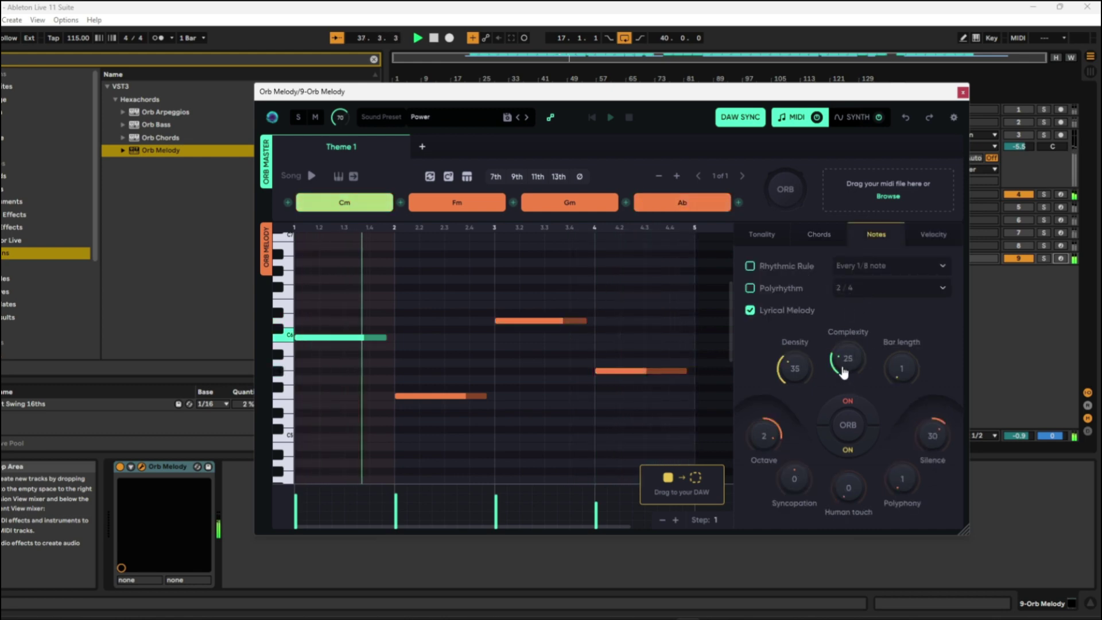
drag(907, 368, 896, 360)
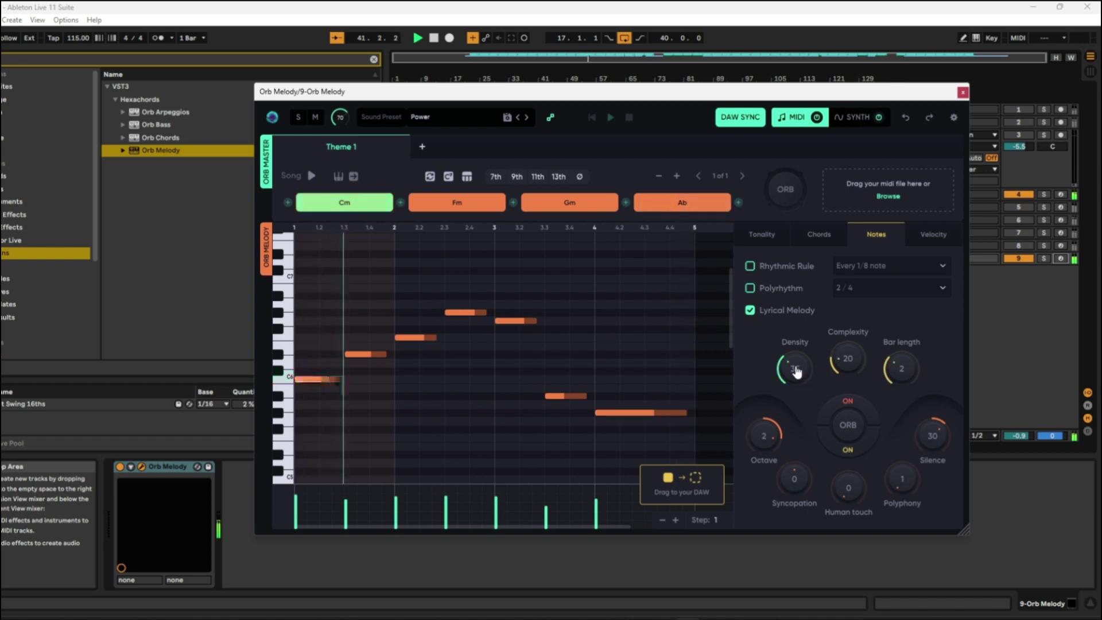
scroll(794, 374, down, 1)
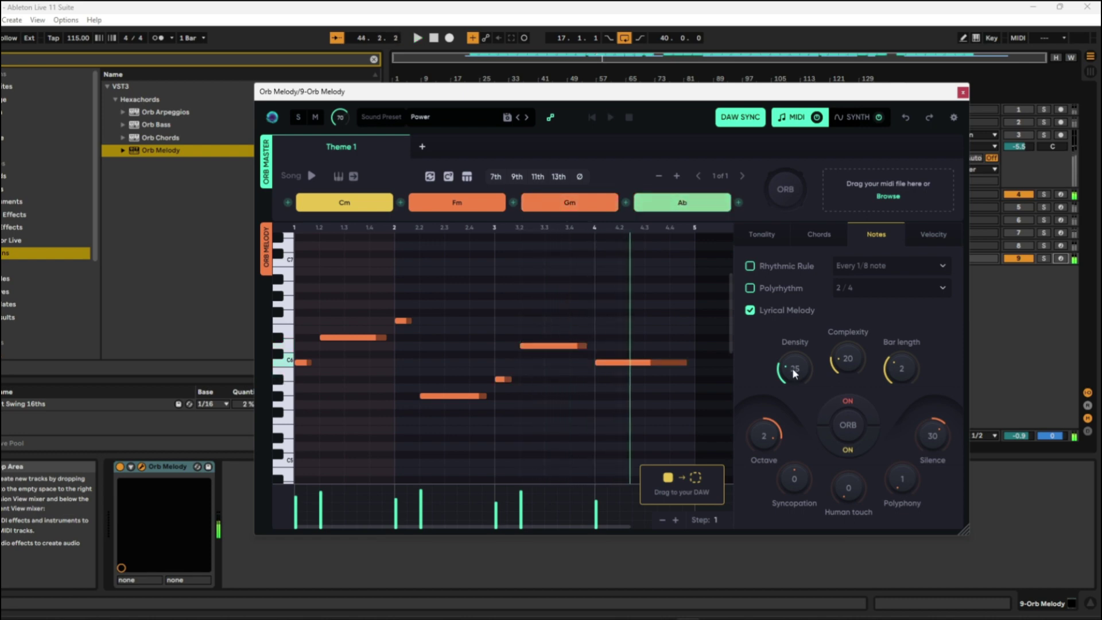
key(space)
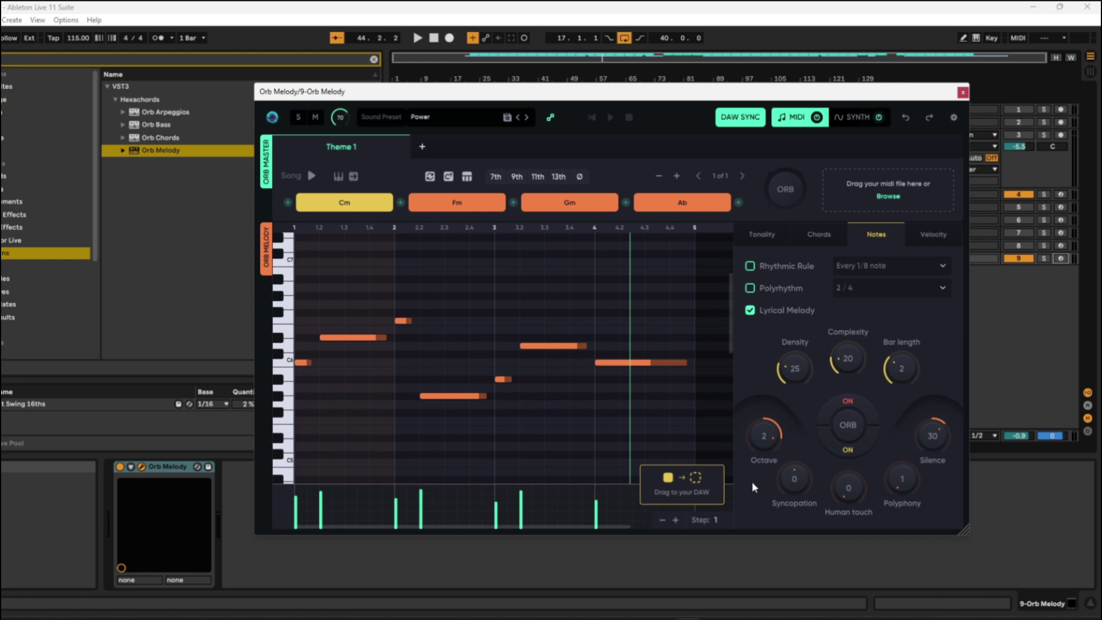
click(962, 92)
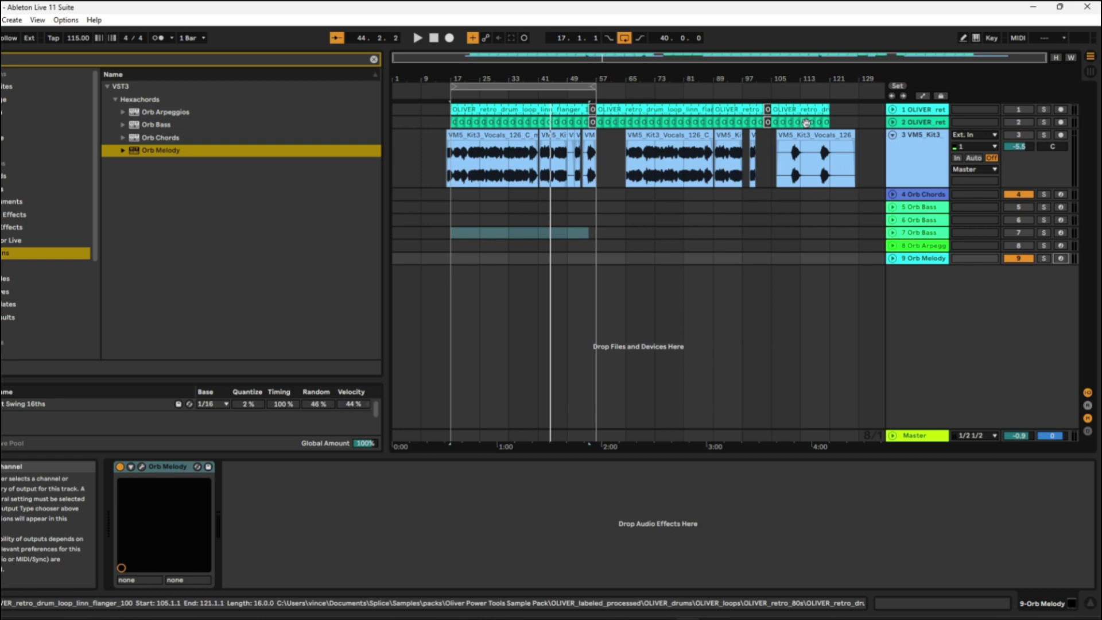
Step: Deactivate the Orb Chords track 4 and the Orb Melody track 9
right_click(939, 283)
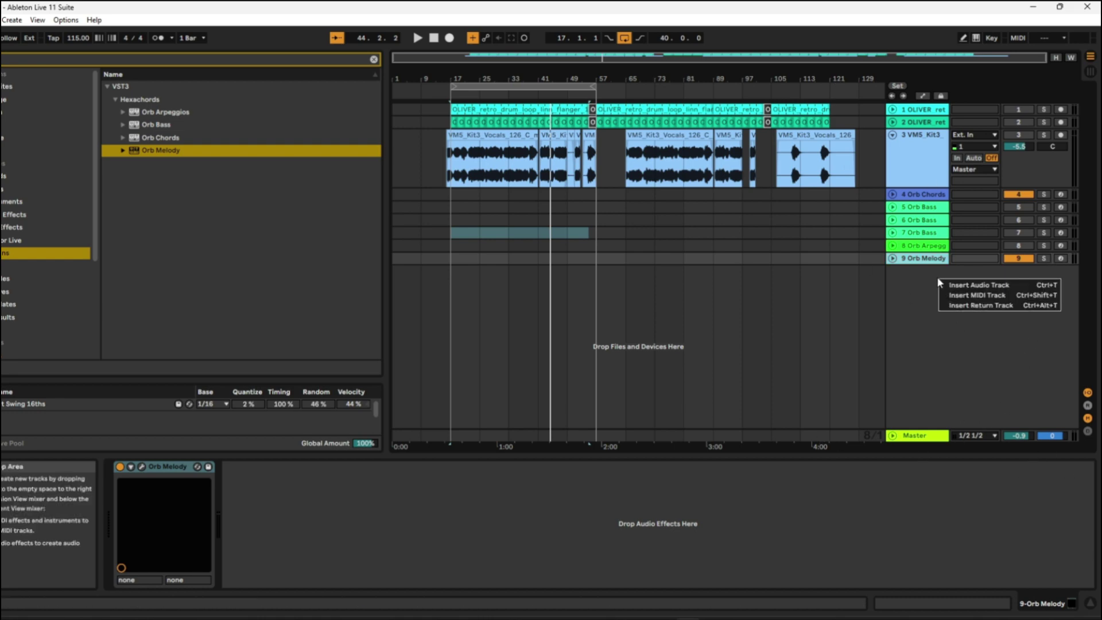
click(1024, 221)
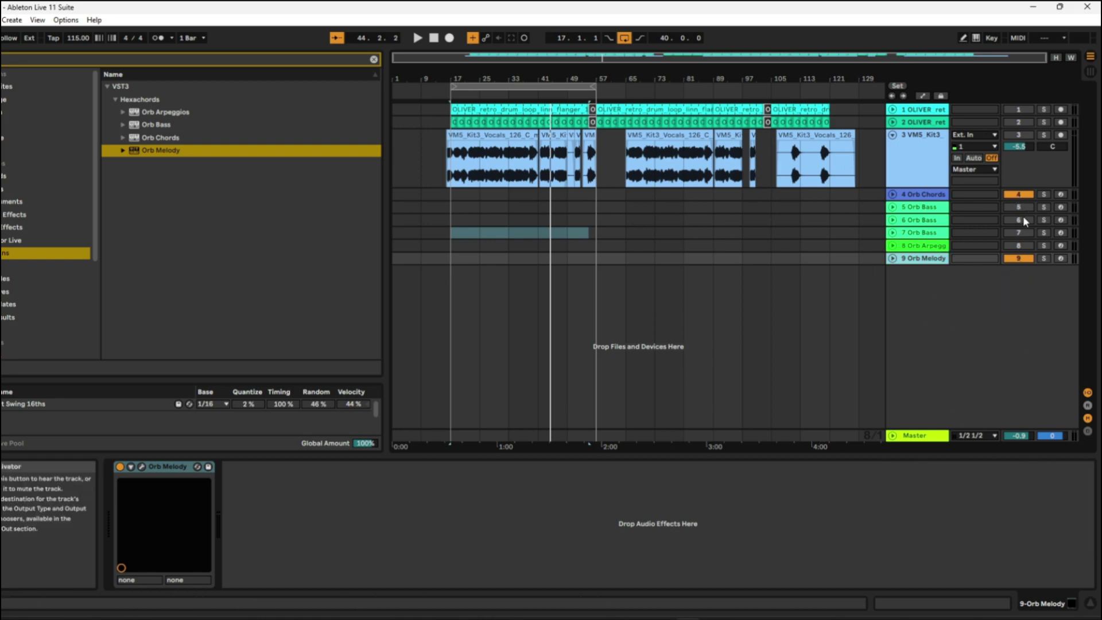
click(1027, 259)
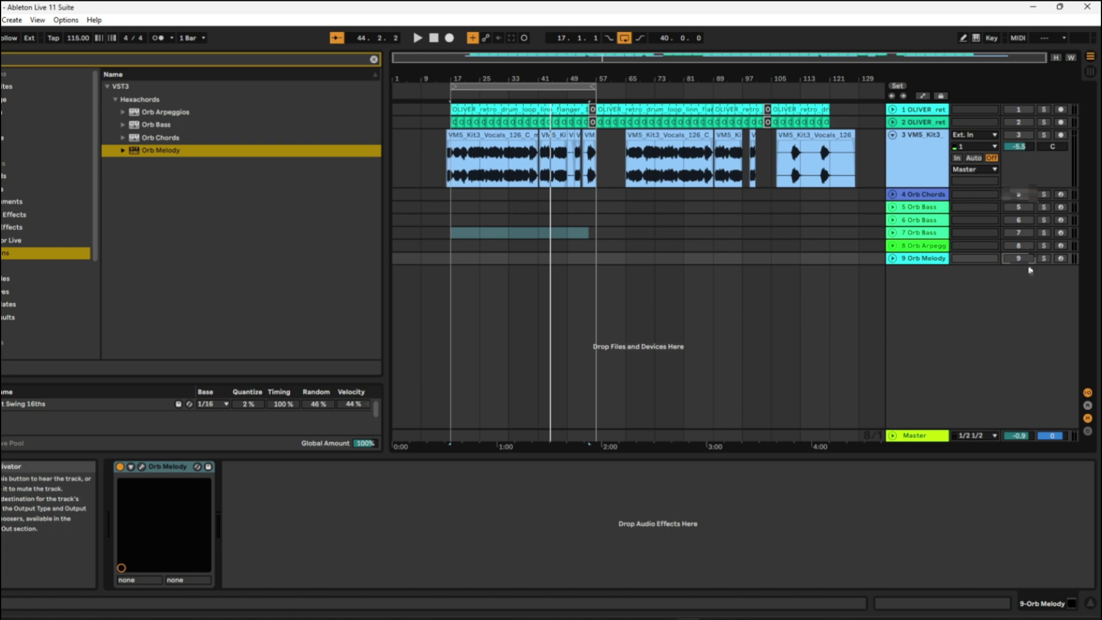
Step: Insert a new MIDI track, search the plug-ins for "diva" and load the u-he Diva VST3 on it
right_click(935, 322)
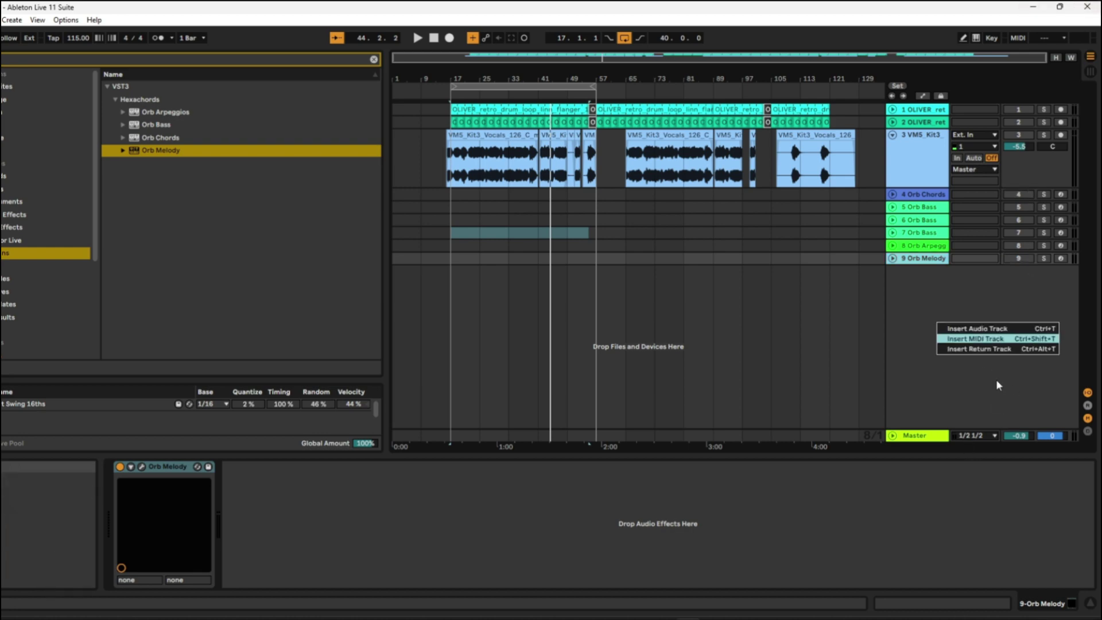
click(976, 338)
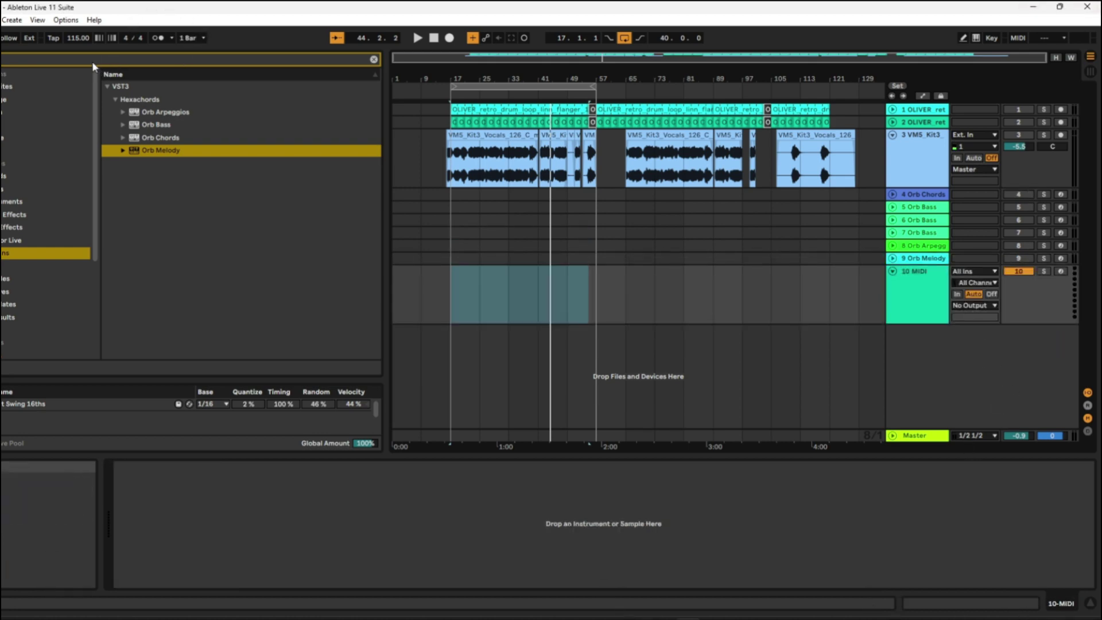
text(diva)
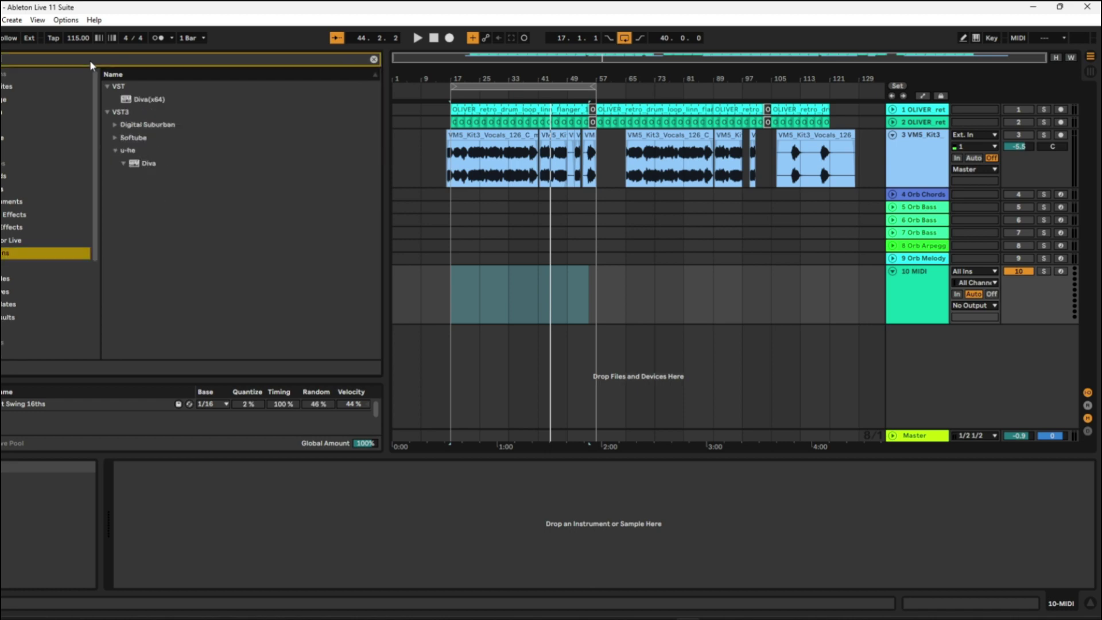
drag(145, 142, 670, 287)
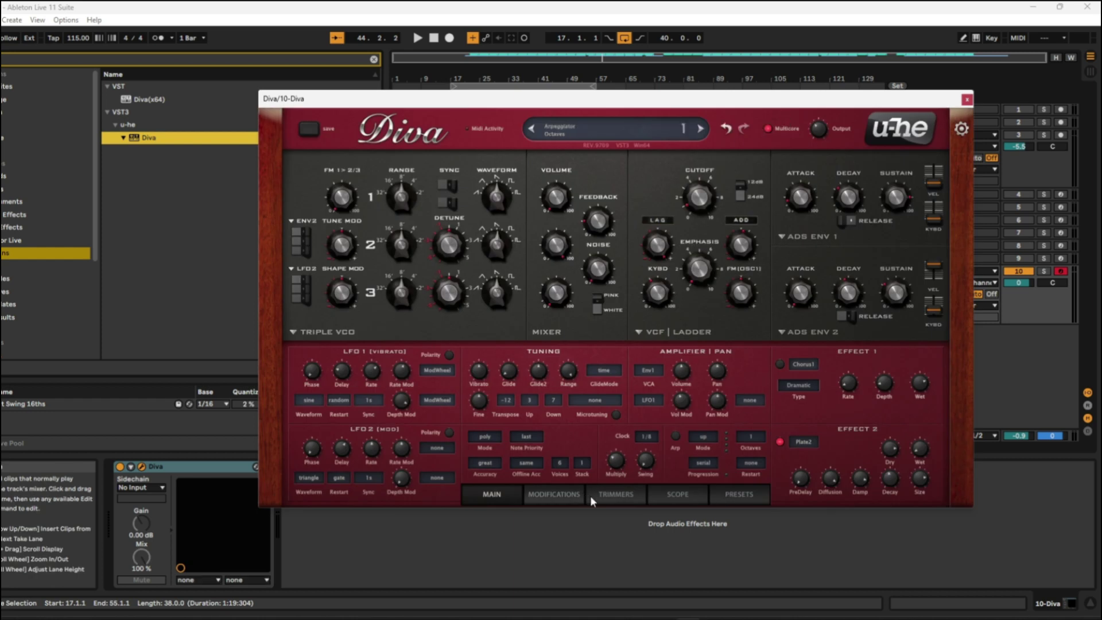
Step: Load the MK Accordion preset from Diva's 3 POLY SYNTH folder, return to the main view and close the plug-in window
click(735, 494)
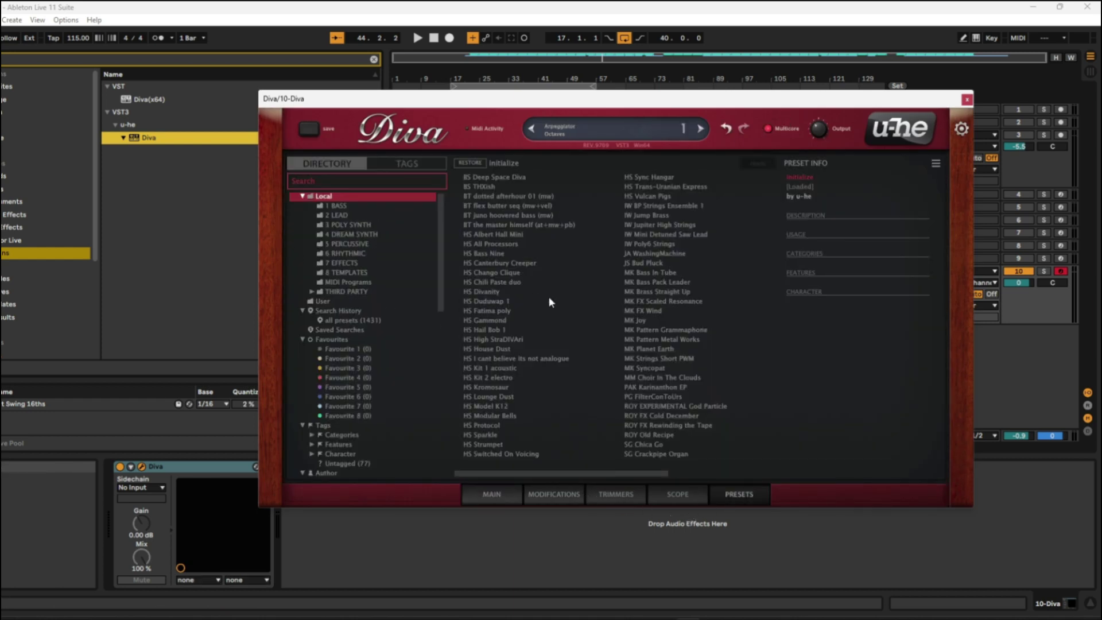
click(348, 225)
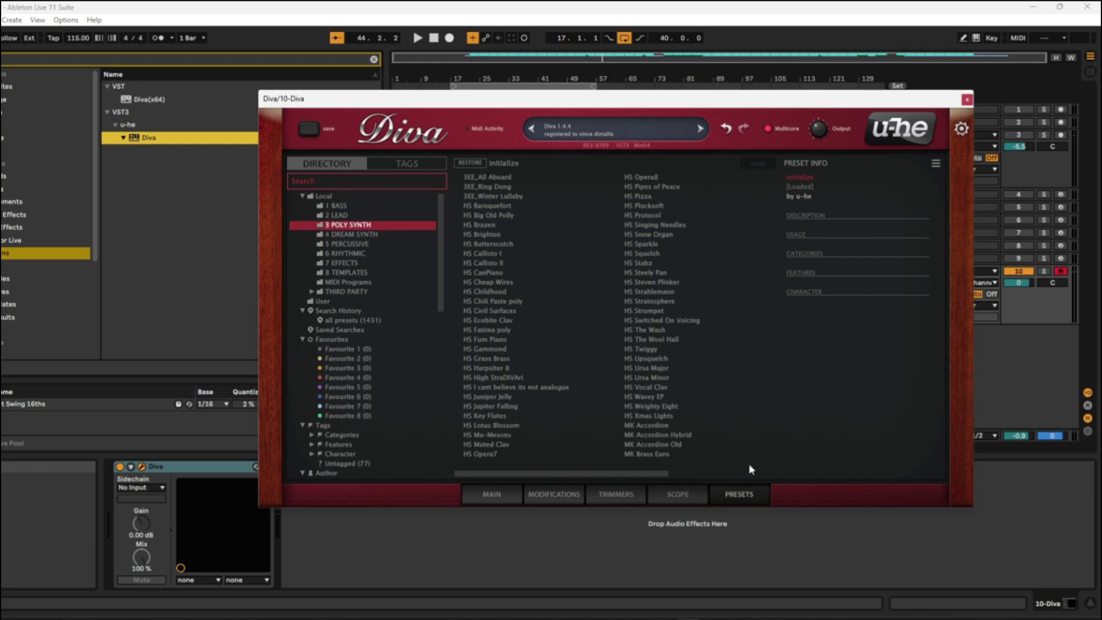
click(664, 417)
click(663, 426)
click(508, 493)
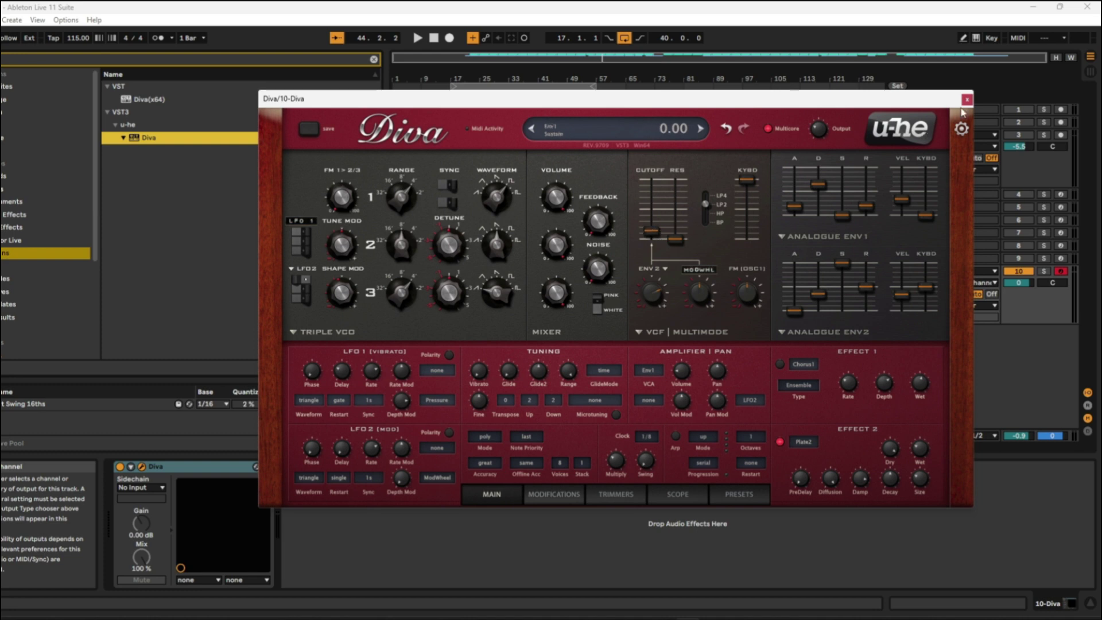
click(967, 99)
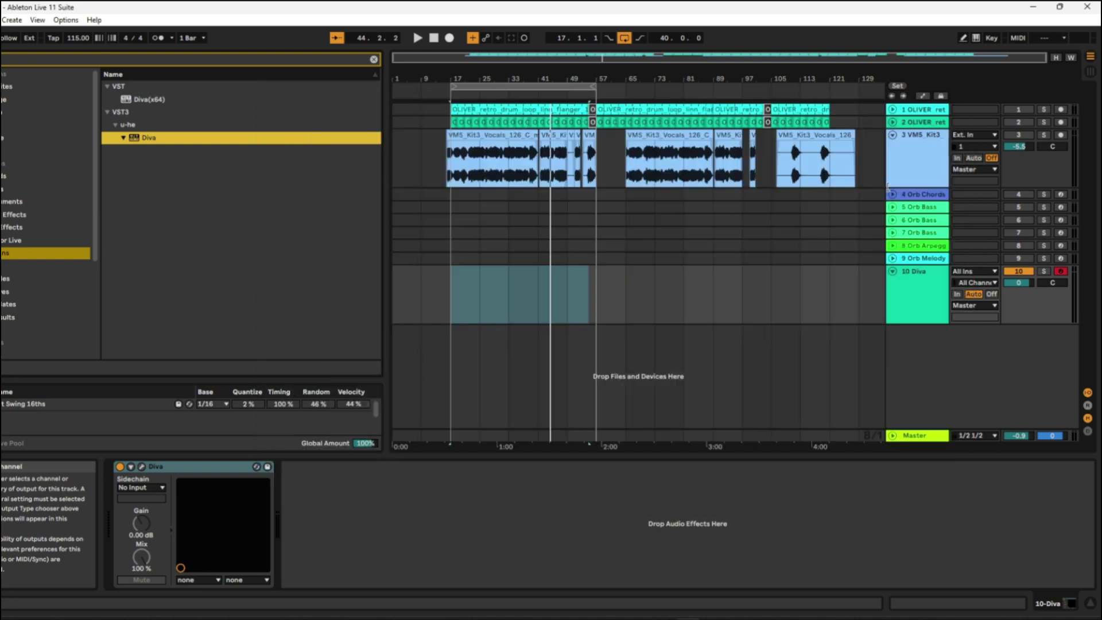
Step: Place the MIDI pattern from the Orb Chords plug-in on the Diva track at bar 17 and play it back
click(919, 198)
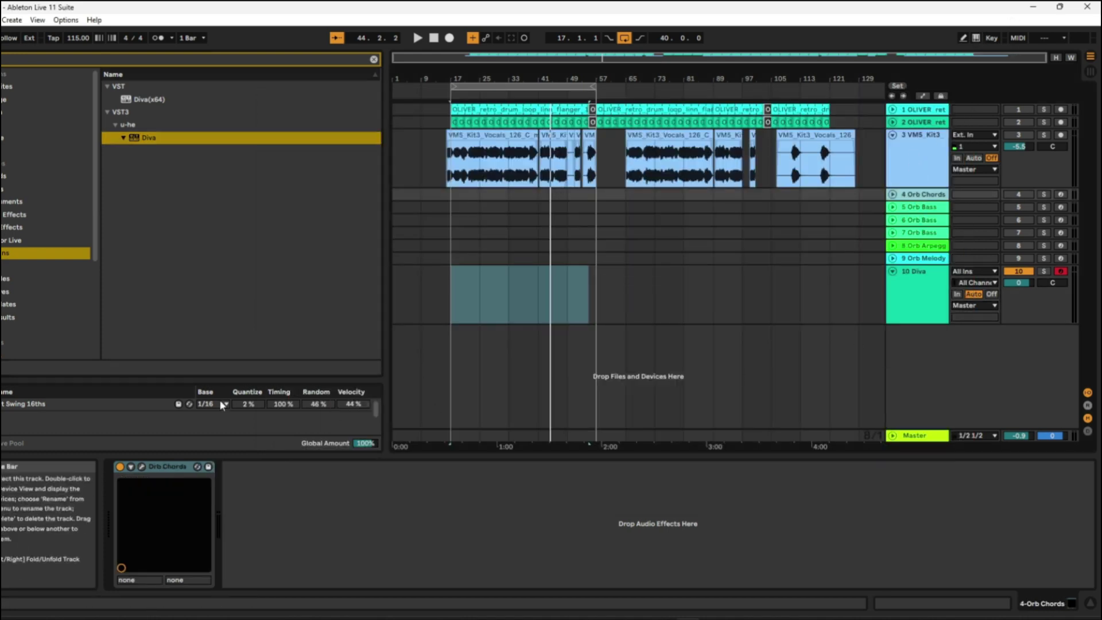
click(141, 466)
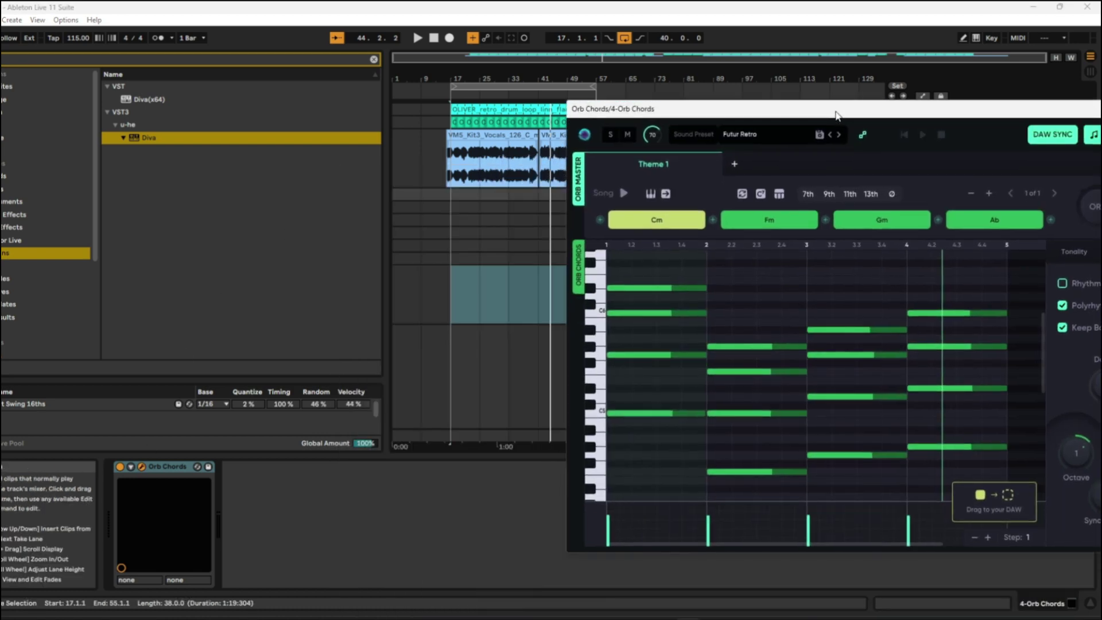
drag(991, 504, 460, 301)
key(space)
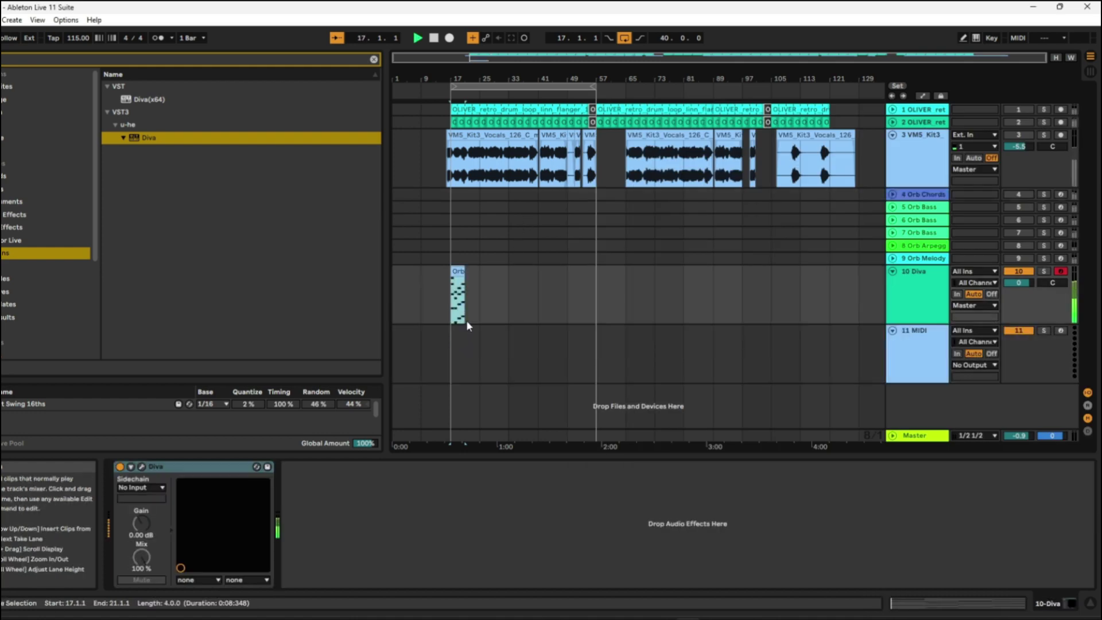
key(space)
Step: Add the Pitch -12 MIDI effect ahead of Diva, set its pitch to -24 st and audition the chords
click(12, 226)
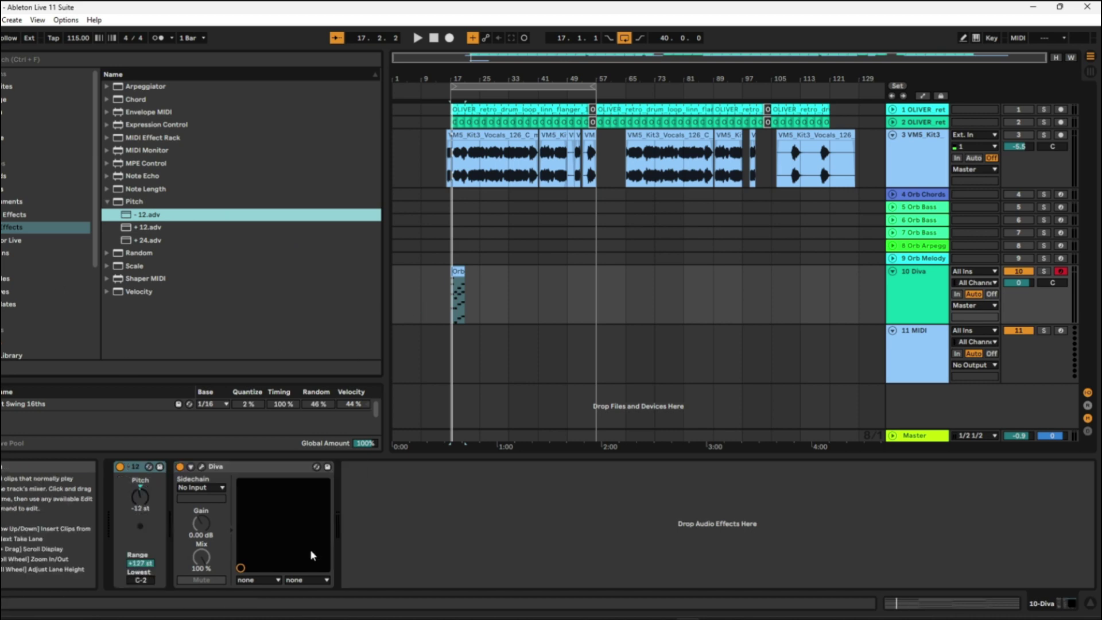
key(space)
key(space)
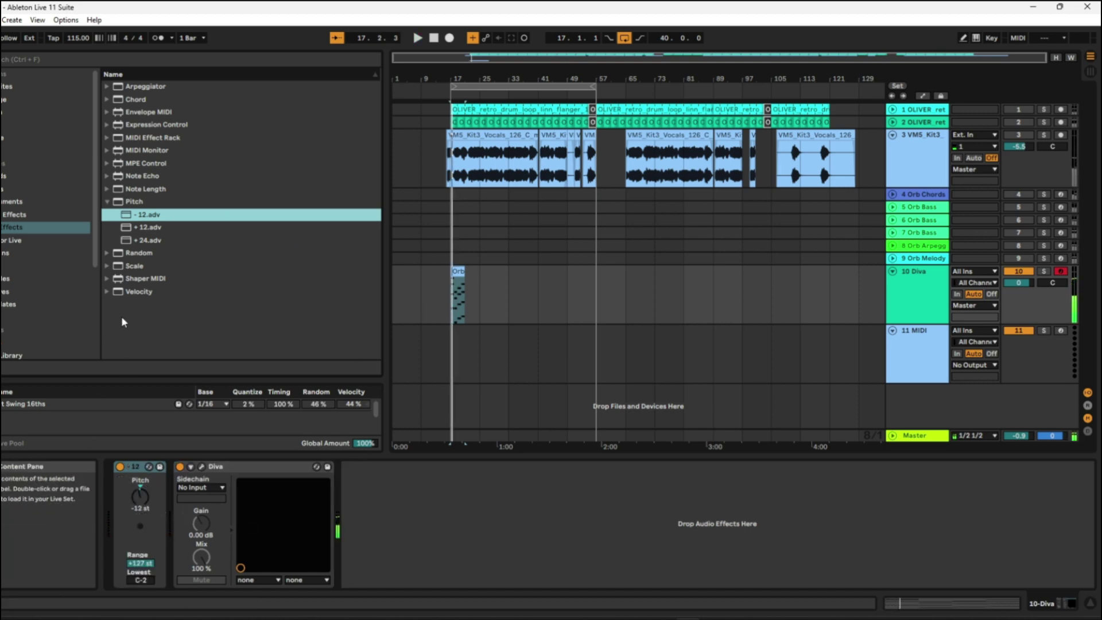
click(141, 503)
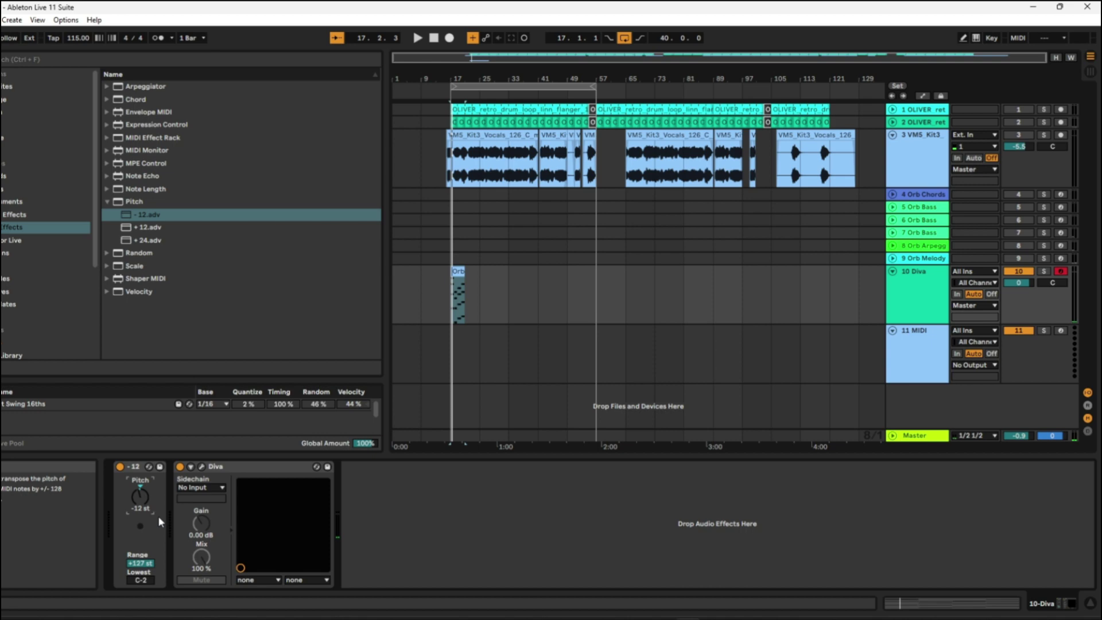
key(Return)
key(space)
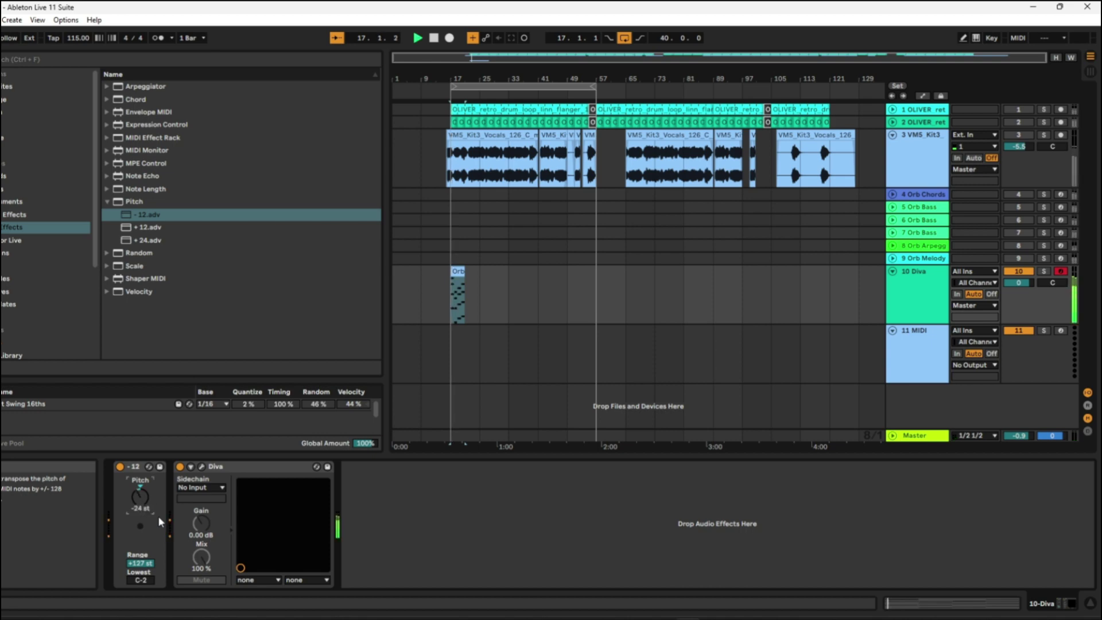
Step: Lower the Diva track's volume to -9.3 dB and activate vocal track 3 for playback from bar 17
mouse_move(1031, 288)
mouse_down()
mouse_move(1031, 304)
mouse_move(1019, 286)
mouse_up()
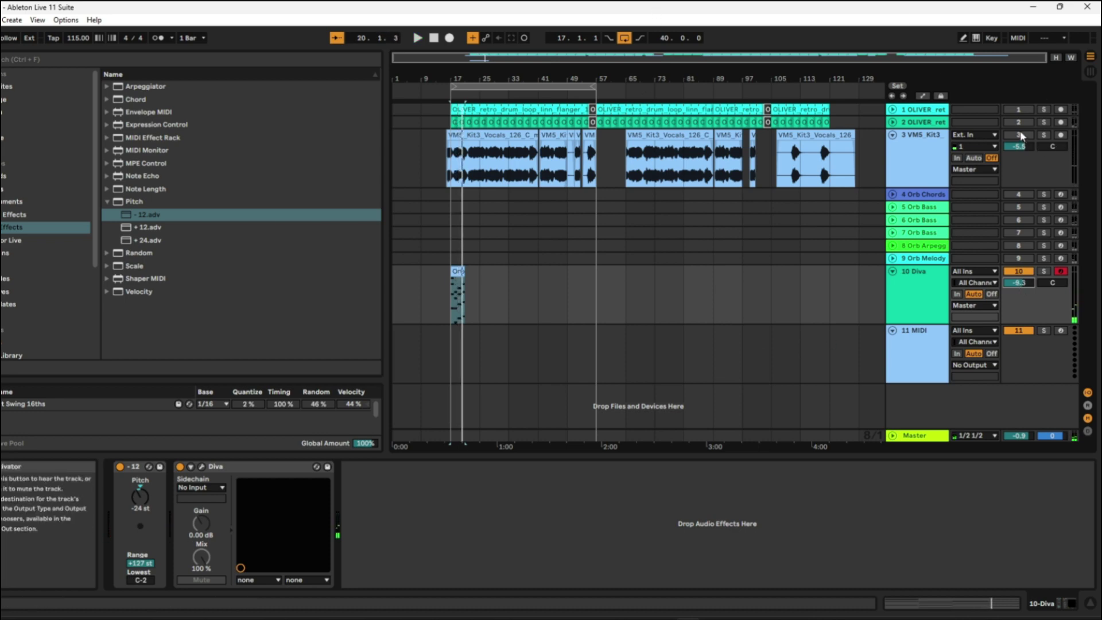
key(space)
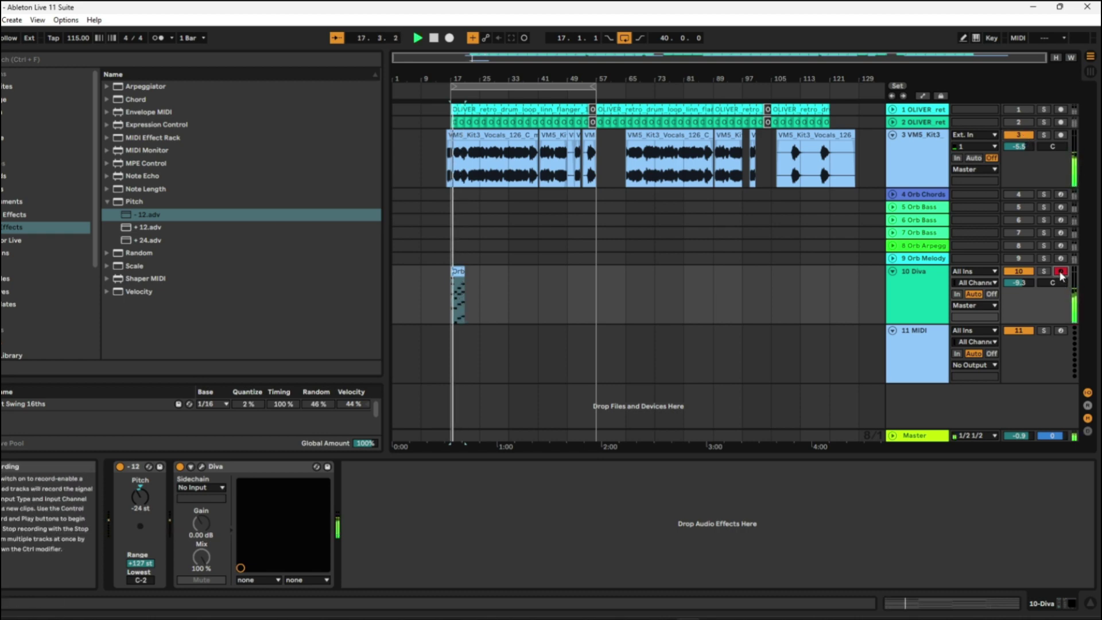
Step: Extend the Diva chords clip and the arrangement loop to bar 129
drag(464, 270, 859, 271)
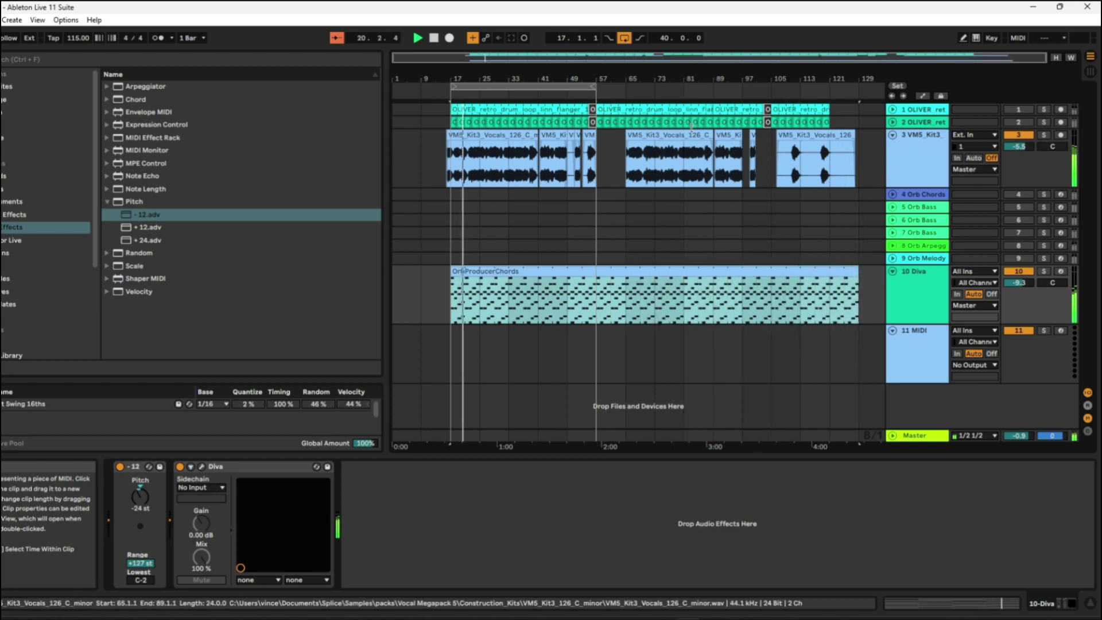
drag(594, 85, 858, 85)
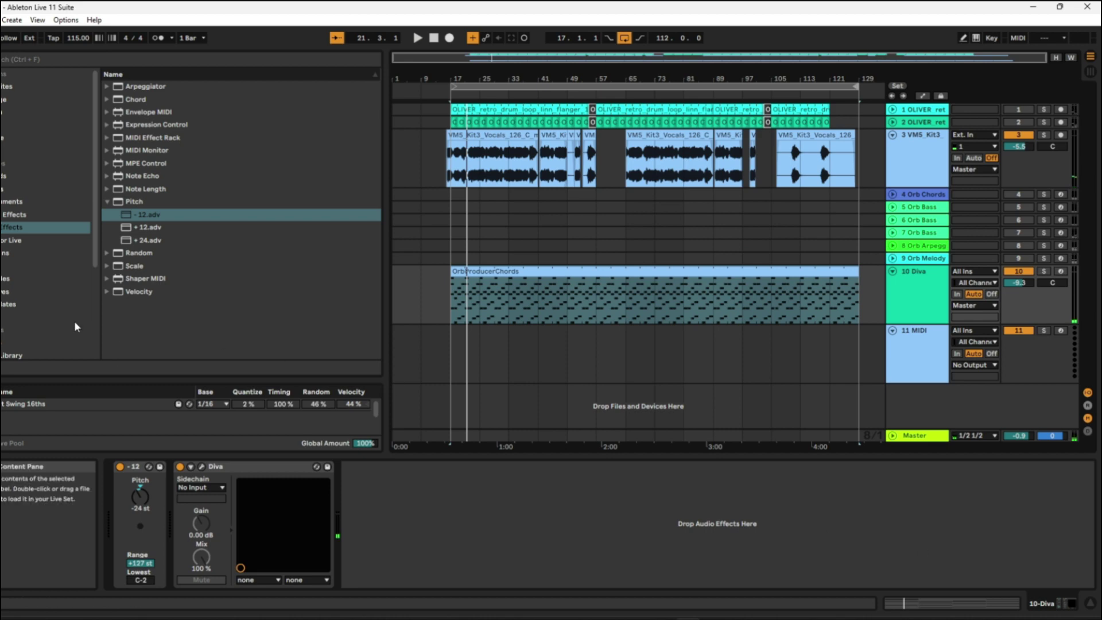
Step: Search the plug-ins for "repro", load Repro-5 VST3 on track 11 with the EH Dark Synth Pop bass preset, and close its window
click(12, 61)
text(repro)
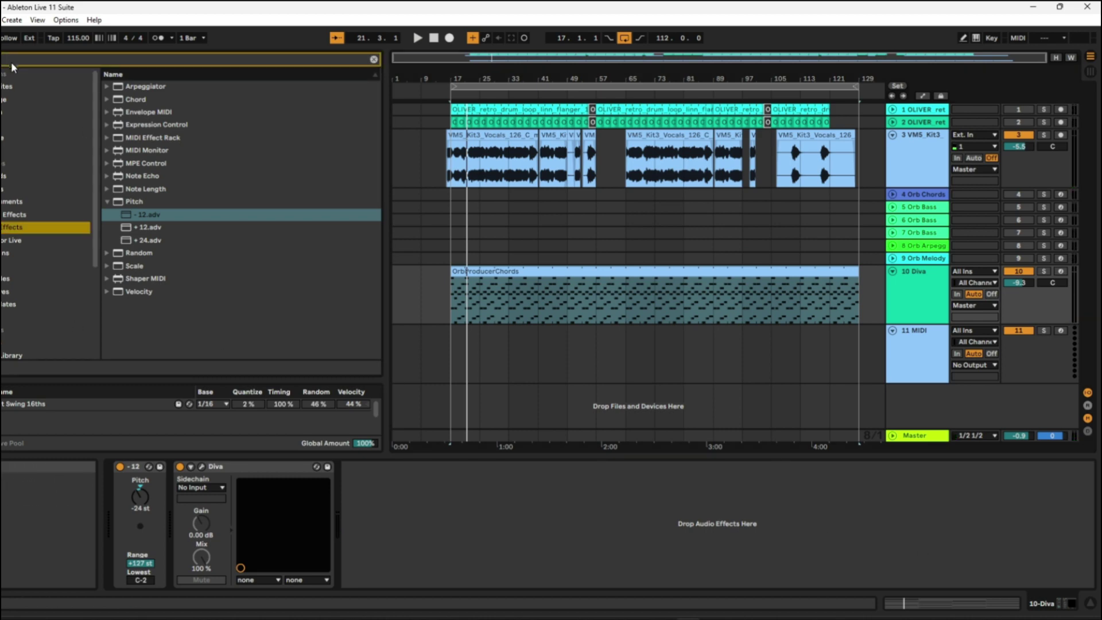
double_click(154, 176)
click(499, 238)
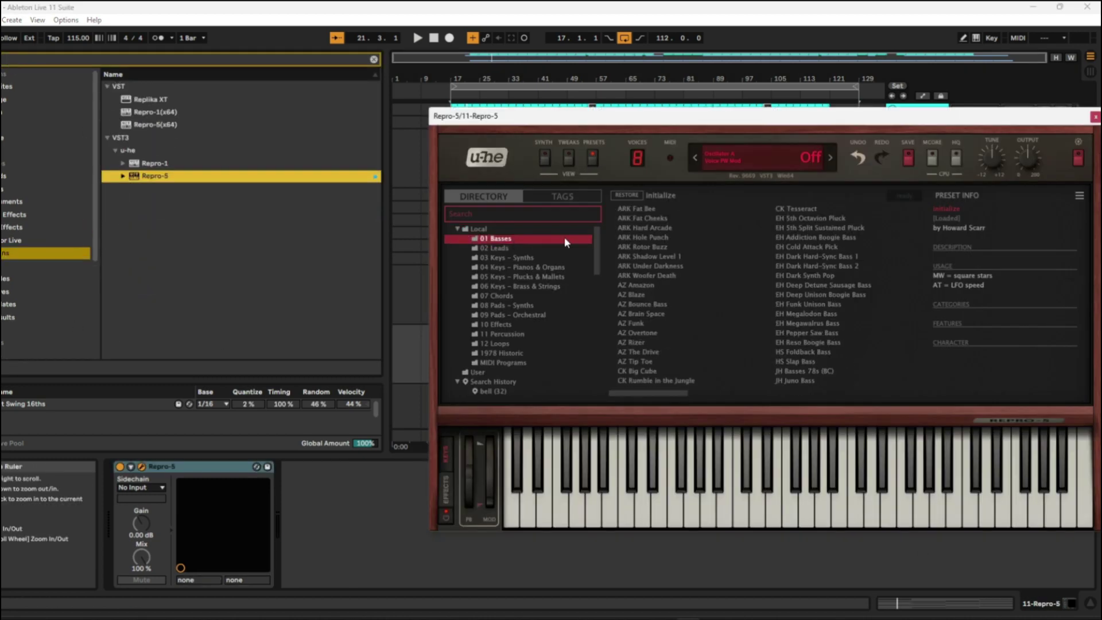
key(ctrl+alt+p)
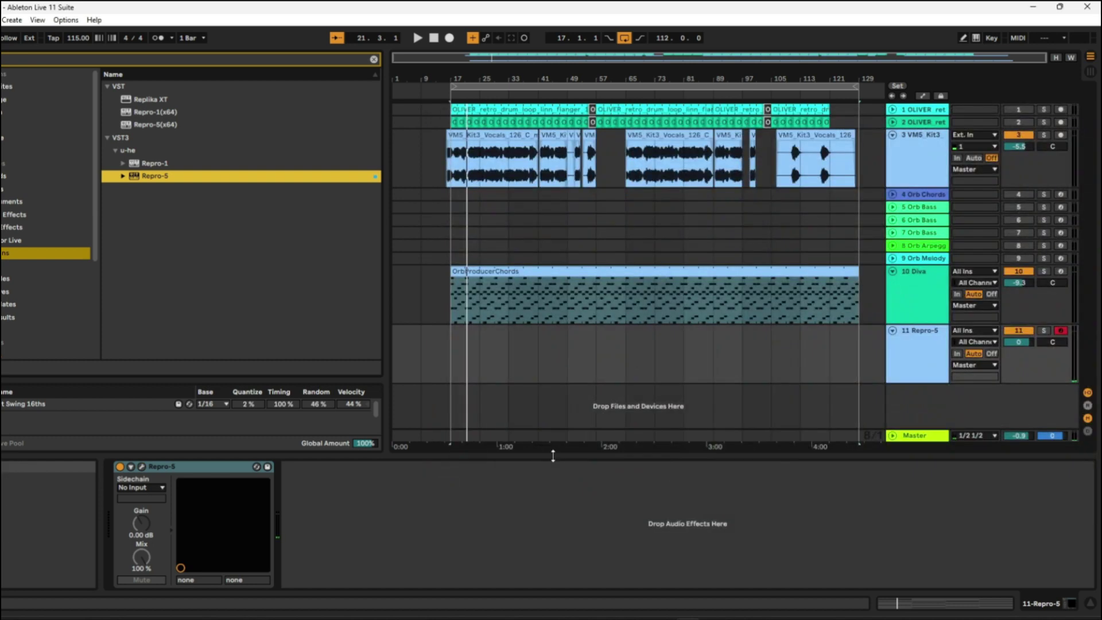
Step: Place the MIDI pattern from the Orb Bass plug-in on track 5 onto the Repro-5 track at bar 17 and play it
click(930, 210)
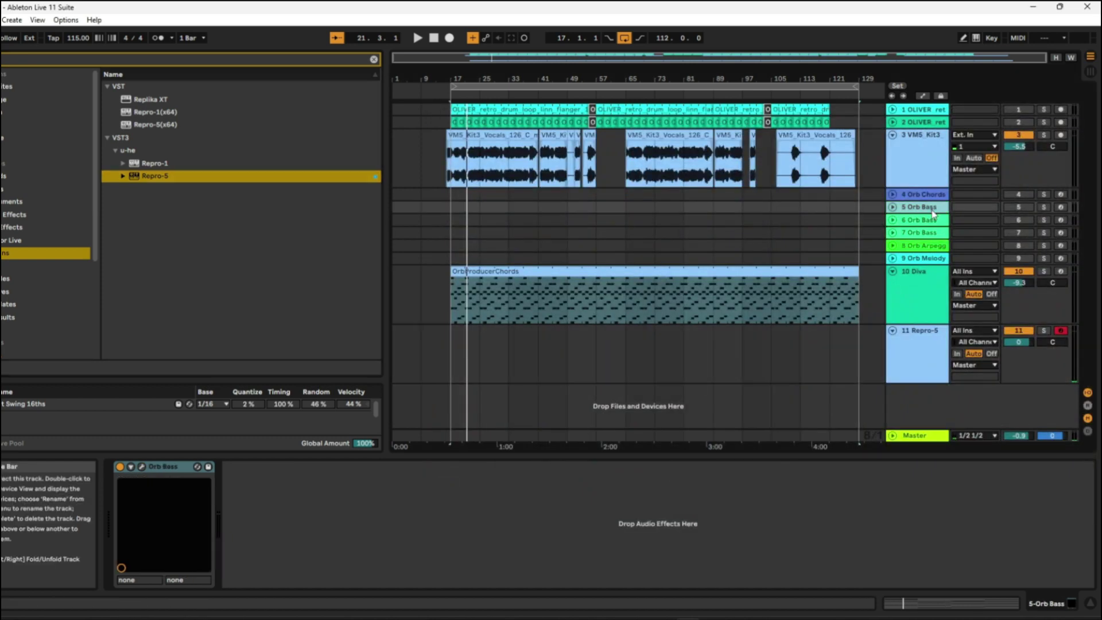
click(208, 467)
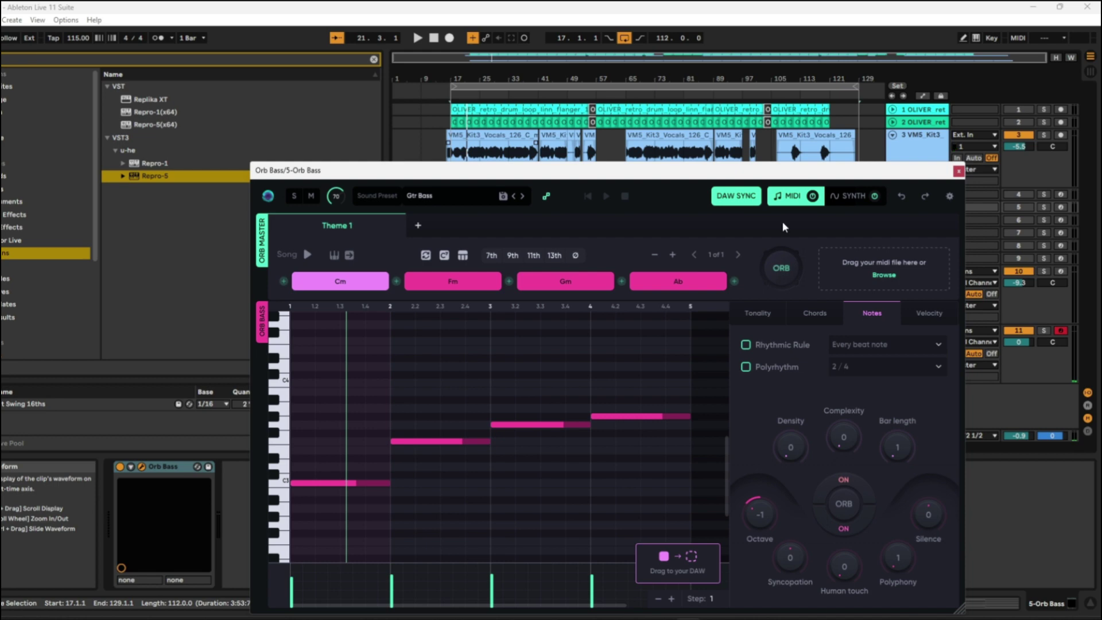
drag(712, 172, 380, 37)
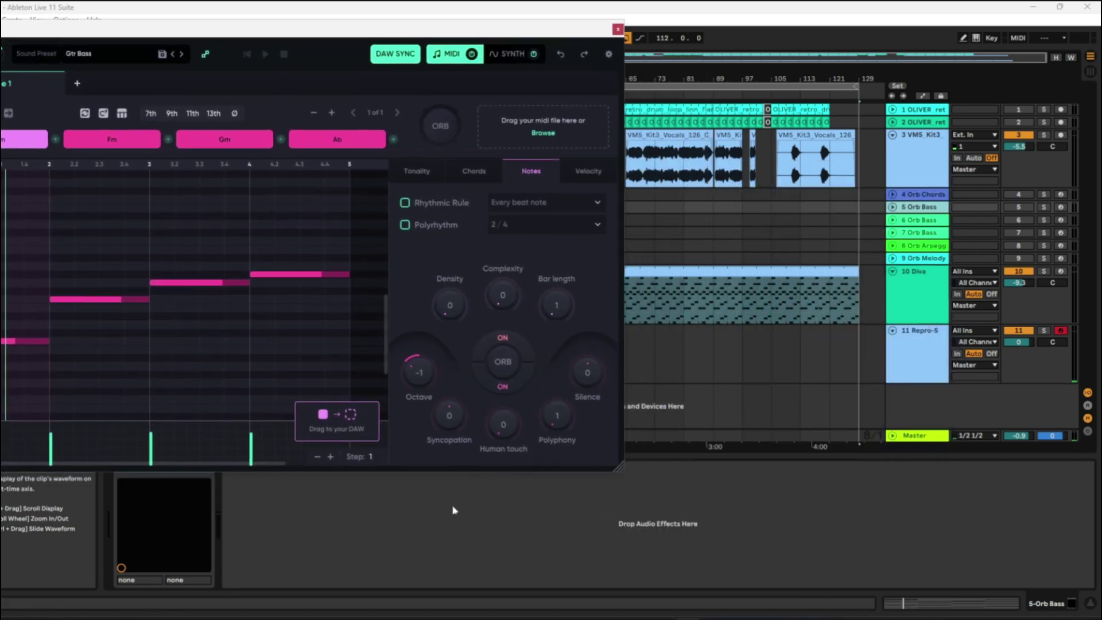
drag(337, 421, 455, 346)
key(space)
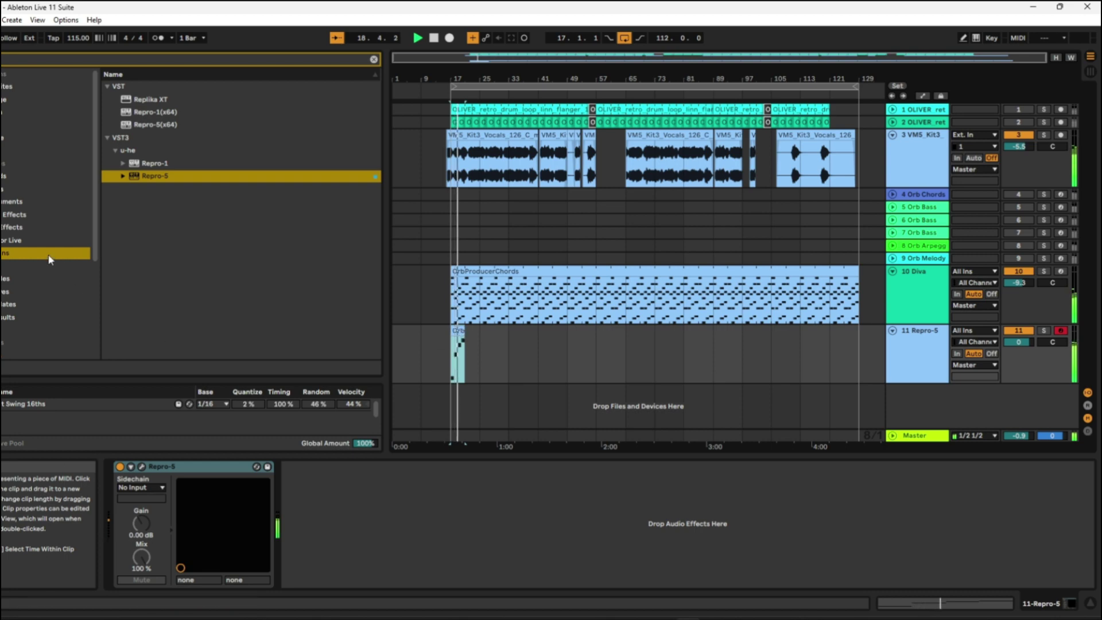
Step: Open Repro-5's synth view, adjust the filter cutoff and set the filter envelope sustain to 37 during playback
click(142, 467)
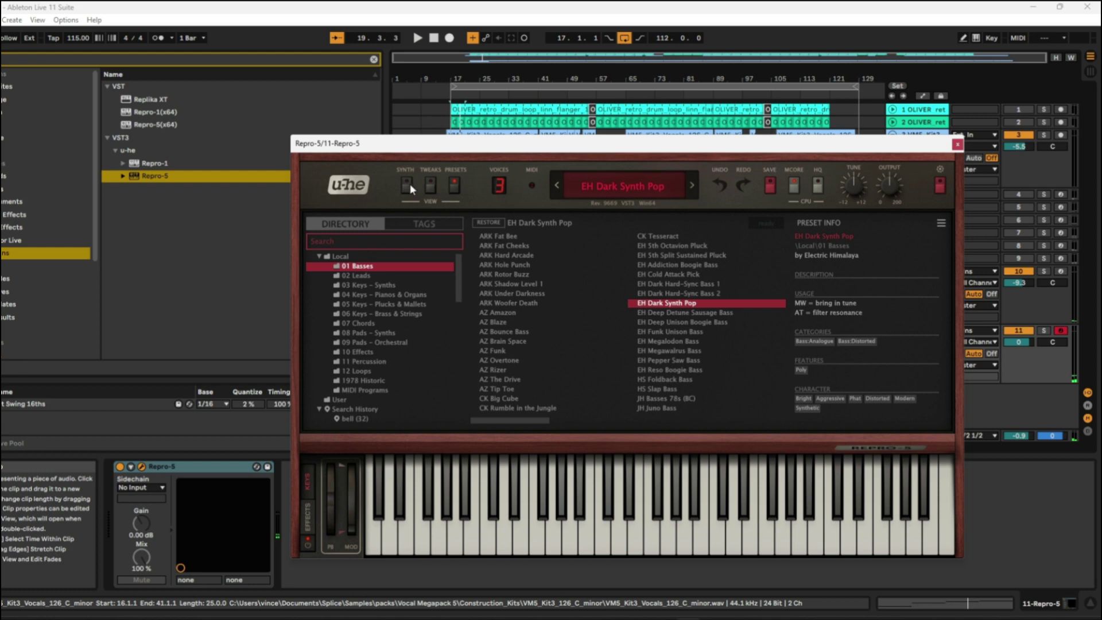
click(406, 185)
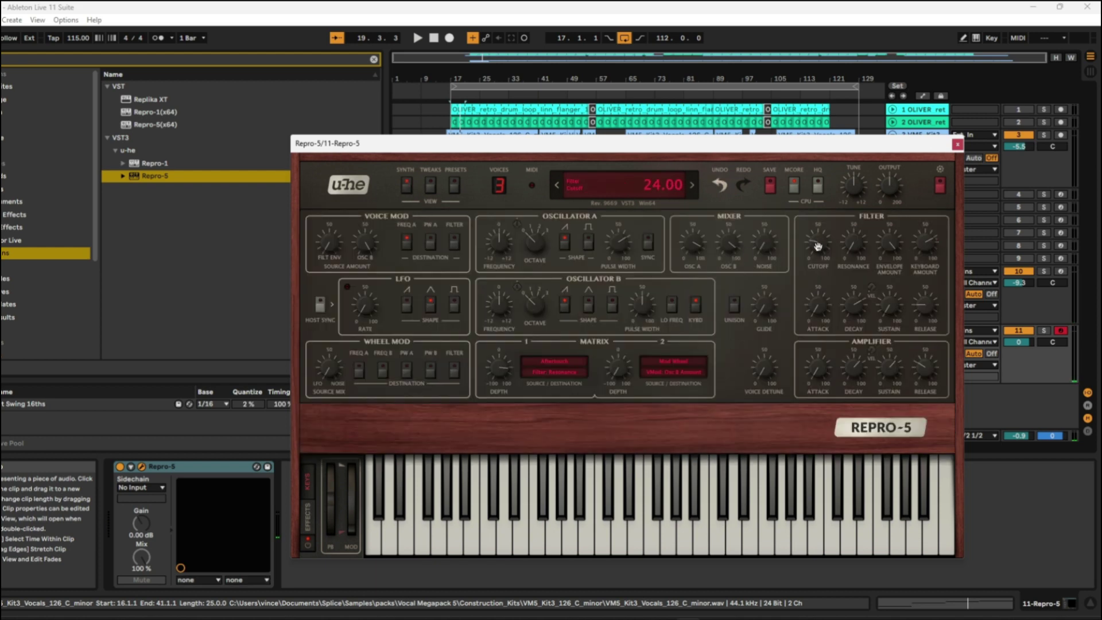
drag(823, 259, 821, 259)
mouse_move(888, 306)
mouse_down()
mouse_move(879, 317)
mouse_move(886, 291)
mouse_up()
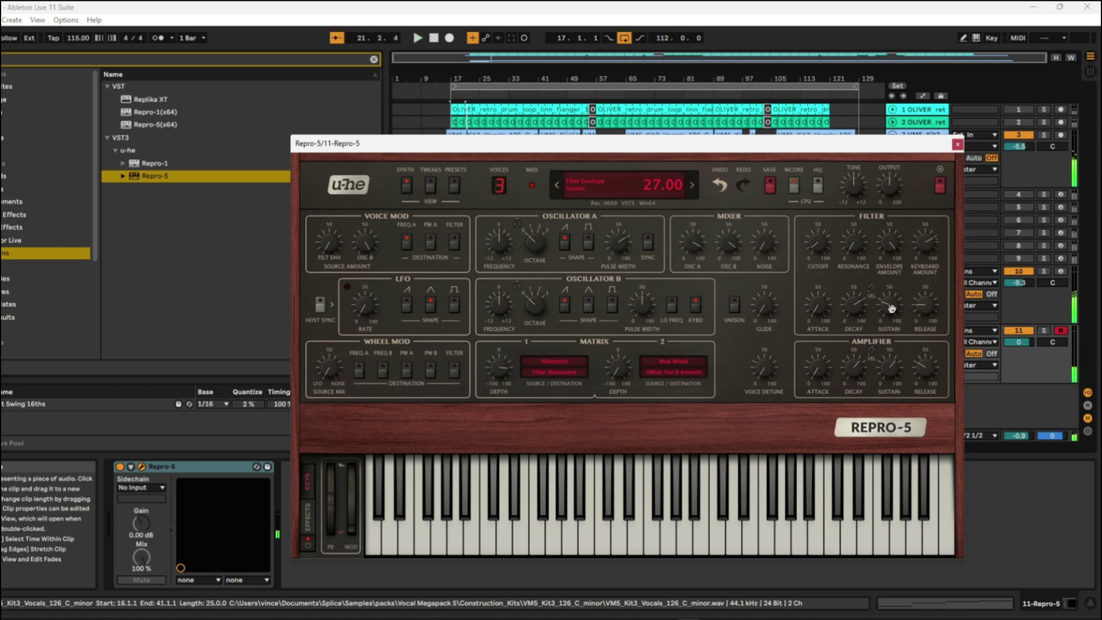
key(space)
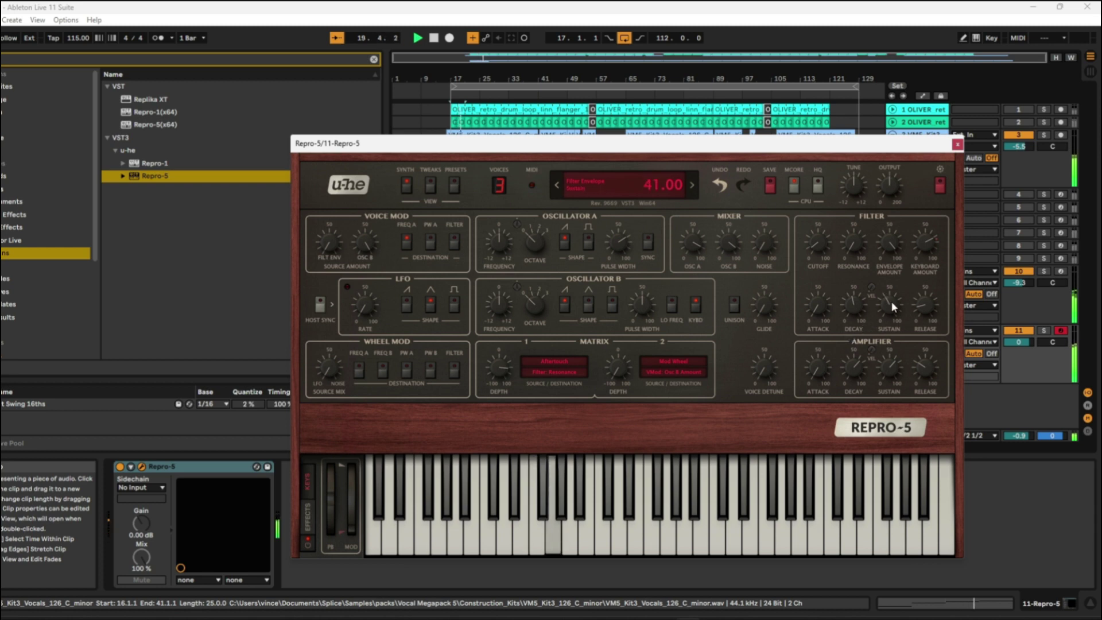
drag(891, 301, 889, 311)
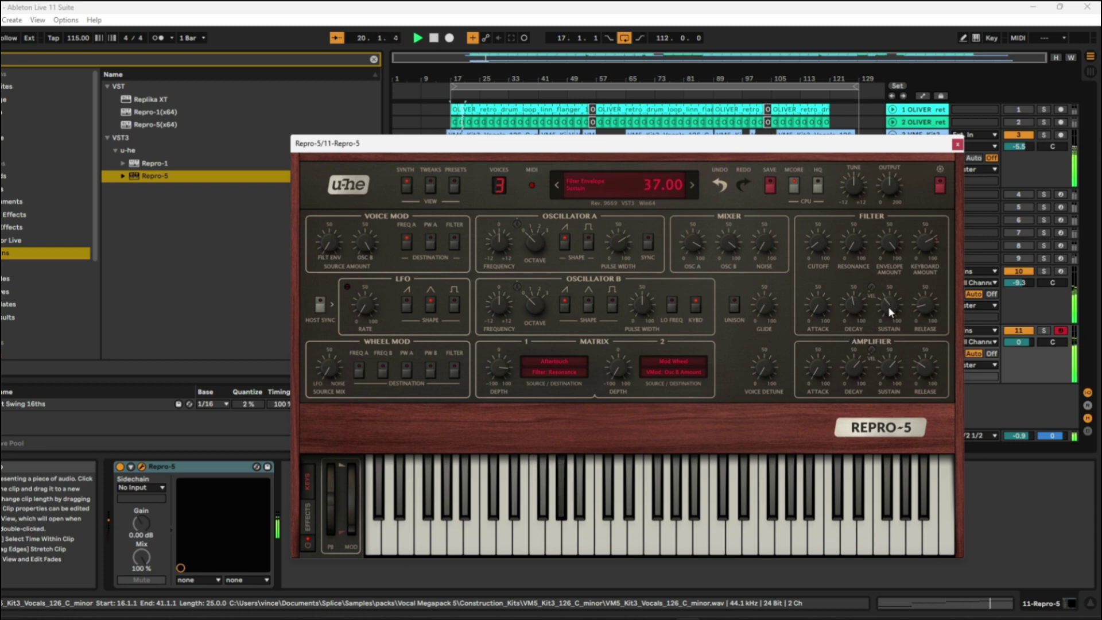
Step: Turn on unison in Repro-5, adjust the glide and set the filter envelope amount to 97
click(737, 305)
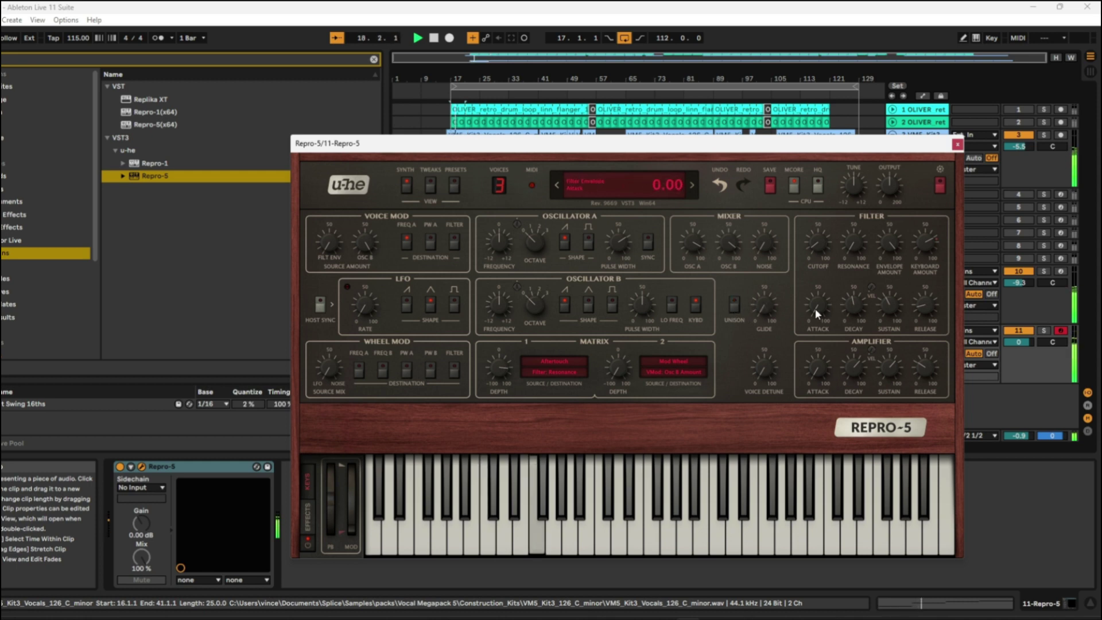
drag(763, 302, 776, 312)
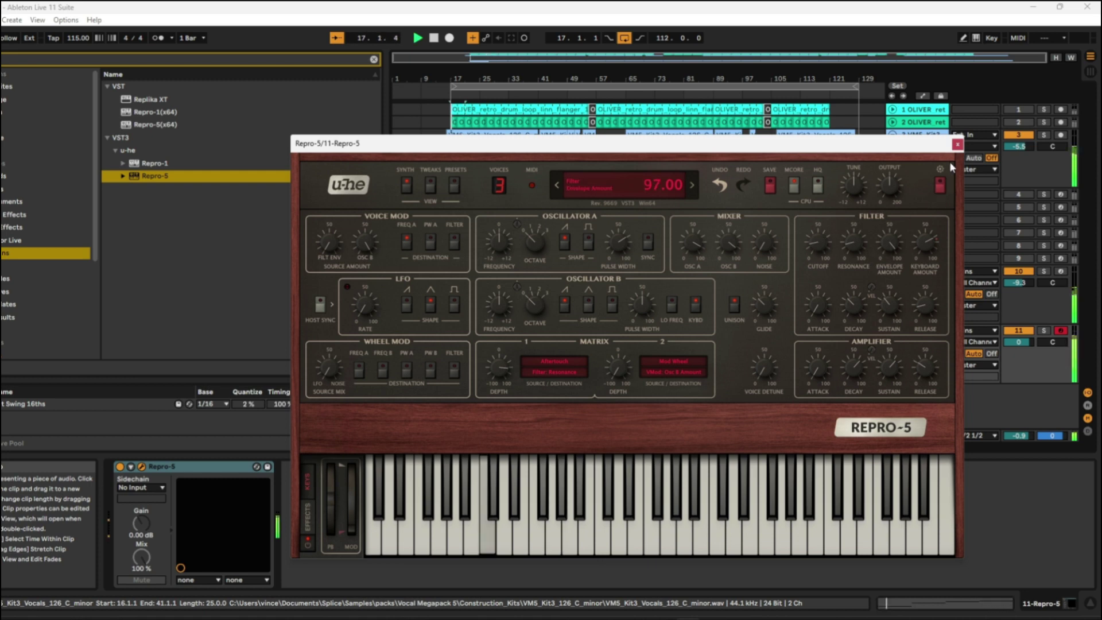
Step: Close the Repro-5 window and extend the bass clip on track 11 to bar 129
click(957, 144)
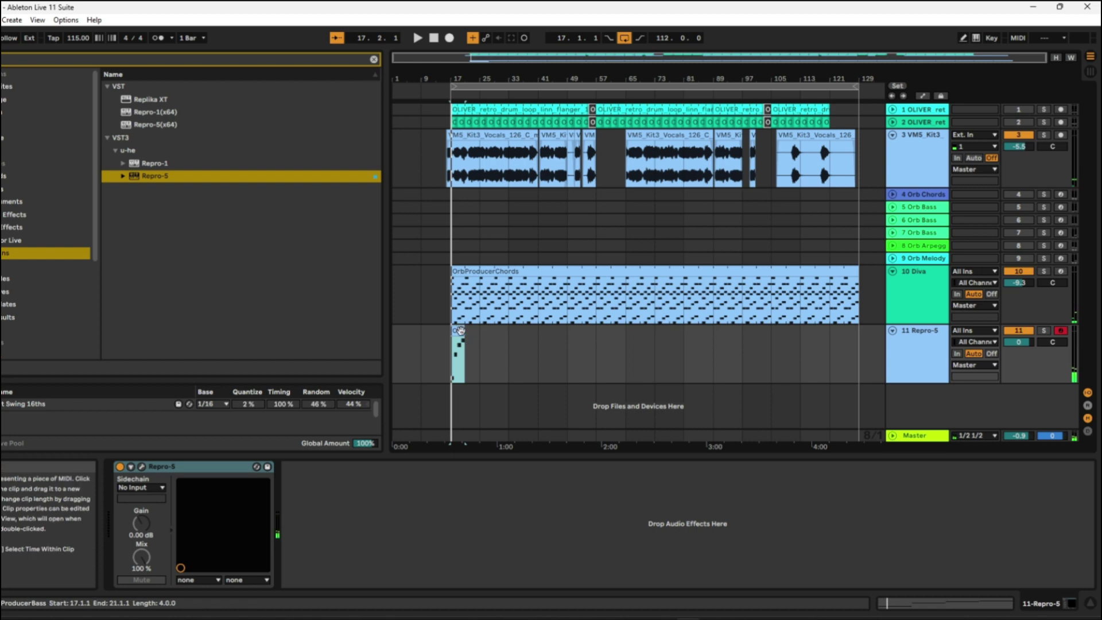
drag(464, 340, 859, 340)
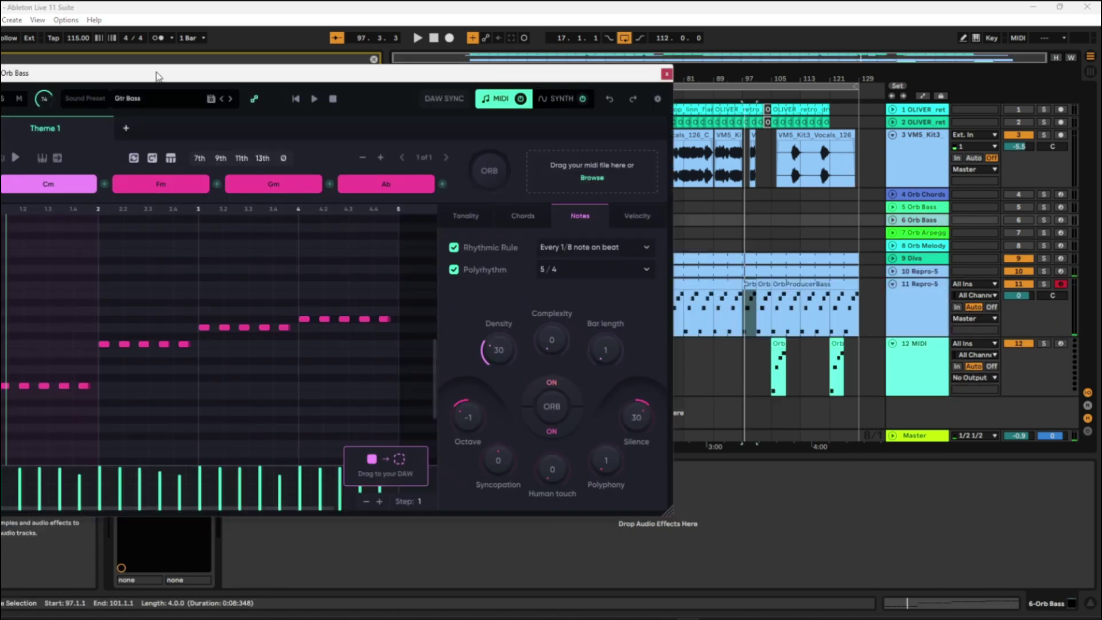
Step: Place the Orb Bass track 6 pattern on MIDI track 12 at bar 113, and move that clip to bar 17 of Repro-5 track 11
drag(158, 76, 237, 79)
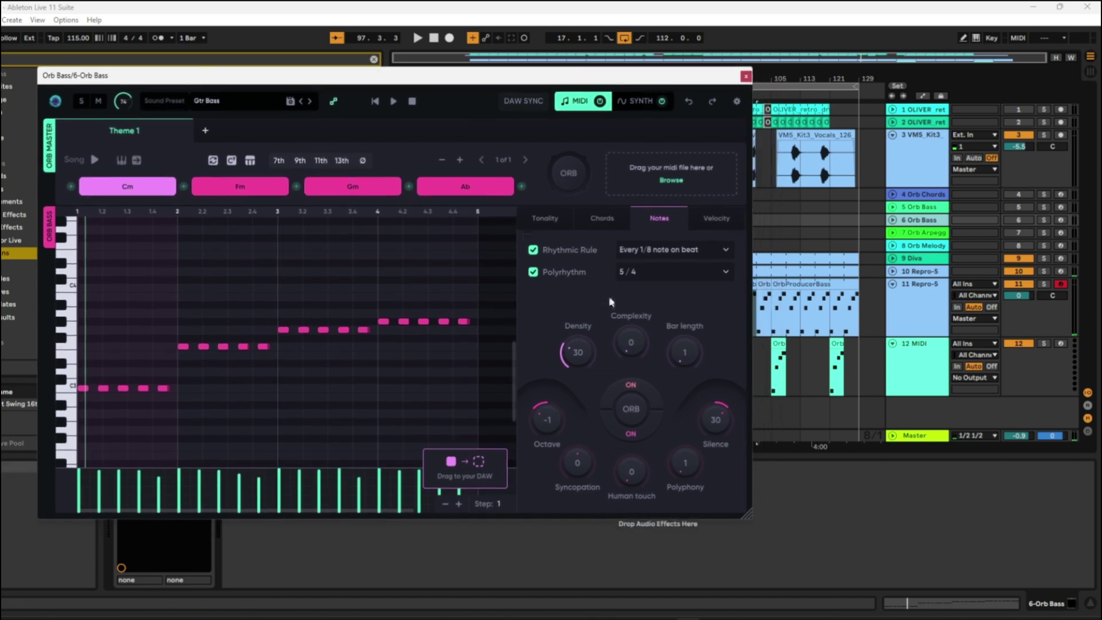
drag(464, 485, 807, 359)
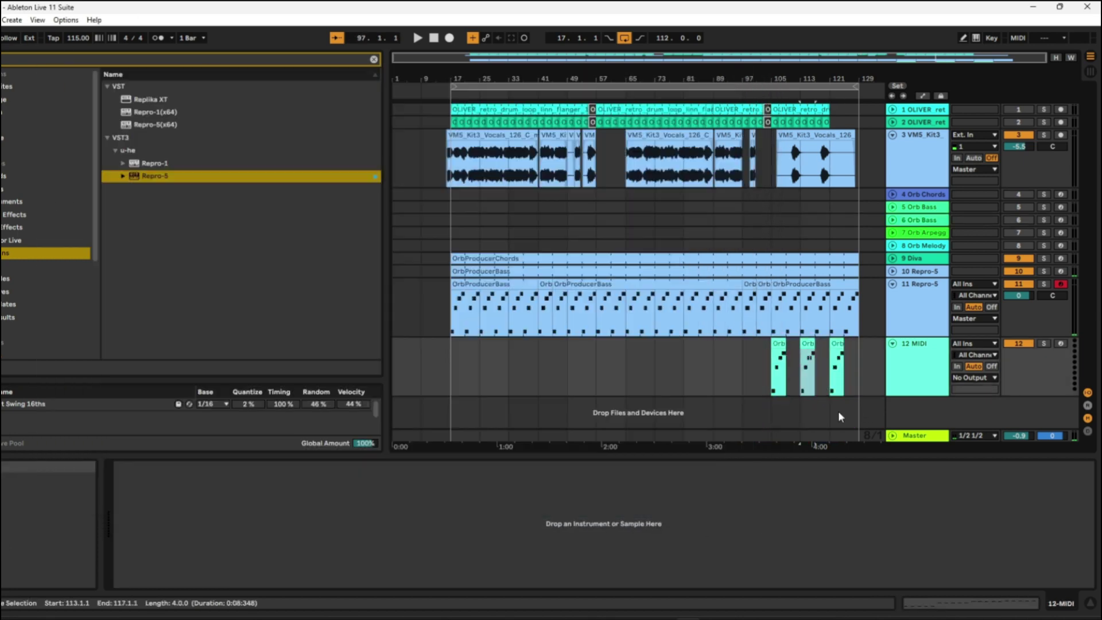
right_click(812, 356)
key(Escape)
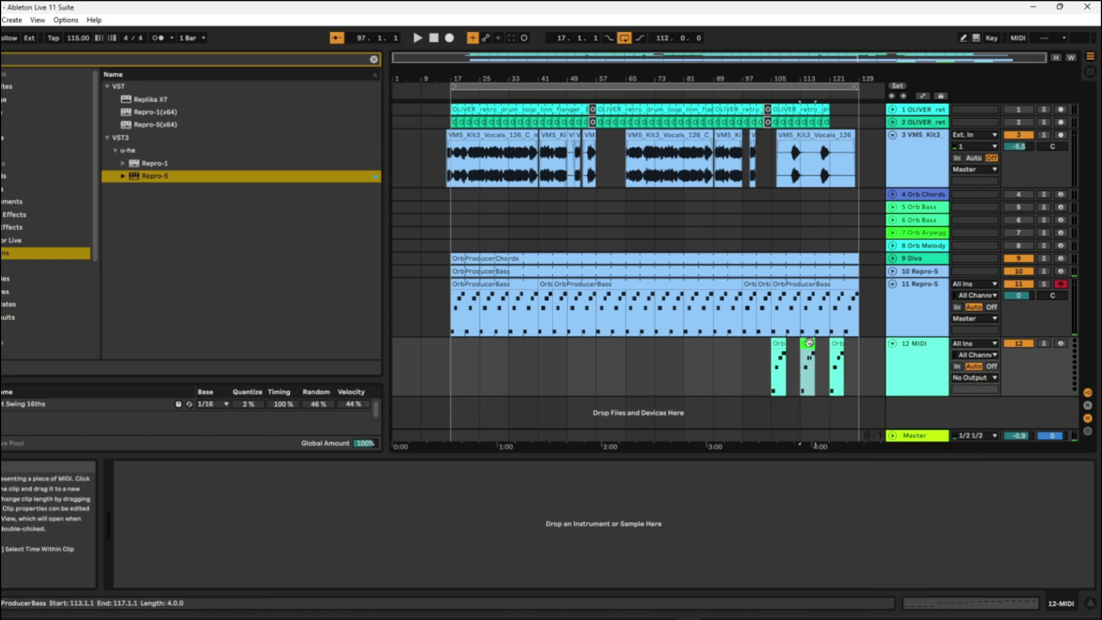
drag(809, 343, 521, 333)
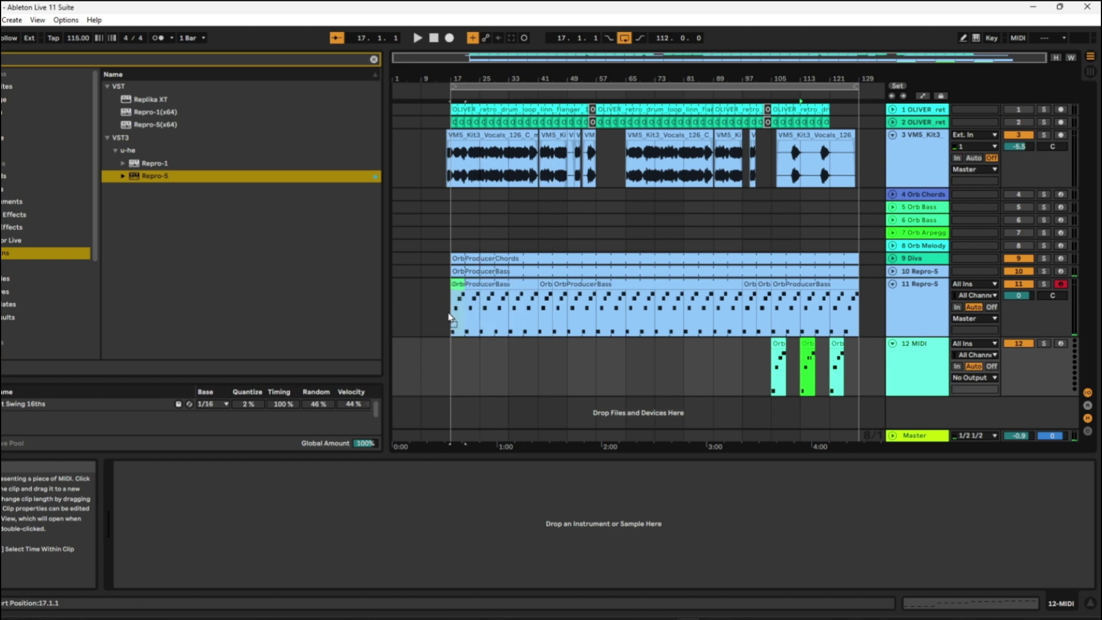
drag(450, 318, 451, 318)
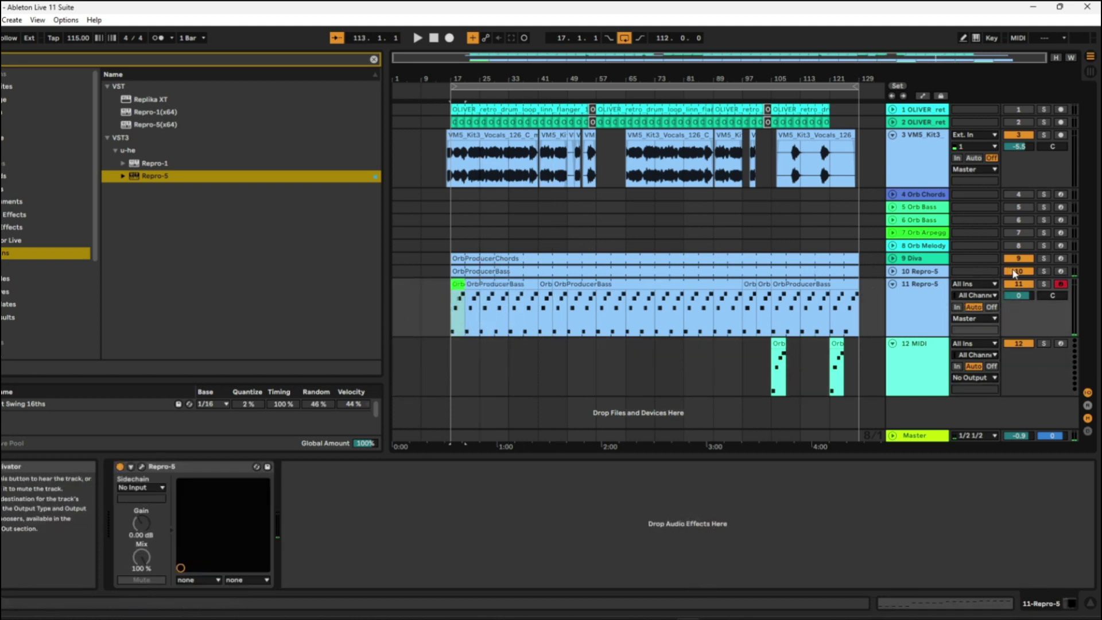
Step: Deactivate Repro-5 track 10, play from bar 17 and open the new bass clip in the note editor
key(space)
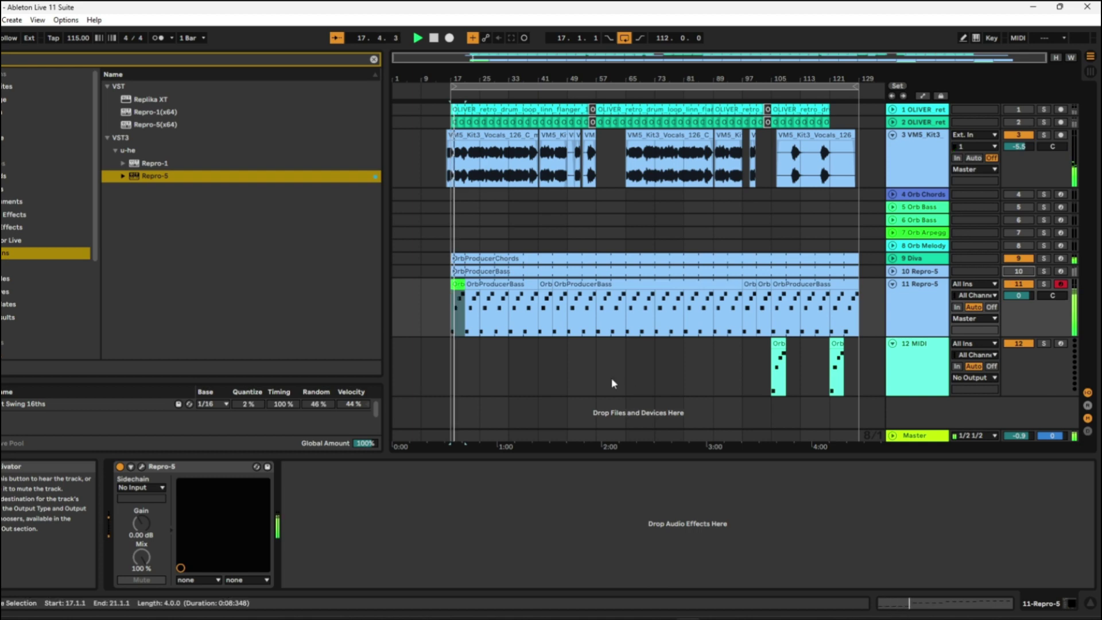
double_click(457, 295)
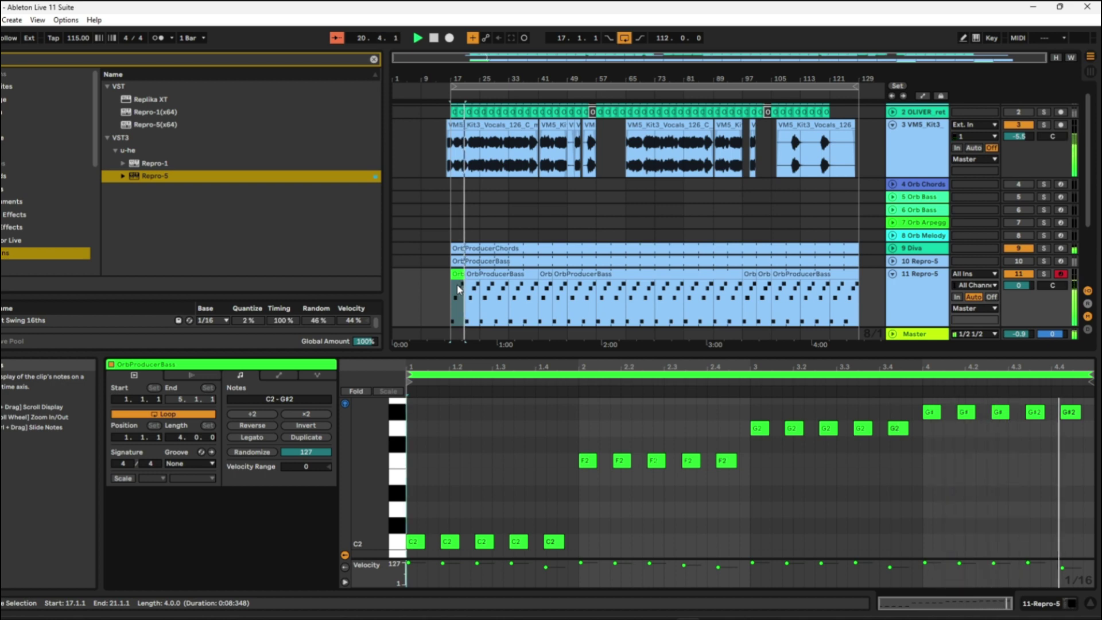
Step: Reopen the Orb Bass plug-in on track 6
scroll(942, 199, down, 2)
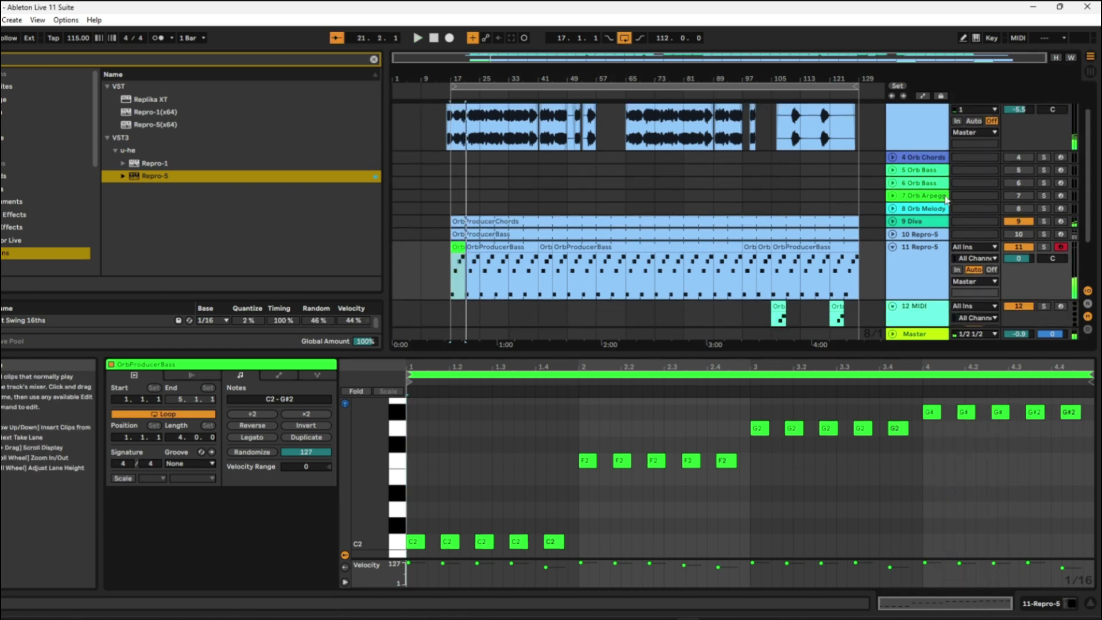
click(924, 182)
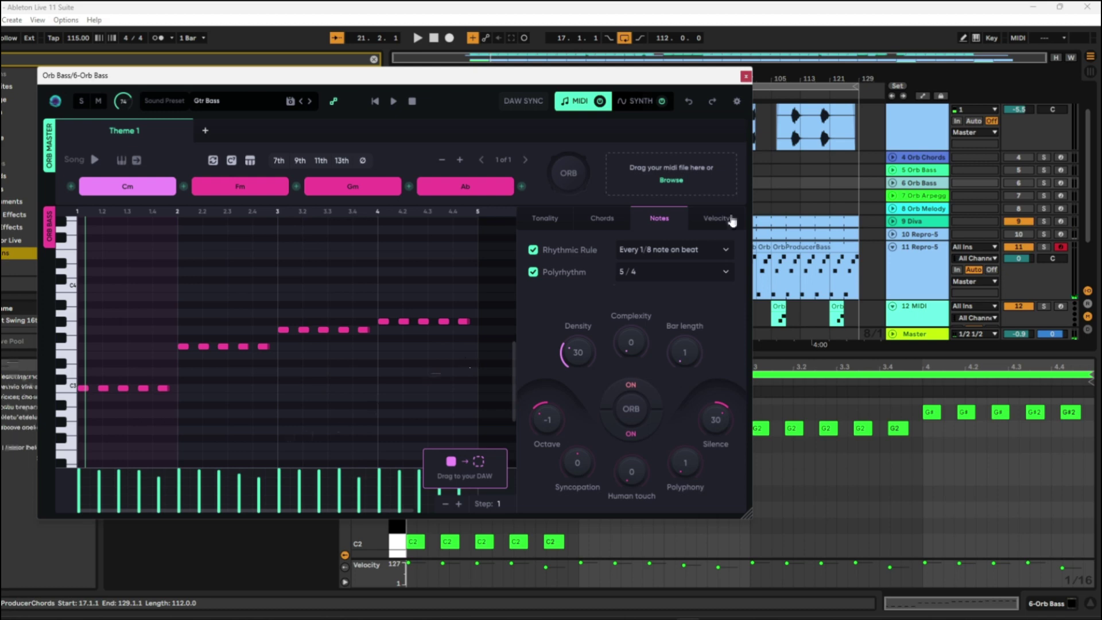
Step: Place the MIDI pattern from track 5's Orb Bass on track 11 Repro-5 at bar 25 and play it back
click(745, 77)
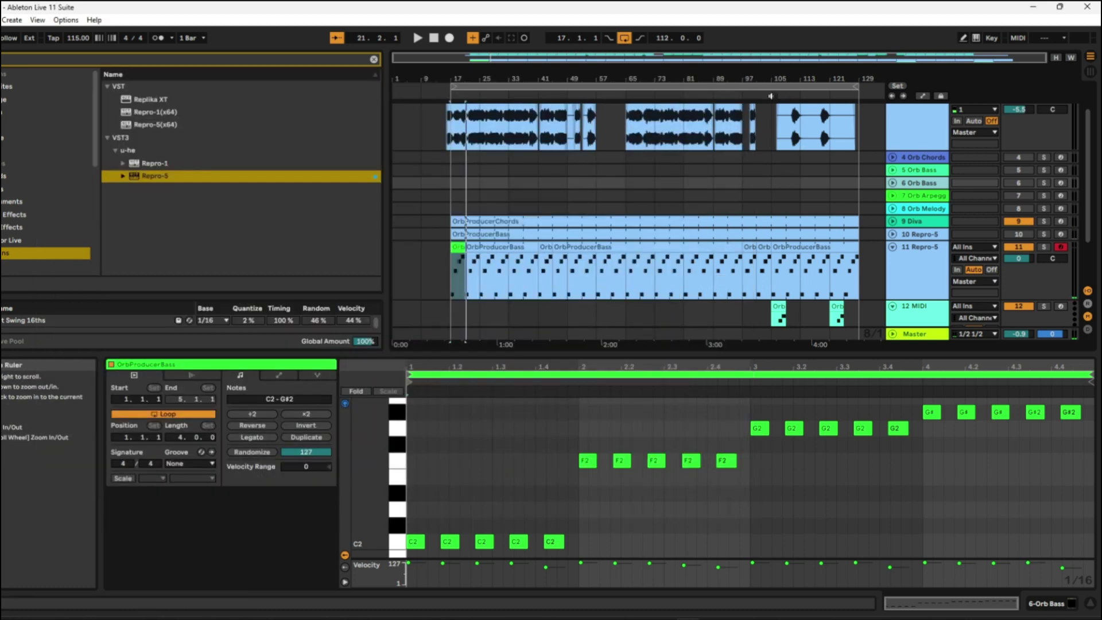
click(923, 170)
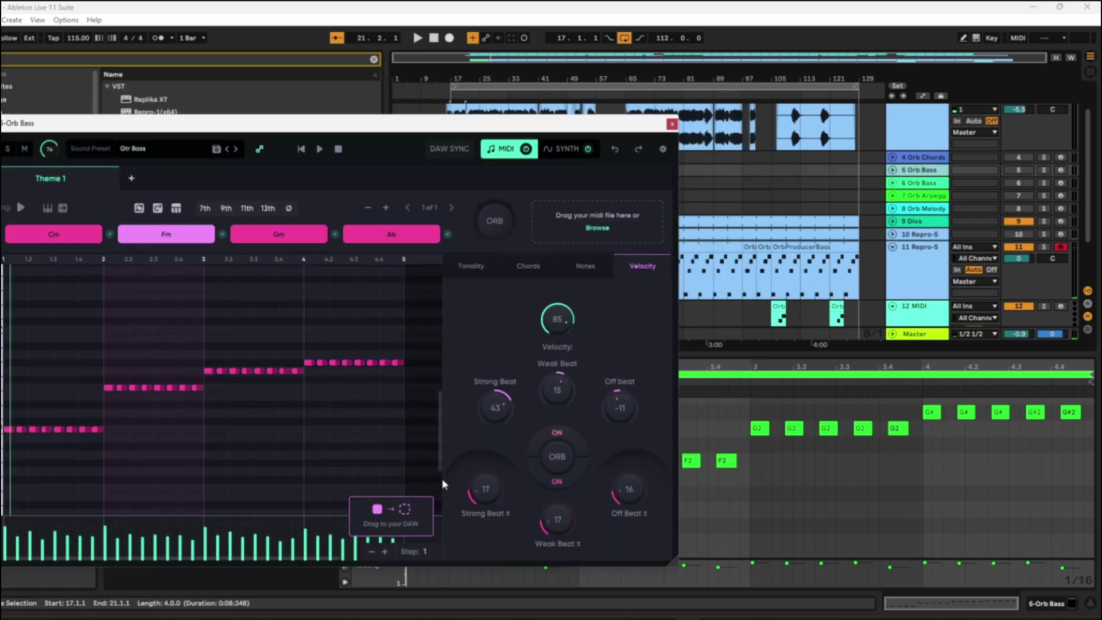
drag(390, 516, 486, 236)
click(715, 271)
key(space)
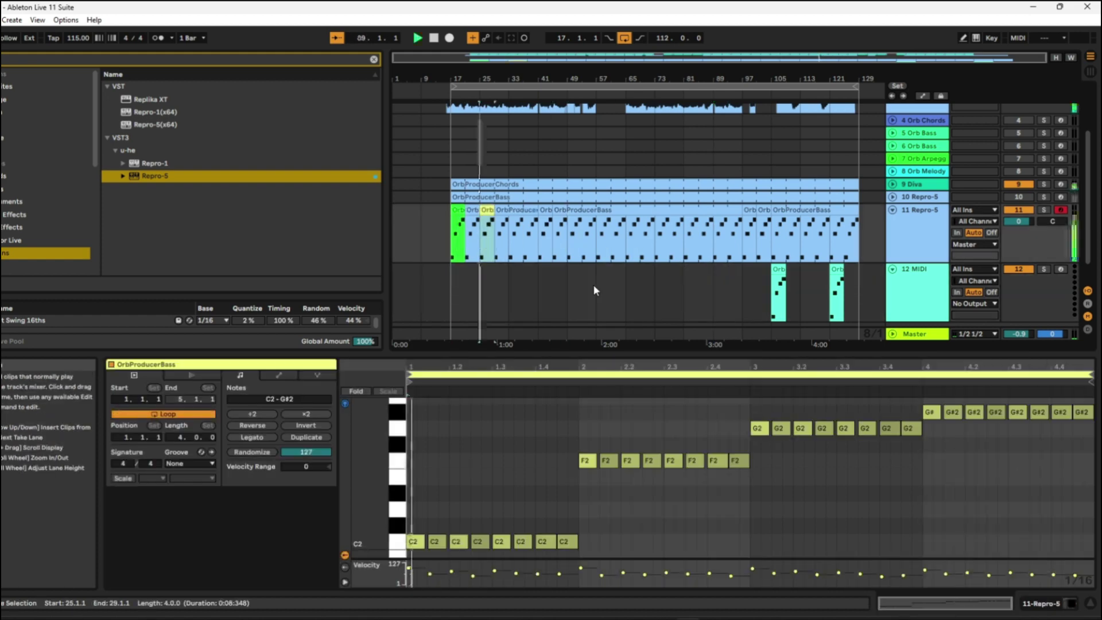
Step: Move track 11's green bar 17 clip to bar 81 on the MIDI track, and extend the sustained-note clip back to bar 17
click(459, 210)
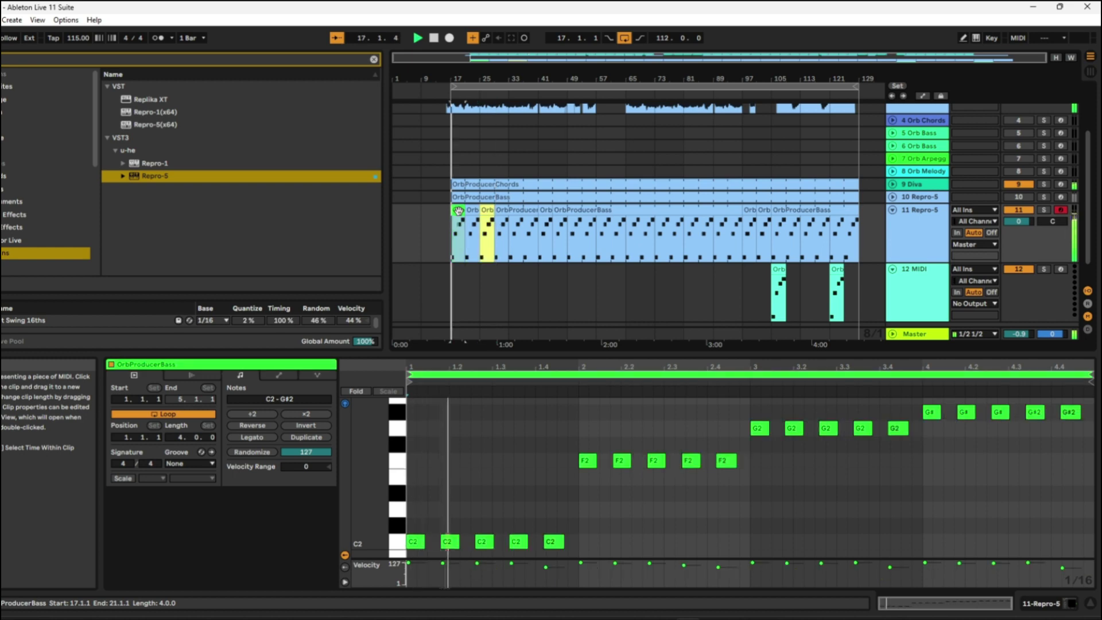
drag(455, 210, 705, 282)
drag(468, 210, 453, 211)
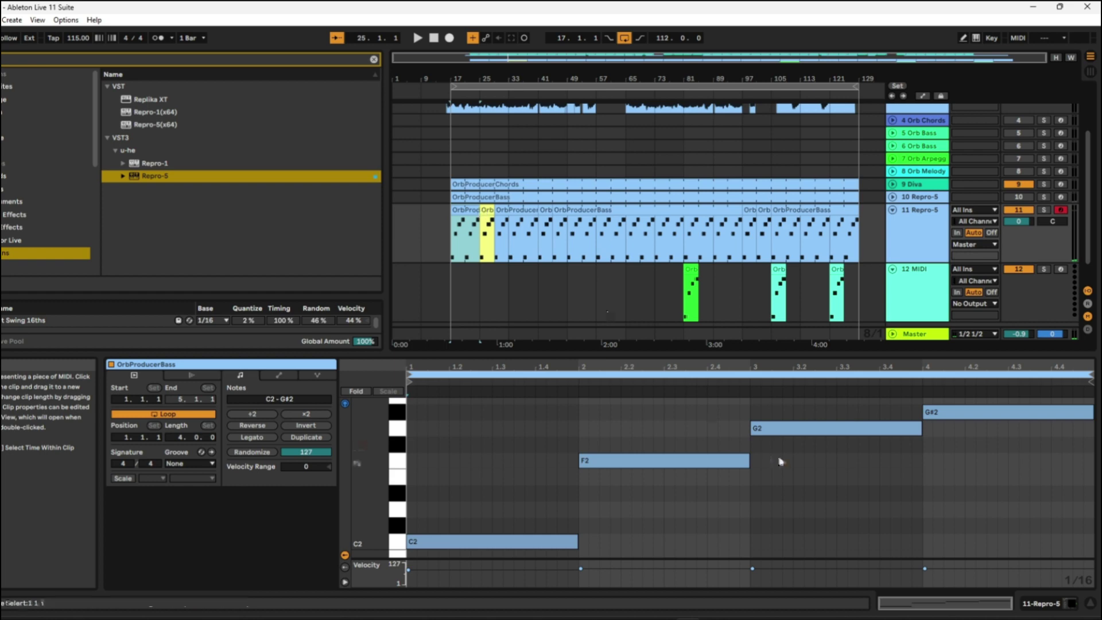
Step: Duplicate track 11 Repro-5 and delete the clip spanning bars 17 to 25 on the copy
right_click(944, 242)
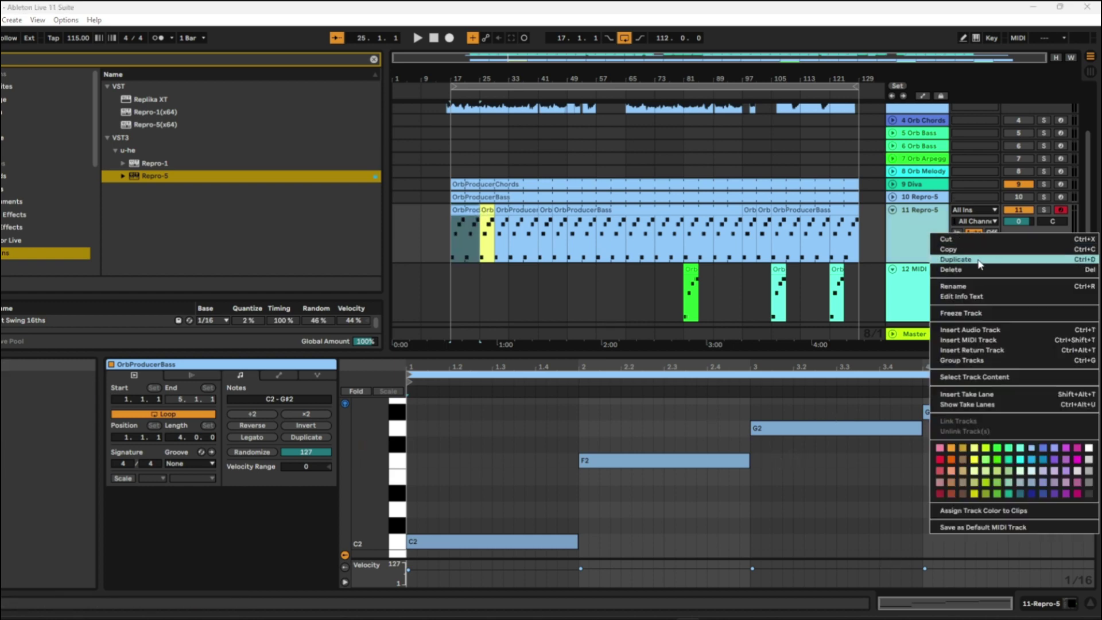
click(977, 257)
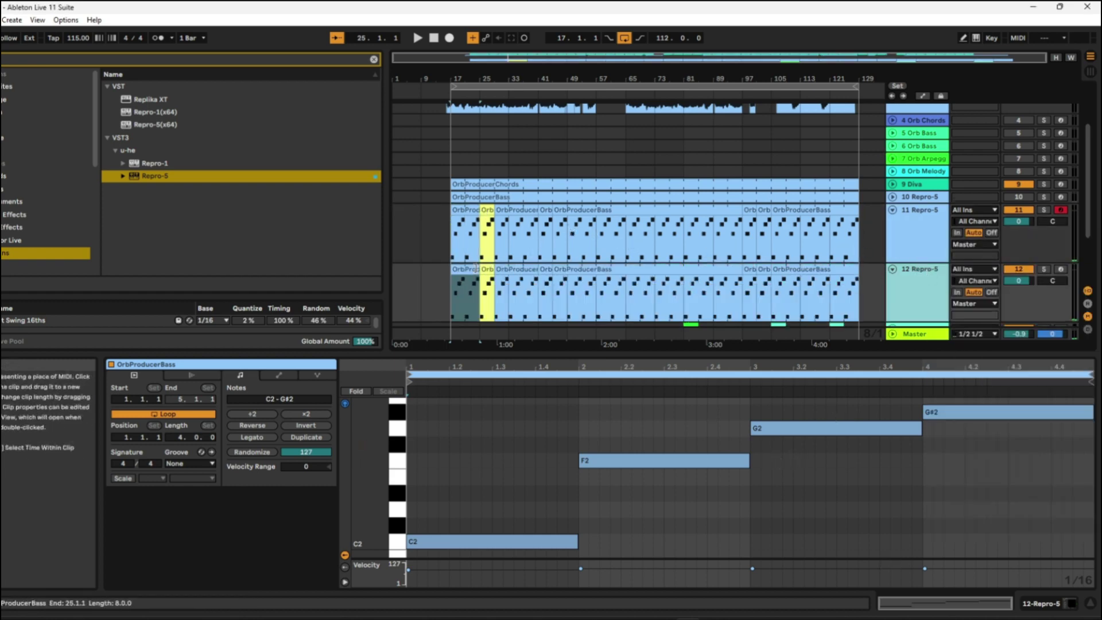
key(Delete)
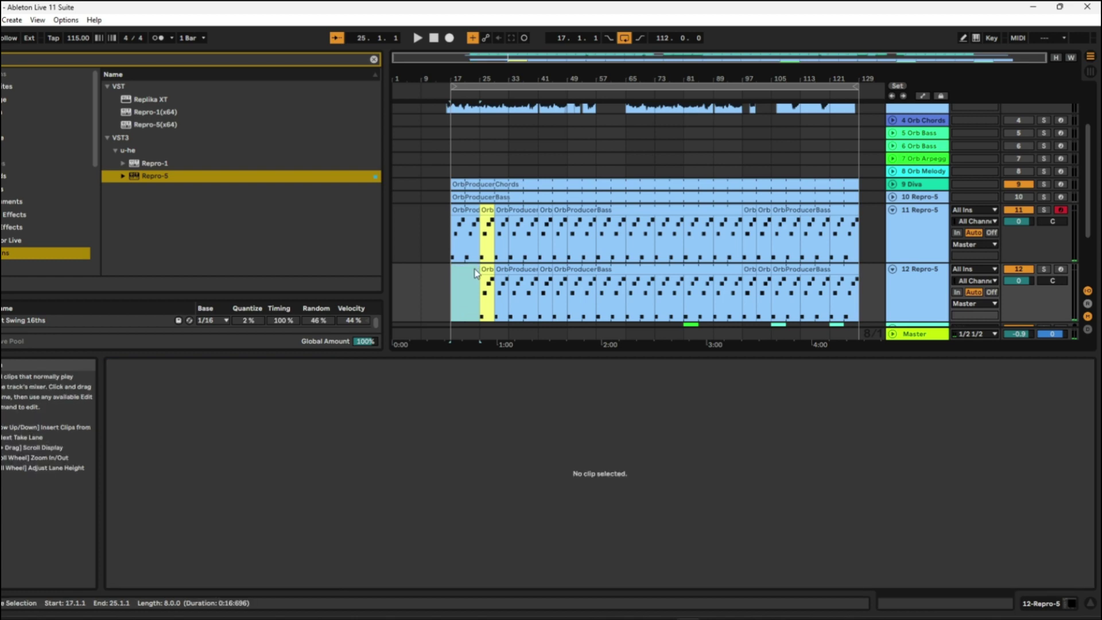
Step: Unmute track 10, move track 11's sustained-note clip from bar 17 to bar 25, and play from bar 17
click(1019, 197)
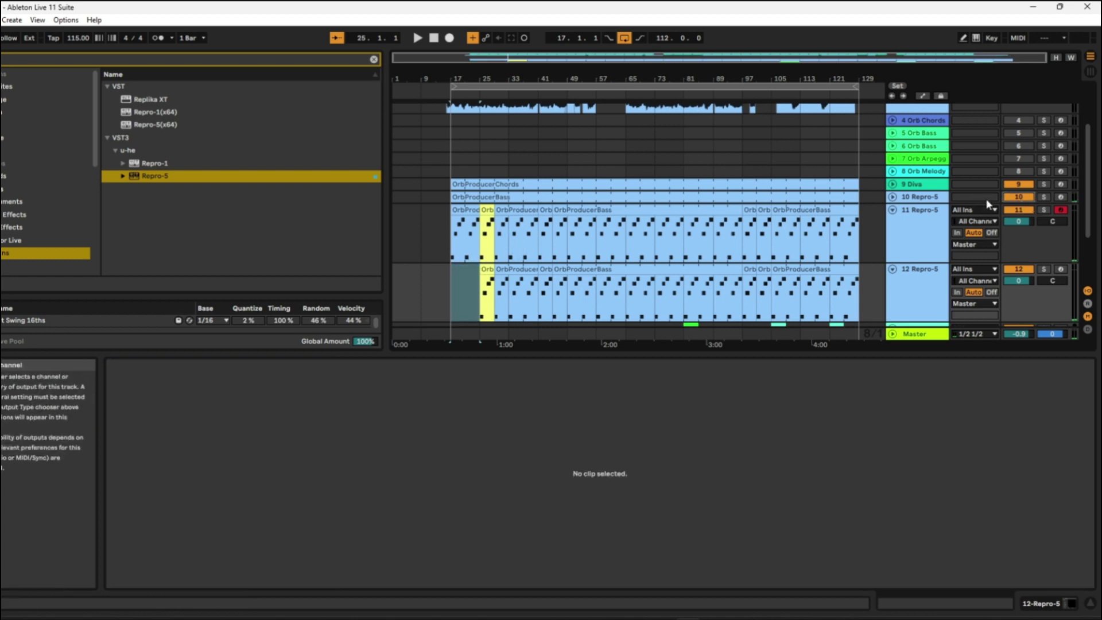
click(458, 206)
key(space)
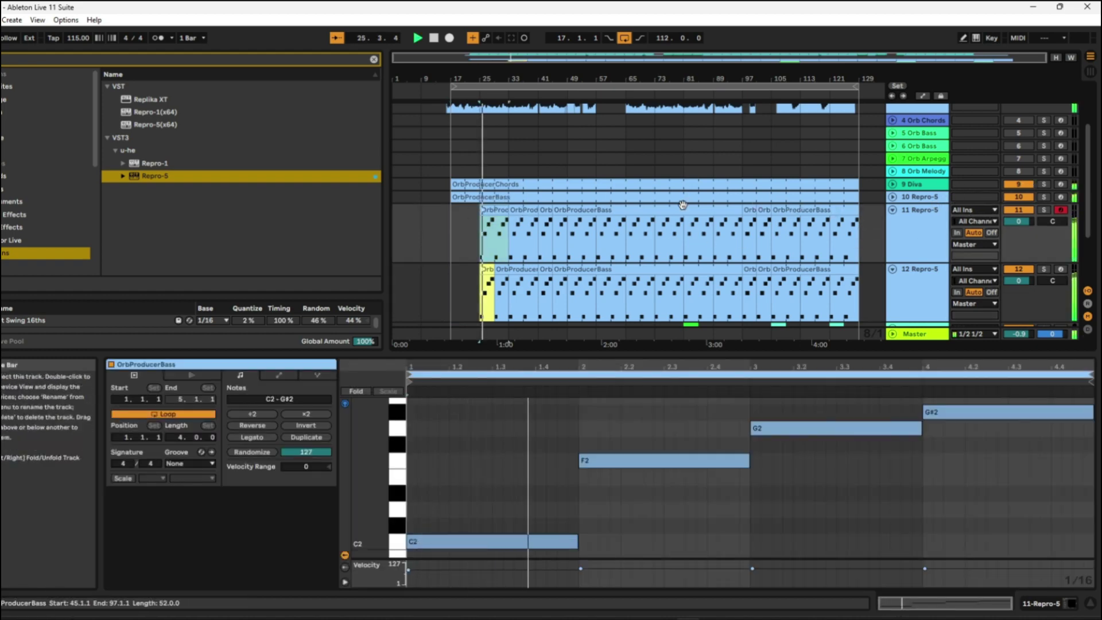
click(469, 198)
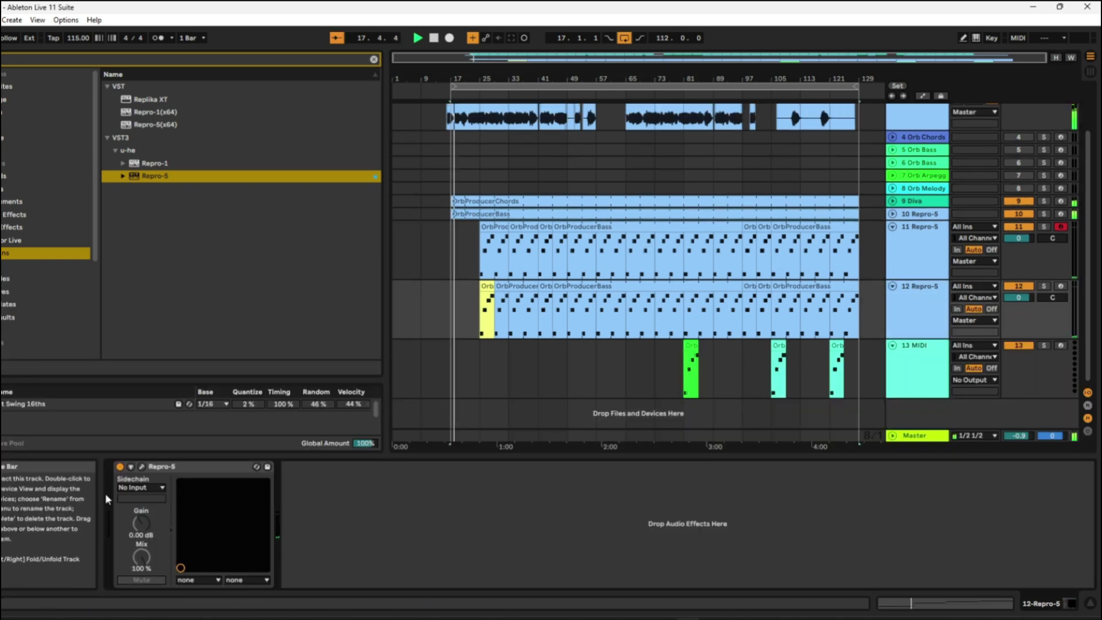
Step: Load the AZ Funk preset from the 01 Basses folder into track 12's Repro-5 synth
click(142, 466)
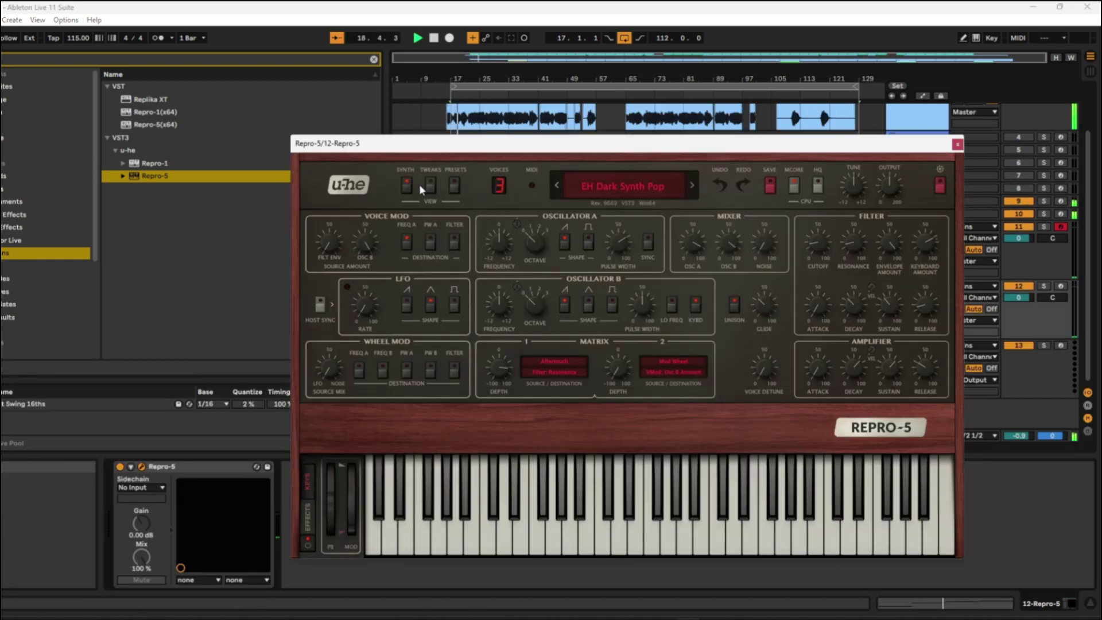
click(453, 186)
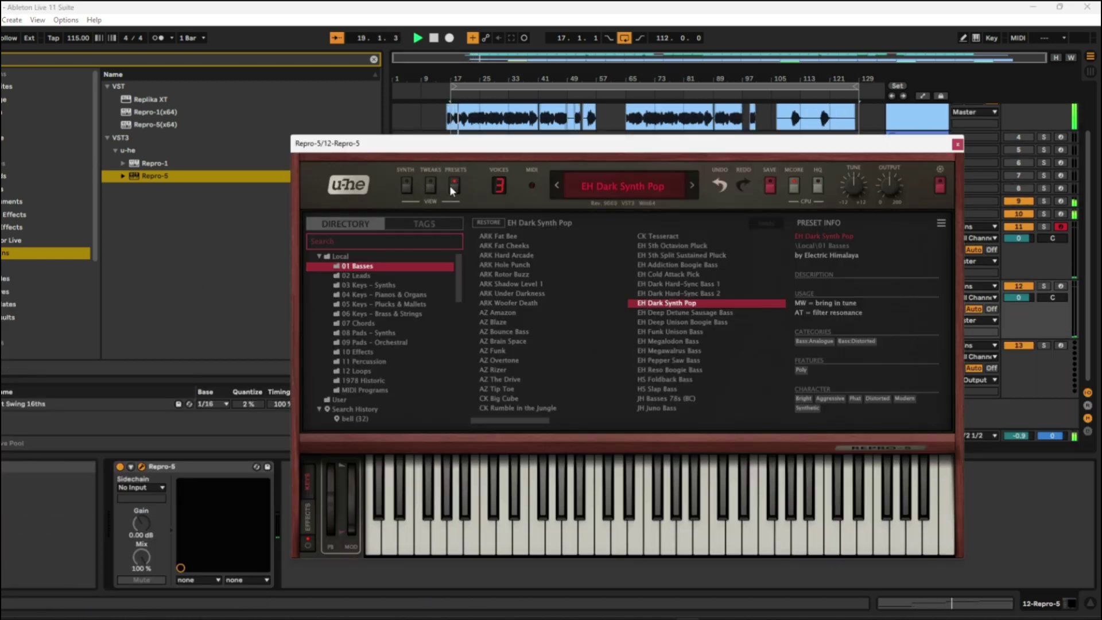
click(498, 352)
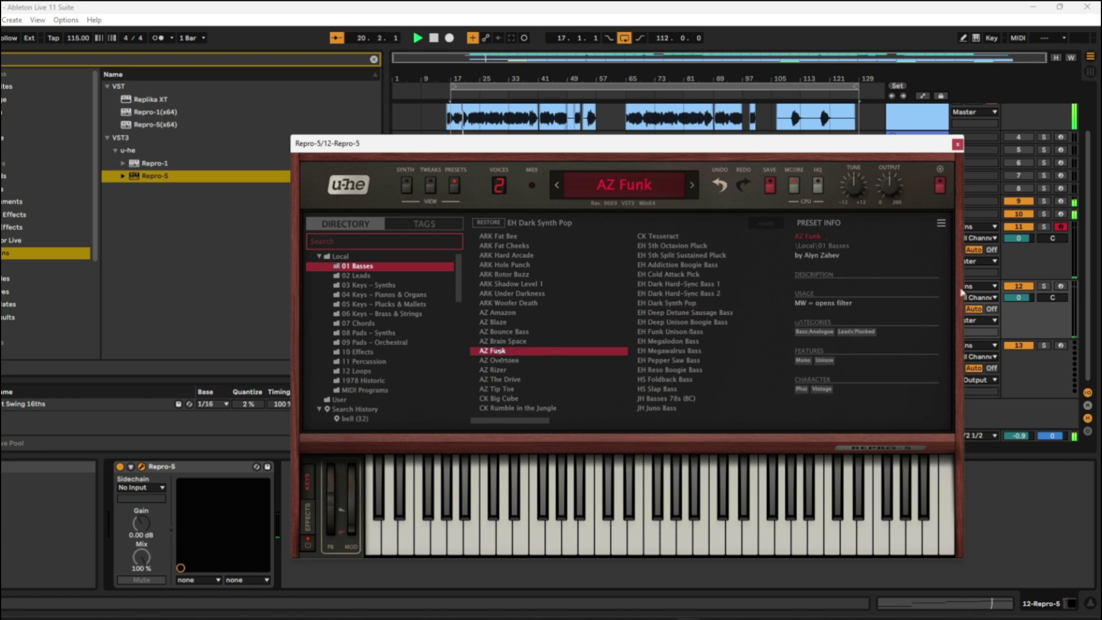
click(957, 145)
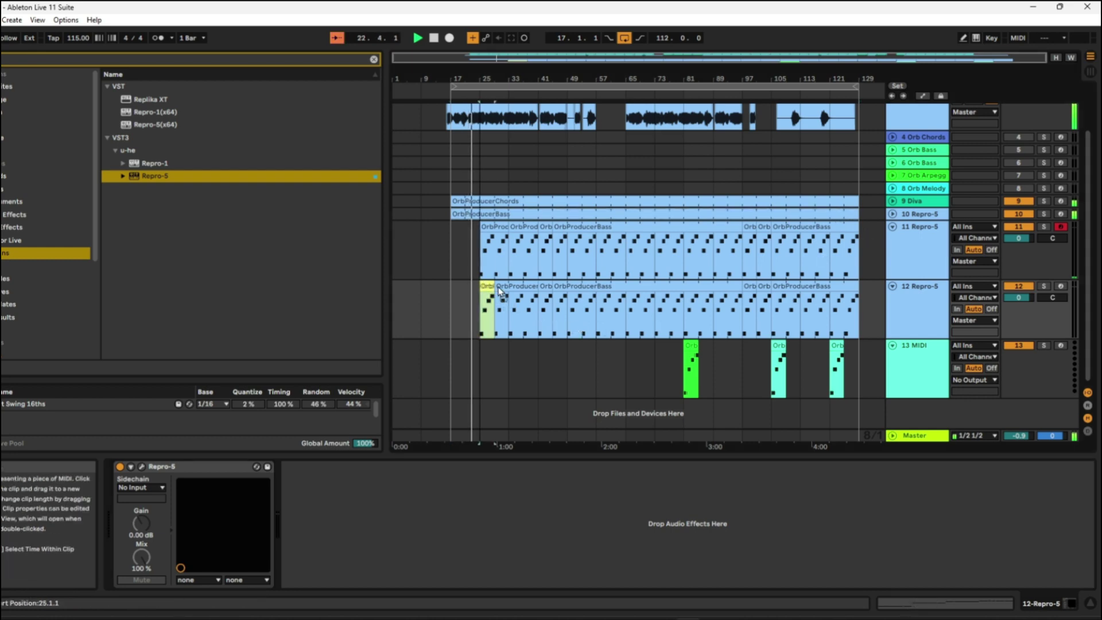
Step: Move track 12's yellow clip from bar 25 to bar 41 and clear bars 25 to 37 of that track
key(Delete)
click(516, 289)
key(Delete)
click(514, 287)
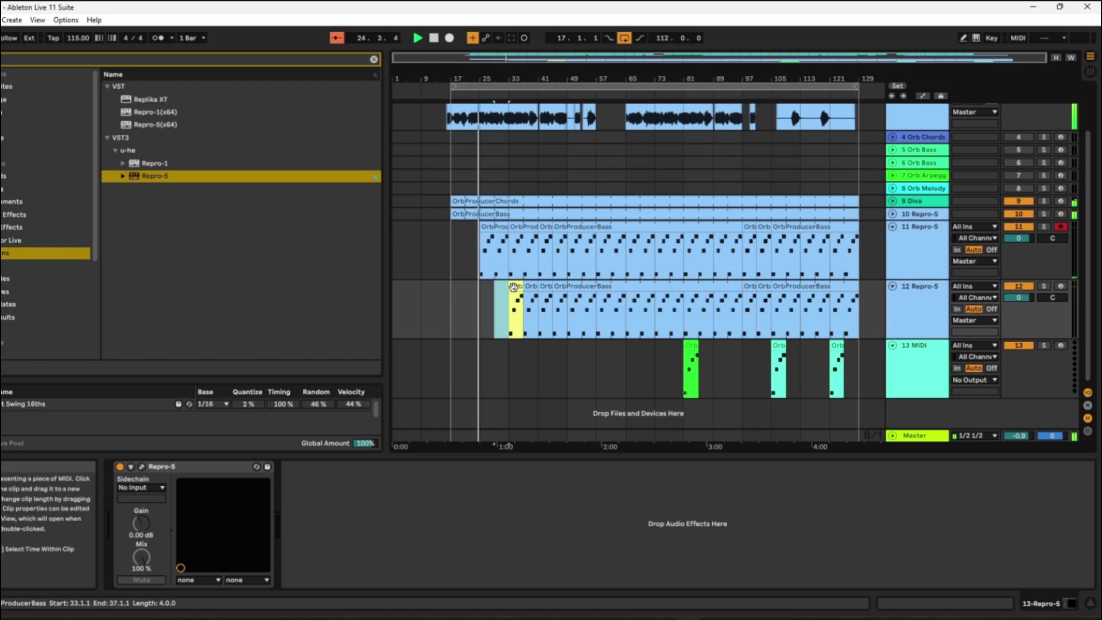
drag(514, 287, 550, 288)
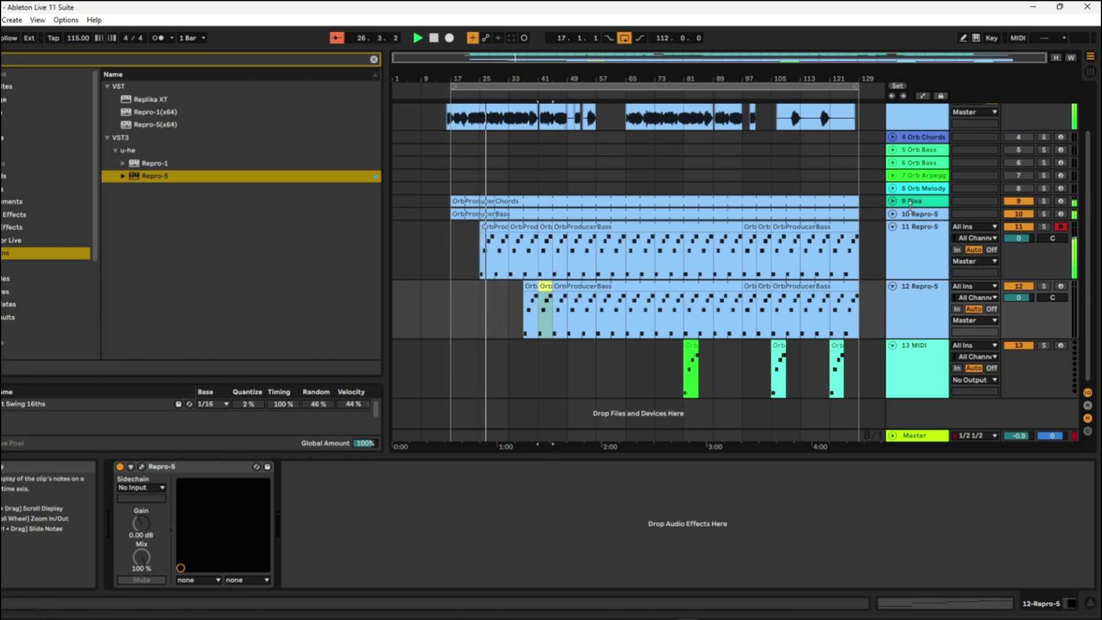
Step: Mute track 10, then move the green clip from bar 81 on track 13 to bar 25 on track 11 and play it
click(1018, 215)
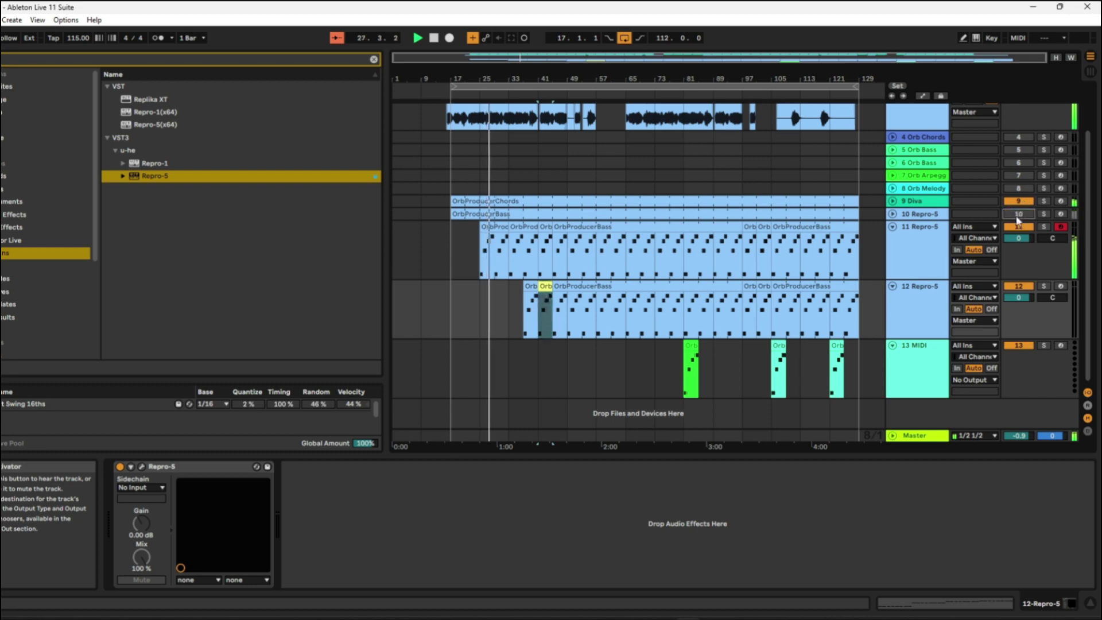
click(523, 268)
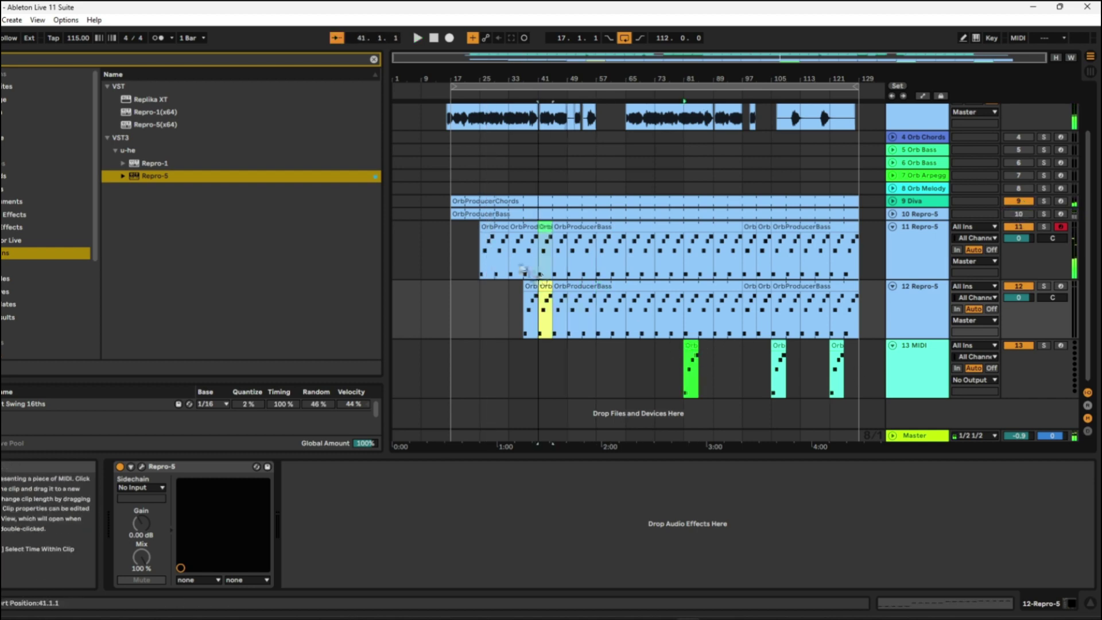
click(487, 251)
key(space)
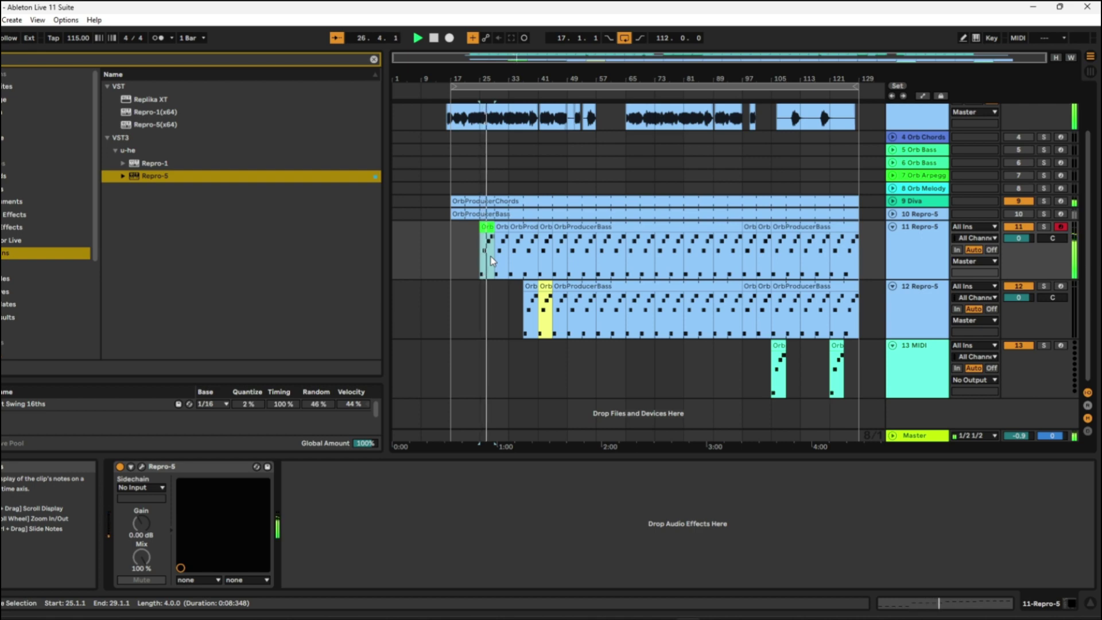
Step: Return the green clip to bar 81 on track 13, move track 12's yellow clip to bar 25, and play it
key(space)
drag(485, 229, 686, 367)
drag(543, 289, 487, 288)
key(space)
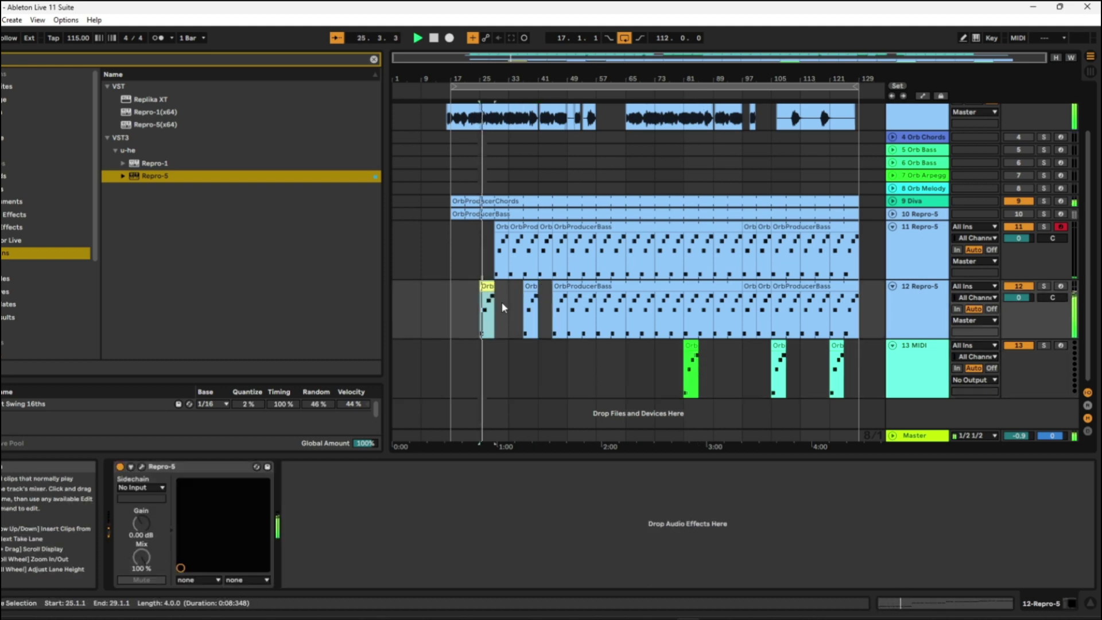
Step: Fill bars 25 to 41 of track 12 with the yellow pattern and delete track 11's clips from bar 29 to bar 45
click(508, 234)
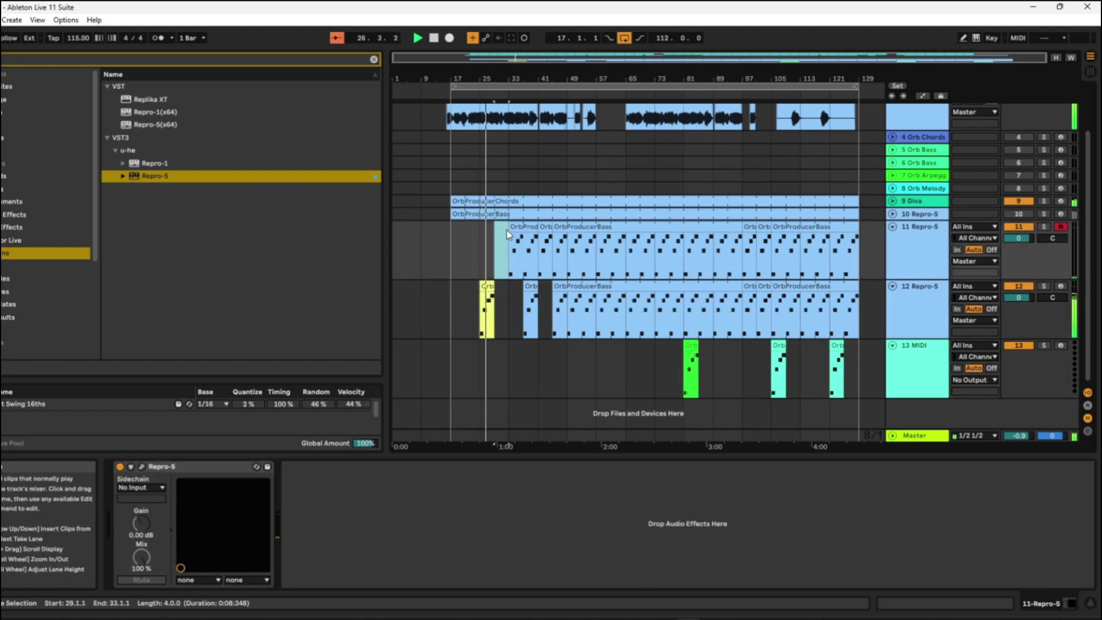
click(489, 287)
key(ctrl+d)
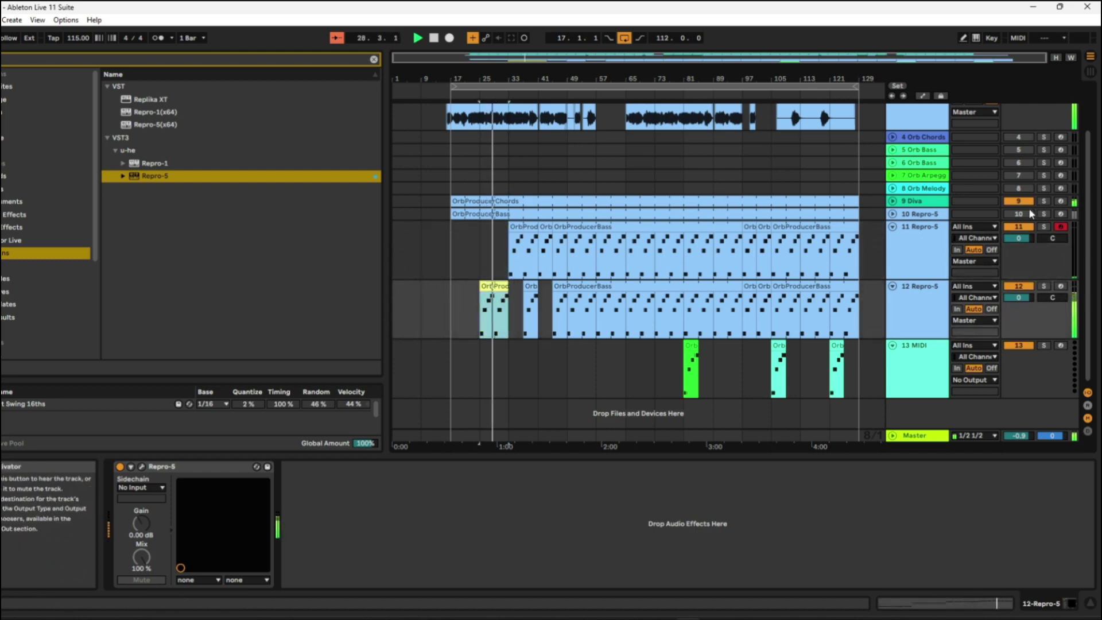
click(523, 252)
key(Delete)
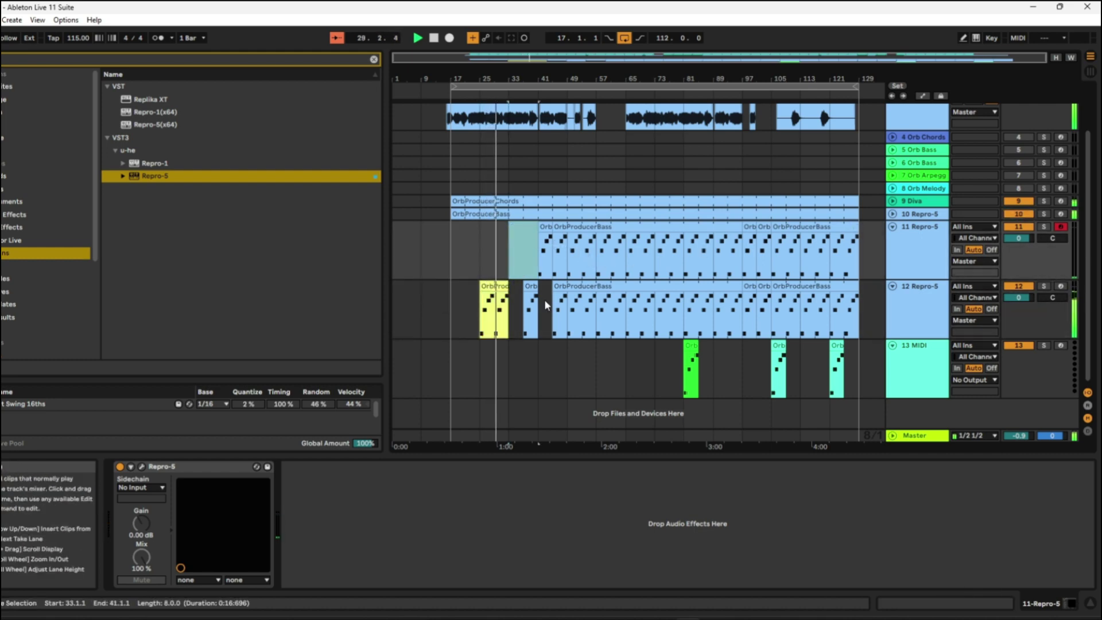
drag(551, 310, 481, 310)
key(ctrl+j)
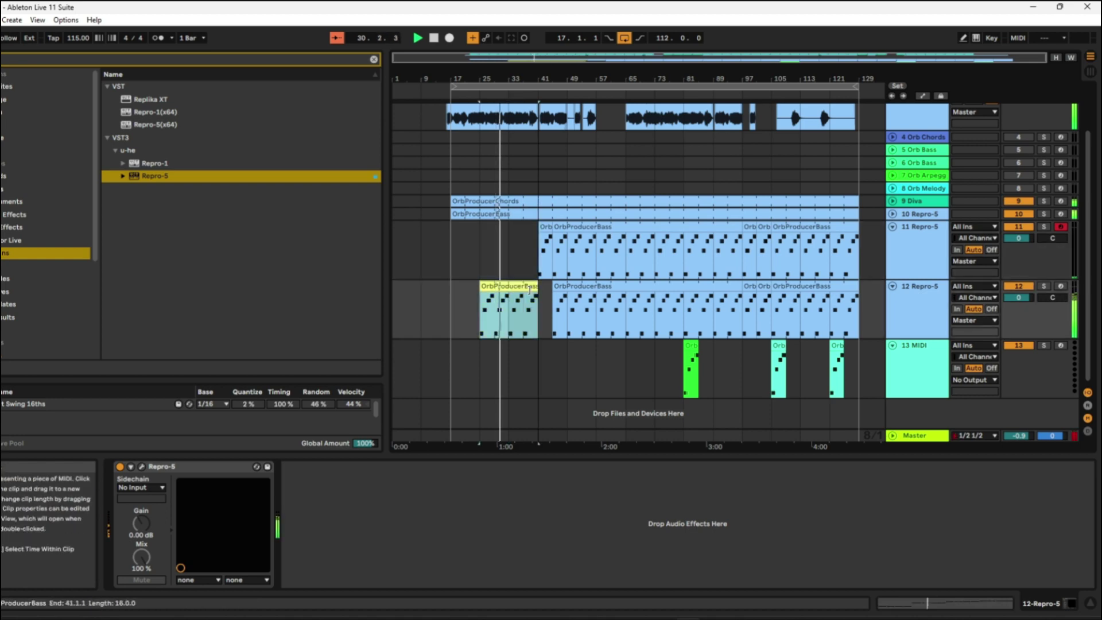
click(547, 226)
key(Delete)
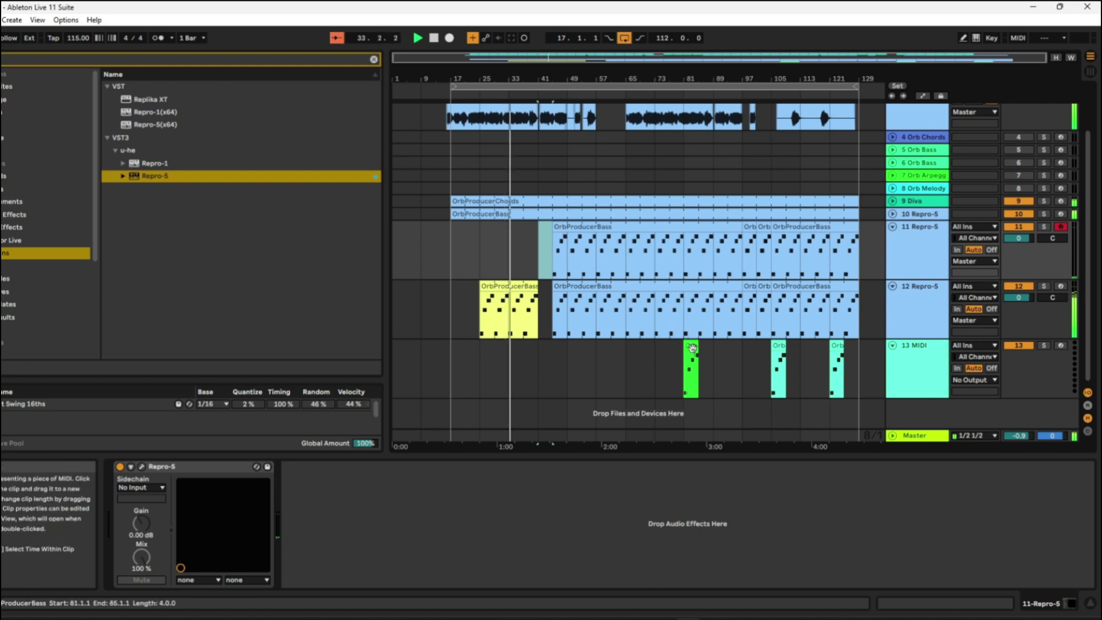
drag(692, 347, 562, 281)
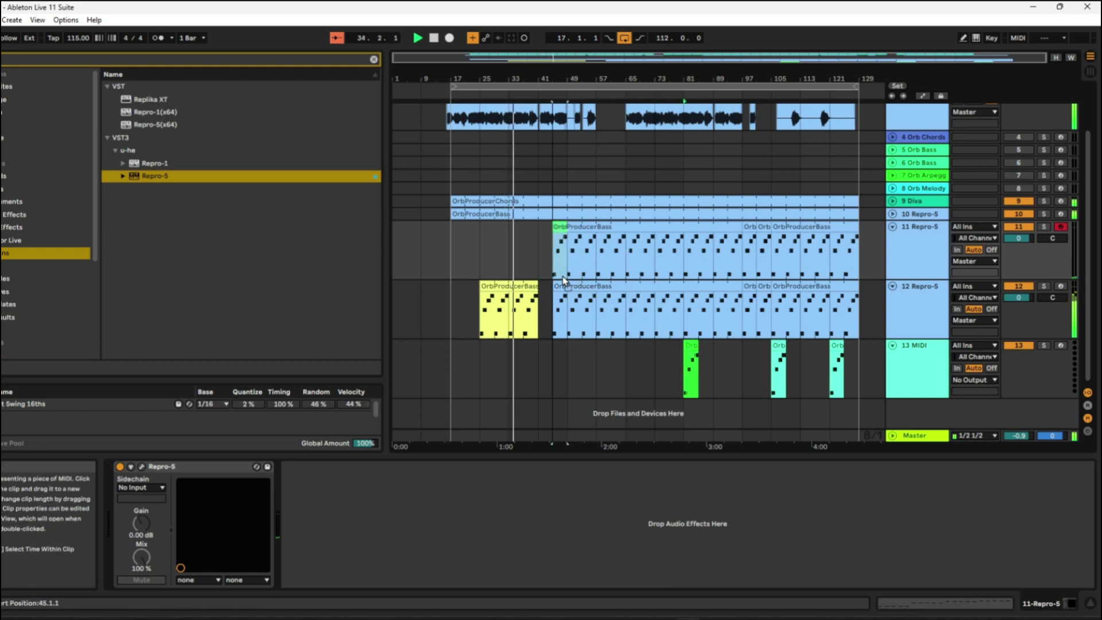
drag(556, 336, 692, 353)
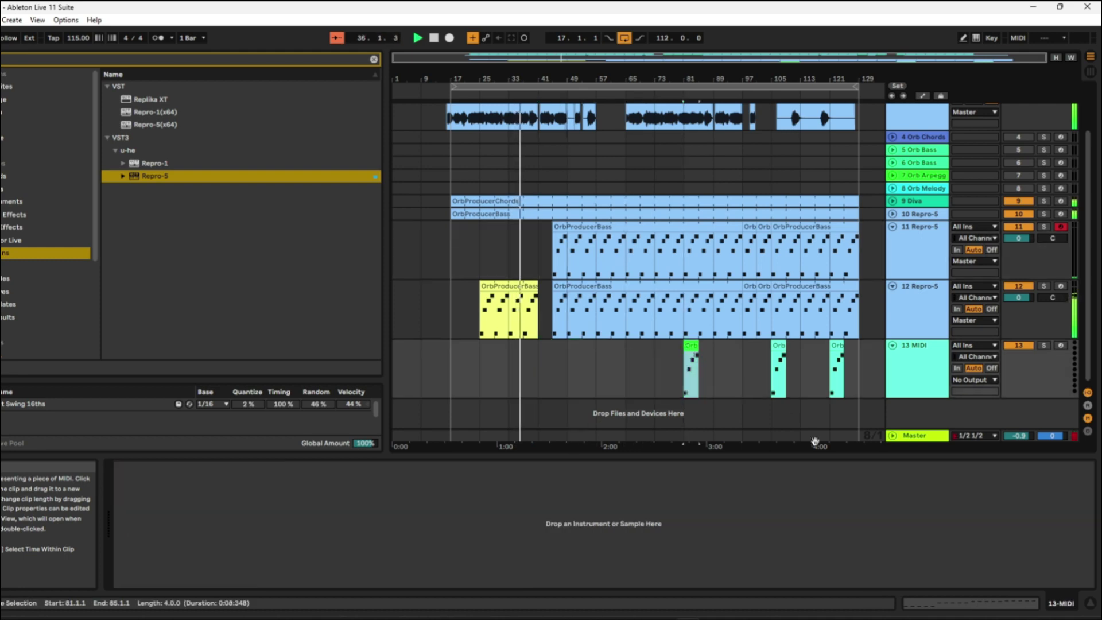
right_click(934, 246)
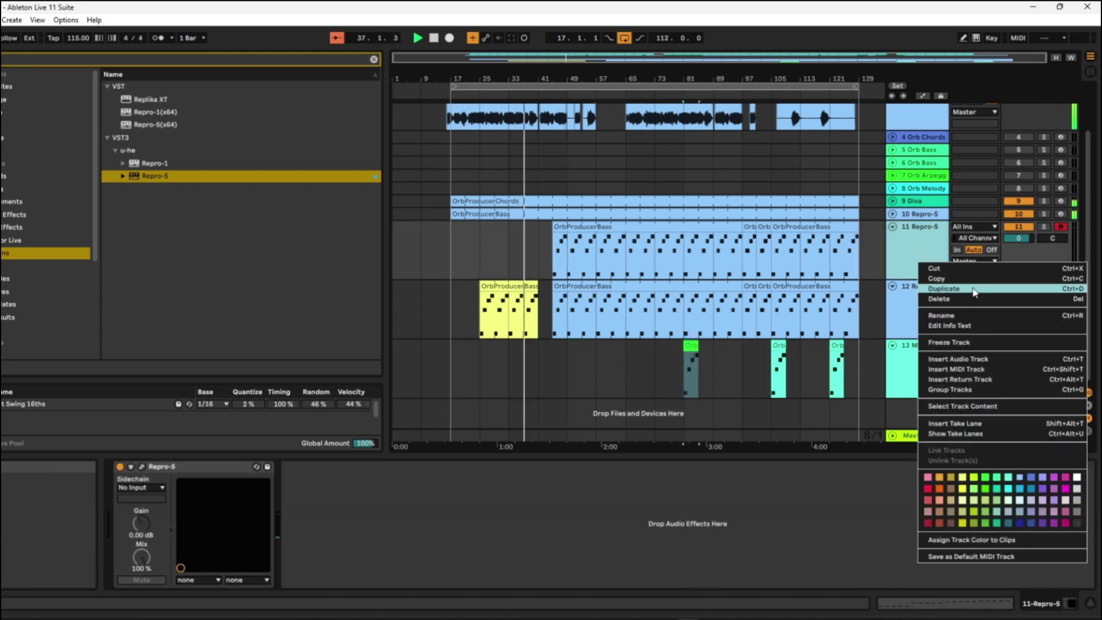
click(913, 235)
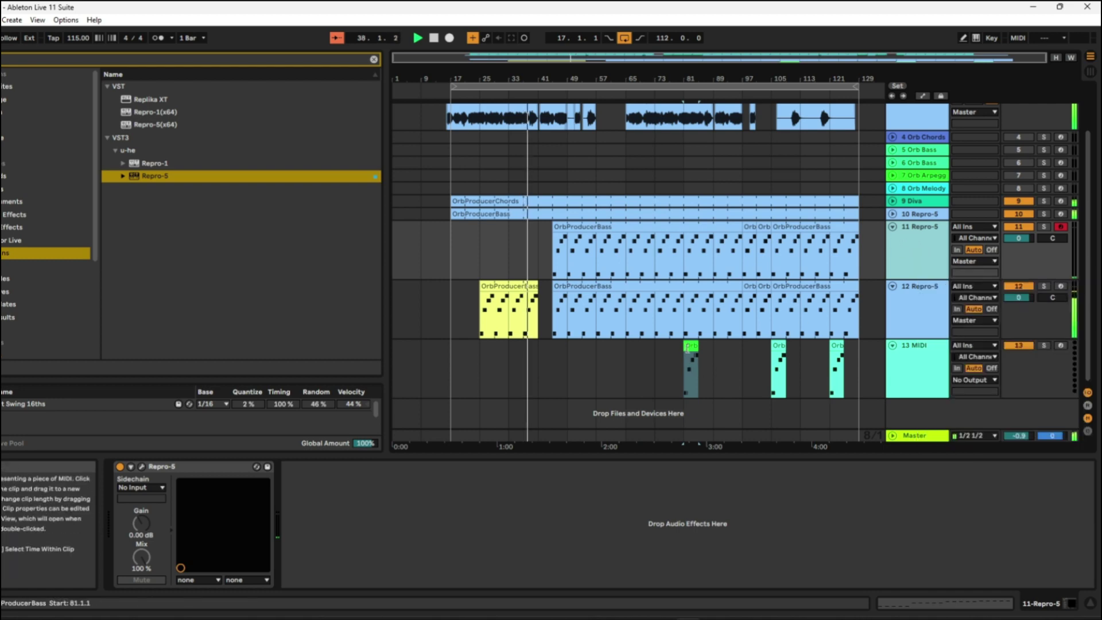
Step: Move the green clip to bar 41 on track 11, and delete all clips from bar 45 to 129 on tracks 11 and 12
drag(692, 353, 547, 235)
click(562, 226)
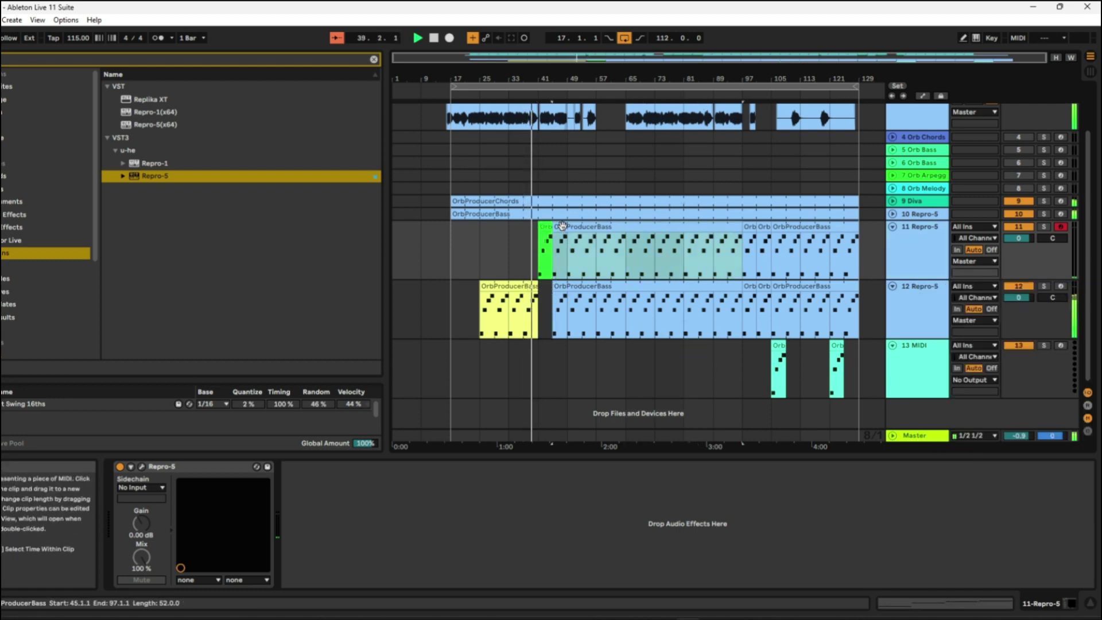
shift+click(849, 283)
key(Delete)
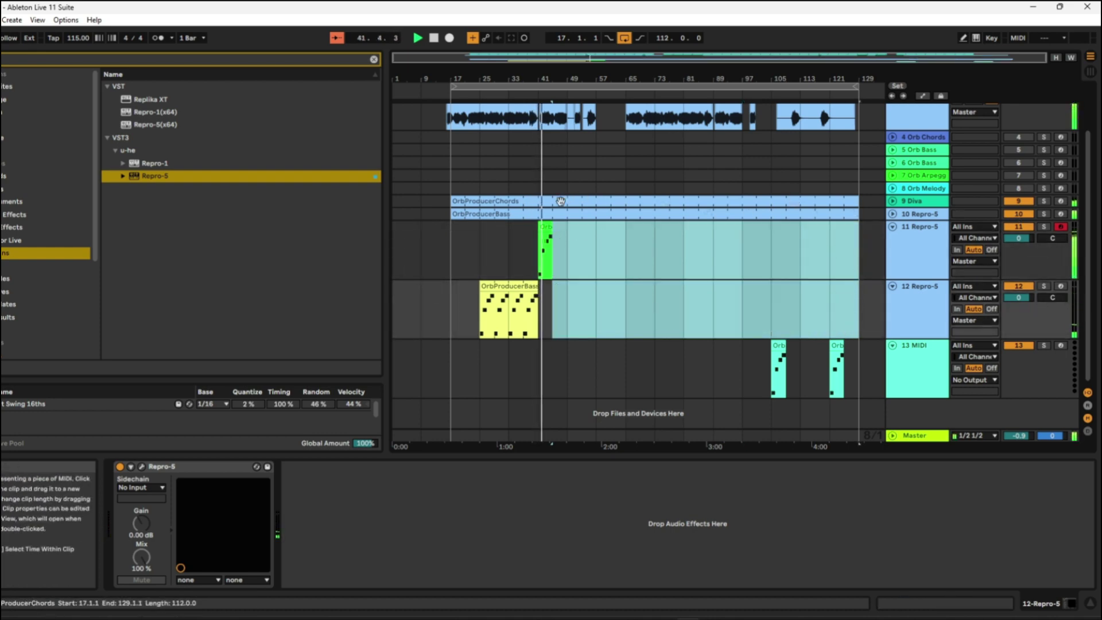
Step: Expand track 10 Repro-5 and delete its section between bars 41 and 49
click(893, 213)
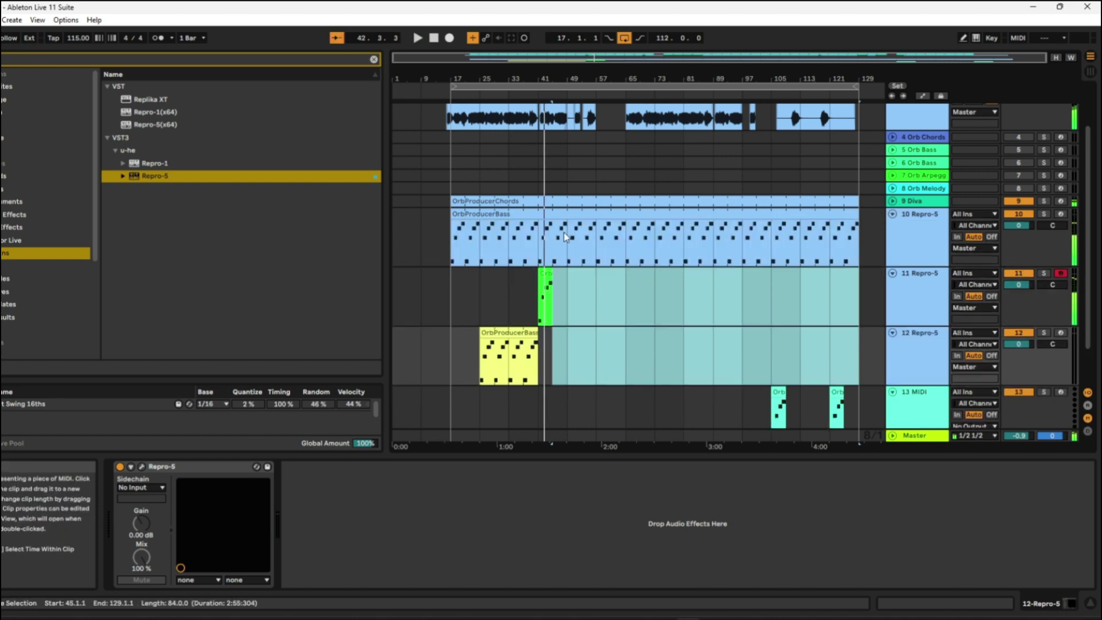
drag(537, 244, 568, 244)
key(Delete)
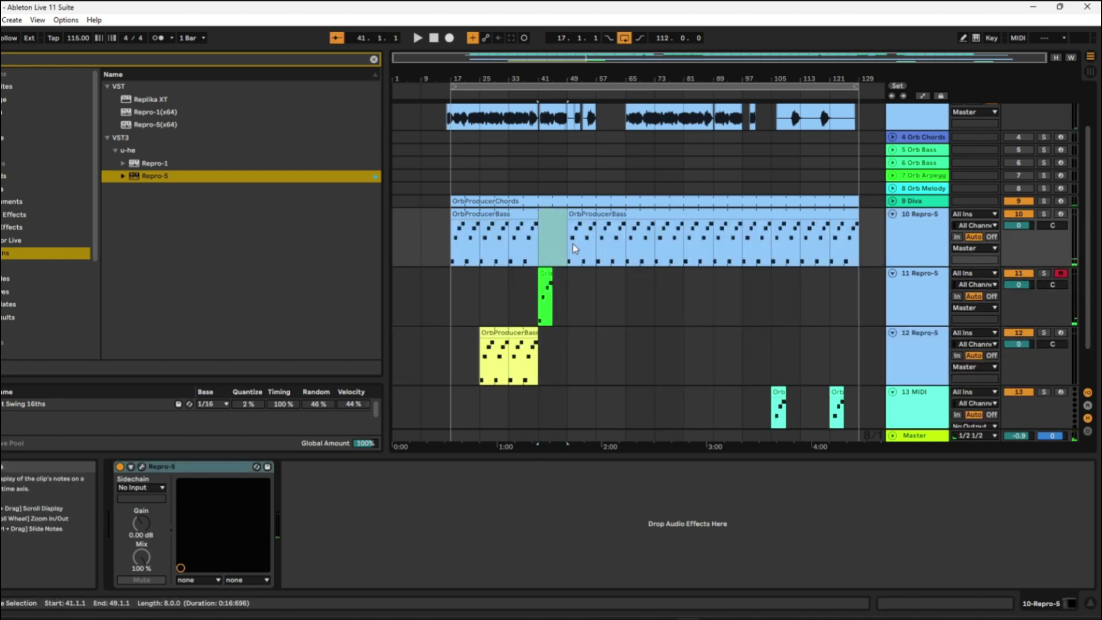
Step: Extend the green pattern on track 11 to bar 49, fold tracks 10 to 12, and play the arrangement from the first section
click(892, 272)
click(547, 273)
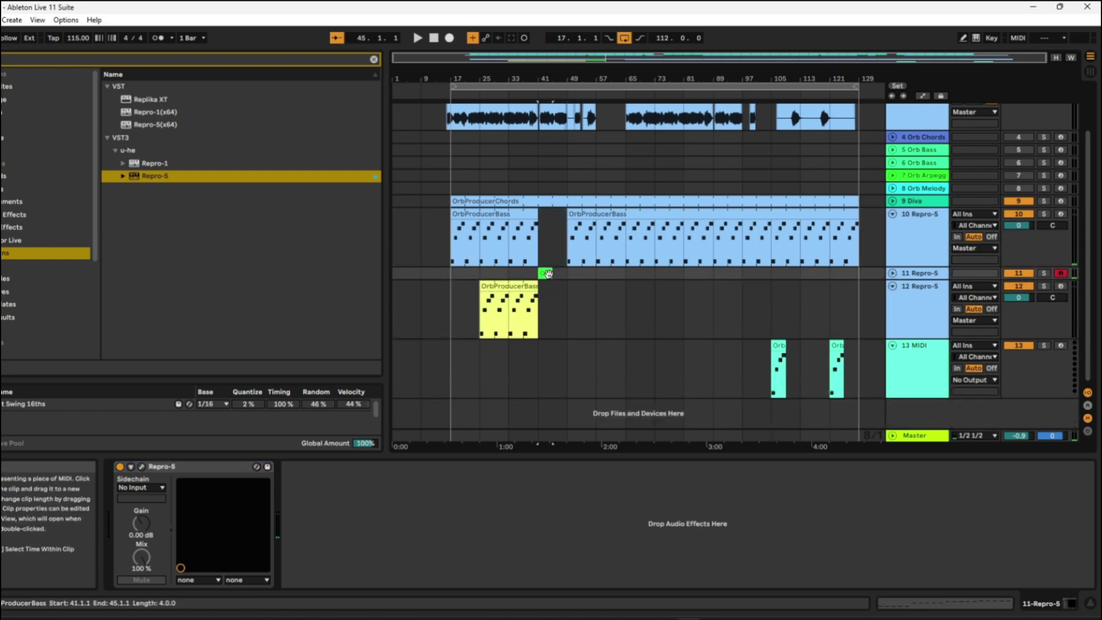
click(892, 214)
click(893, 240)
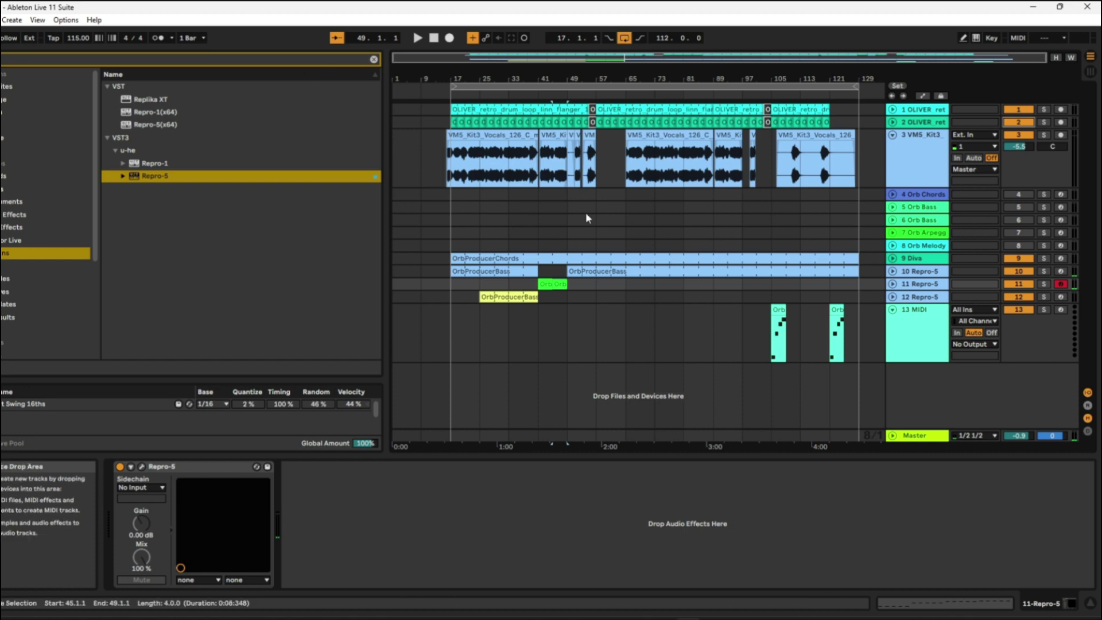
click(472, 94)
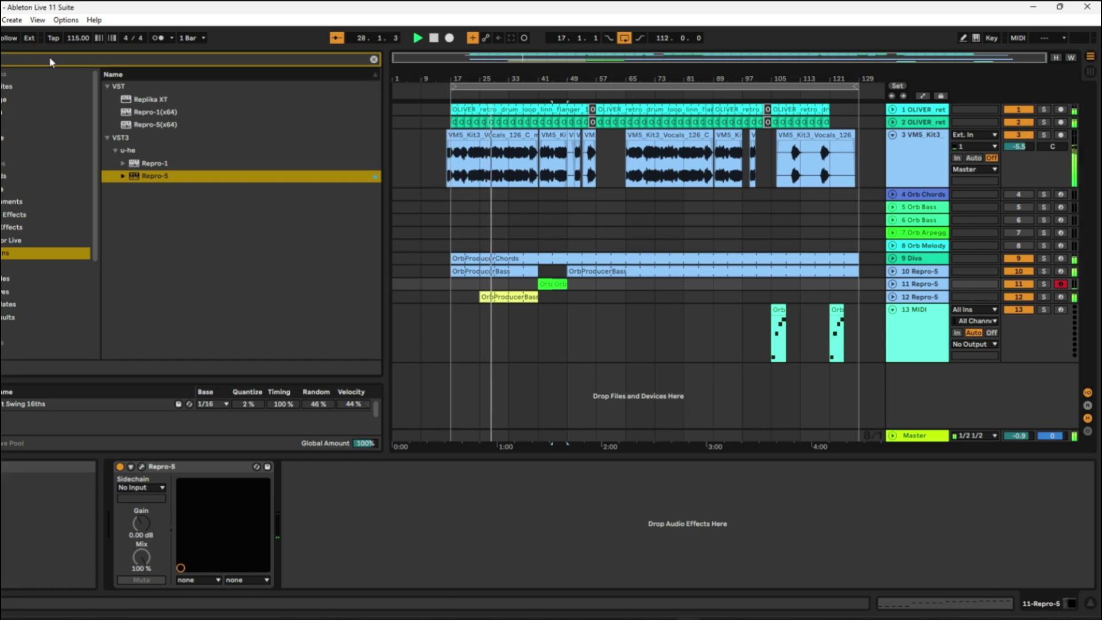
Step: Search the plug-ins for "kick", add Kickstart 2 to track 10 Repro-5, and close its plug-in window
text(kick)
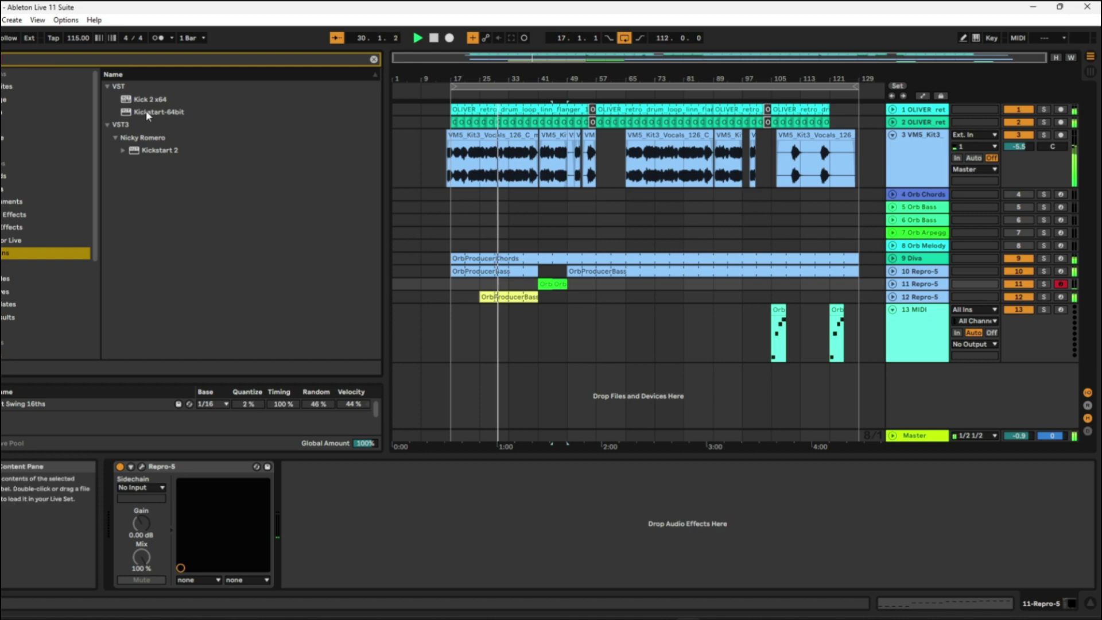
click(123, 151)
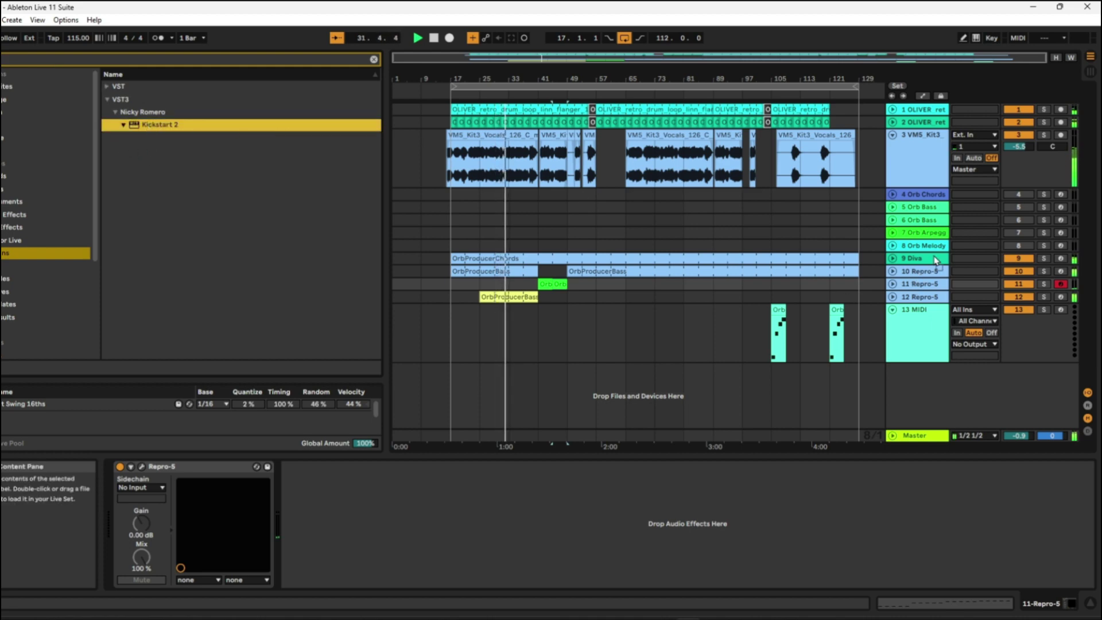
drag(922, 276, 919, 271)
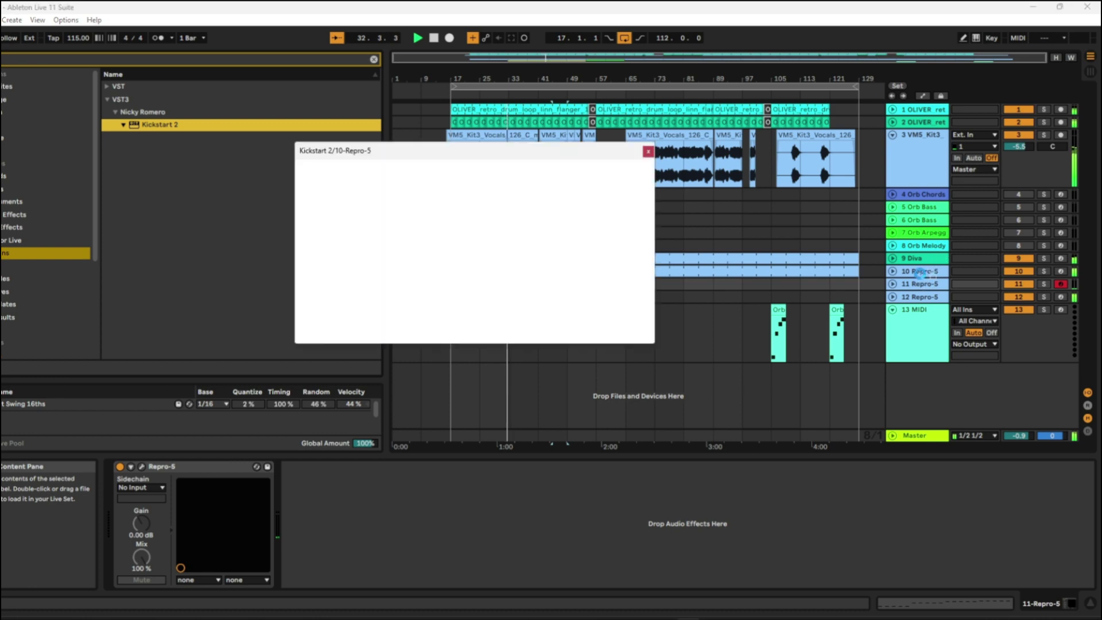
click(647, 151)
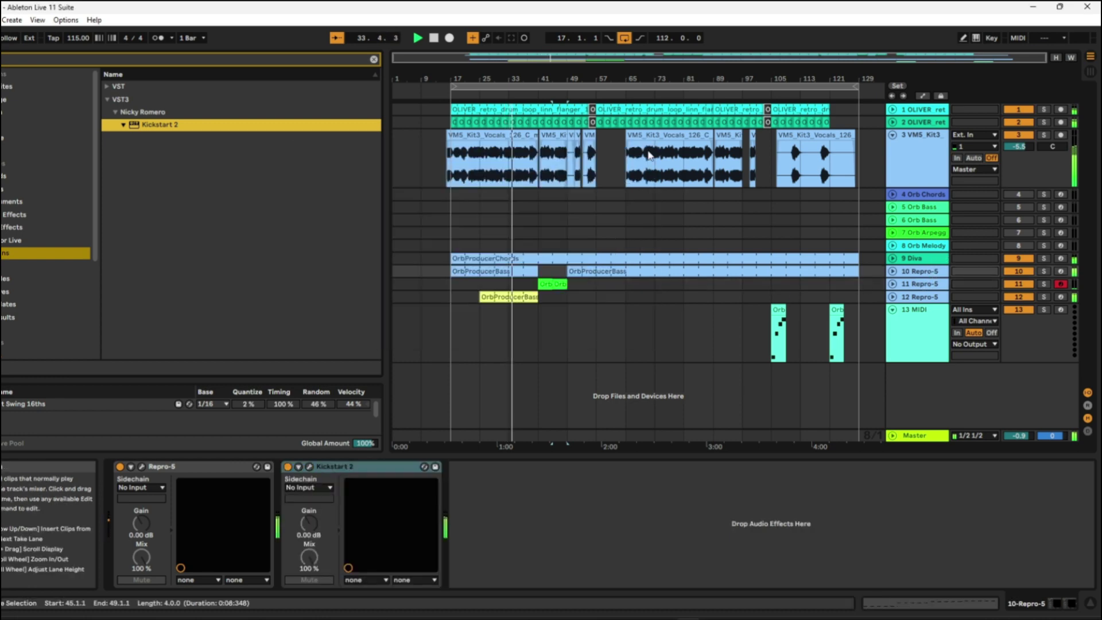
Step: Copy the Kickstart 2 device from track 10 onto tracks 11 Repro-5, 12 Repro-5 and 9 Diva
click(380, 467)
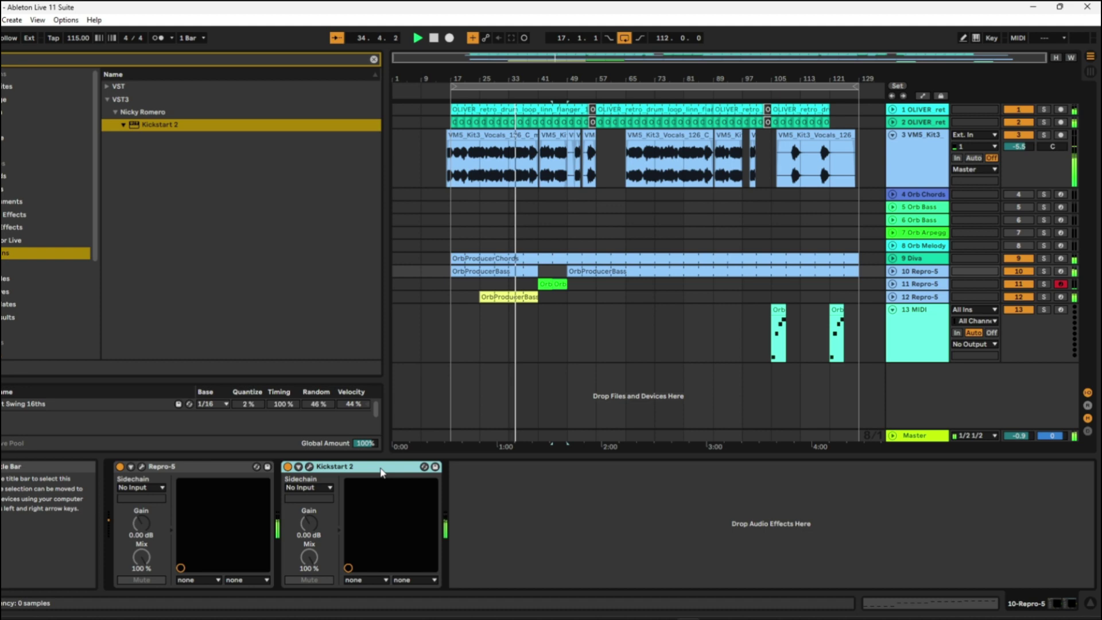
click(476, 530)
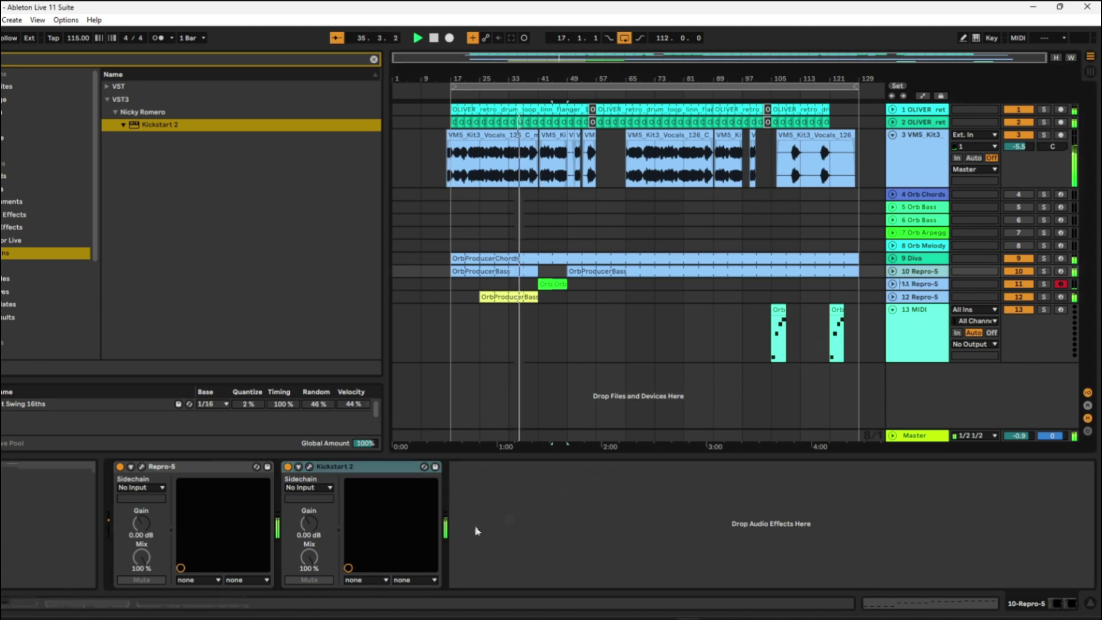
click(917, 283)
click(601, 545)
key(Down)
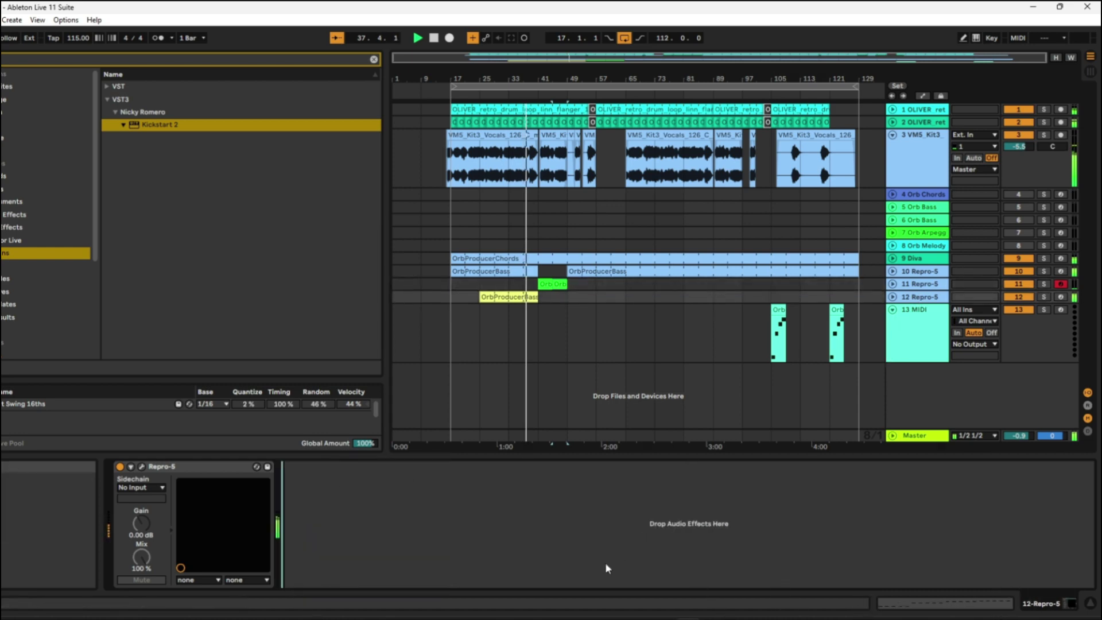
key(Up)
key(Up)
key(Up)
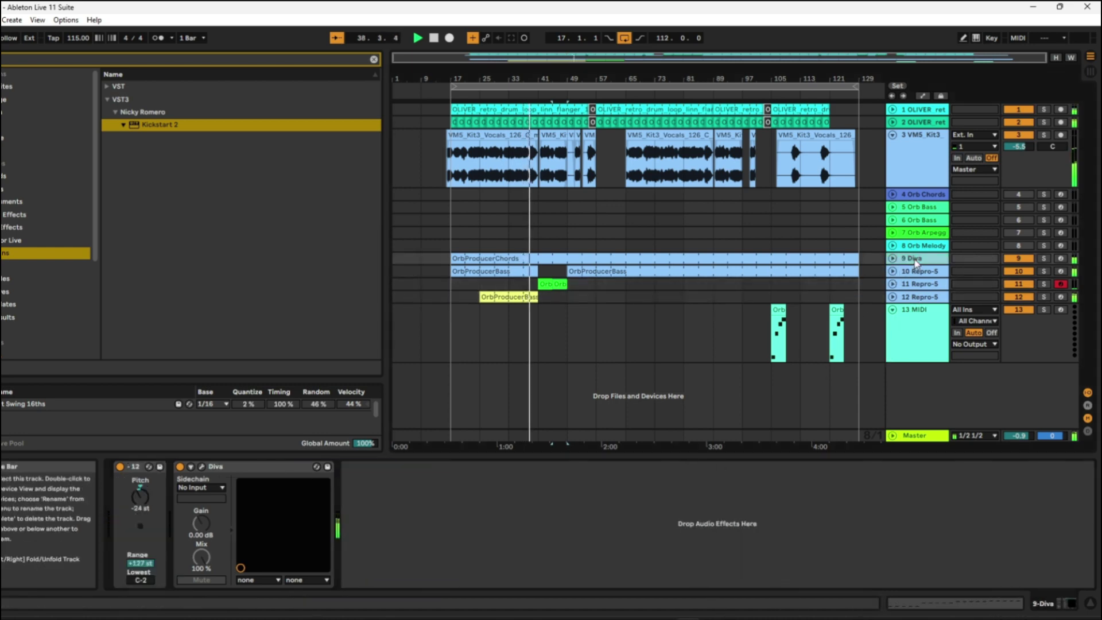
key(Return)
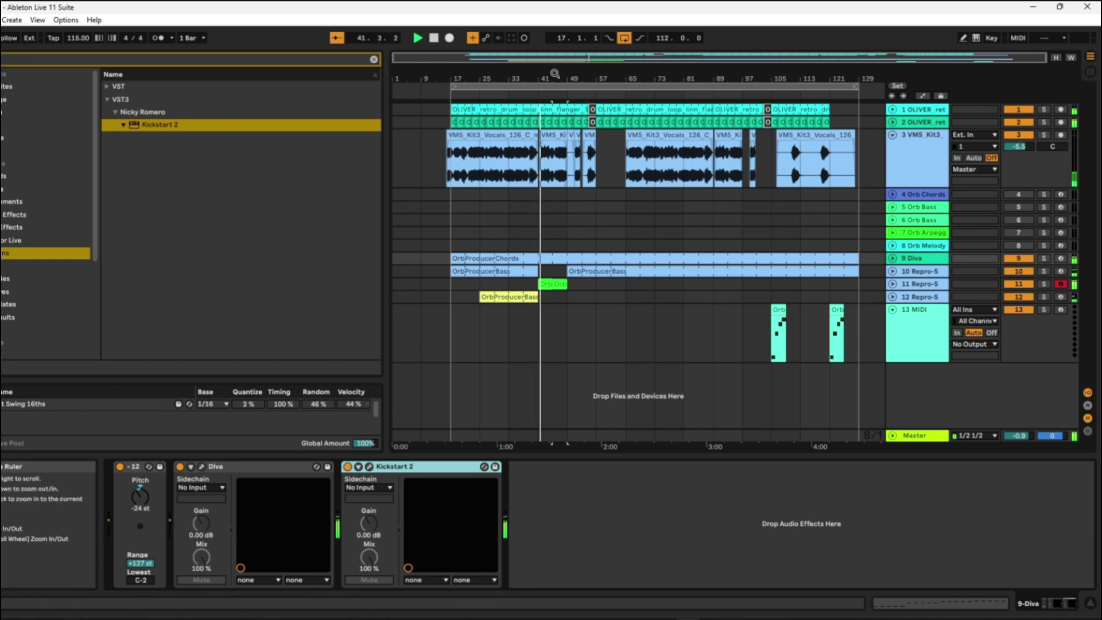
Step: Unfold track 11, stop playback, and delete the chords on track 9 Diva between bars 41 and 49
click(892, 284)
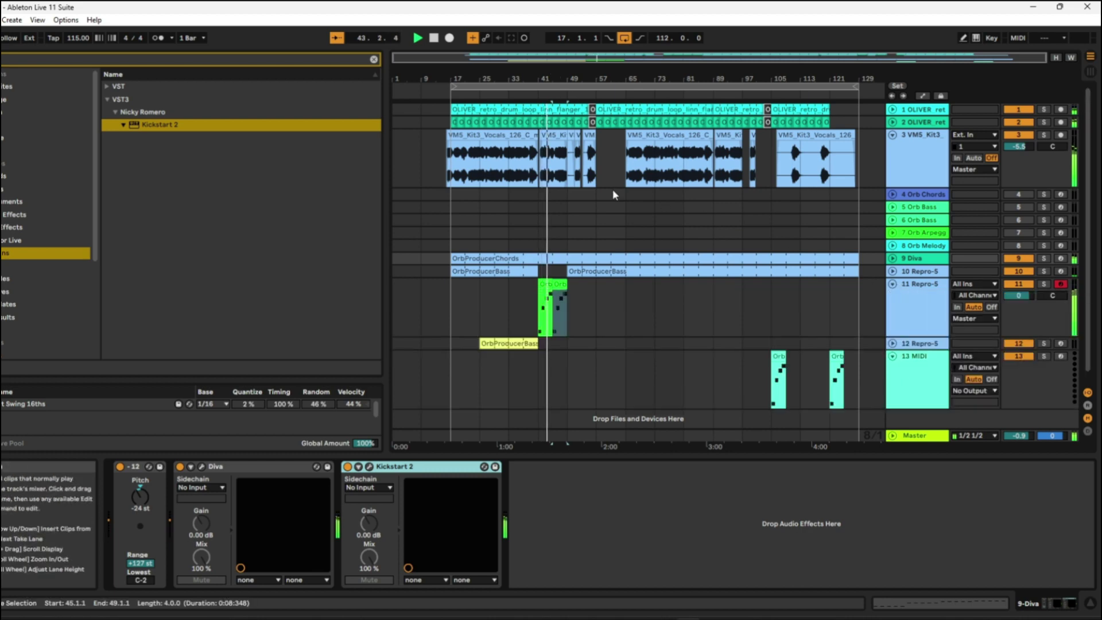
drag(549, 81, 549, 143)
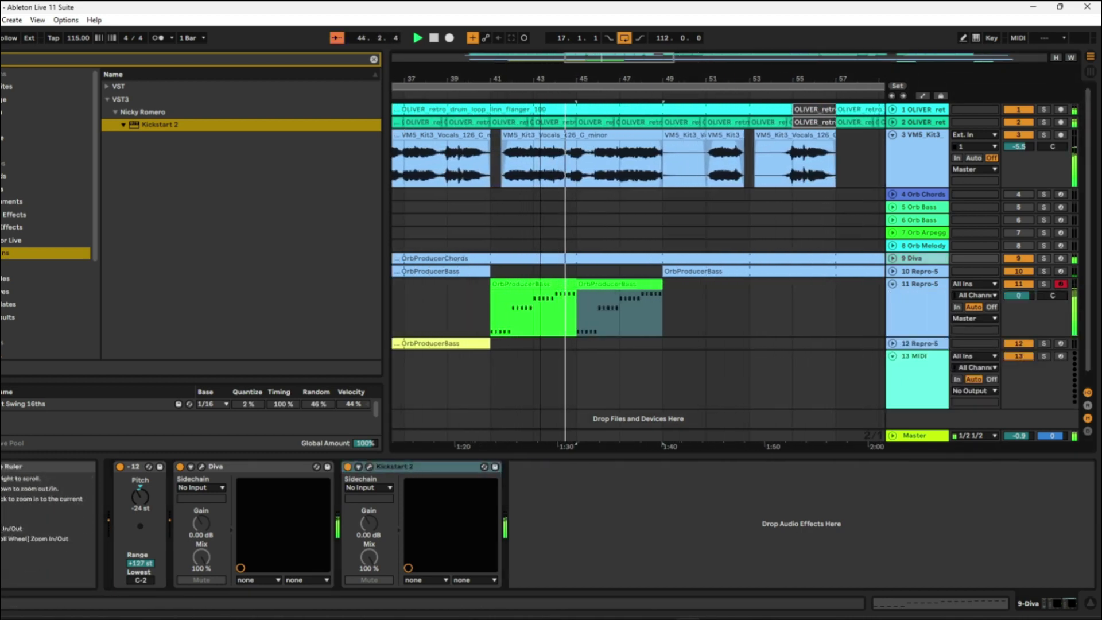
key(space)
drag(492, 247, 662, 274)
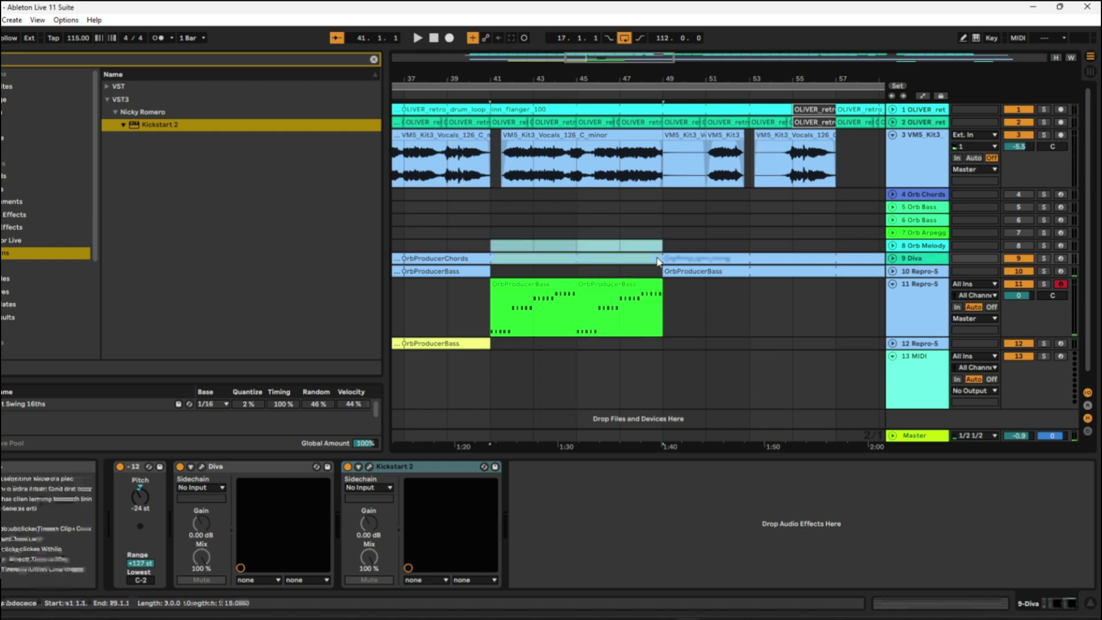
Step: Play the section from bar 41 and open the notes of track 11's first green clip
click(505, 287)
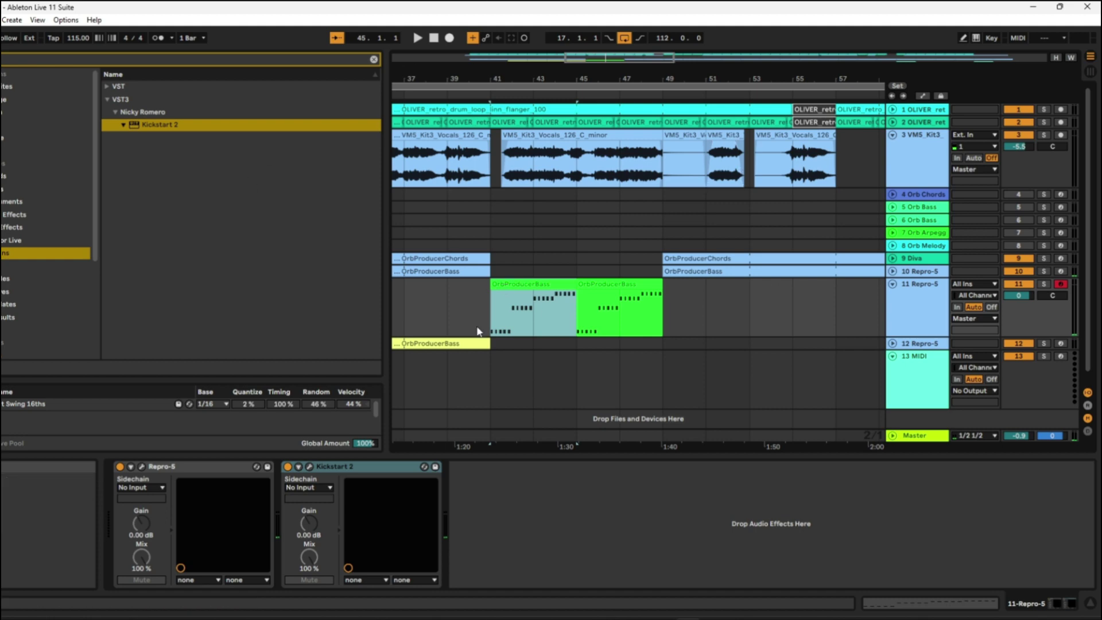
key(space)
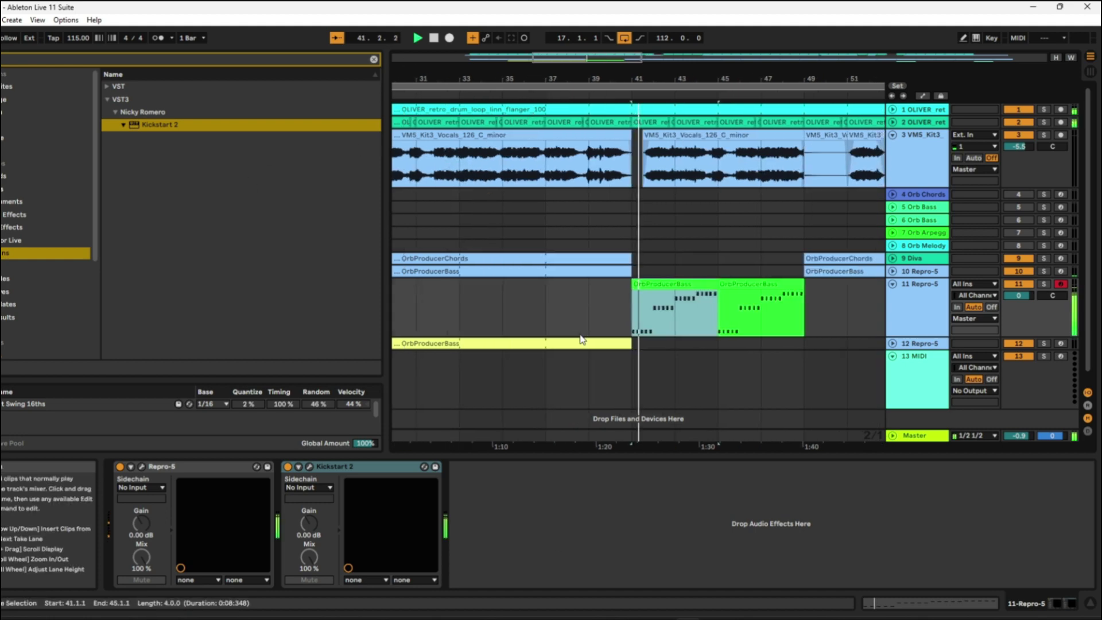
key(space)
double_click(638, 282)
key(space)
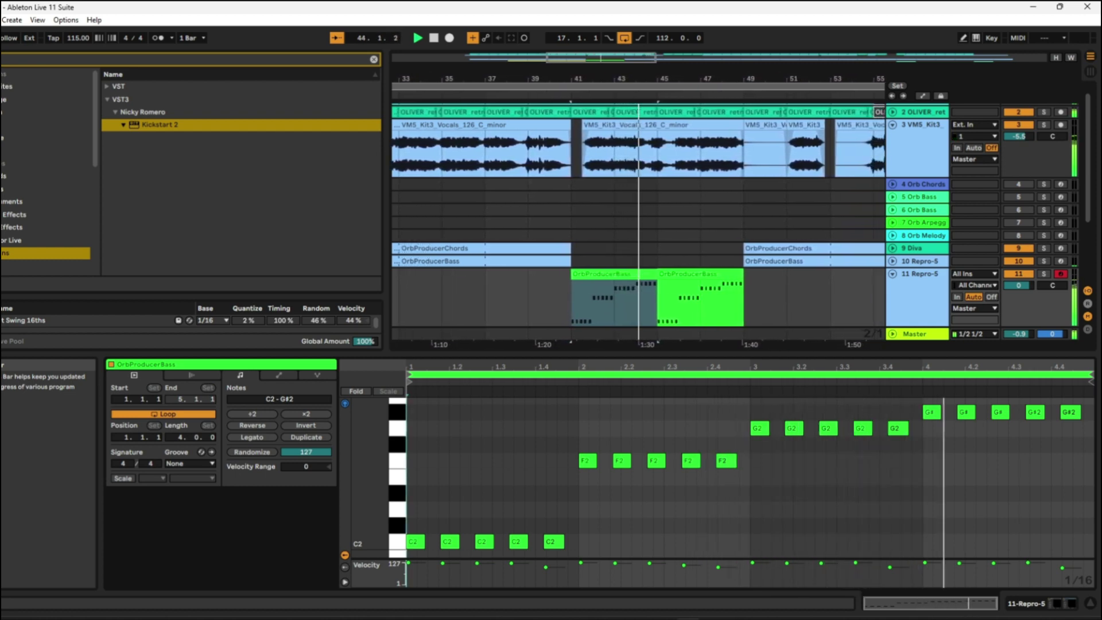
Step: Quantize the first green clip's note starts to 1/16 at 100%, and duplicate it over the clip at bar 45
key(space)
click(503, 431)
right_click(511, 418)
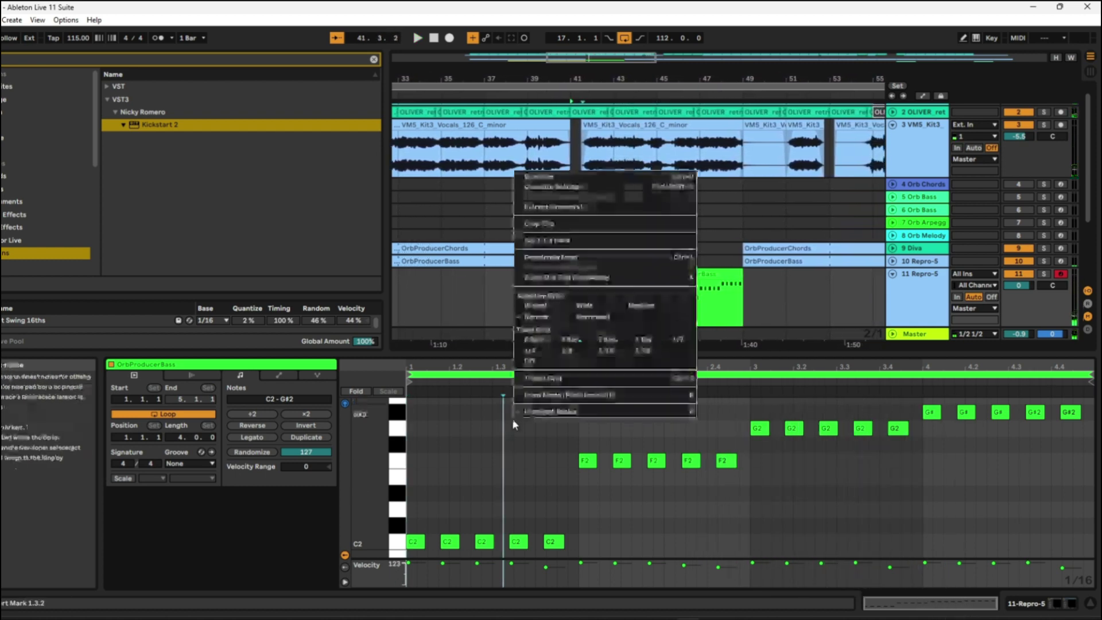
click(556, 187)
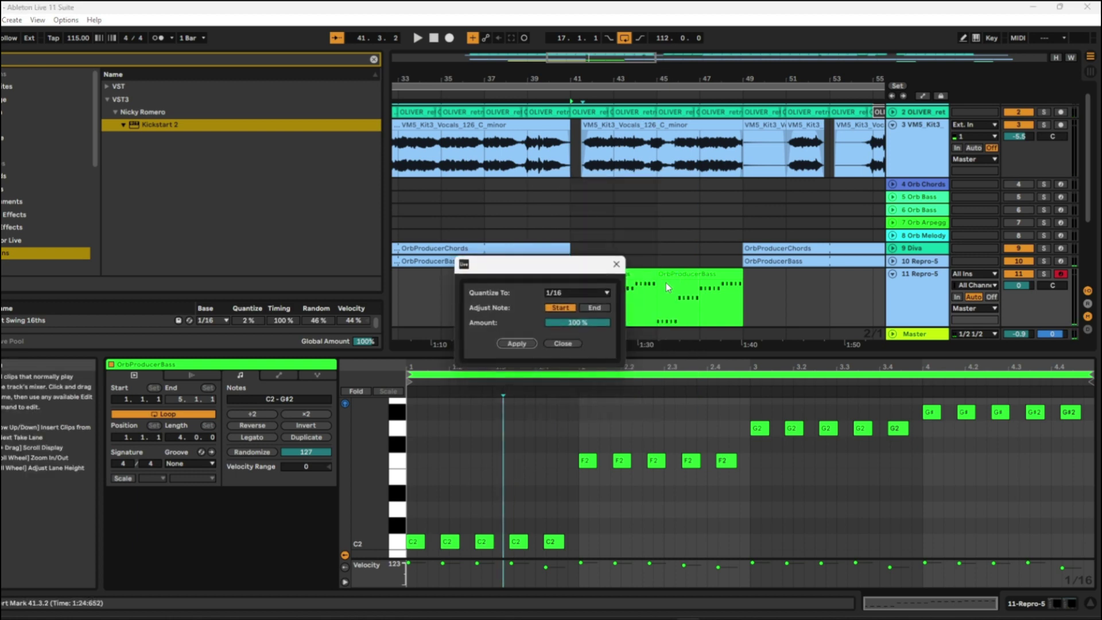
click(516, 343)
key(space)
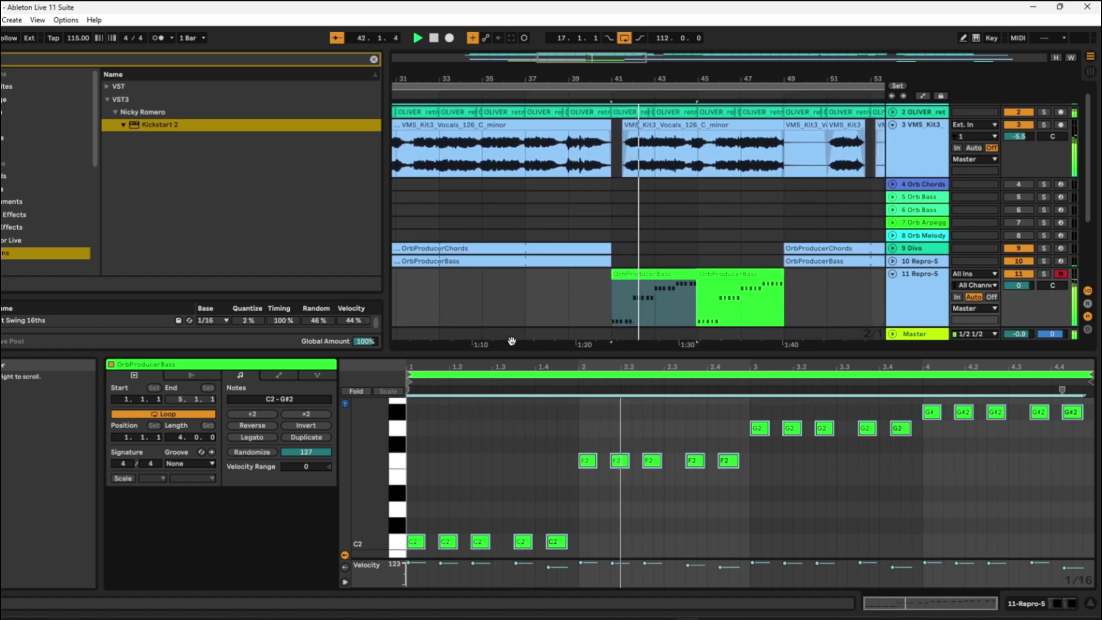
click(641, 275)
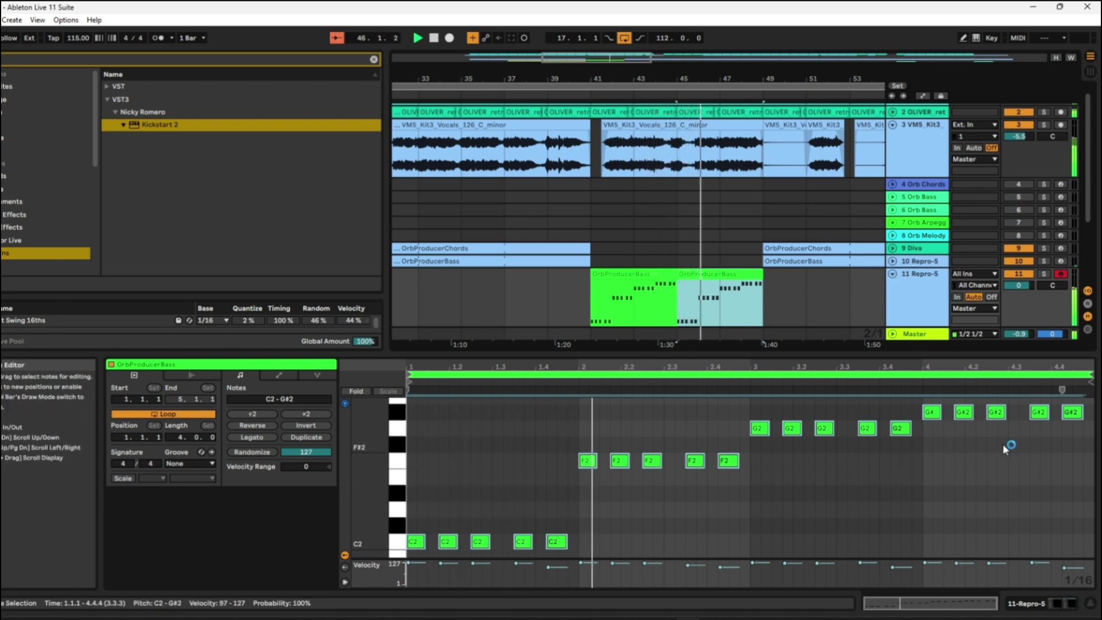
Step: Try the fourth G2 note in the clip's third bar an octave higher at G3, with the note editor folded to used pitches
click(866, 428)
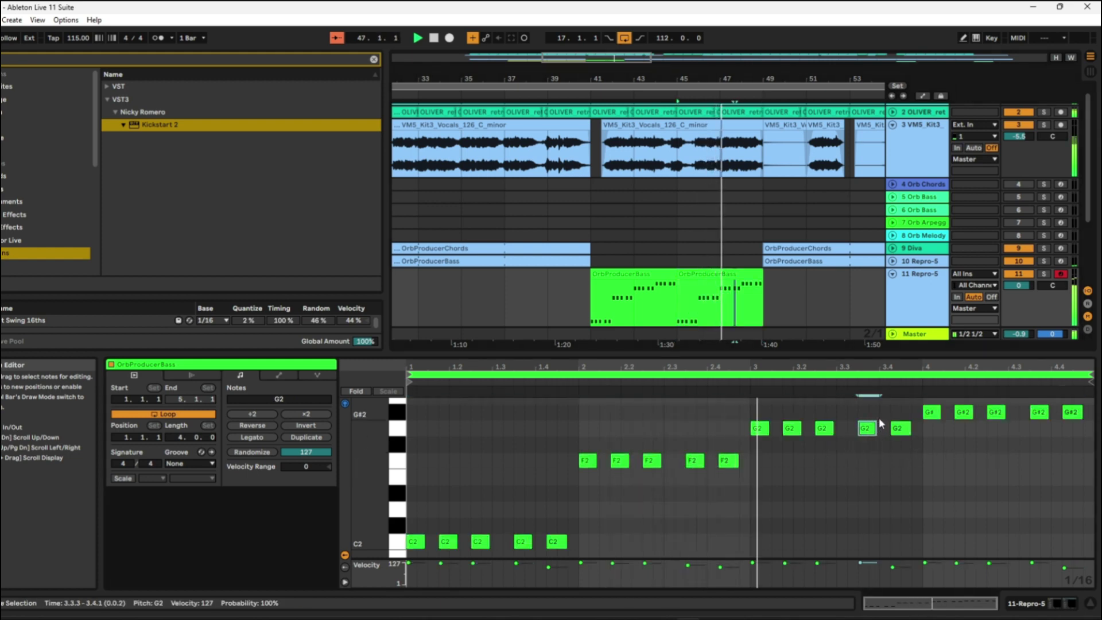
key(shift+Down)
key(shift+Up)
key(shift+Up)
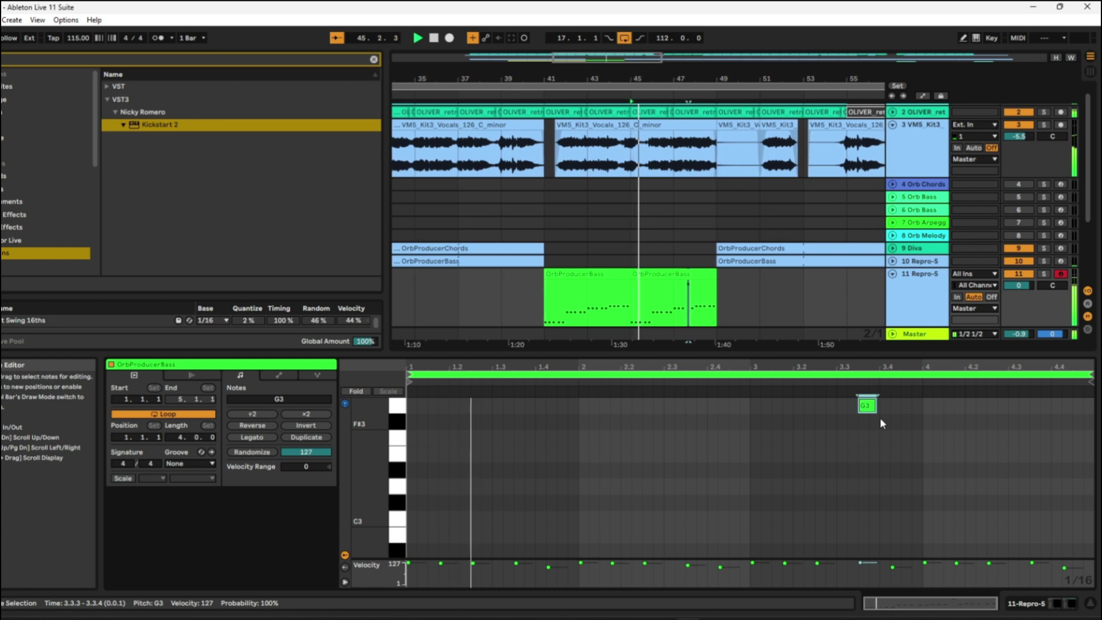
click(356, 391)
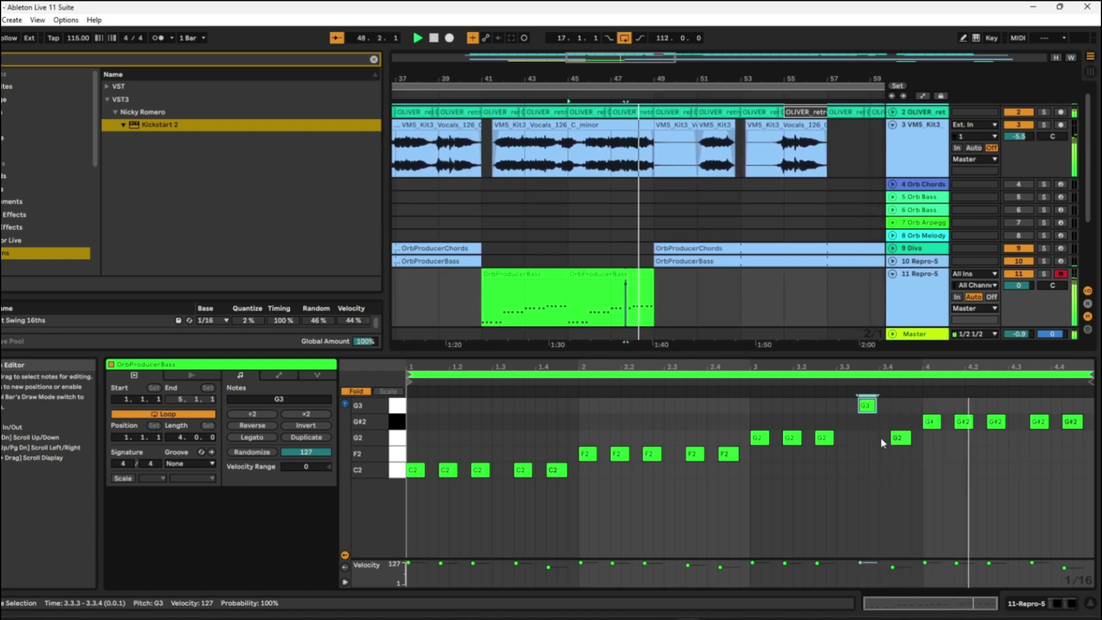
key(shift+Down)
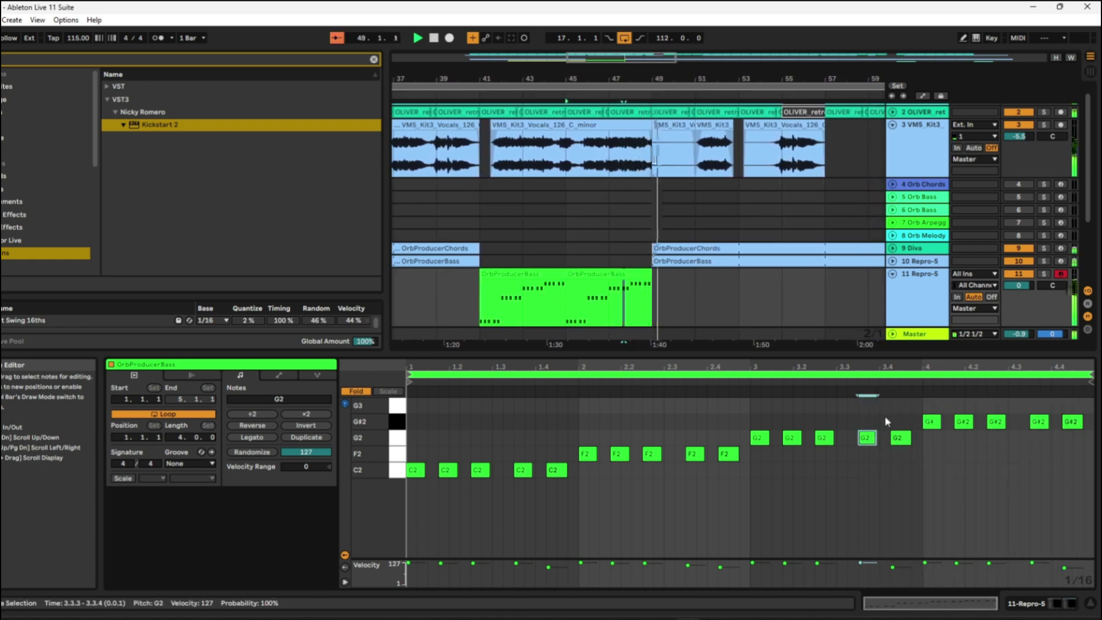
Step: Extend the green pattern on track 11 to bar 53 and clear tracks 9 and 10 from bar 49 to 57
click(893, 275)
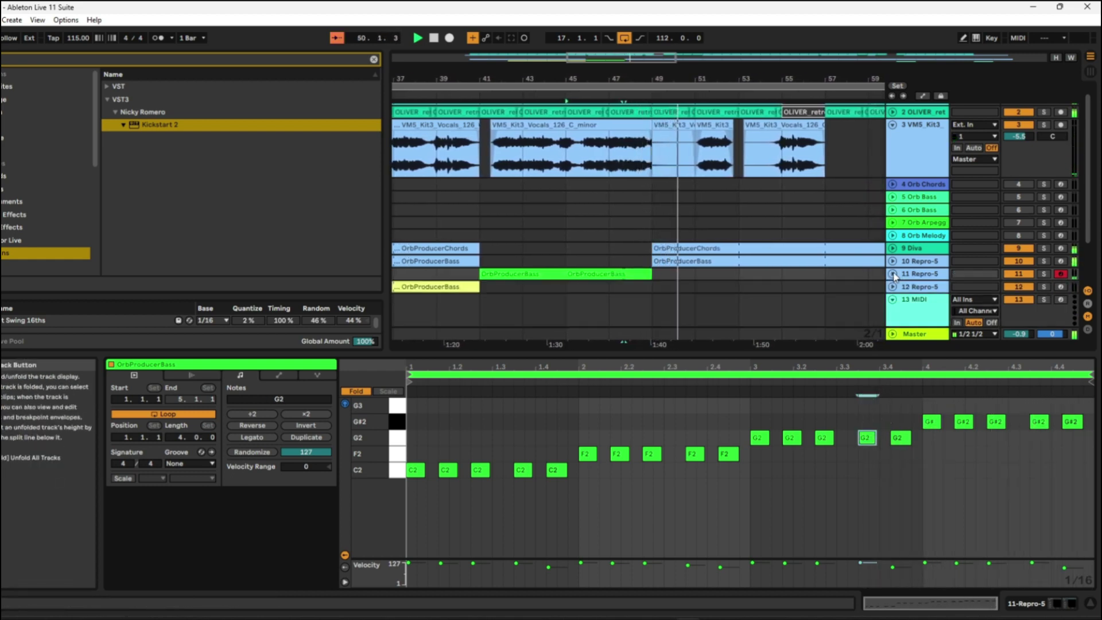
click(653, 266)
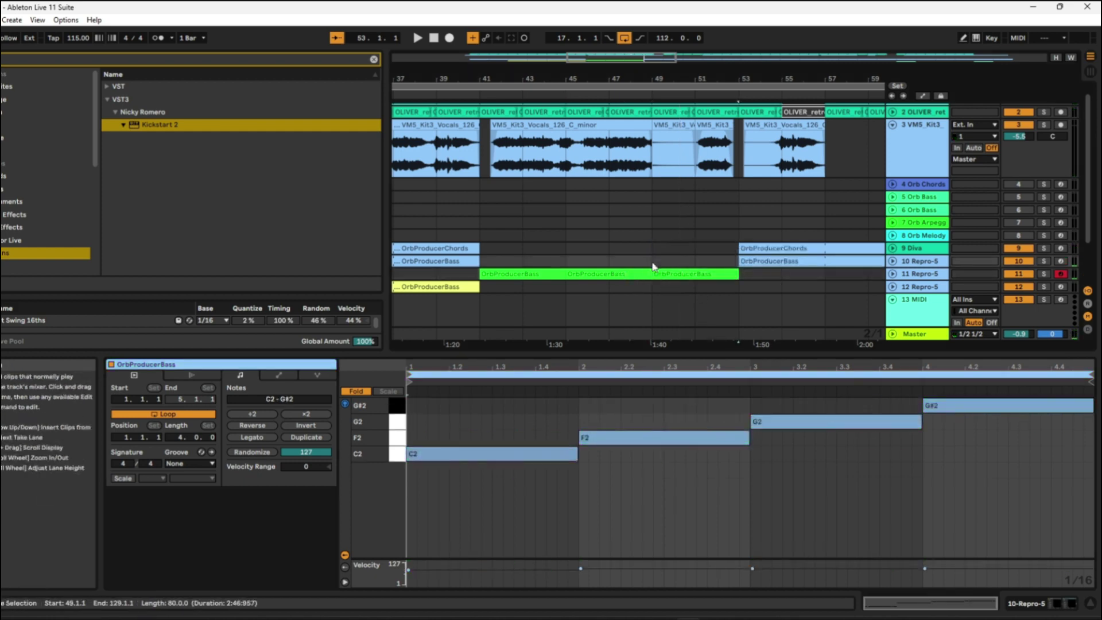
click(653, 266)
key(space)
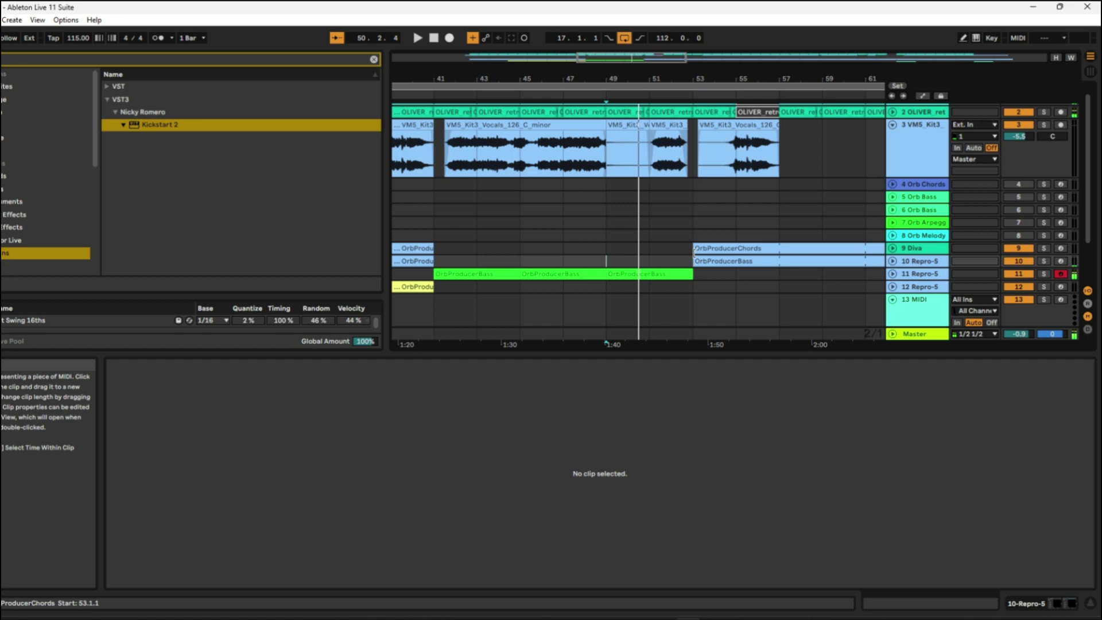
key(ctrl+z)
key(space)
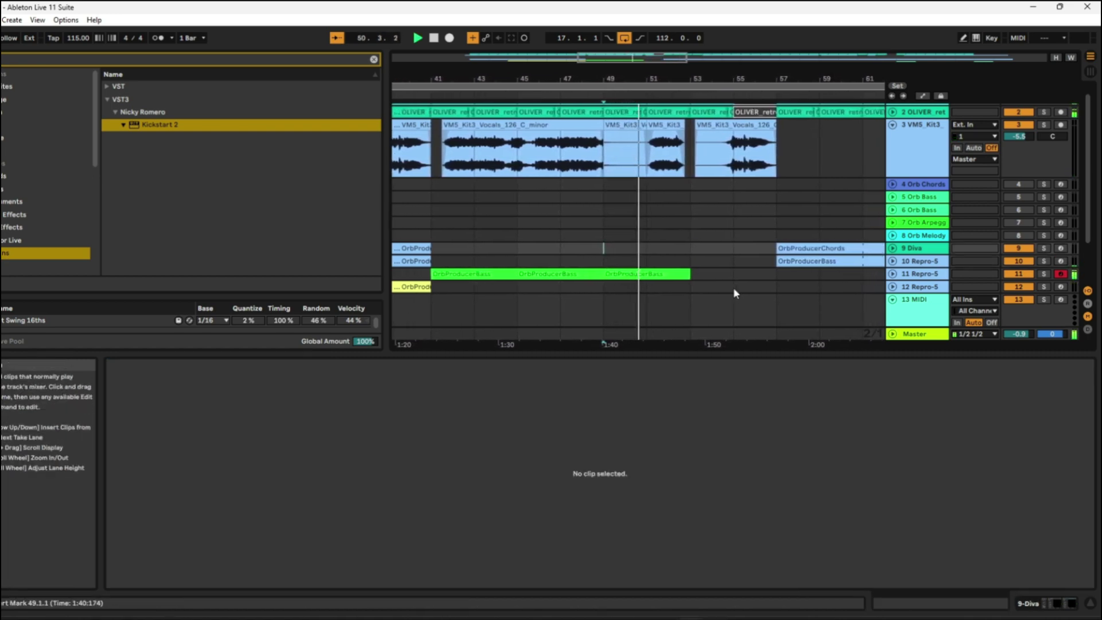
Step: Duplicate the last green clip on track 11 to fill up to bar 57, and fold the vocal track 3
drag(621, 79, 620, 123)
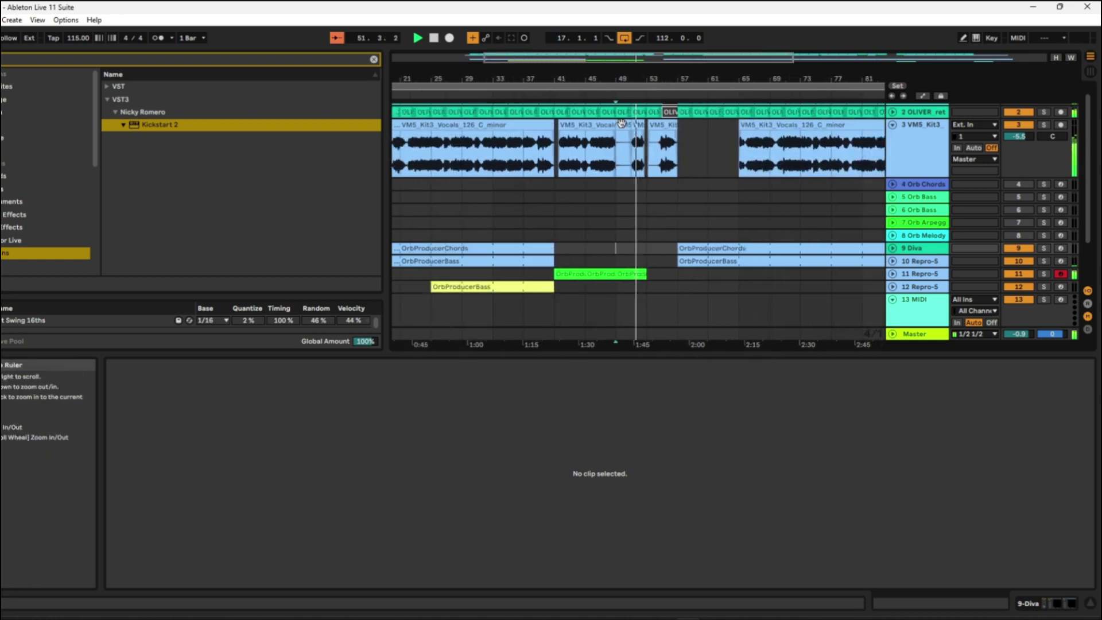
click(638, 273)
key(ctrl+d)
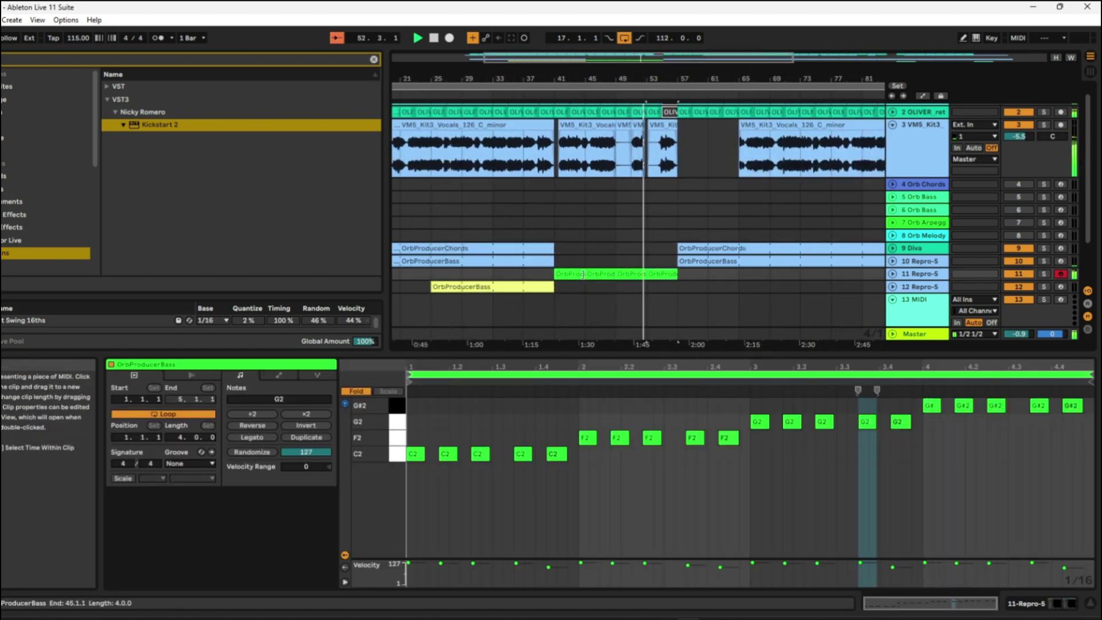
scroll(624, 238, up, 1)
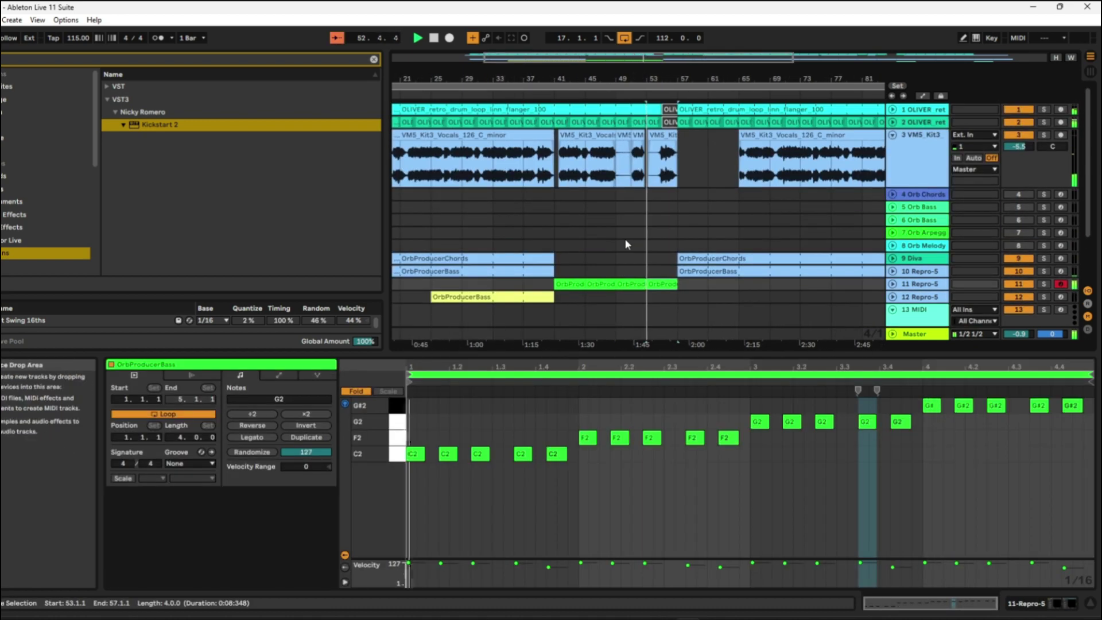
click(897, 136)
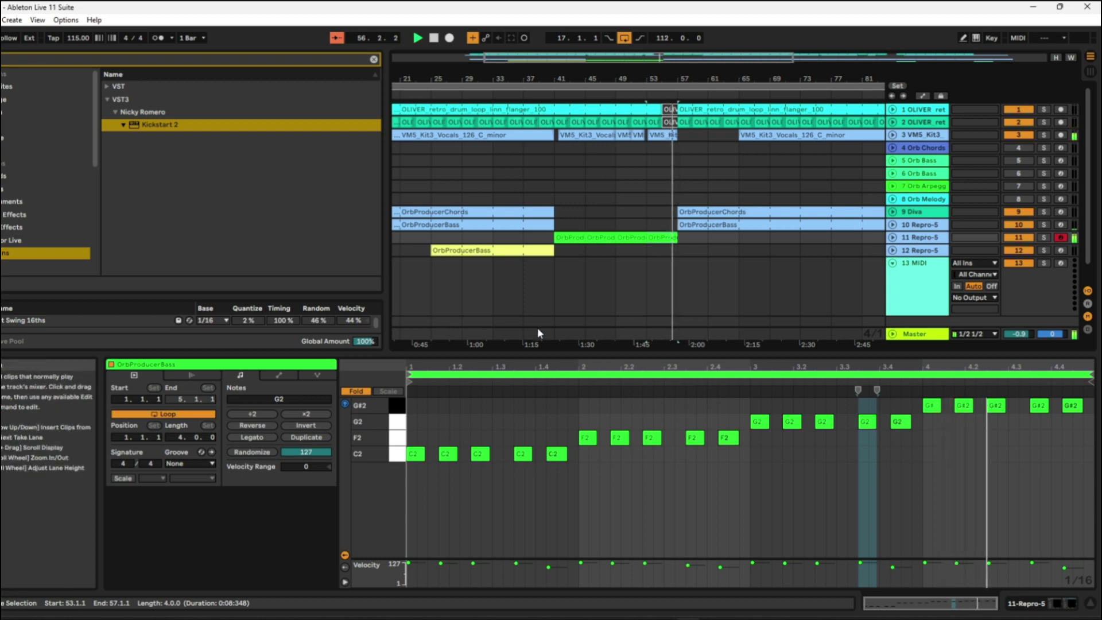
key(minus)
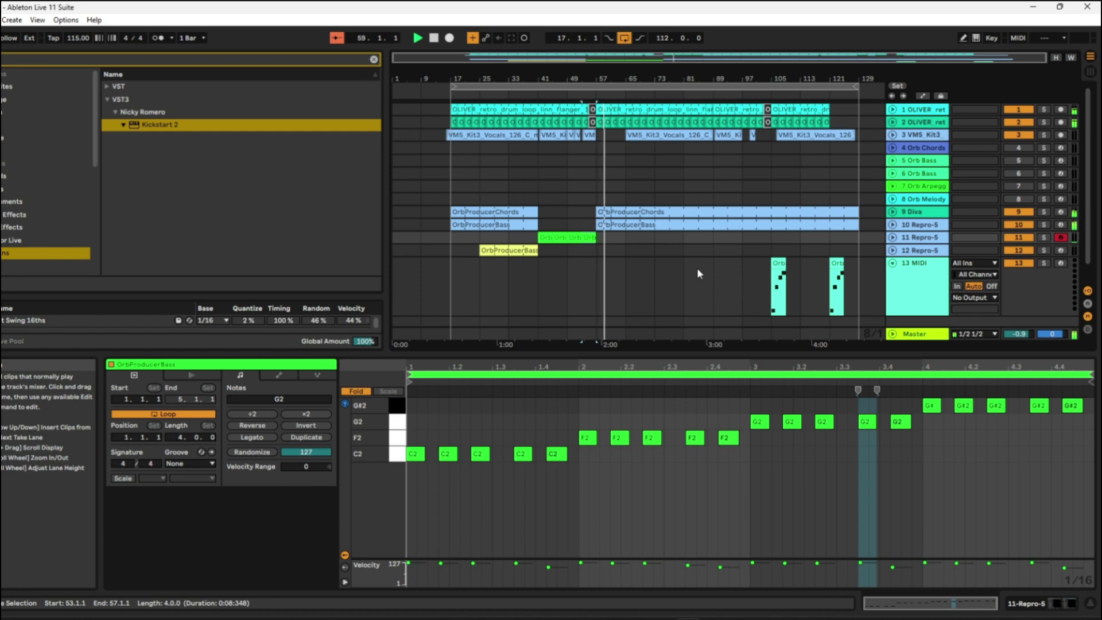
Step: Delete the leftover MIDI track 13 with its two clips
scroll(552, 204, down, 1)
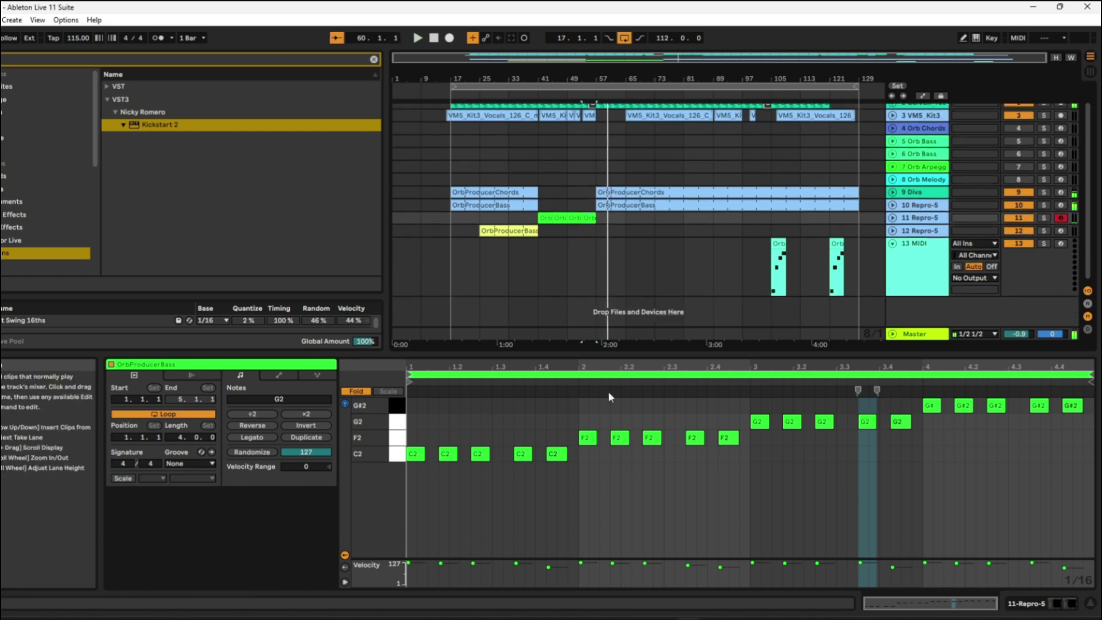
click(900, 267)
key(Delete)
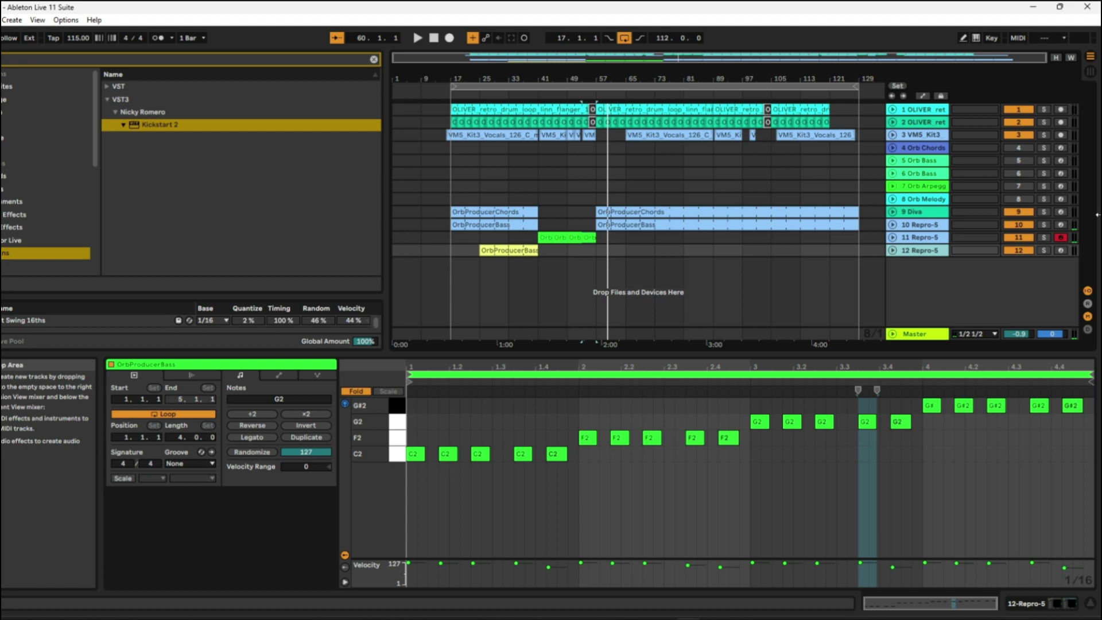
Step: Open the Orb Arpeggios plug-in on track 7 and place its pattern as a clip at bar 97 on a new MIDI track
click(956, 185)
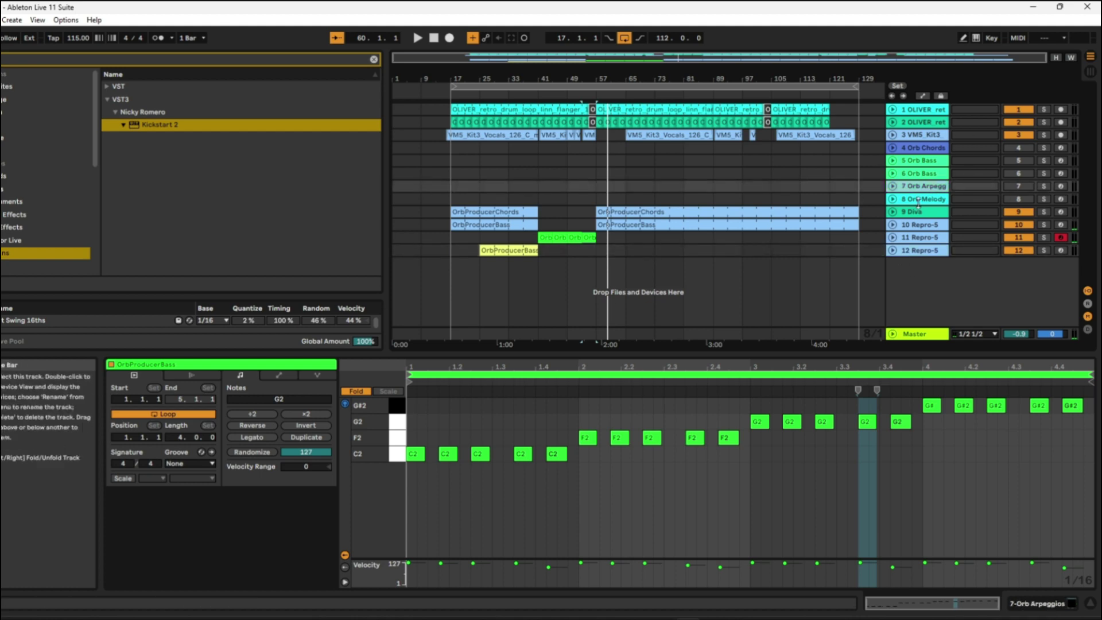
click(893, 187)
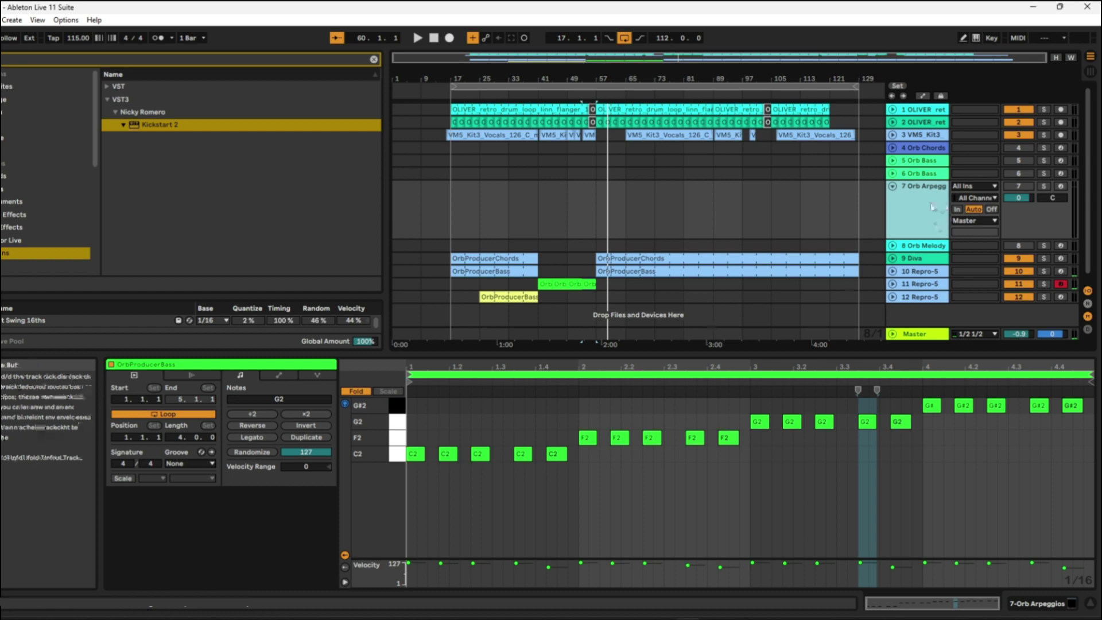
key(shift+Tab)
click(132, 467)
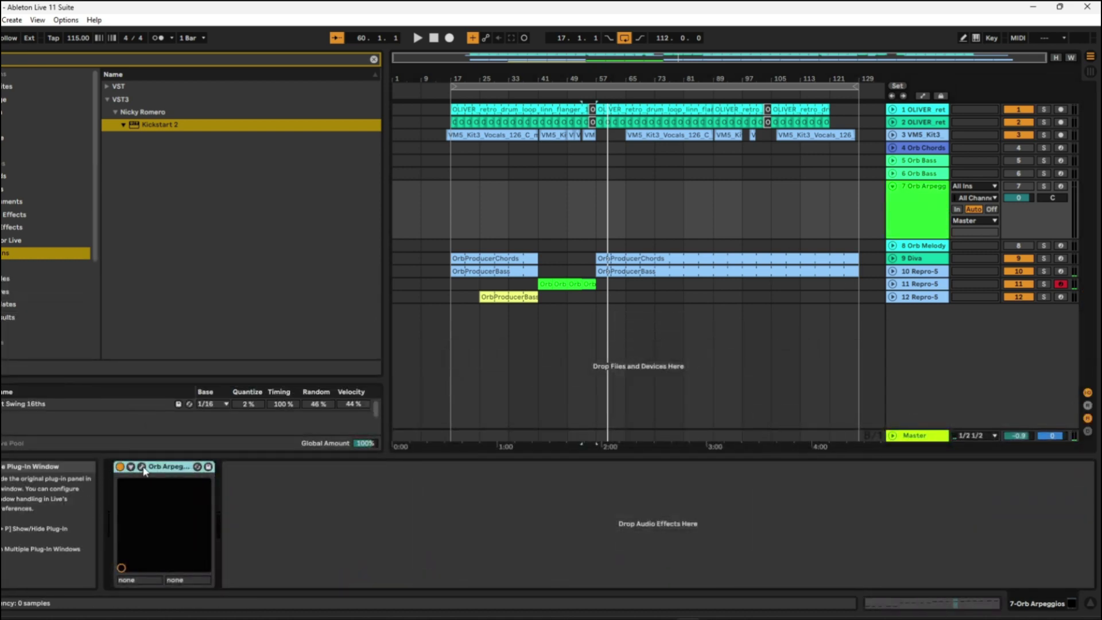
drag(774, 93, 506, 94)
drag(447, 481, 742, 333)
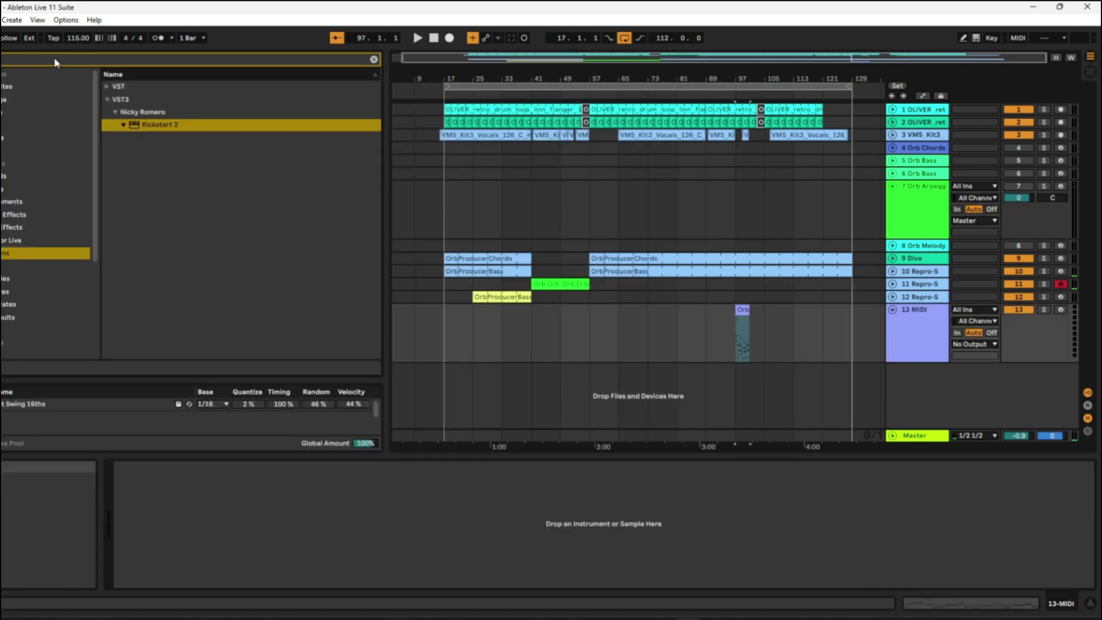
Step: Load Spire-1.5 as the instrument on track 13 and set the track volume to -13.8 dB
text(s)
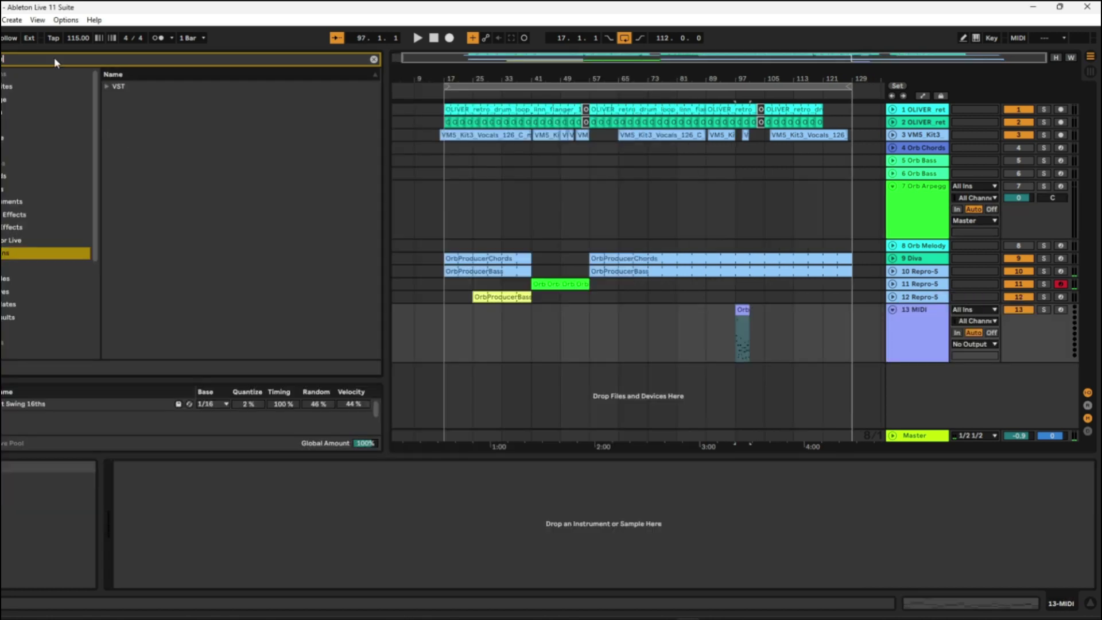
click(107, 87)
click(147, 117)
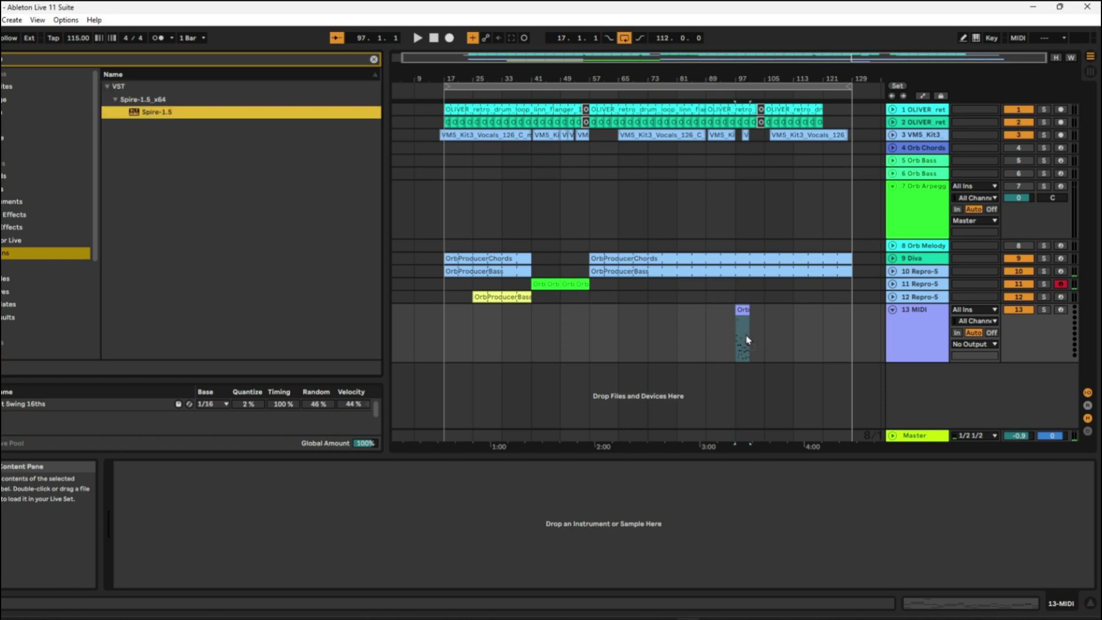
drag(740, 339, 741, 339)
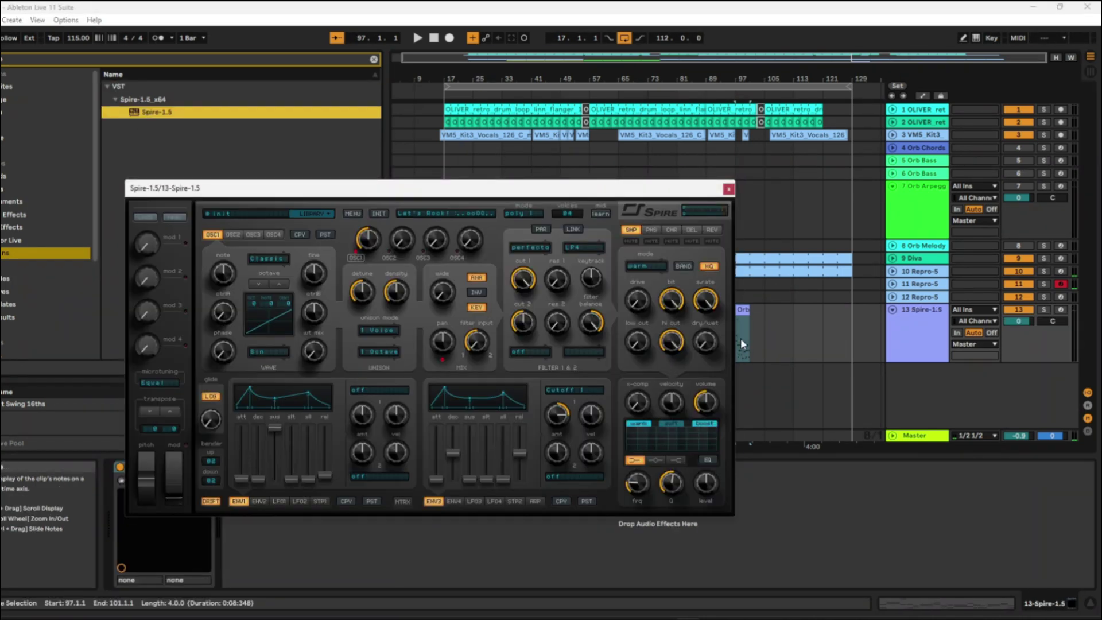
drag(1017, 324, 1017, 350)
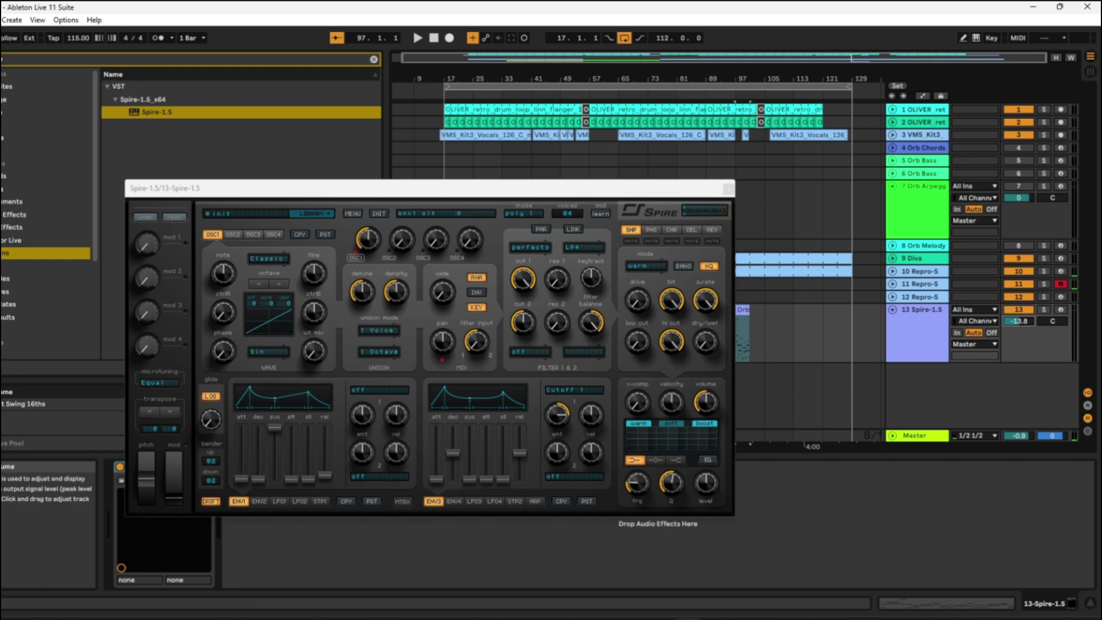
Step: Load the PL Nibius 6 preset from Spire's factory Plucks folder
click(228, 215)
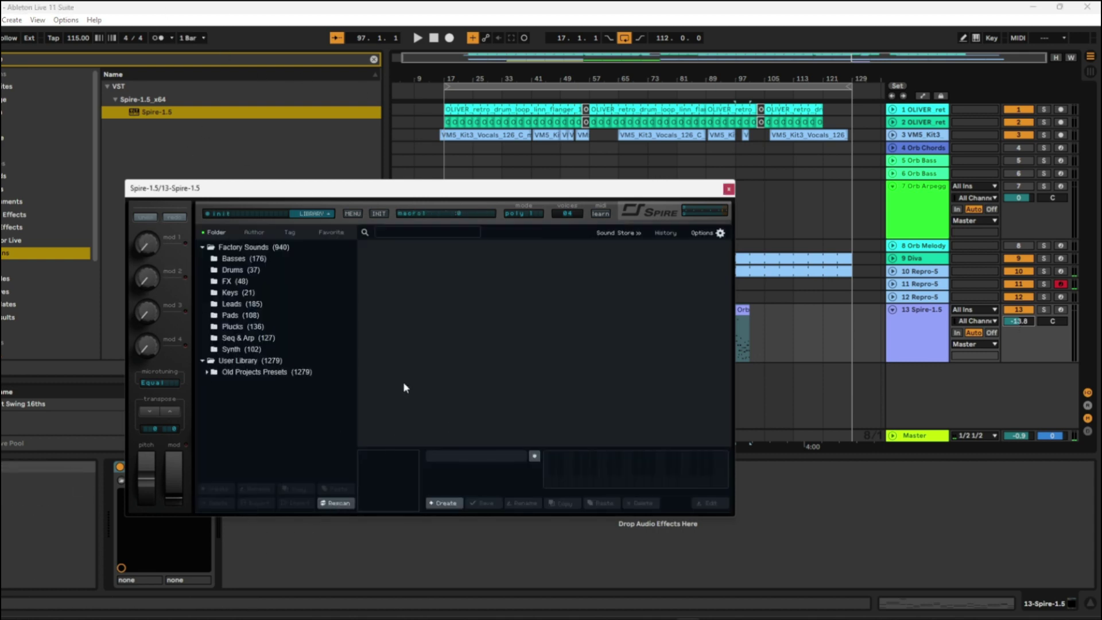
click(232, 326)
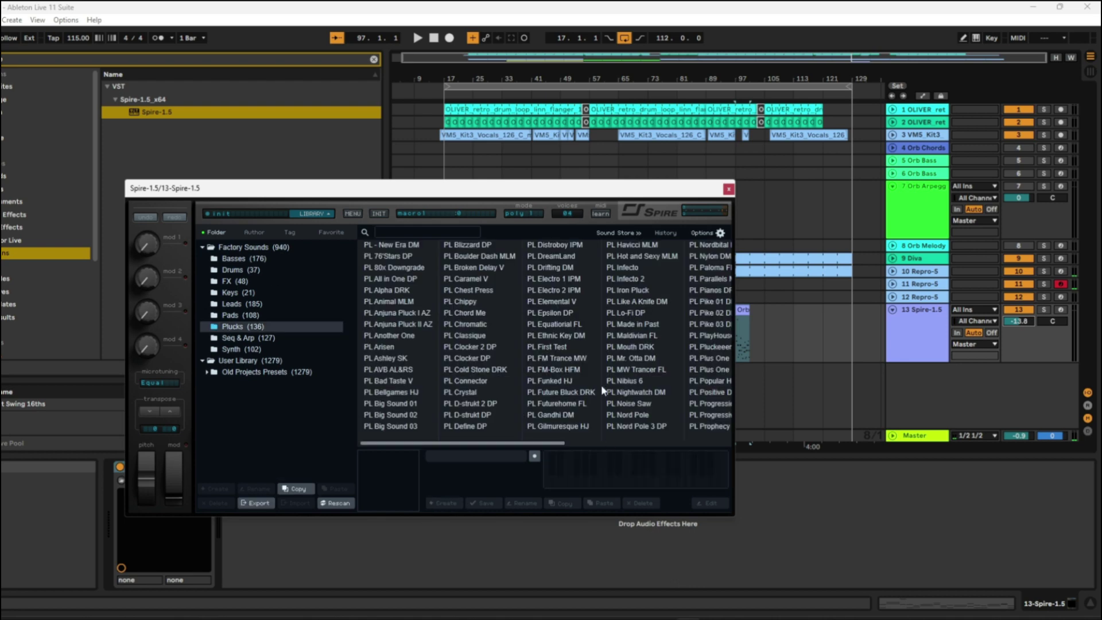
click(624, 380)
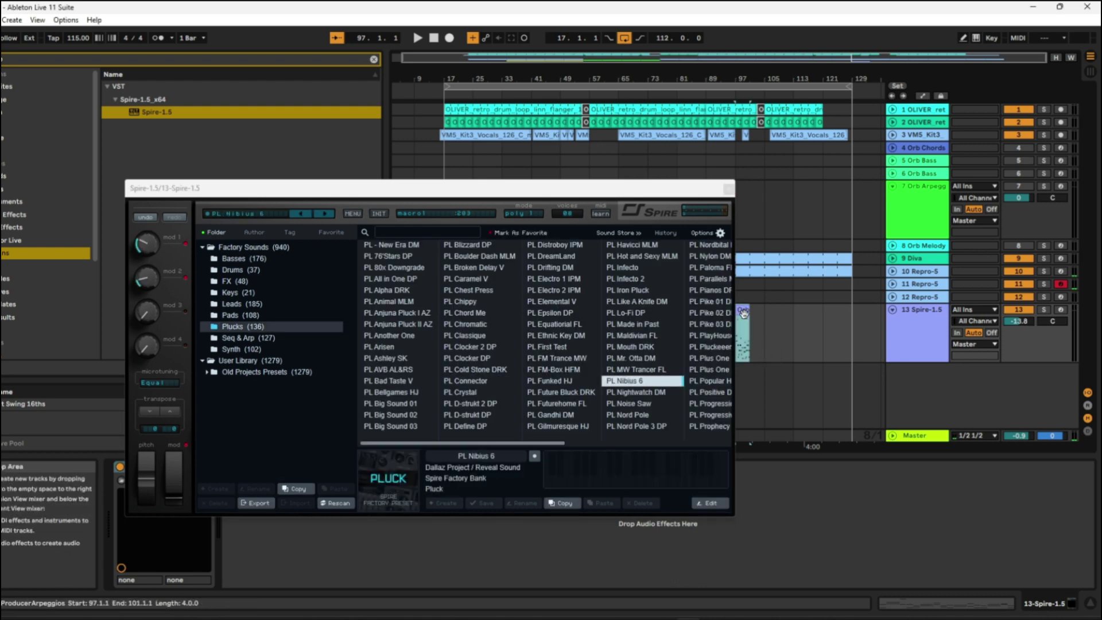
Step: Solo track 13 and loop its arpeggio clip to audition the pluck sound, and close the Spire window
click(1044, 309)
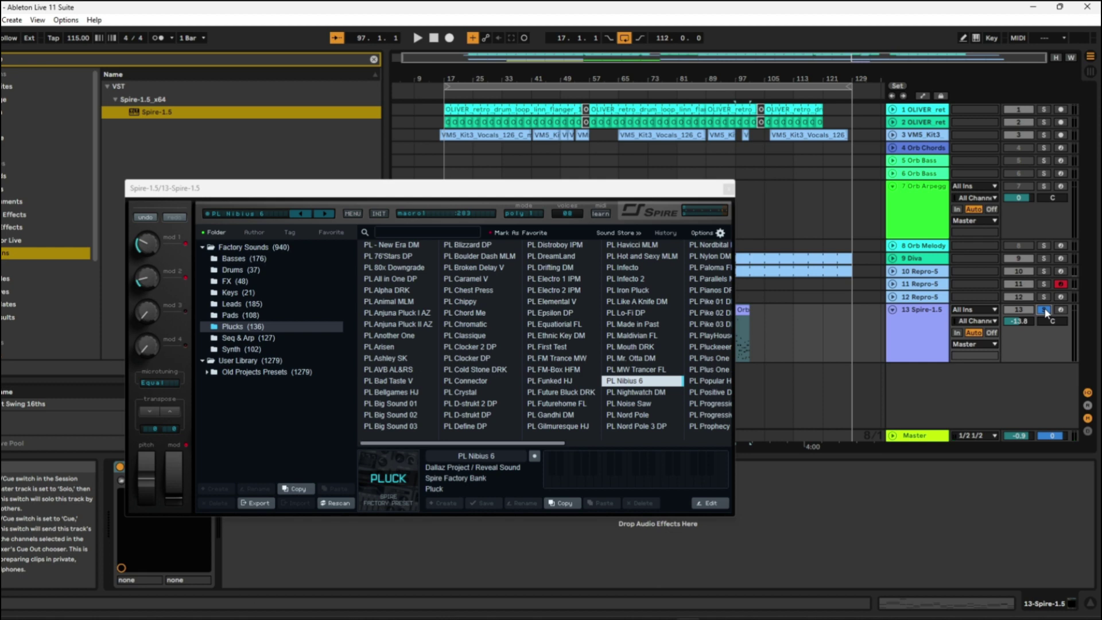
key(ctrl+l)
key(space)
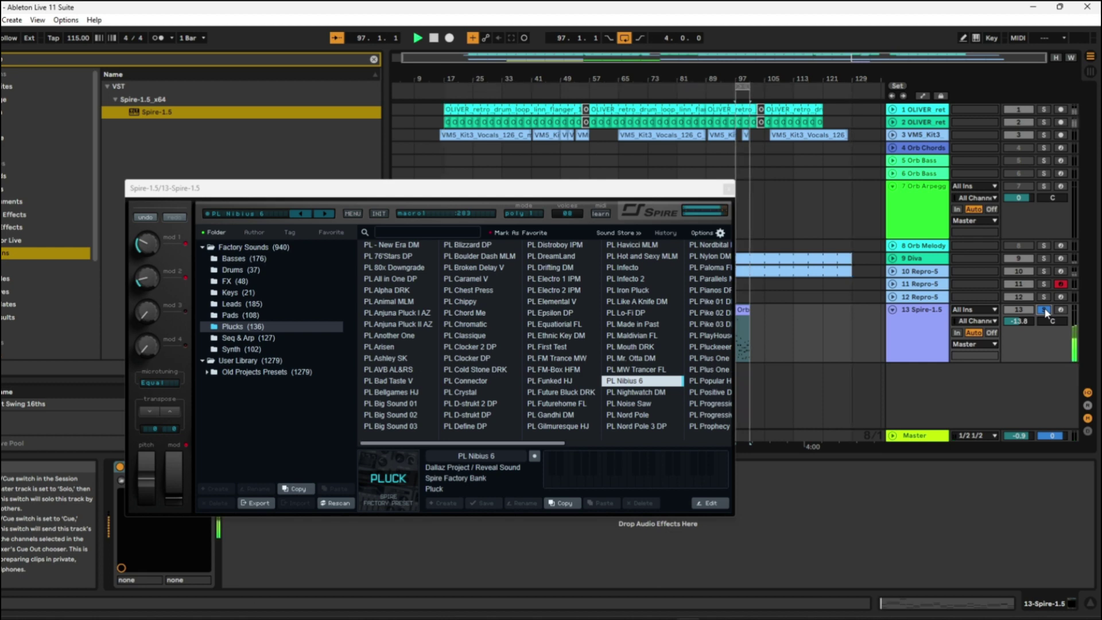
drag(688, 193, 556, 214)
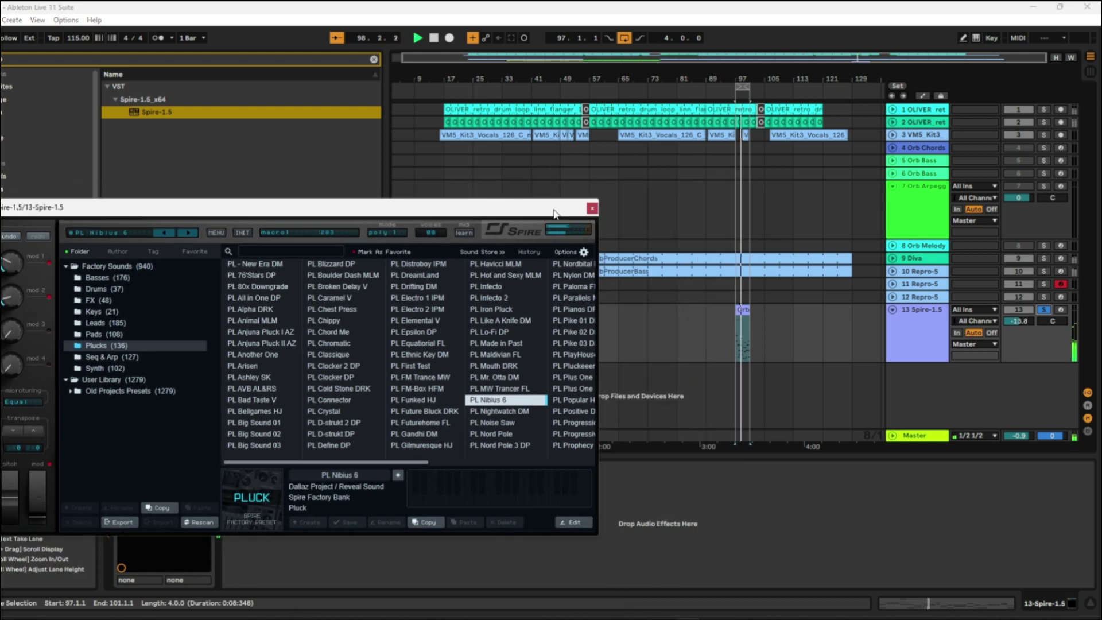
click(592, 207)
Step: Try the arpeggio clip on track 13 at bars 17, 25 and 41 while playing the arrangement
click(518, 337)
drag(502, 335, 460, 322)
key(space)
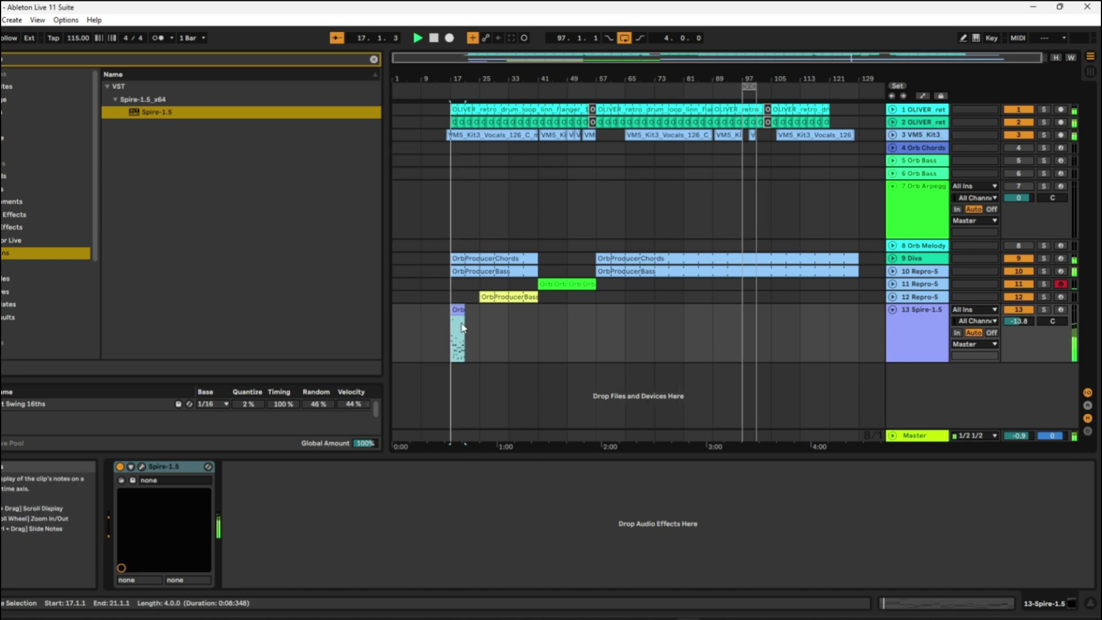
drag(461, 328, 483, 312)
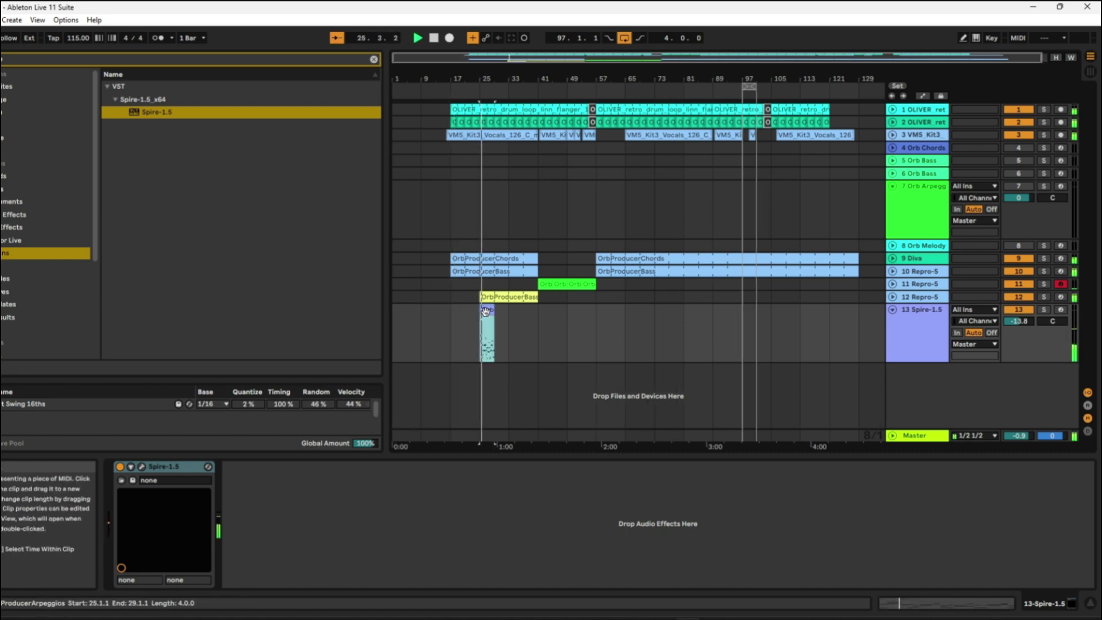
drag(500, 315, 559, 315)
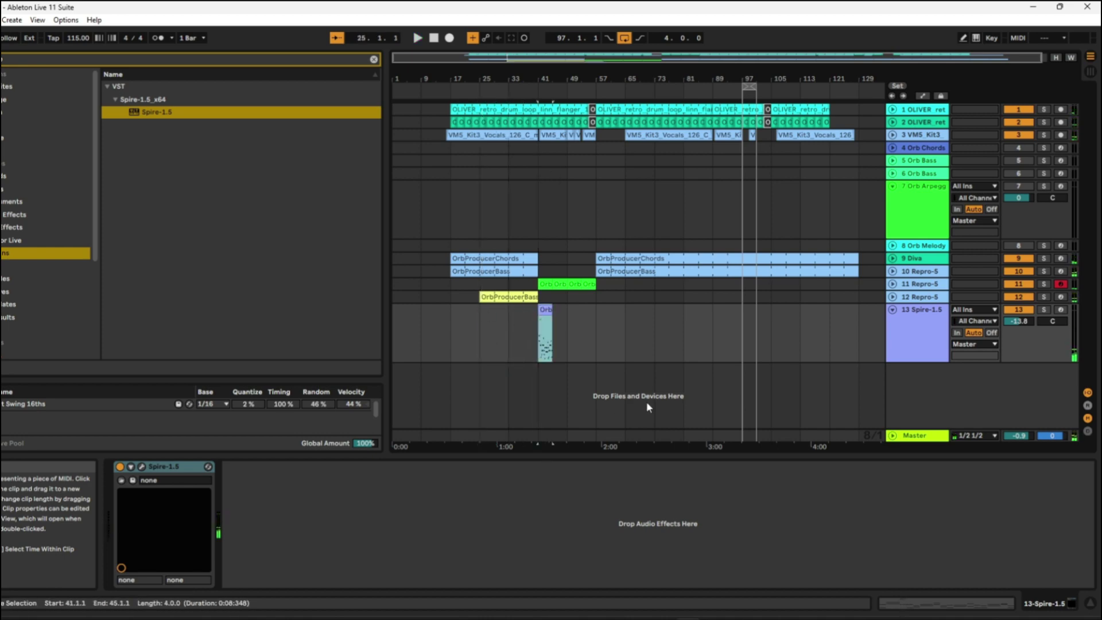
key(space)
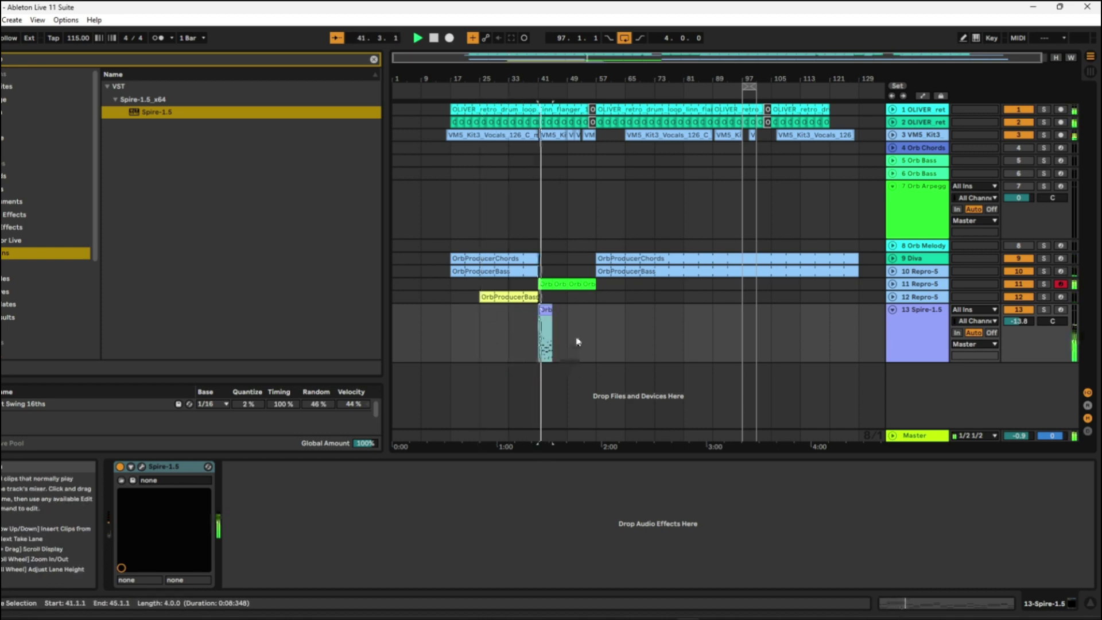
Step: Open the arpeggio clip on track 13 and quantize its notes
double_click(548, 308)
right_click(617, 426)
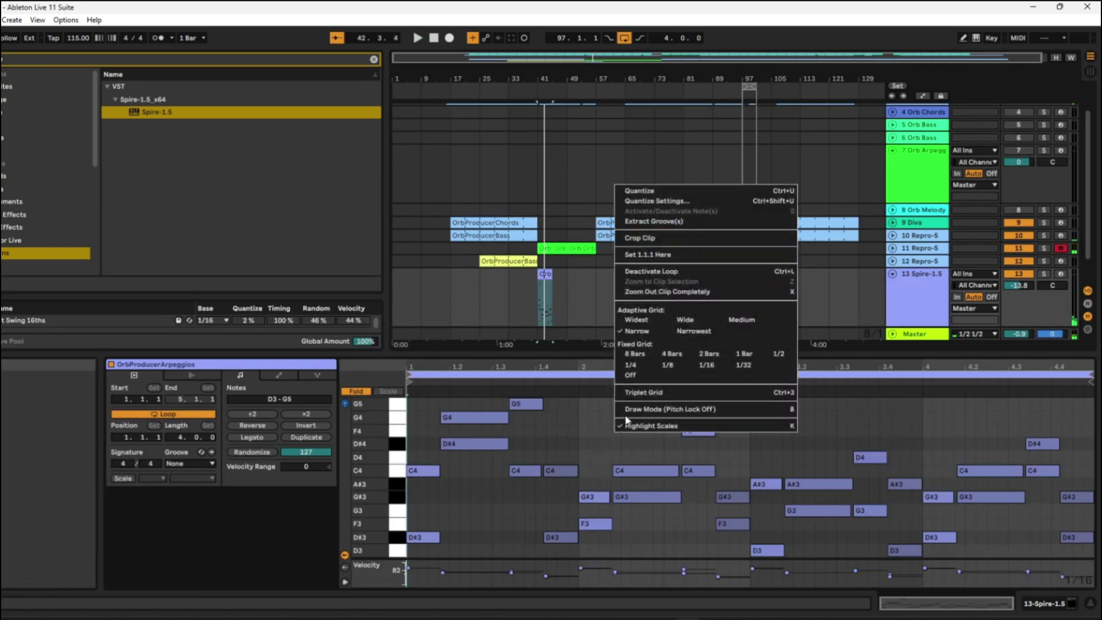
click(649, 190)
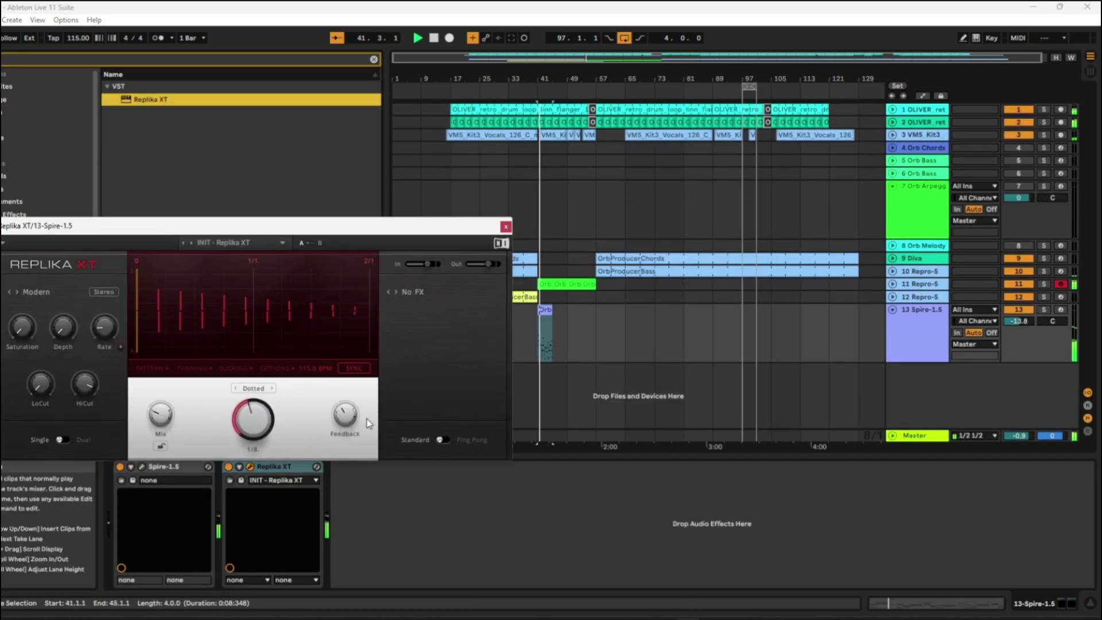
Step: Set the Replika XT delay's modulation effect to Phaser and close the plug-in window
click(412, 292)
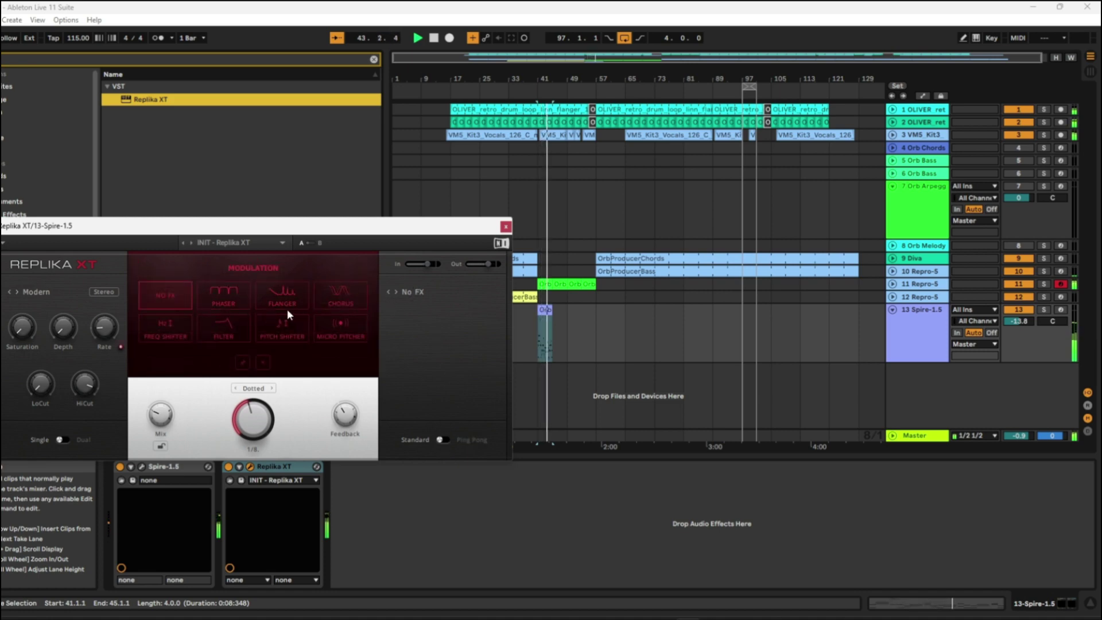
click(228, 295)
click(505, 226)
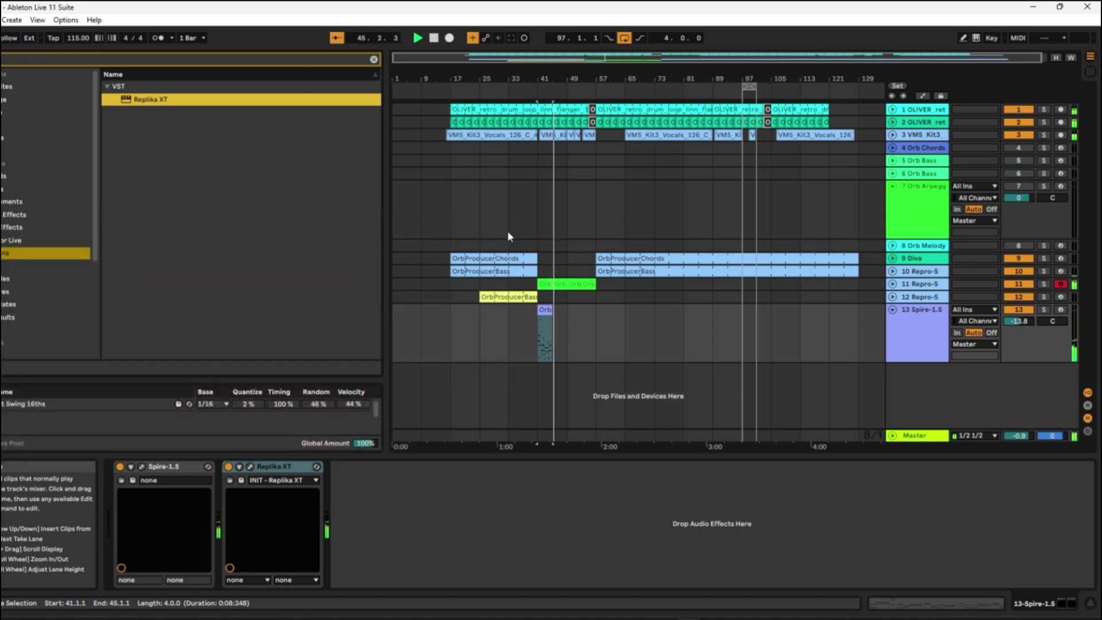
Step: Move the arpeggio clip to bar 49, duplicate it up to bar 57, and fold tracks 13 and 7
drag(546, 313, 576, 312)
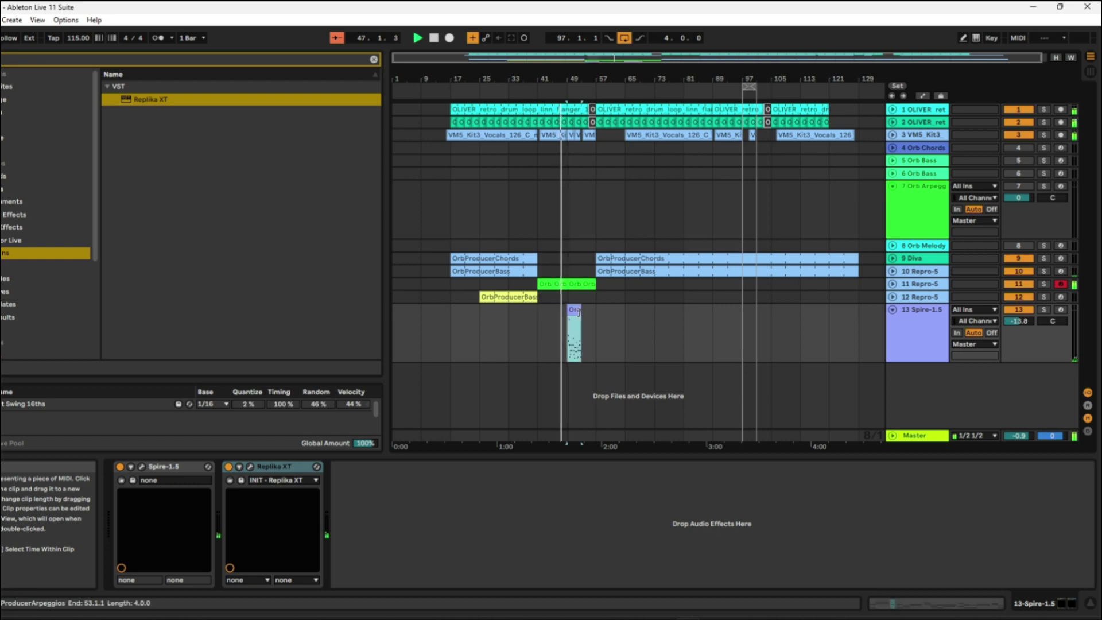
key(ctrl+d)
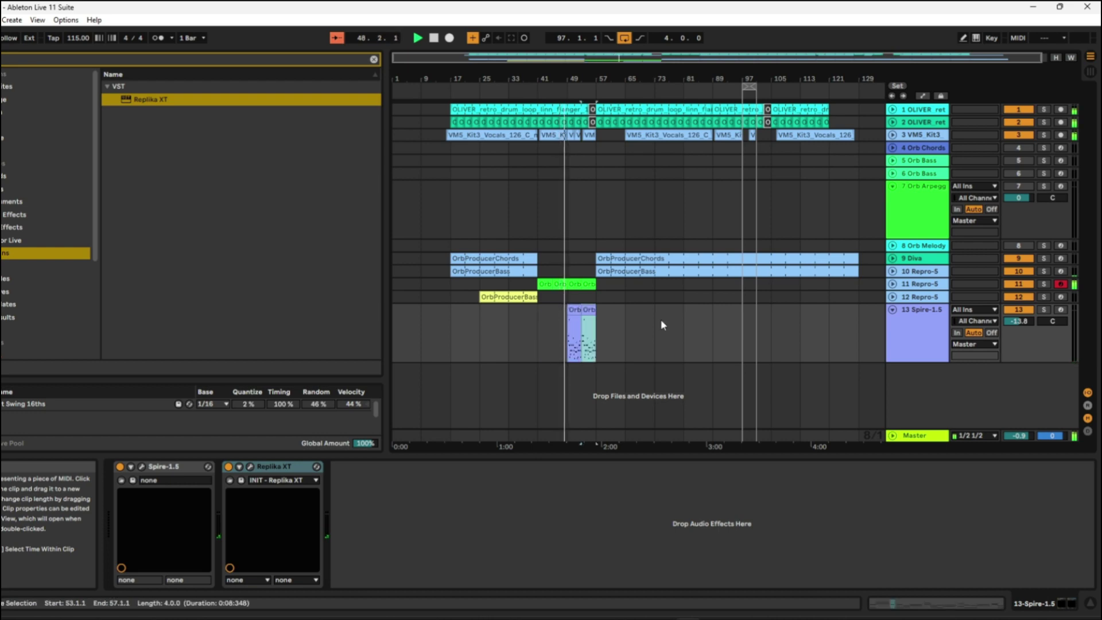
click(893, 311)
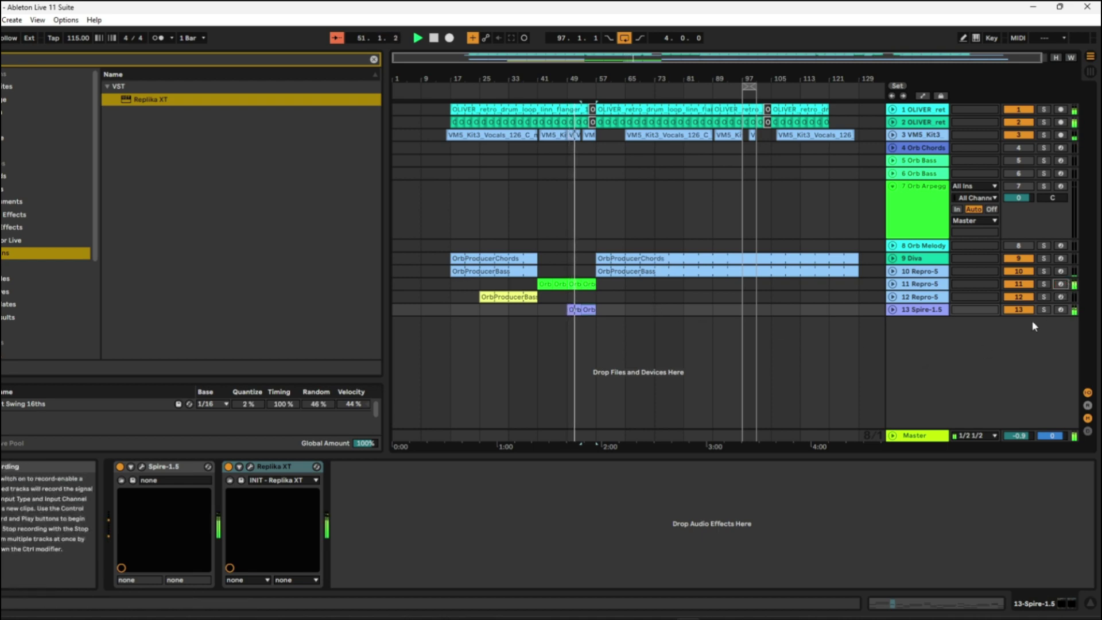
click(893, 186)
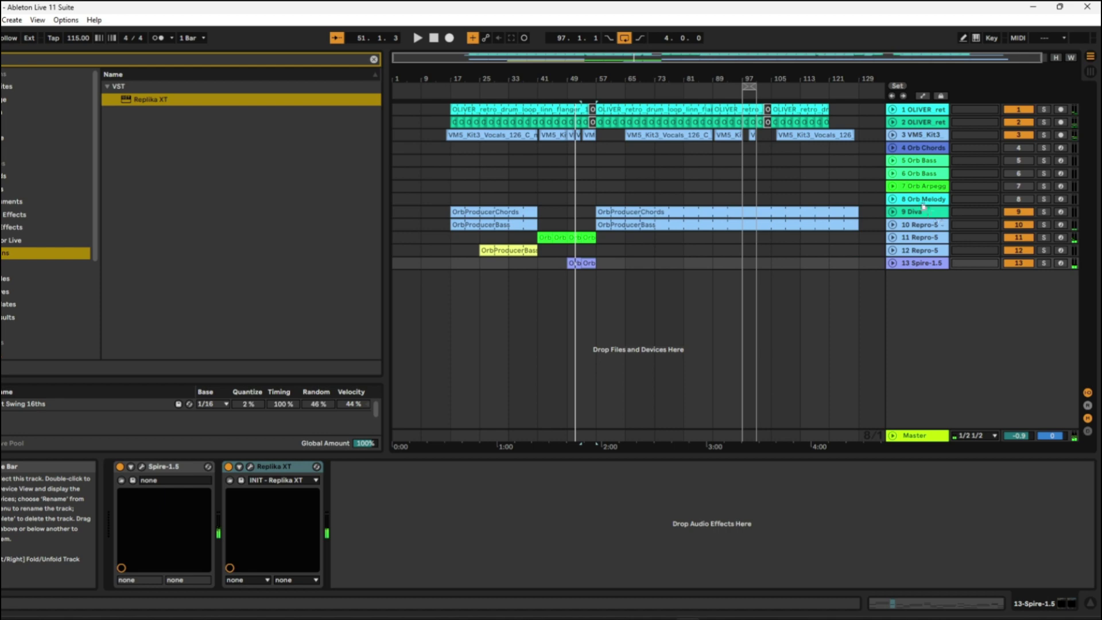
Step: Place the pattern from the Orb Melody plug-in on a new MIDI track and move its clip to bar 57
click(925, 200)
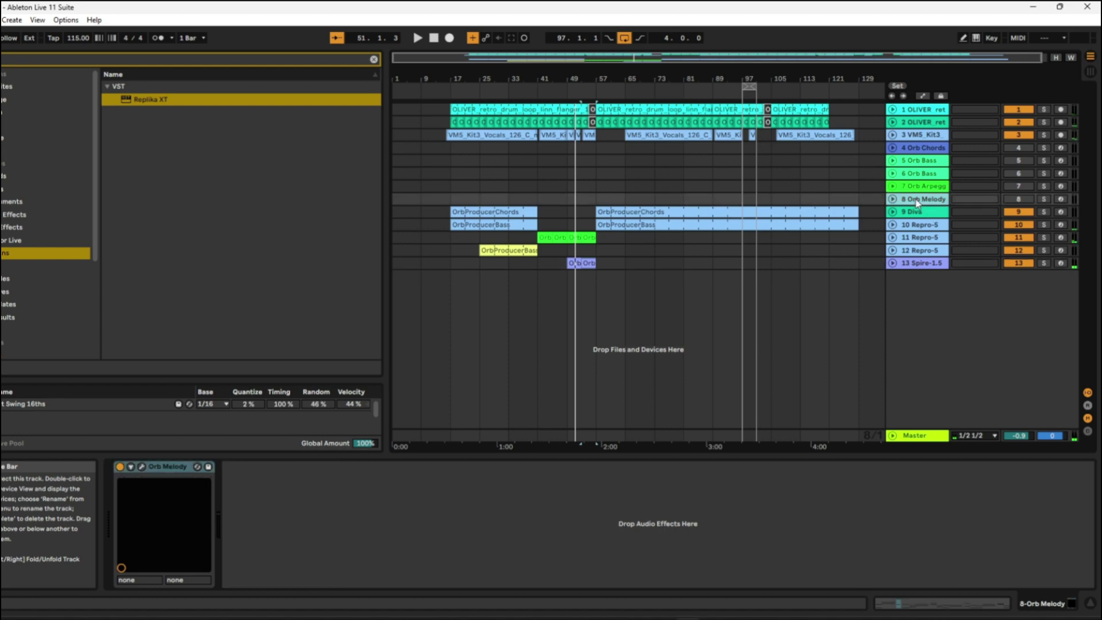
click(141, 466)
drag(692, 105, 341, 110)
drag(333, 485, 770, 349)
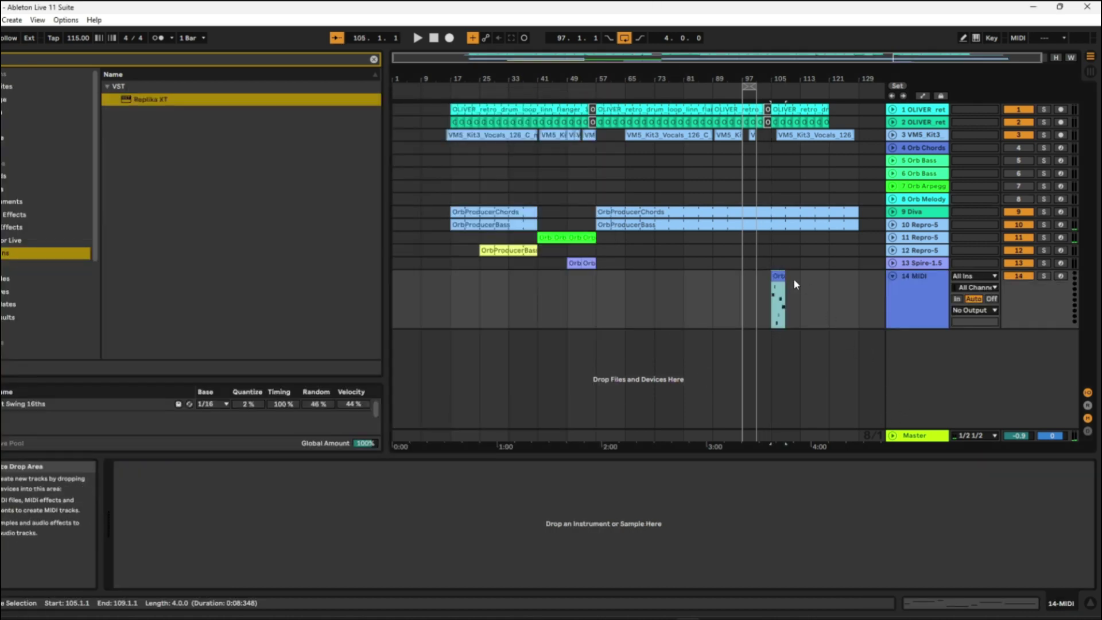
drag(778, 299, 611, 291)
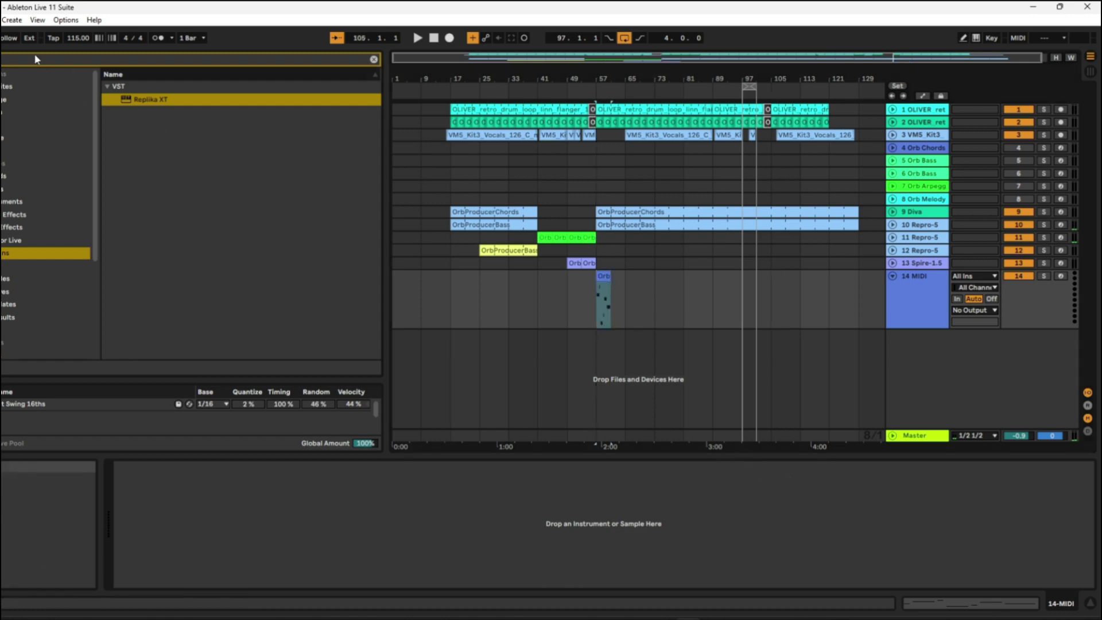
Step: Find Kontakt among the plug-ins and load it as the instrument on track 14
key(Escape)
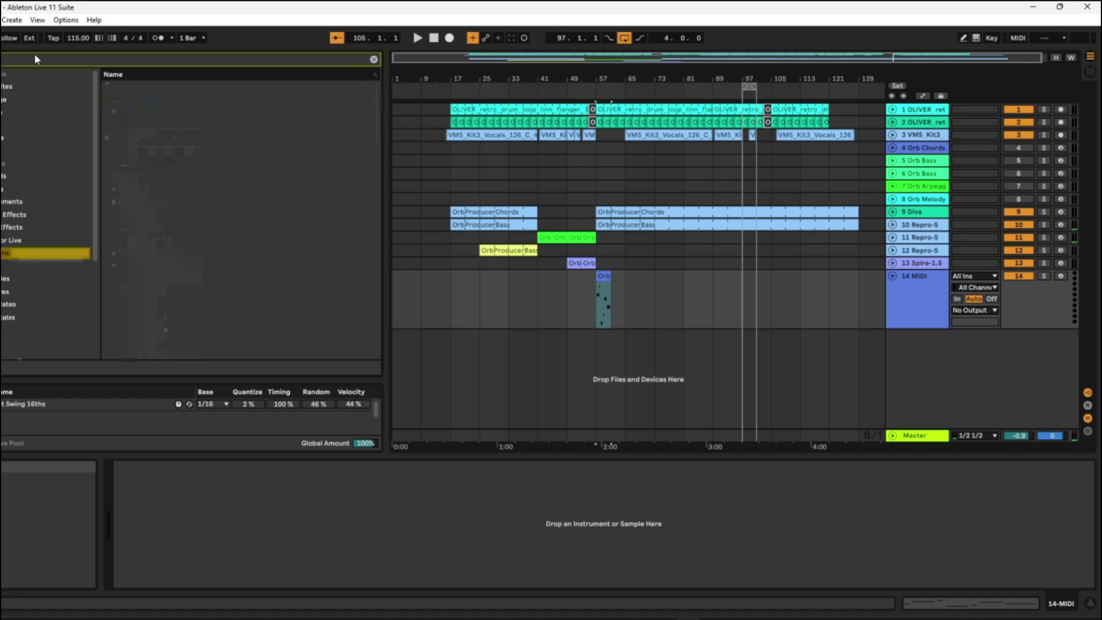
click(34, 57)
text(kontakt)
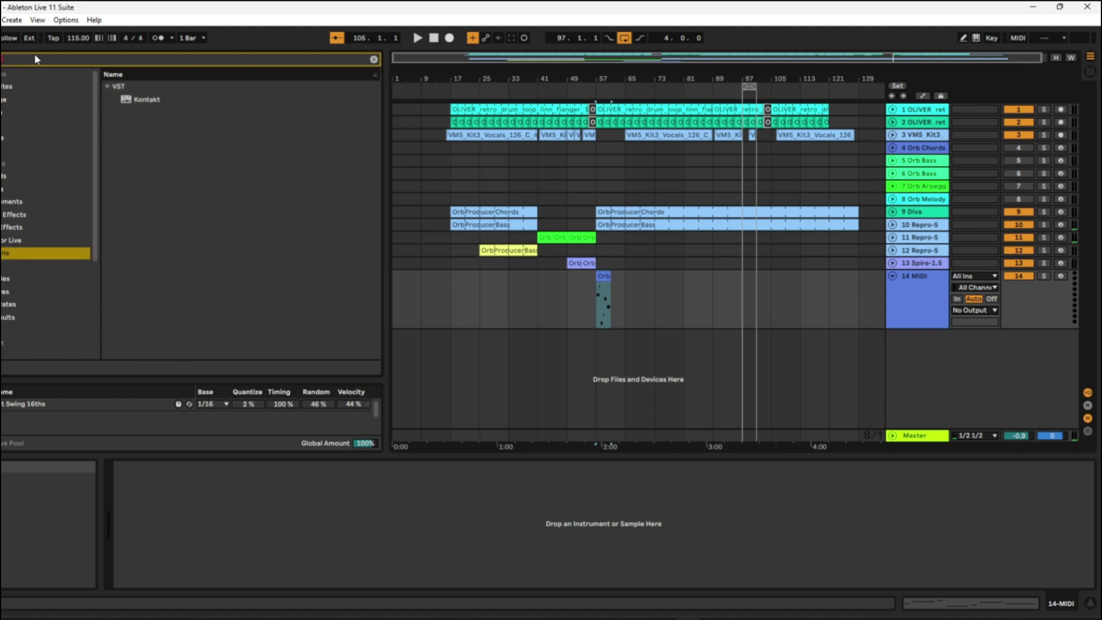
double_click(146, 99)
Step: Transpose all notes of the Kontakt melody clip at bar 57 down two octaves and play it back
click(603, 277)
key(space)
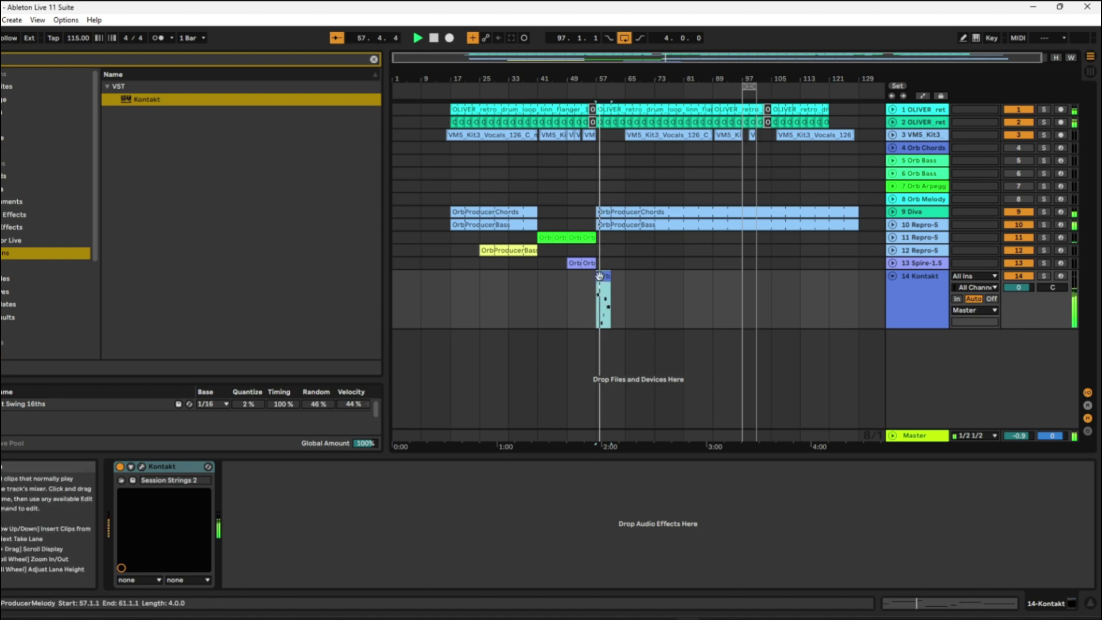
double_click(601, 276)
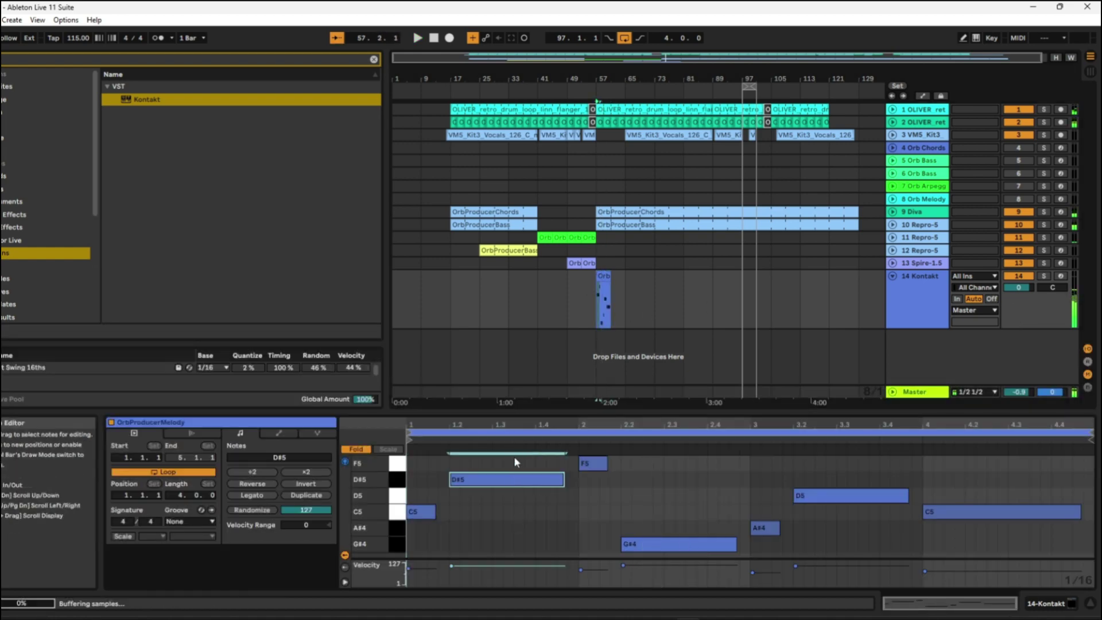
key(ctrl+a)
key(shift+Down)
key(shift+Down)
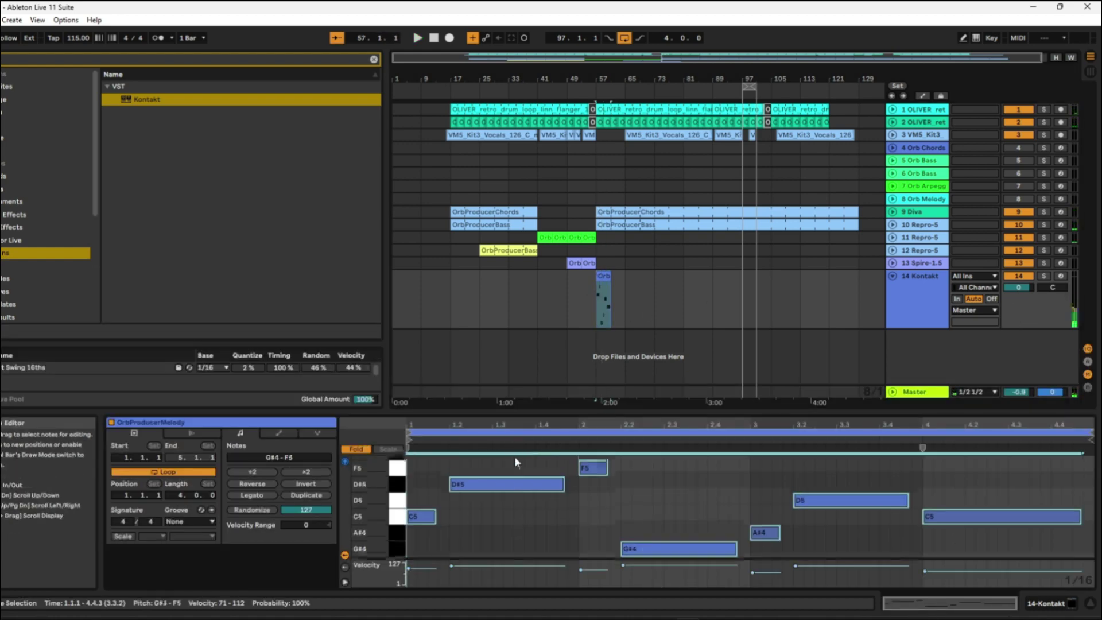
key(space)
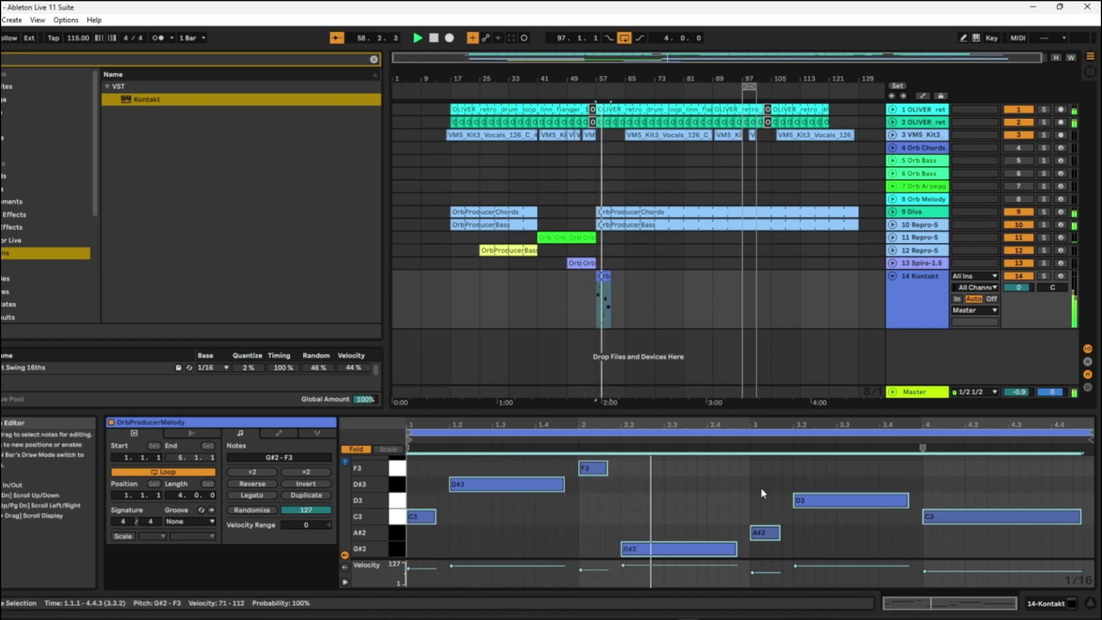
Step: Duplicate the Kontakt melody clip up to bar 65 and fold track 14
click(601, 277)
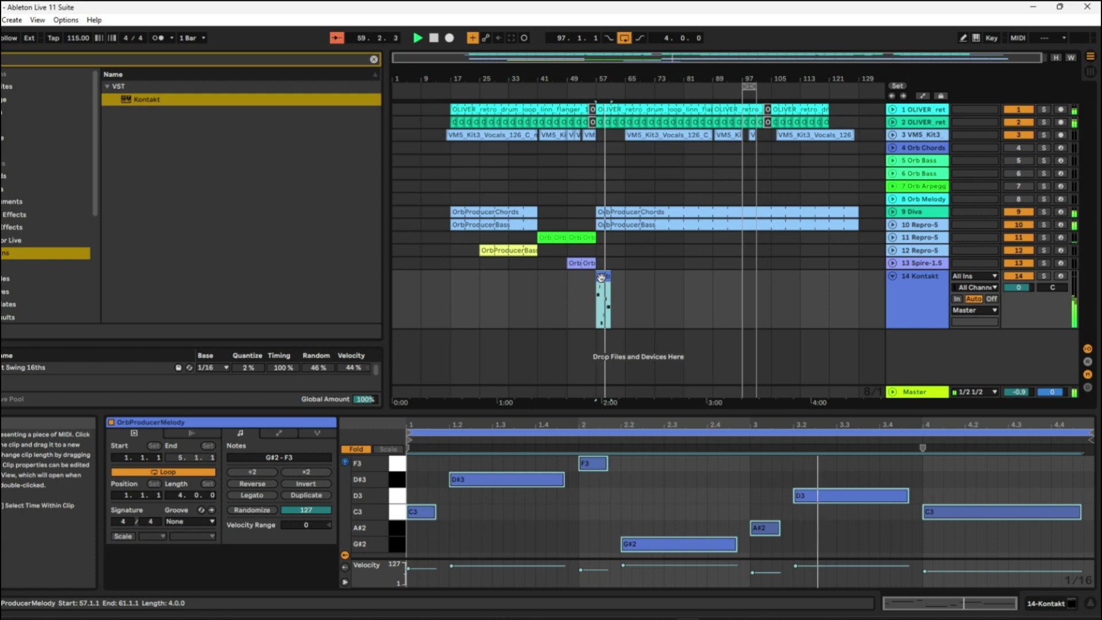
click(893, 276)
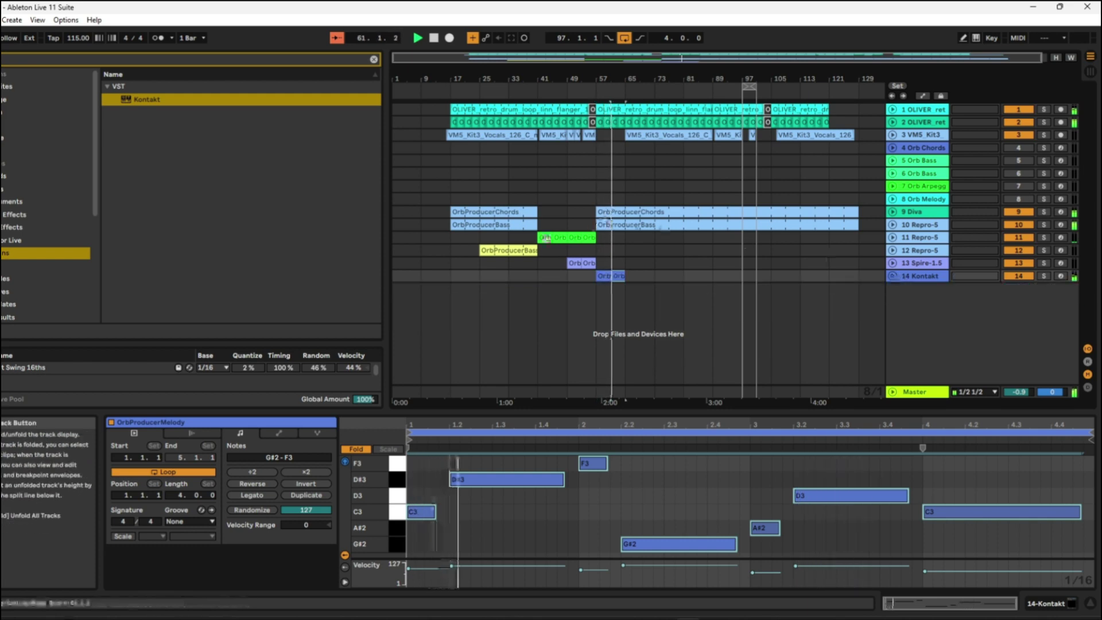
Step: Copy the 16-bar bass clip on track 12 to bar 65 and remove track 10's bass from bar 65 onward
click(488, 251)
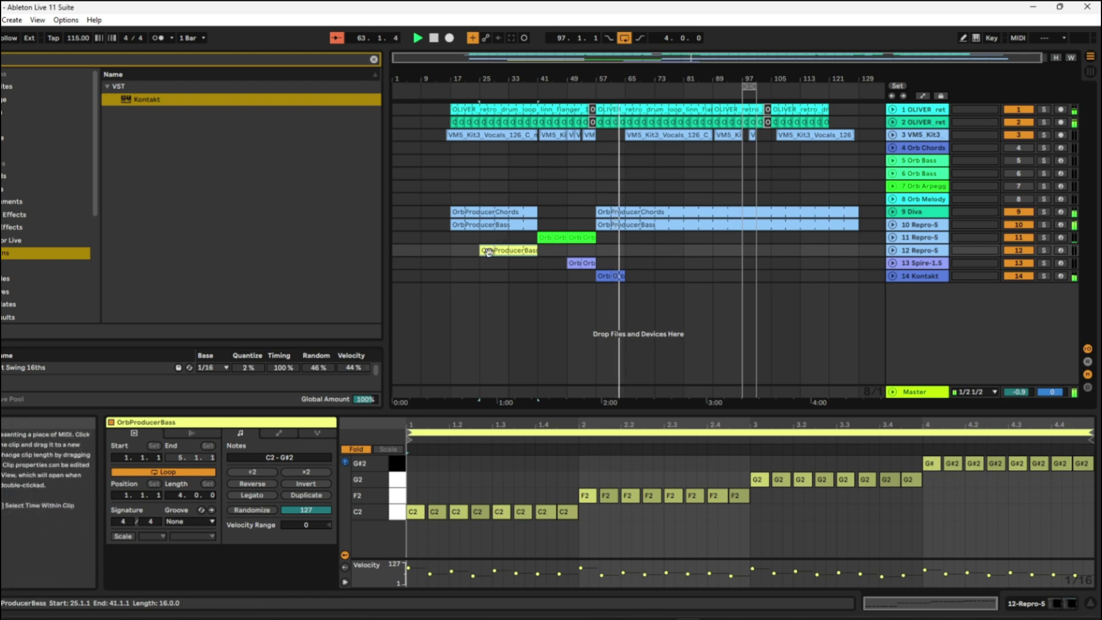
drag(529, 249, 626, 255)
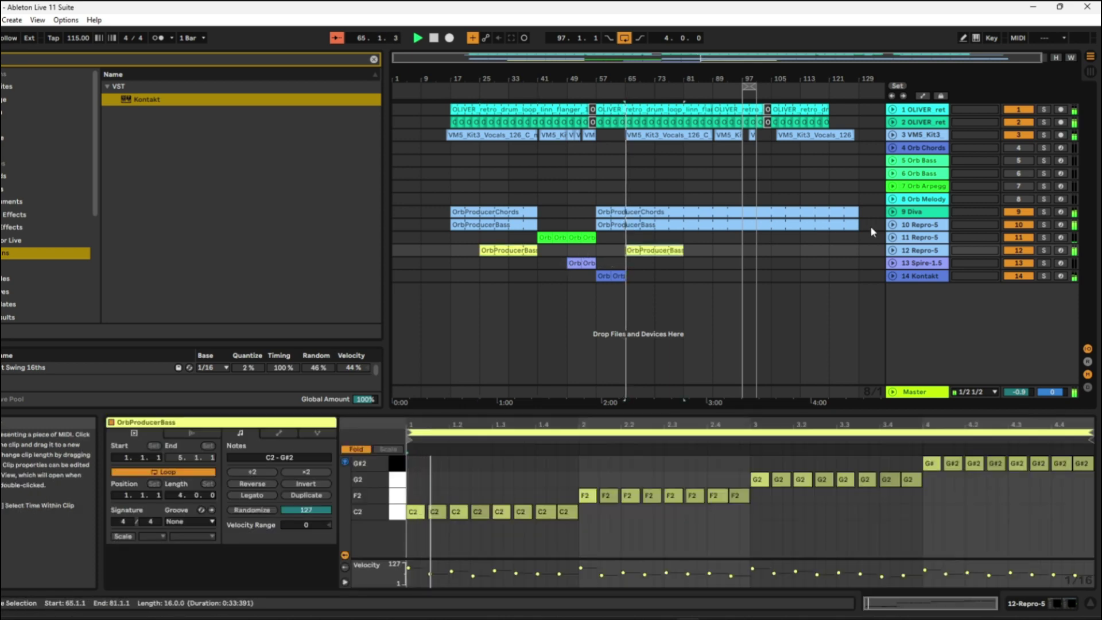
click(642, 225)
drag(653, 225, 633, 225)
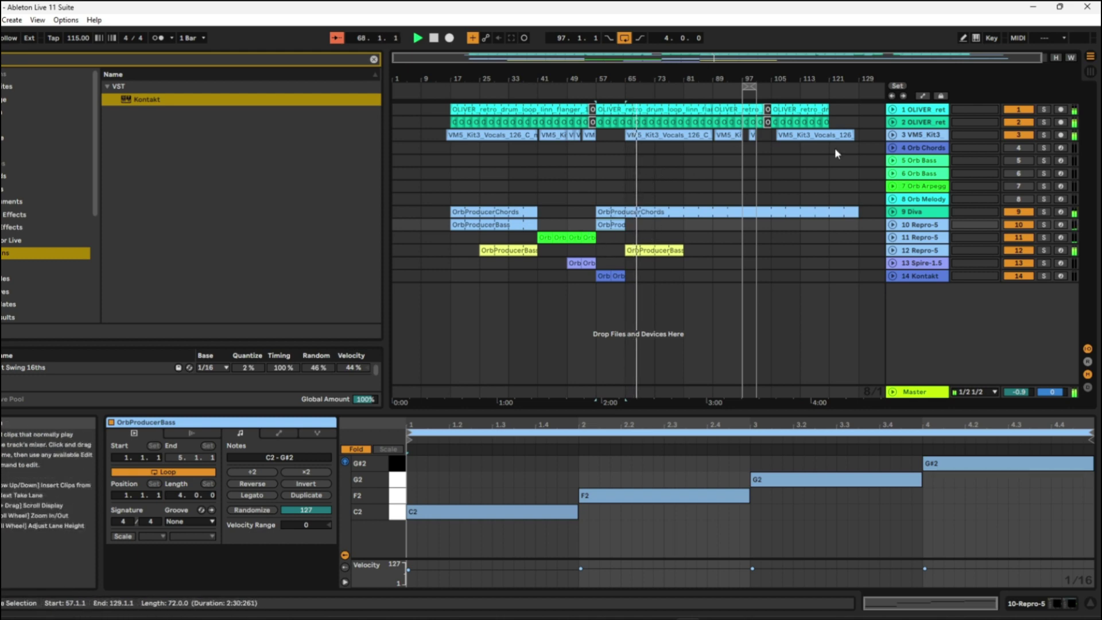
Step: Unfold vocal track 3, listen to the section from bar 64, and split the vocal clip at bar 73
click(892, 134)
drag(637, 83, 657, 140)
key(space)
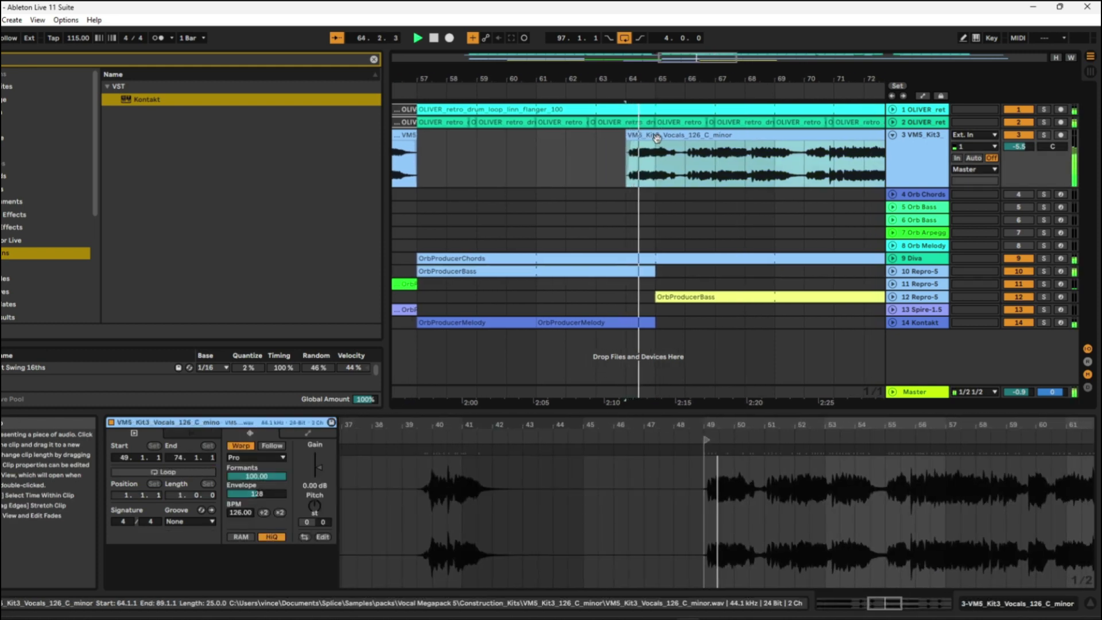
drag(617, 82, 617, 35)
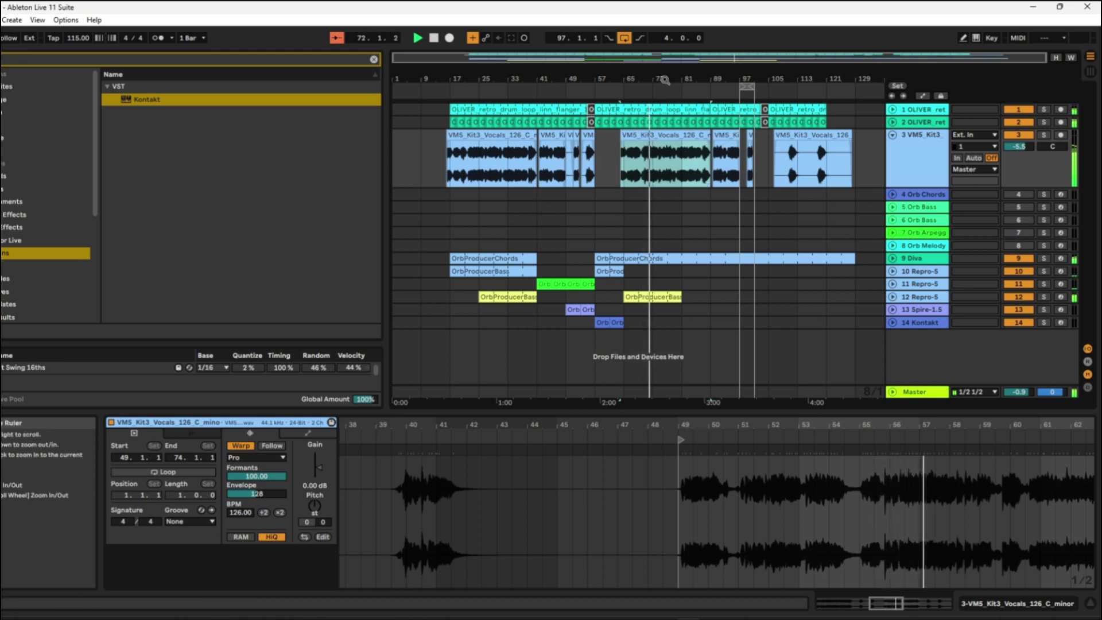
key(space)
key(plus)
key(plus)
click(634, 160)
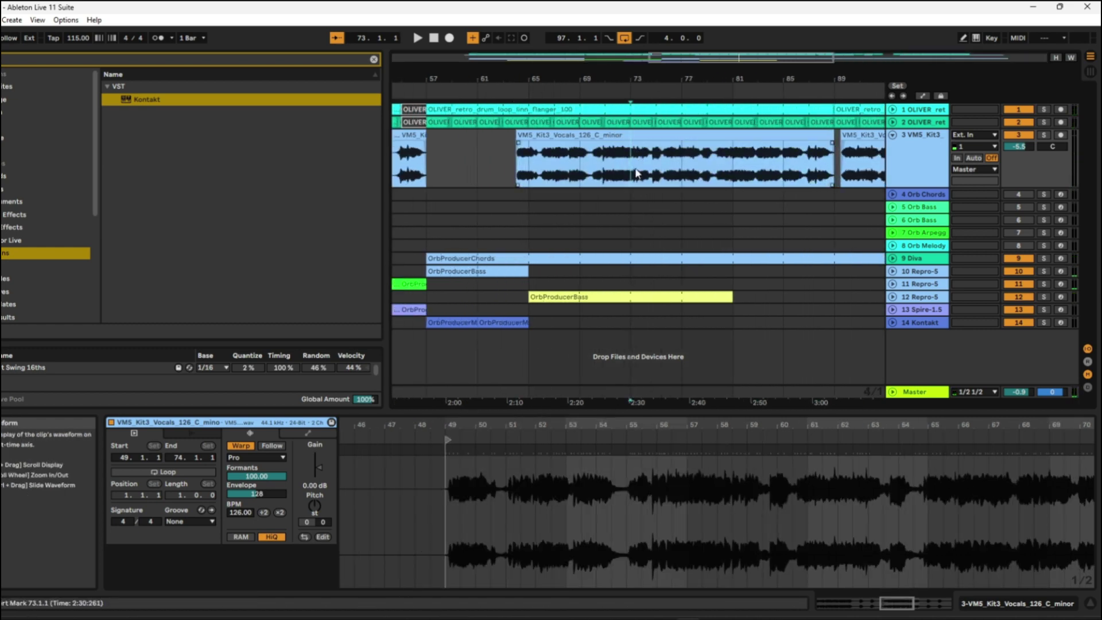
key(ctrl+e)
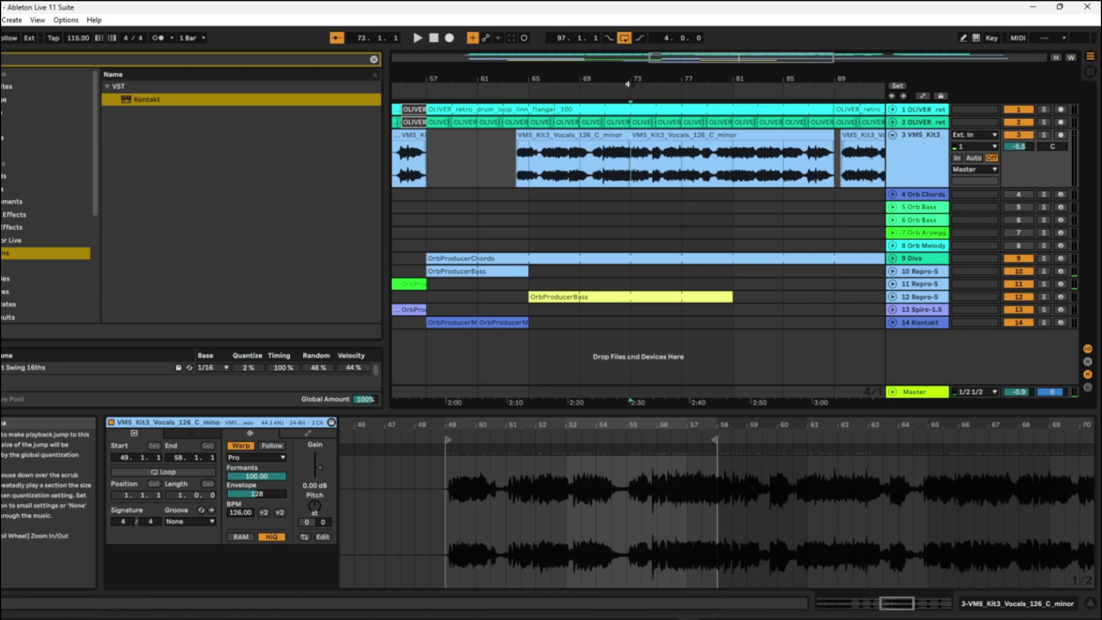
Step: Loop bars 41 to 57 around the track 11 bass clips and copy that time range across all tracks
drag(746, 98, 746, 86)
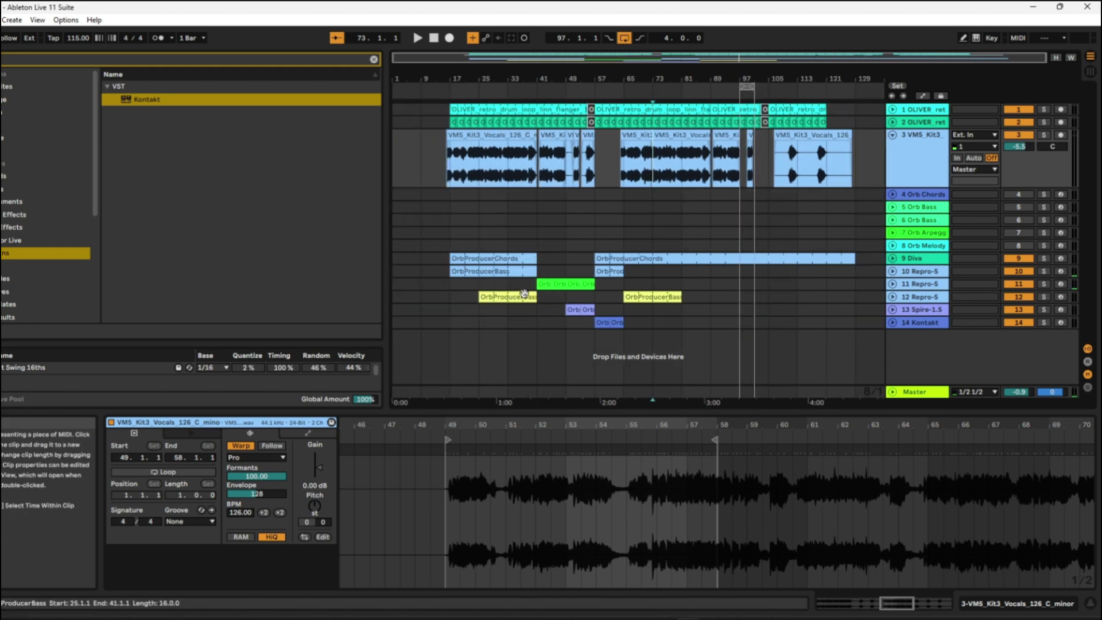
click(591, 284)
shift+click(586, 285)
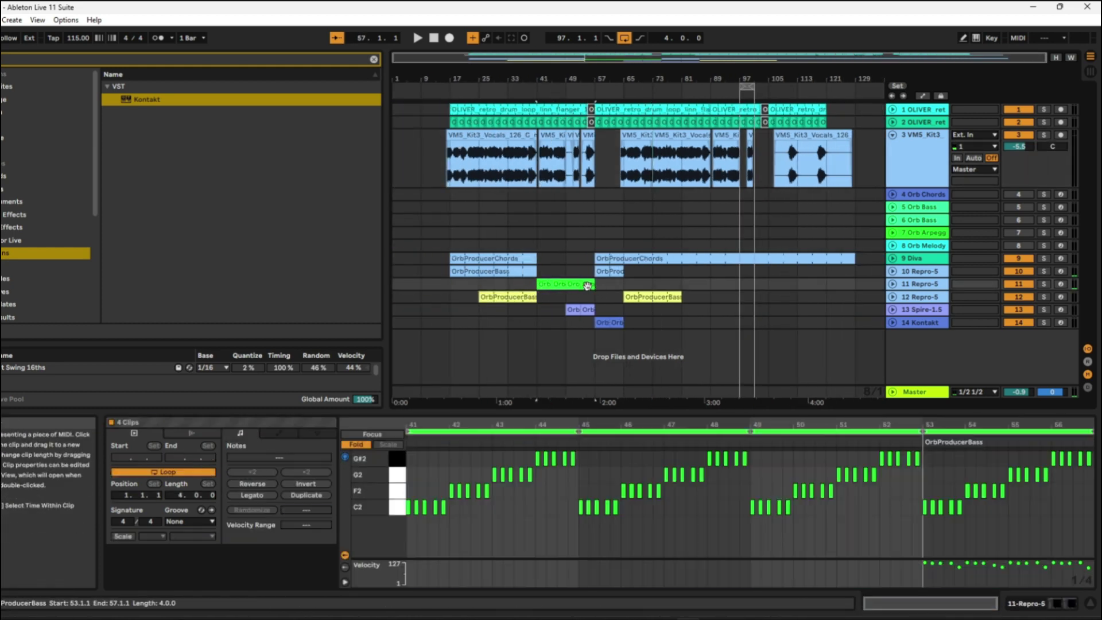
key(ctrl+l)
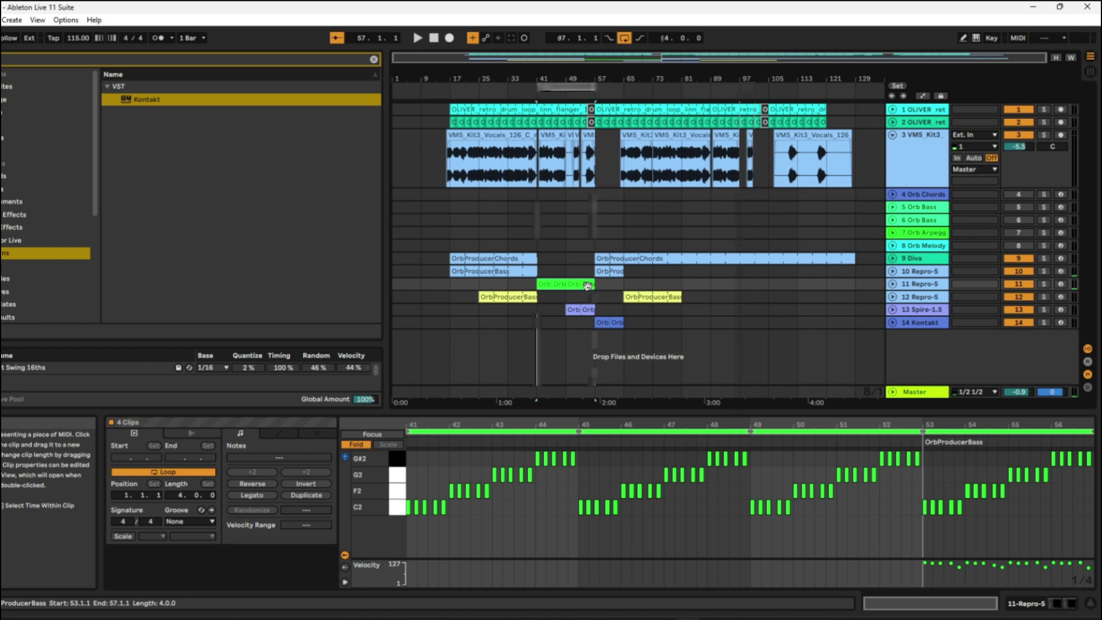
click(568, 86)
click(1, 19)
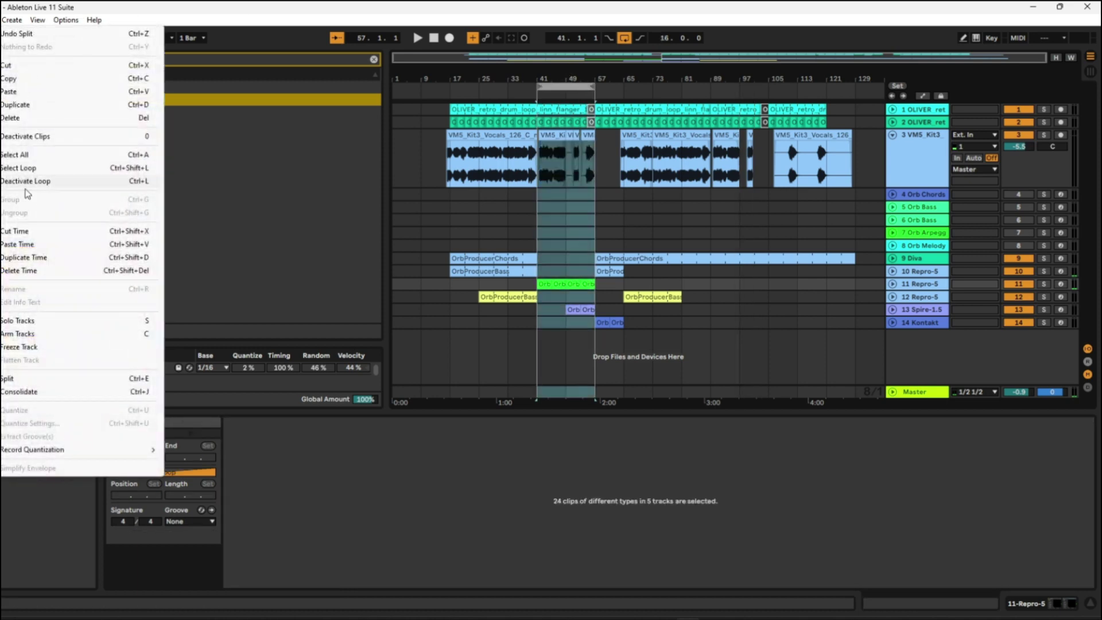
click(46, 79)
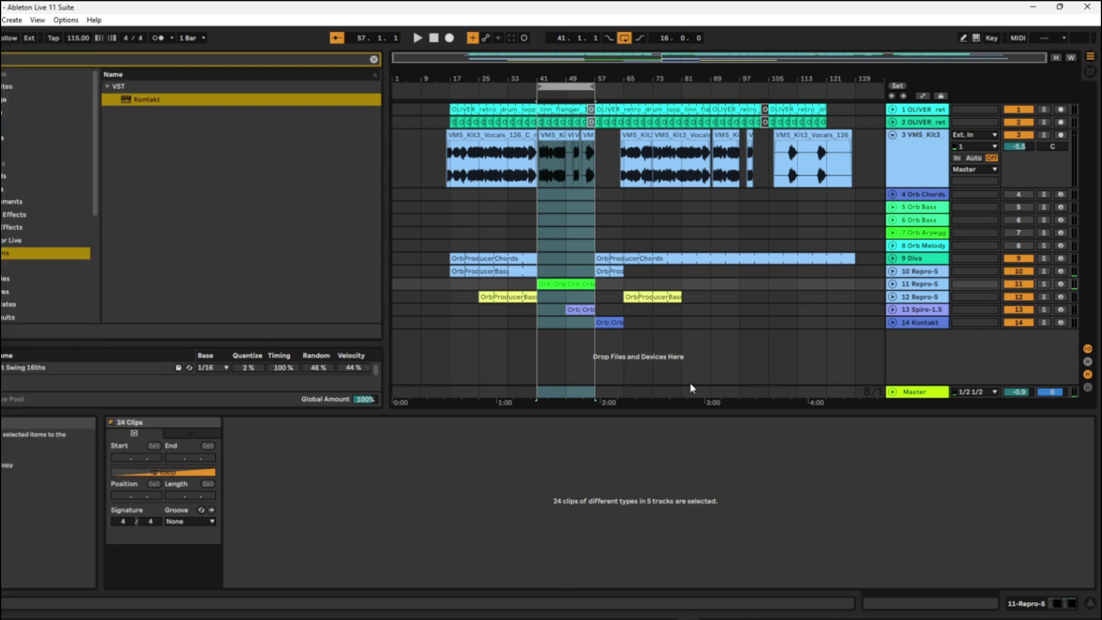
Step: Insert the copied 16 bars at bar 73 on all tracks with Paste Time
click(659, 133)
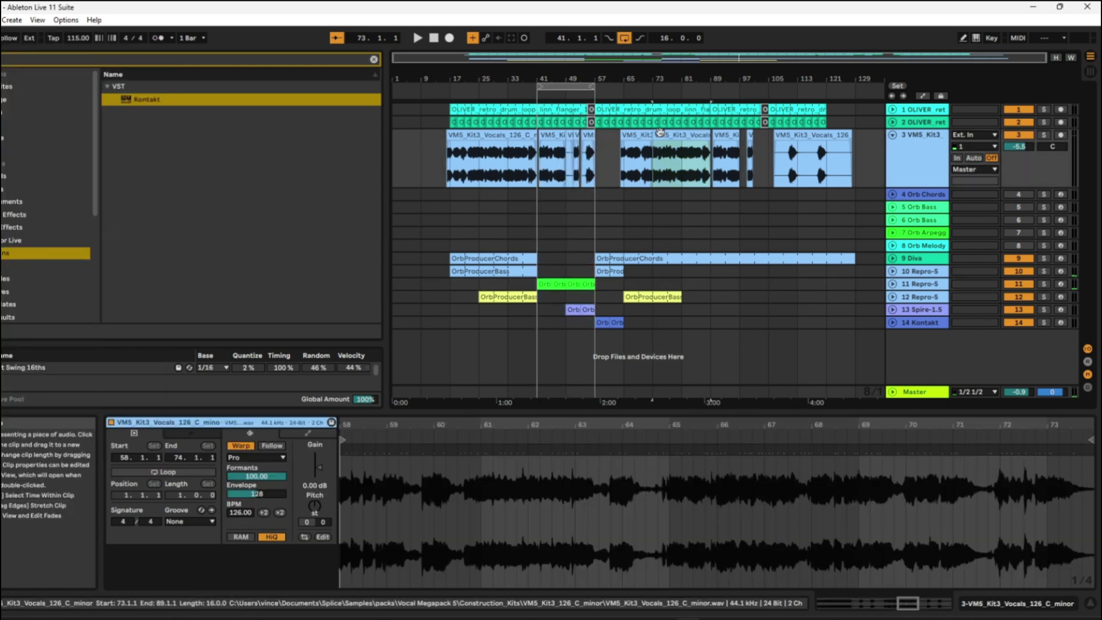
key(Up)
key(Up)
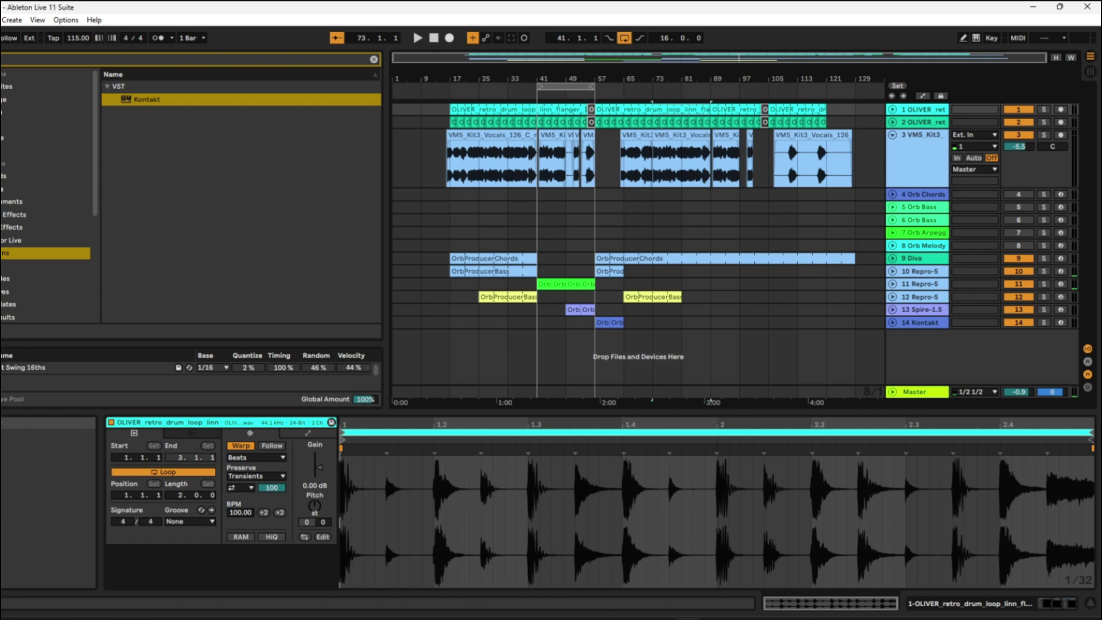
key(alt+e)
click(41, 258)
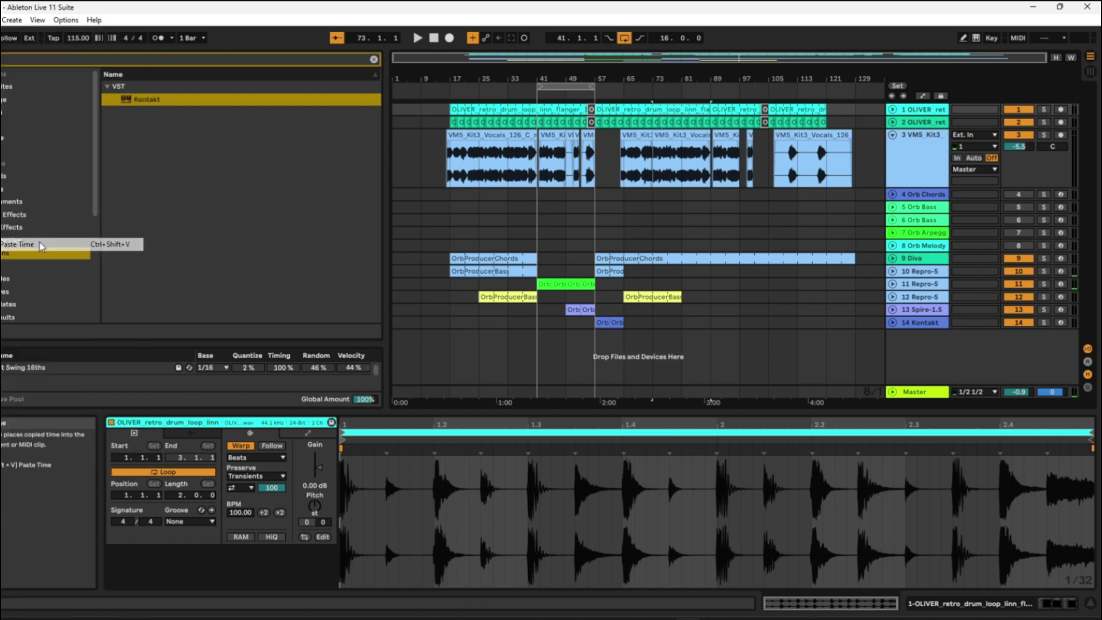
Step: Set the adaptive grid to Narrow, extend the vocal clip ending at bar 73 to 73.2.3, and play the transition
drag(657, 78, 619, 123)
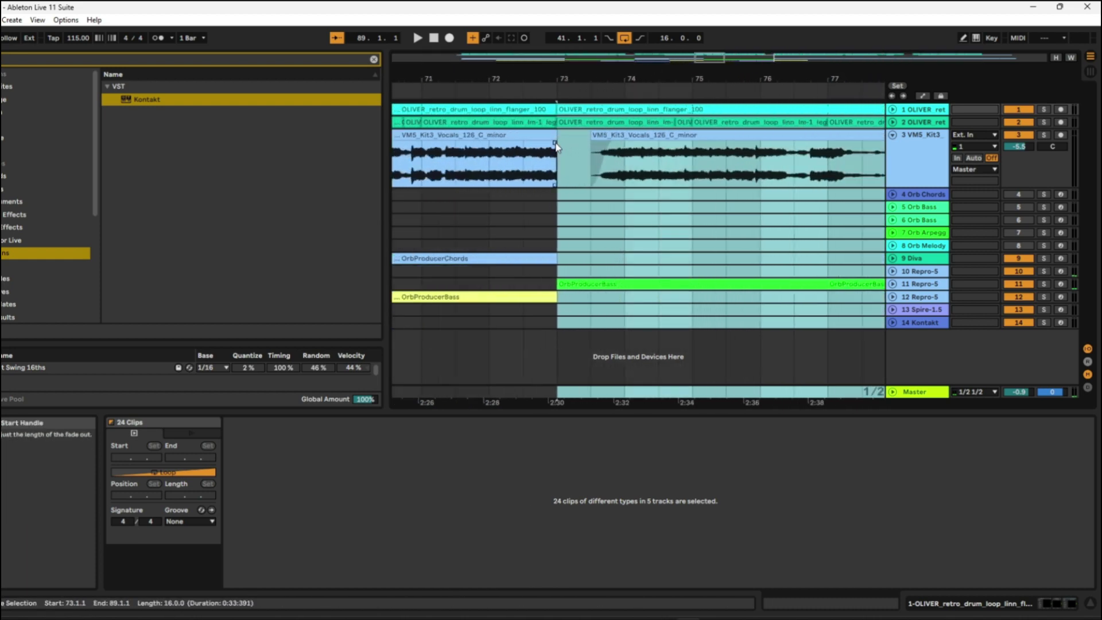
click(432, 129)
click(476, 97)
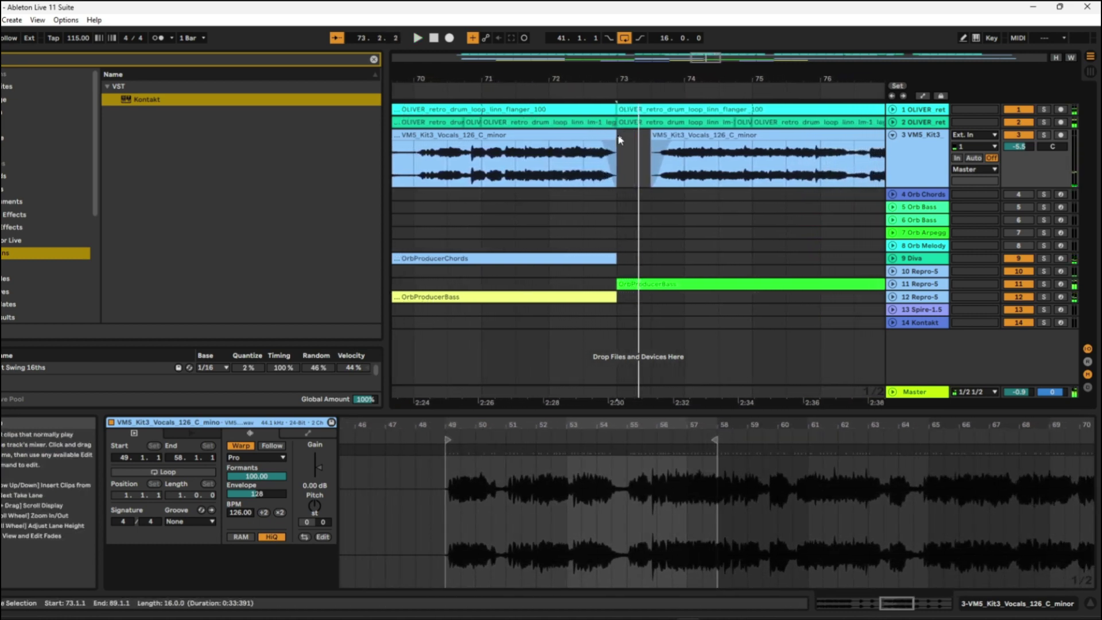
key(space)
click(621, 147)
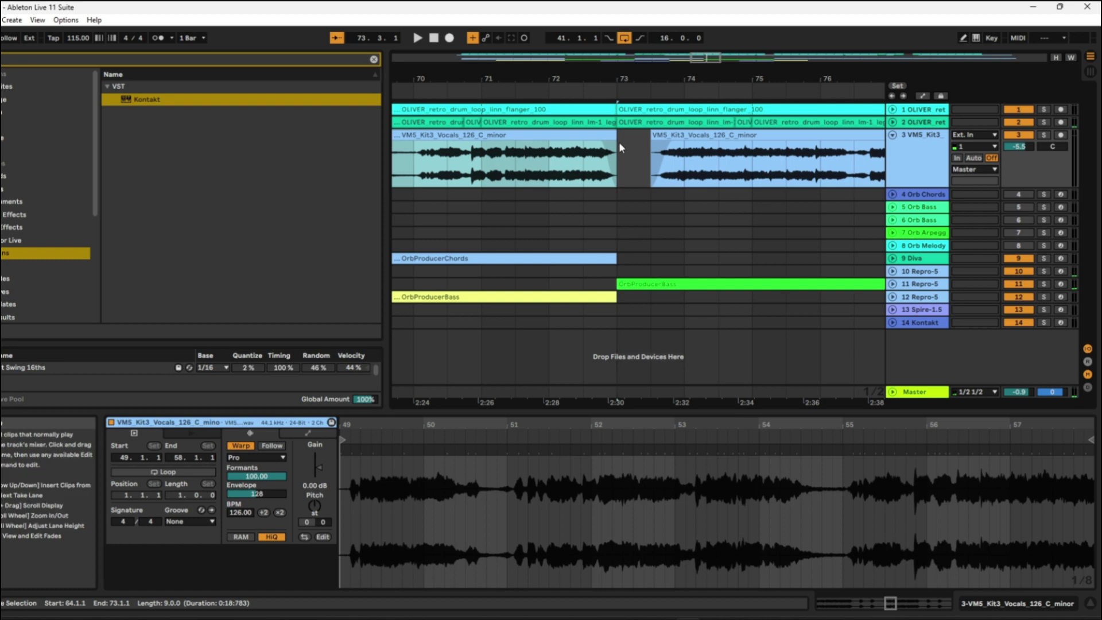
right_click(610, 148)
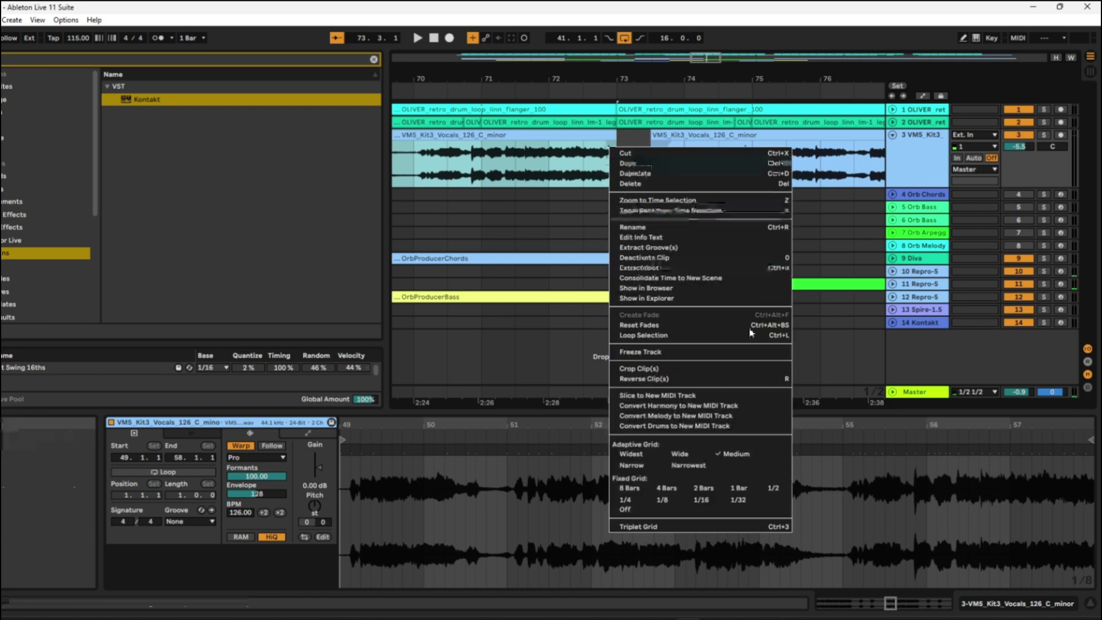
click(688, 465)
drag(613, 139, 641, 135)
click(548, 168)
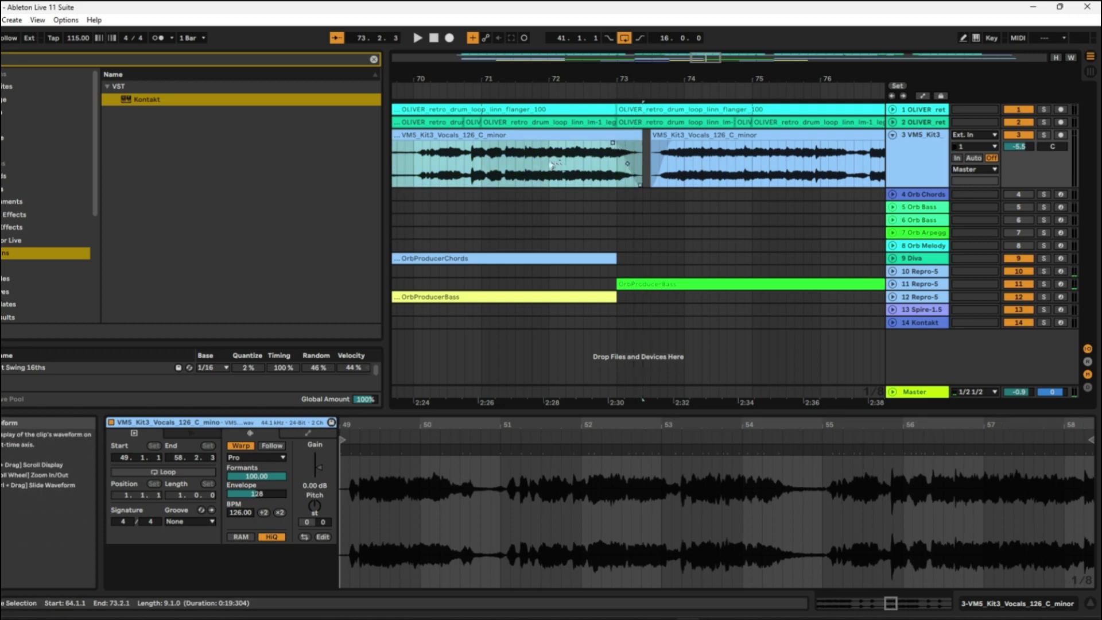
key(space)
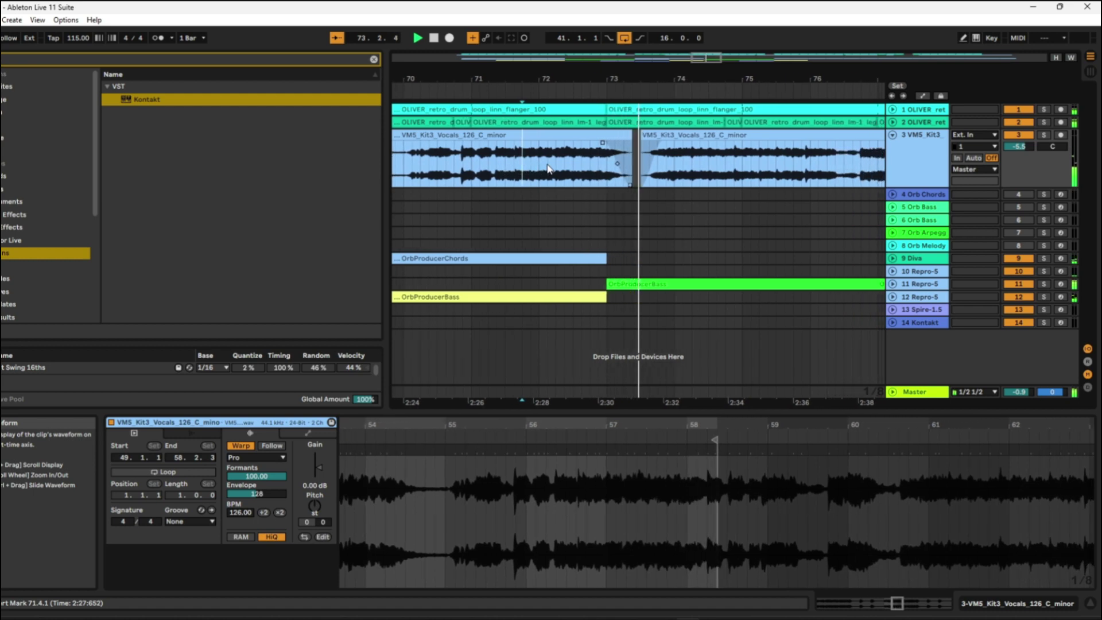
drag(638, 79, 637, 49)
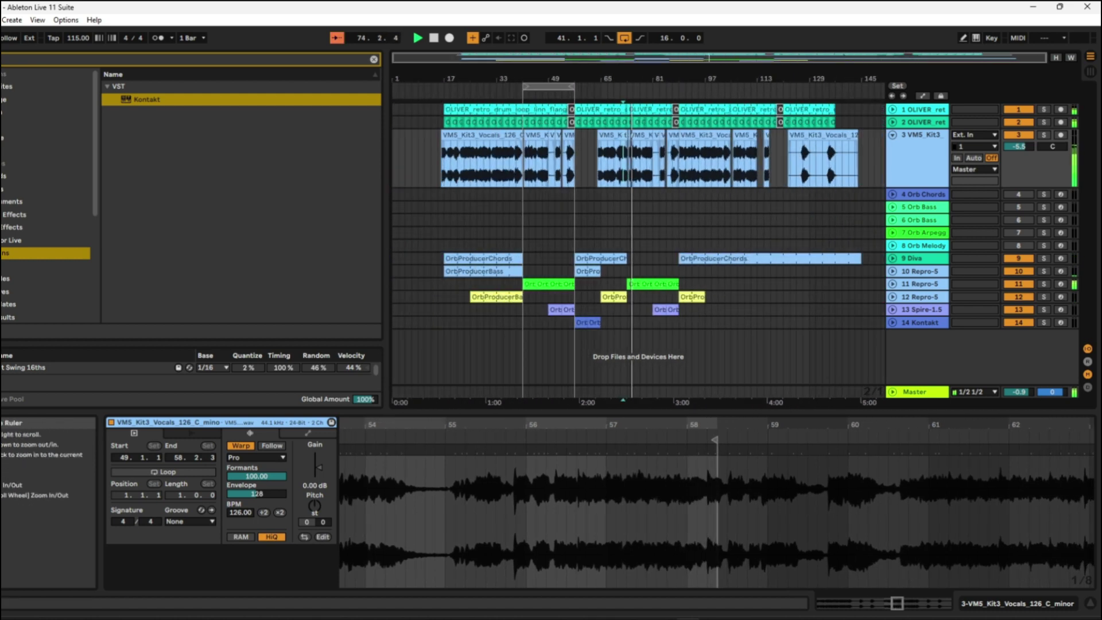
Step: Add the Pitch +12 MIDI effect preset before Repro-5 on track 11 and play from bar 73
click(905, 284)
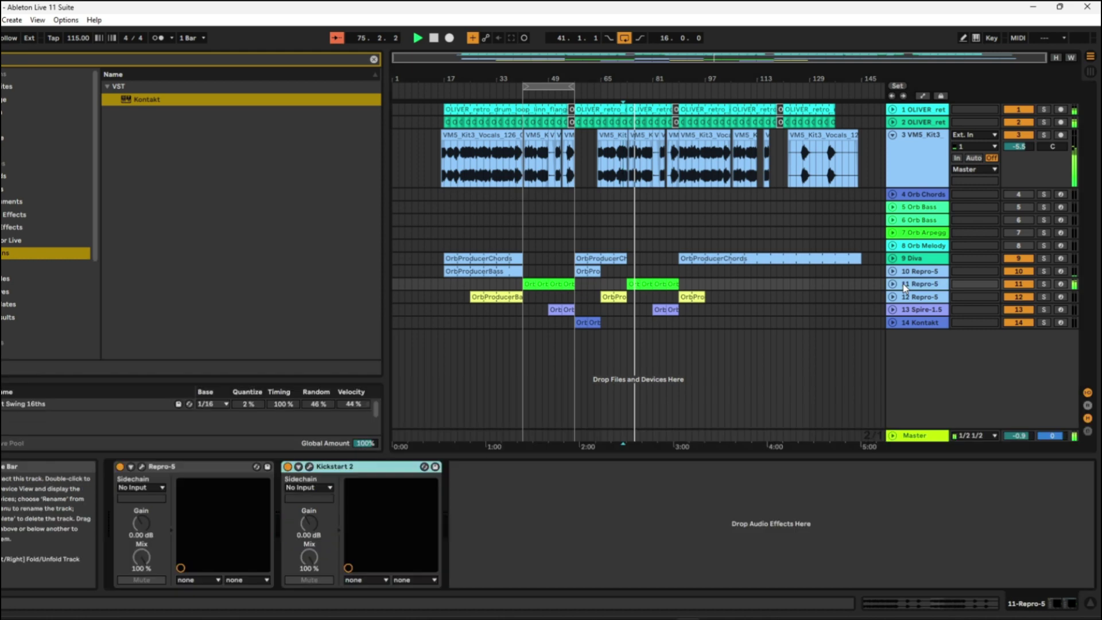
key(space)
click(35, 227)
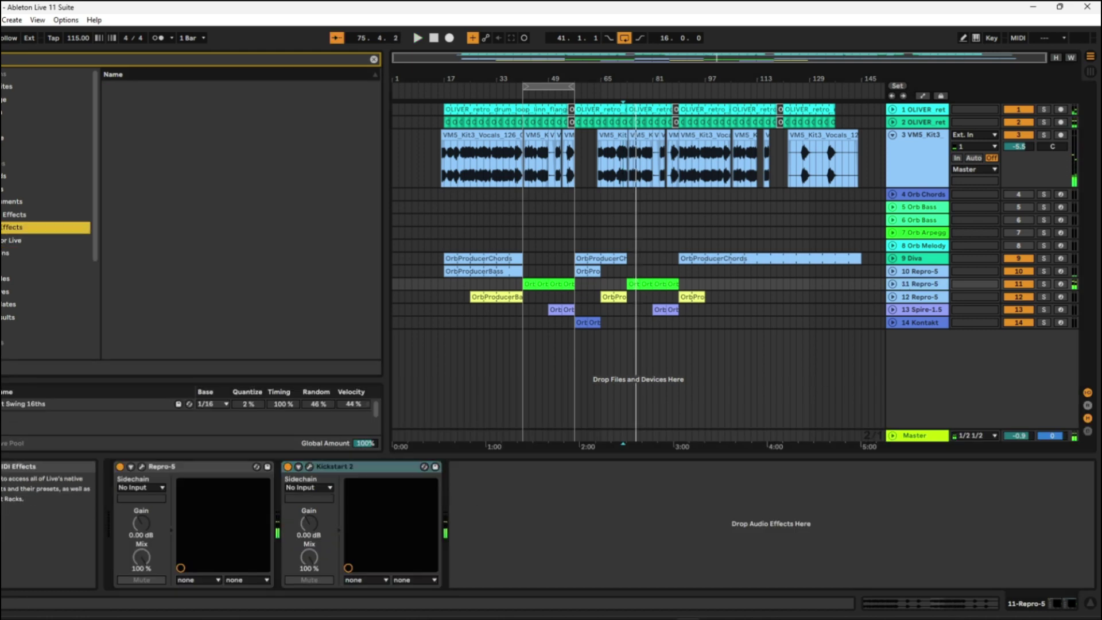
click(374, 59)
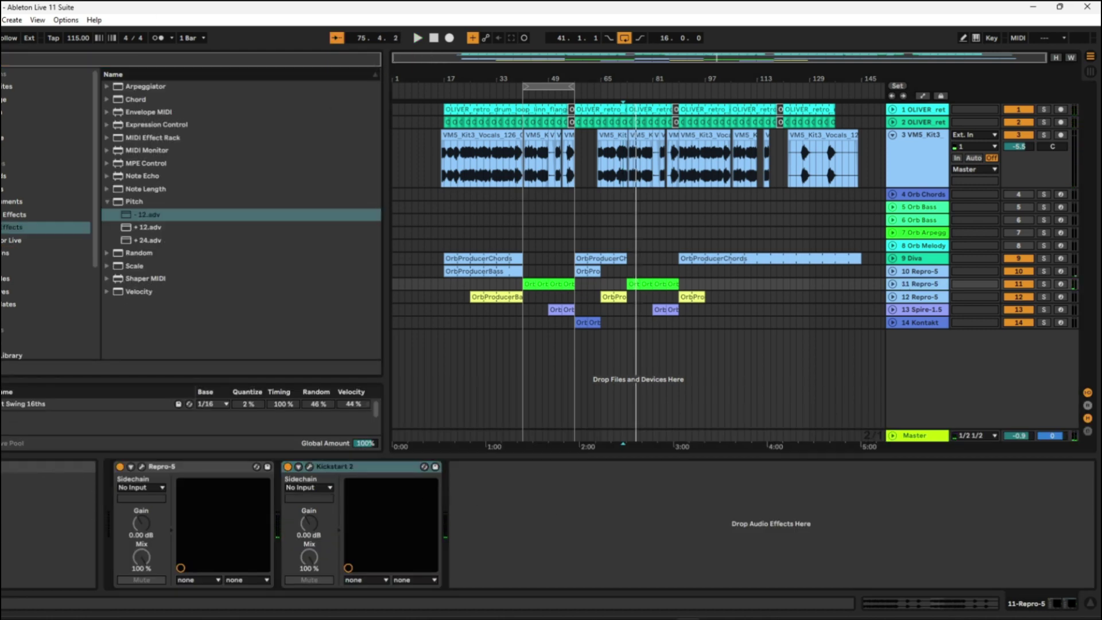
drag(152, 232, 130, 490)
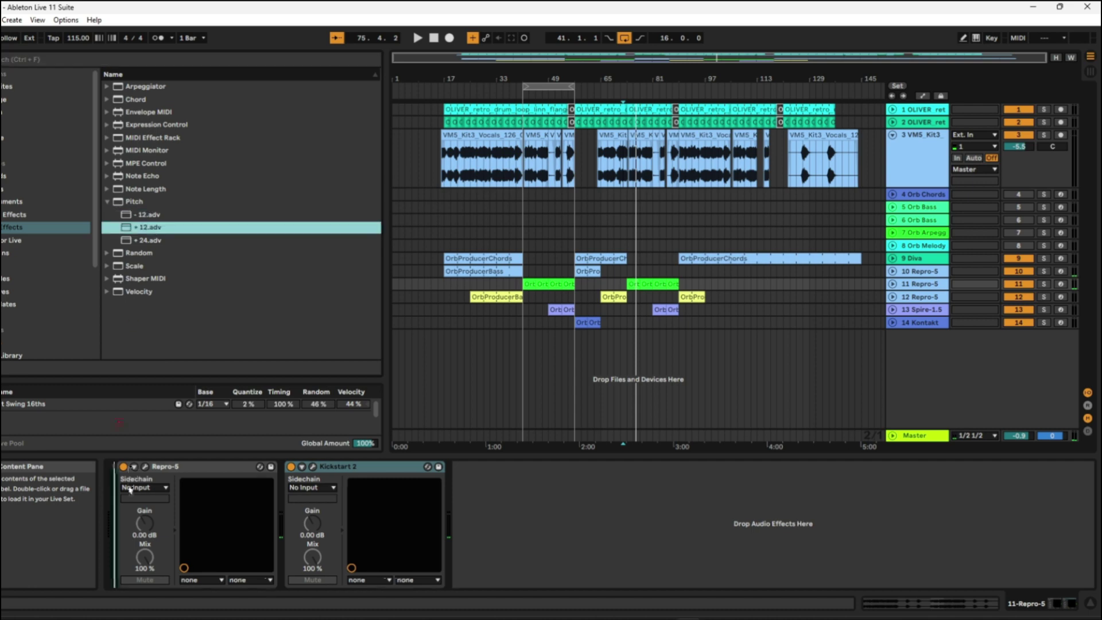
click(631, 282)
key(space)
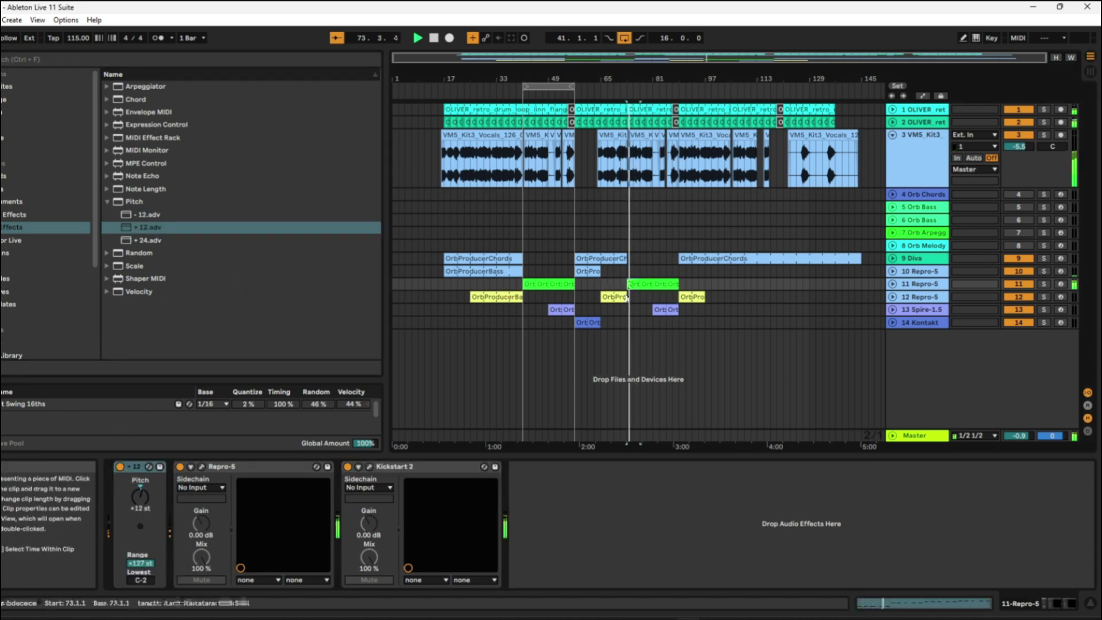
right_click(922, 286)
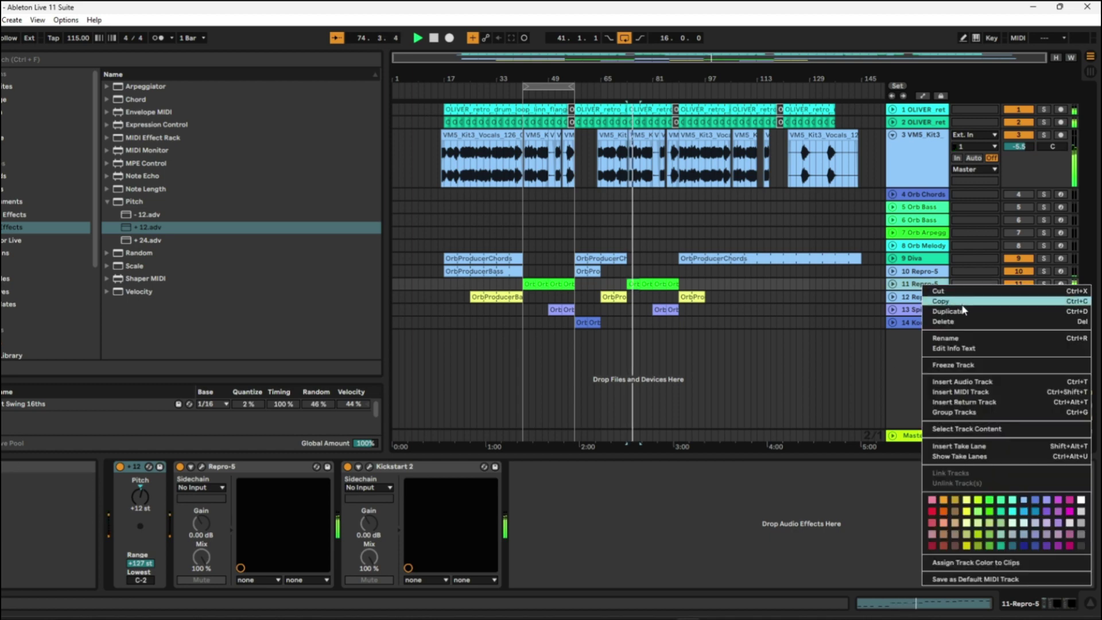
click(892, 355)
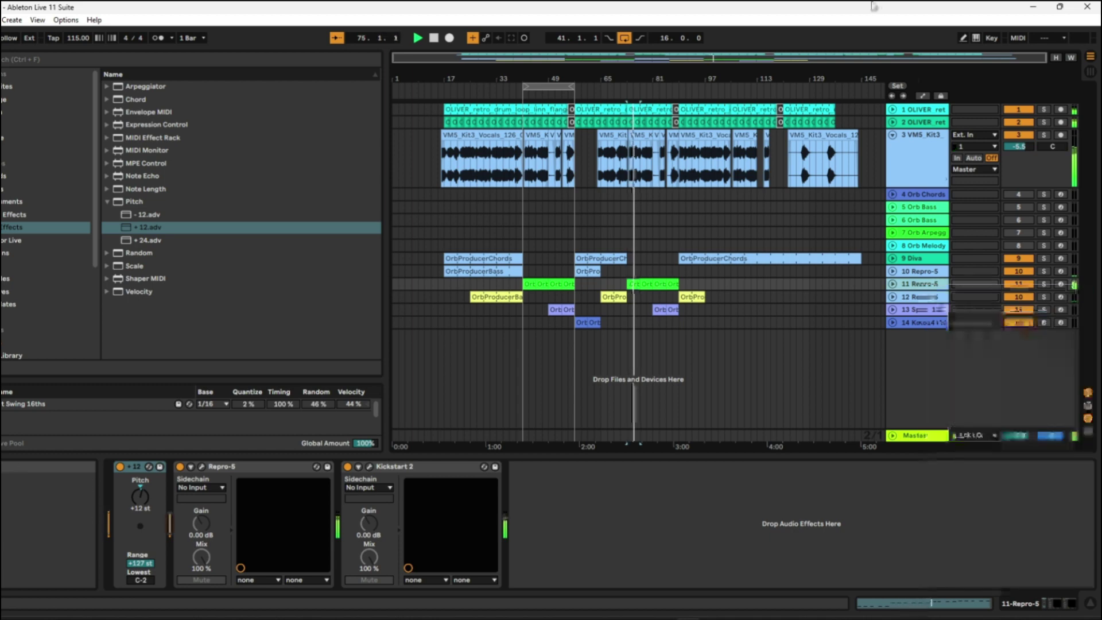
Step: Duplicate the Repro-5 bass track 11 and load Serum_x64 in place of Repro-5 on the copy
right_click(925, 285)
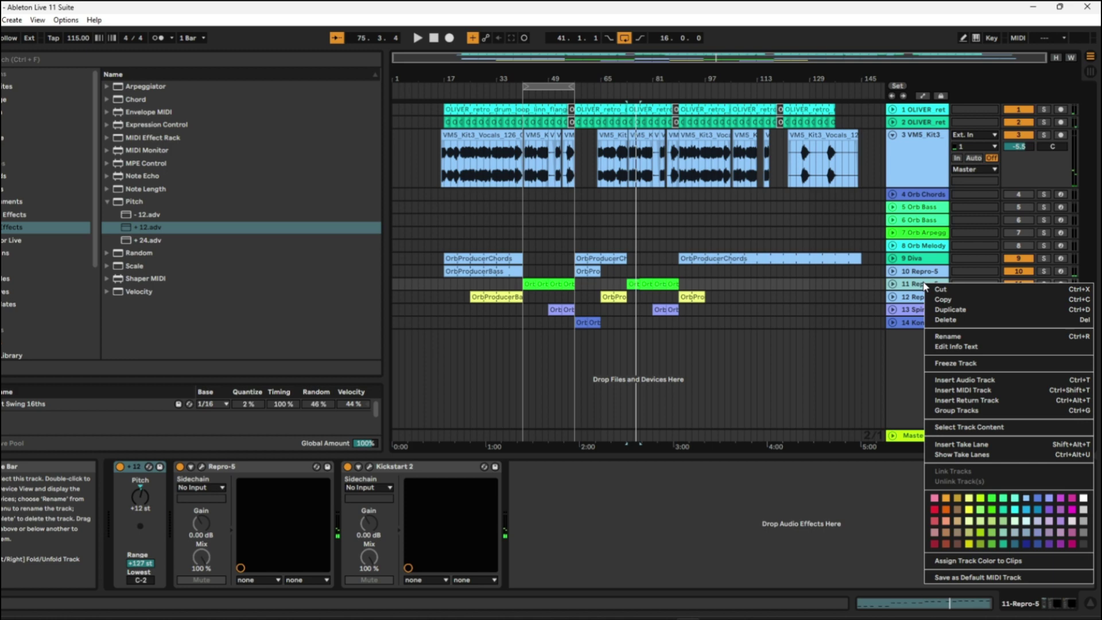
click(993, 315)
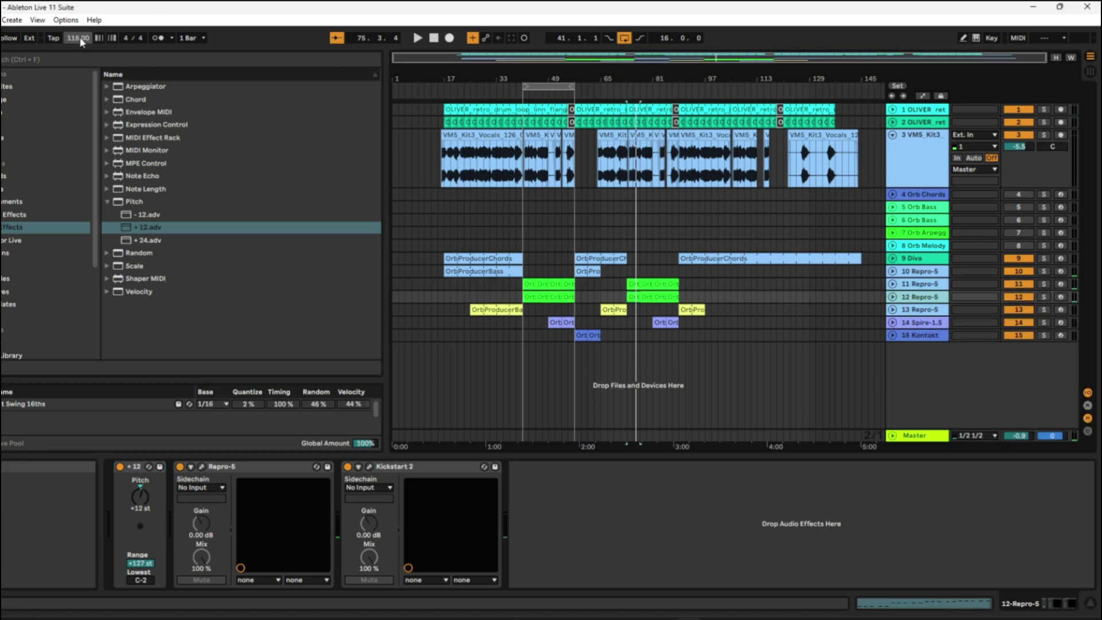
click(56, 60)
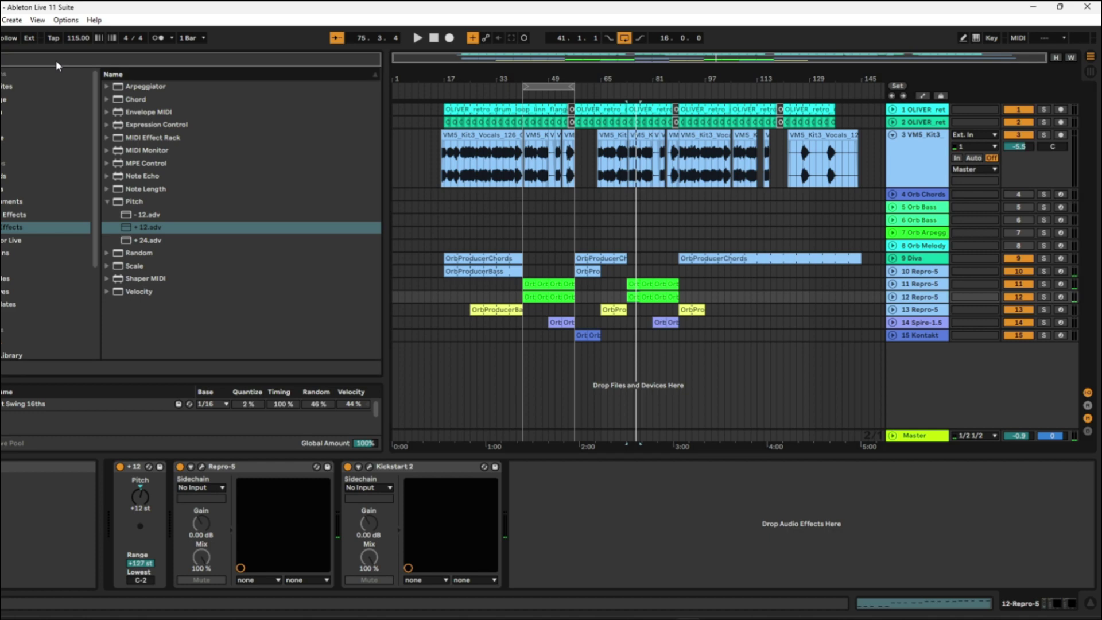
text(utility)
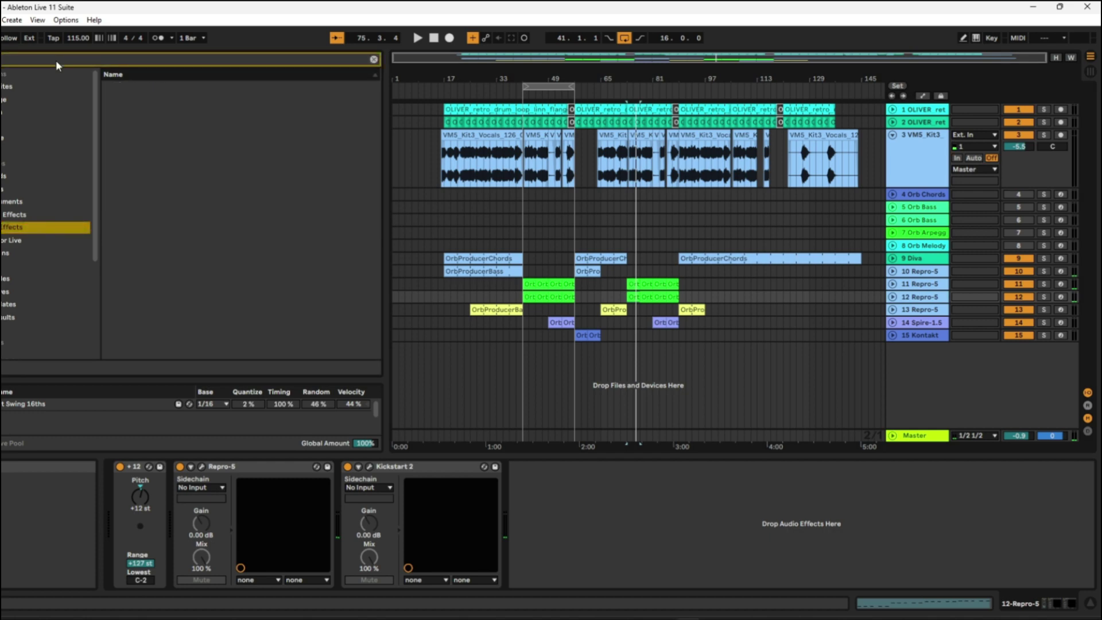
text(m)
click(11, 257)
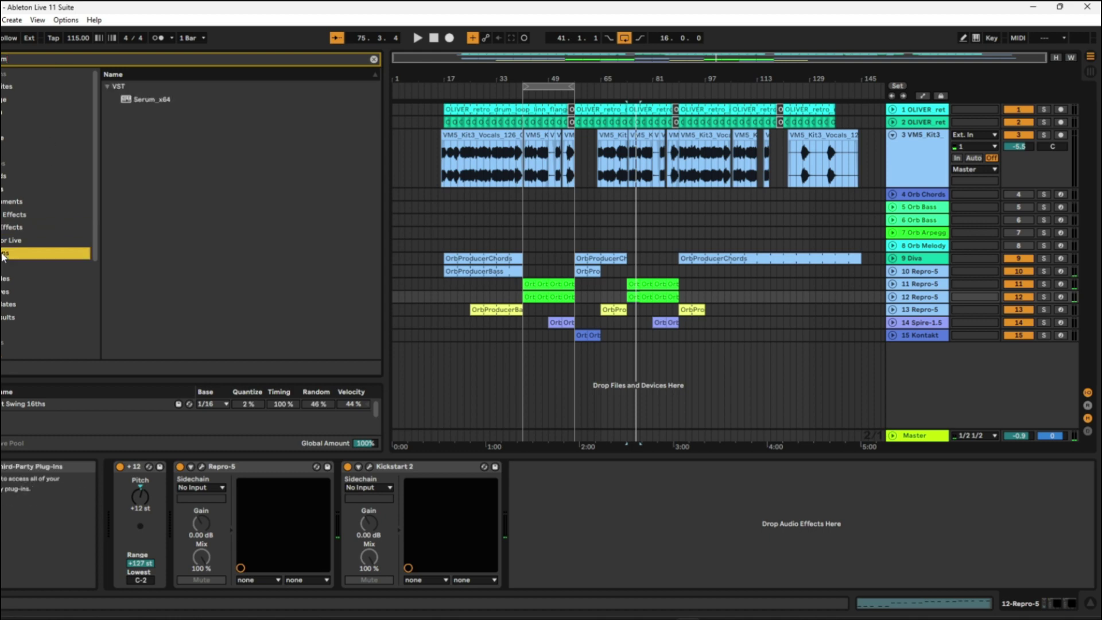
click(135, 101)
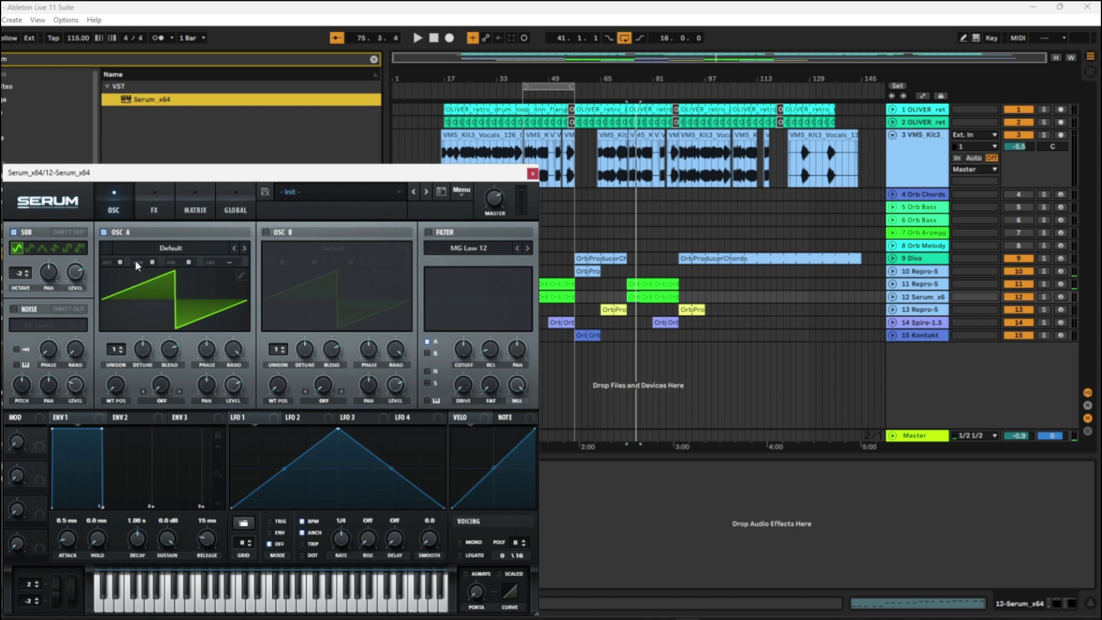
Step: Set Serum's oscillator A to the Basic Shapes wavetable at octave -2 and play the section from bar 73
click(172, 250)
mouse_move(182, 263)
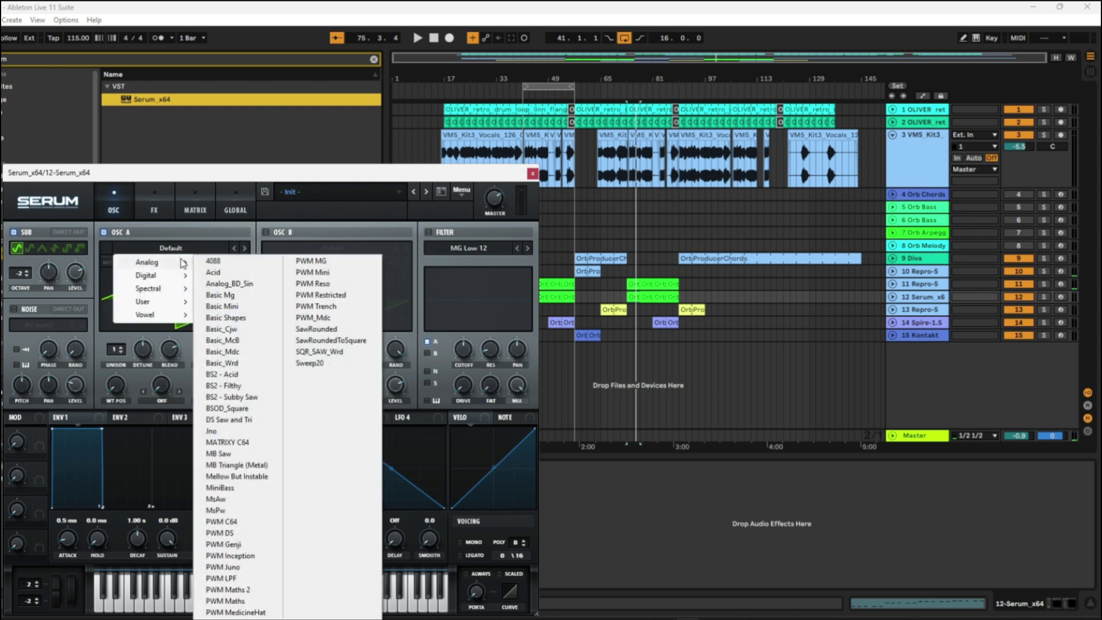
click(253, 319)
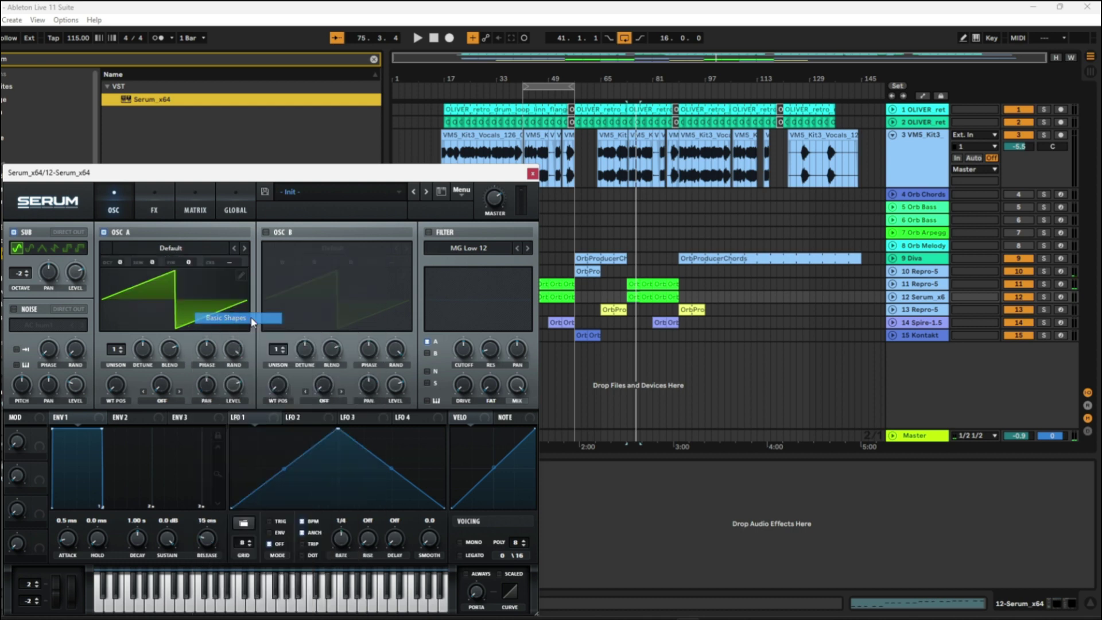
drag(121, 265, 122, 280)
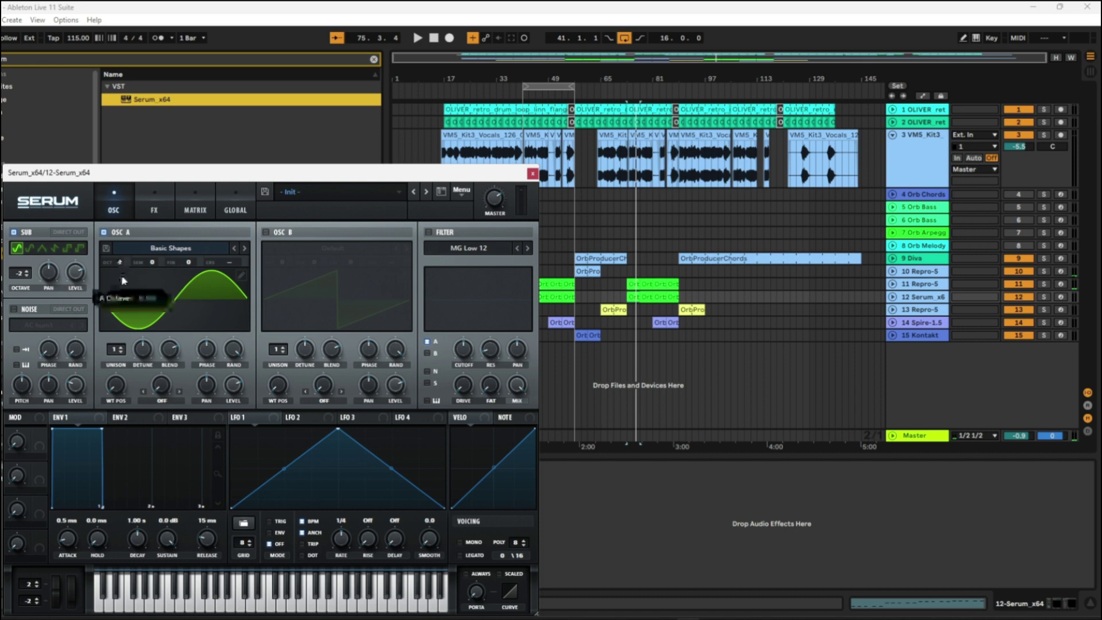
key(space)
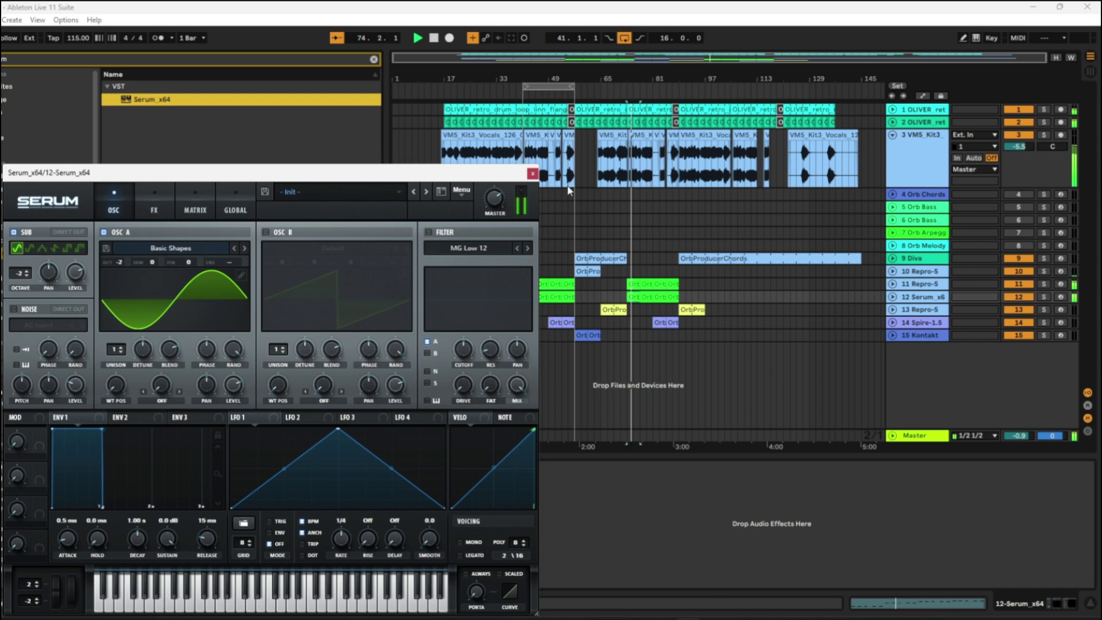
key(ctrl+alt+p)
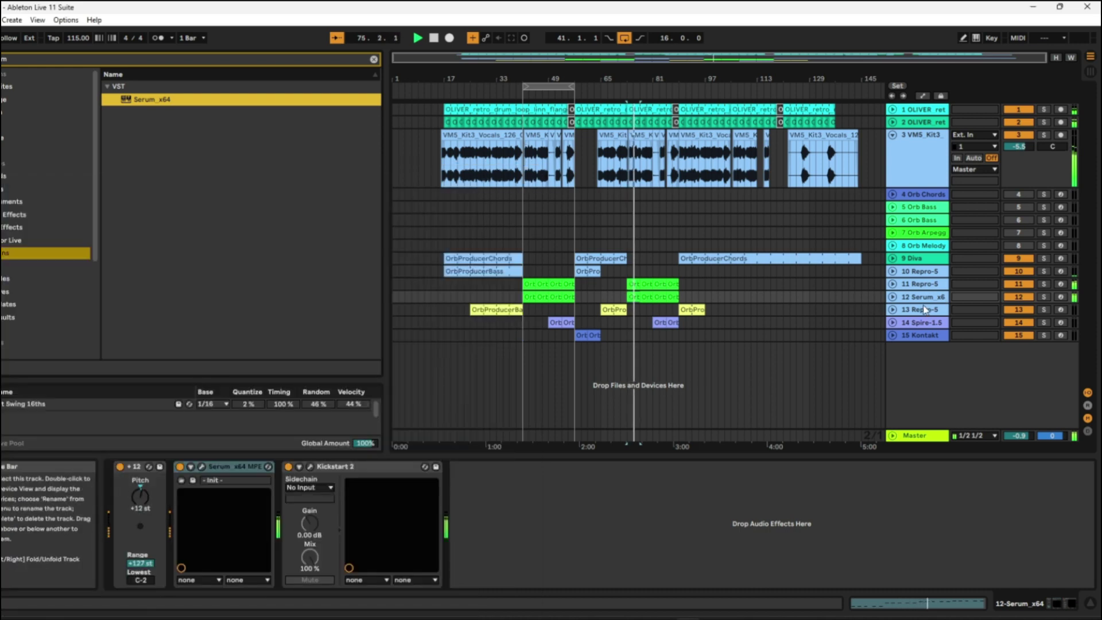
Step: Set the volume of the Serum track 12 to -2.6 dB and Repro-5 track 11 to -3.0 dB
click(892, 297)
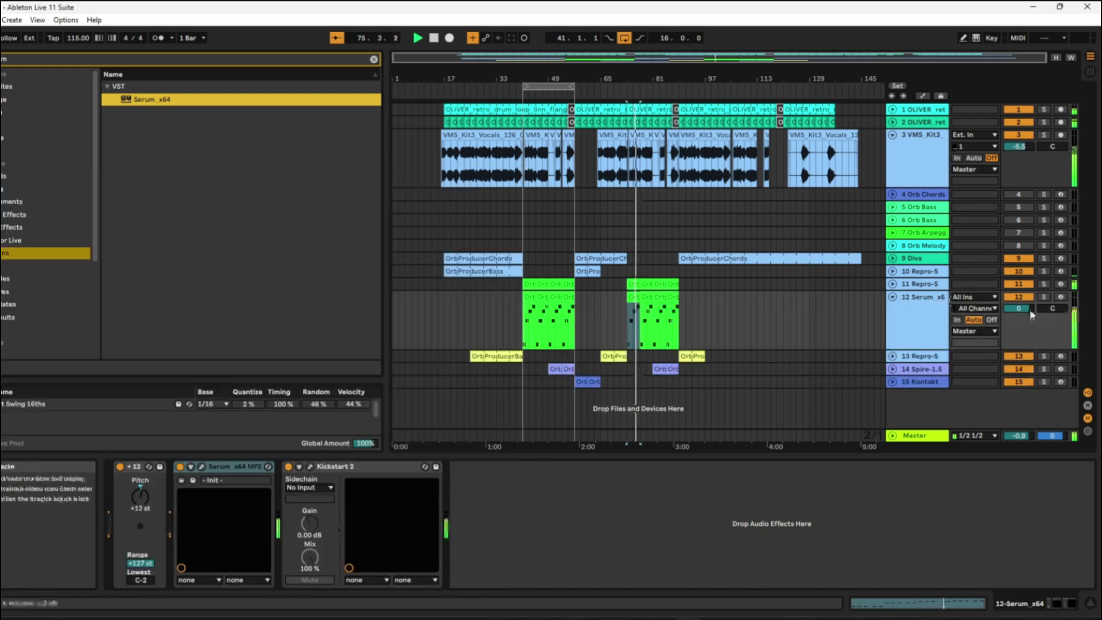
click(892, 284)
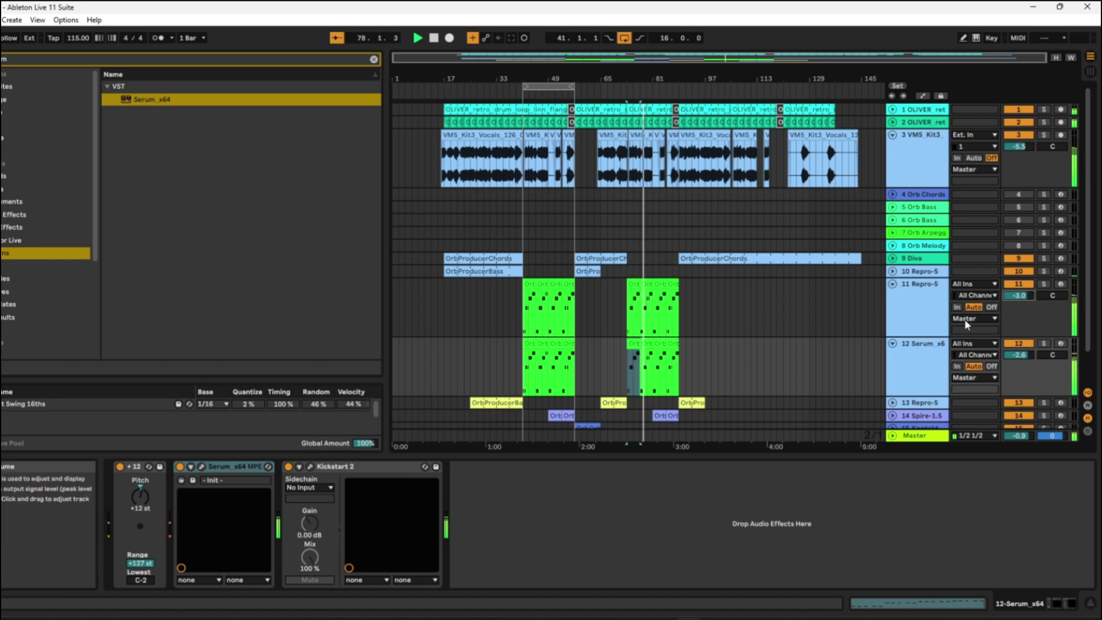
click(892, 343)
click(892, 284)
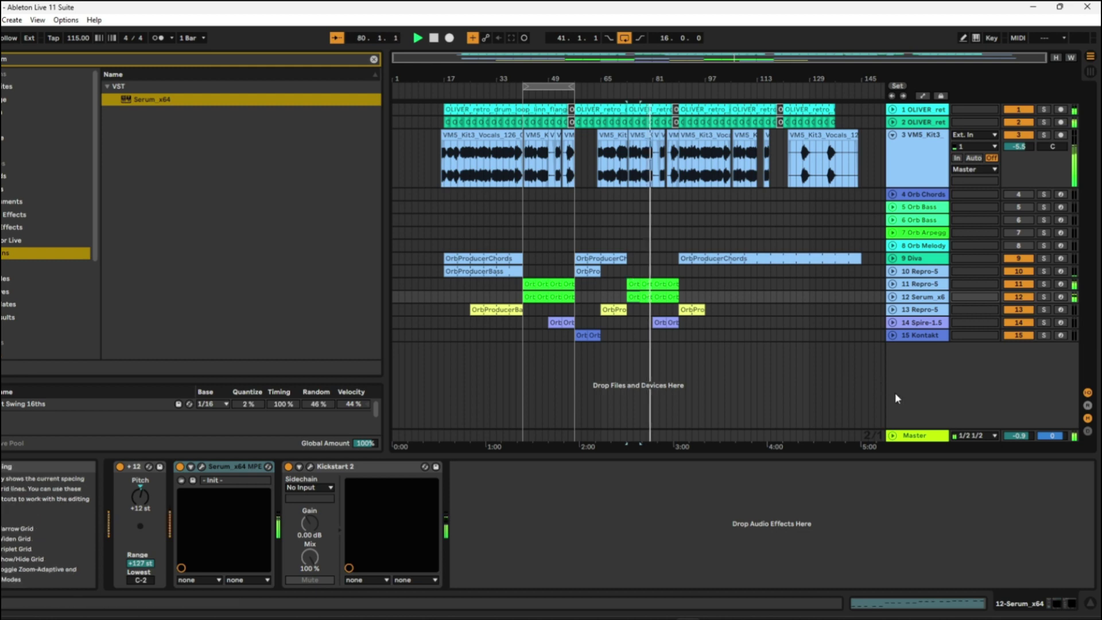
Step: Duplicate the Spire arpeggio clips of bars 81 to 89 so the part continues to bar 97
click(663, 323)
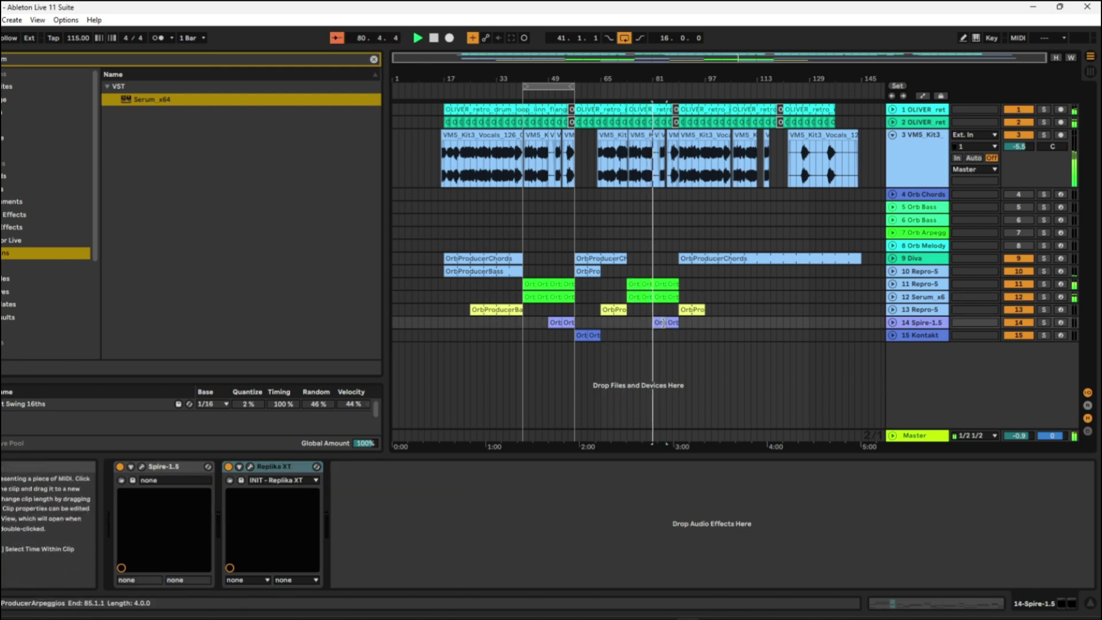
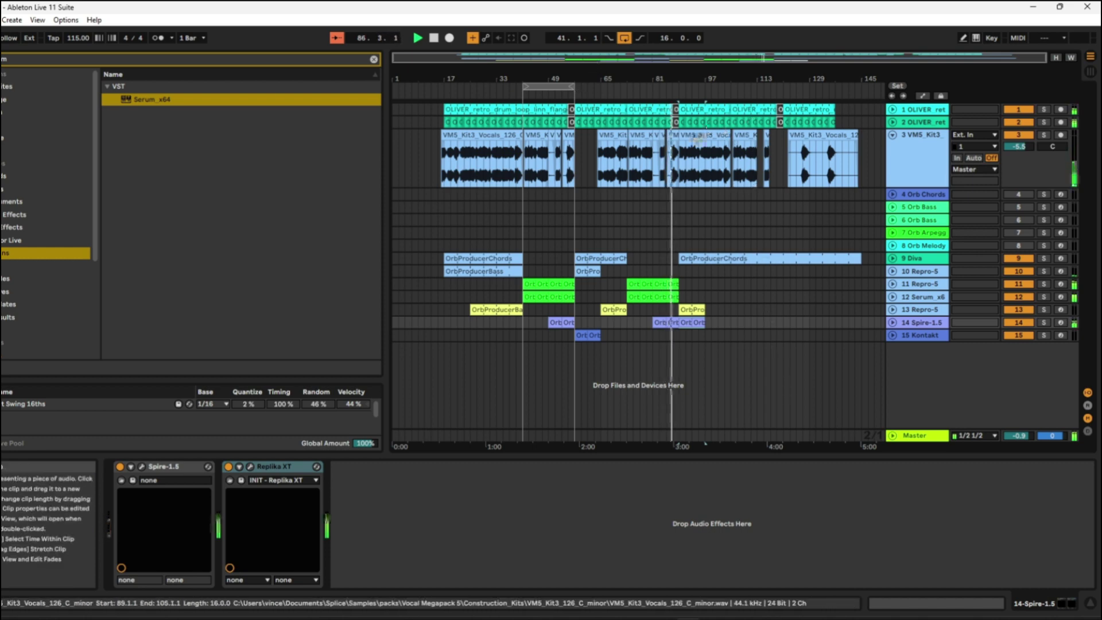
Step: Delete the vocal from 90.3.1 to 94.1.1 on track 3 and fade out the end of the clip before the gap
drag(691, 78, 691, 106)
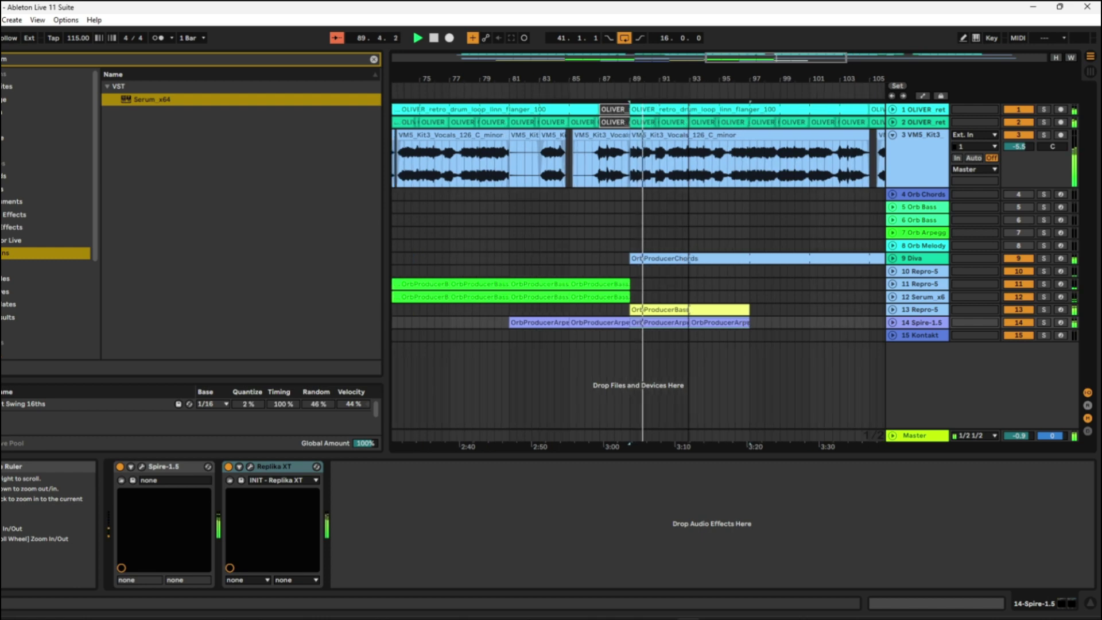
click(660, 158)
drag(659, 160, 708, 160)
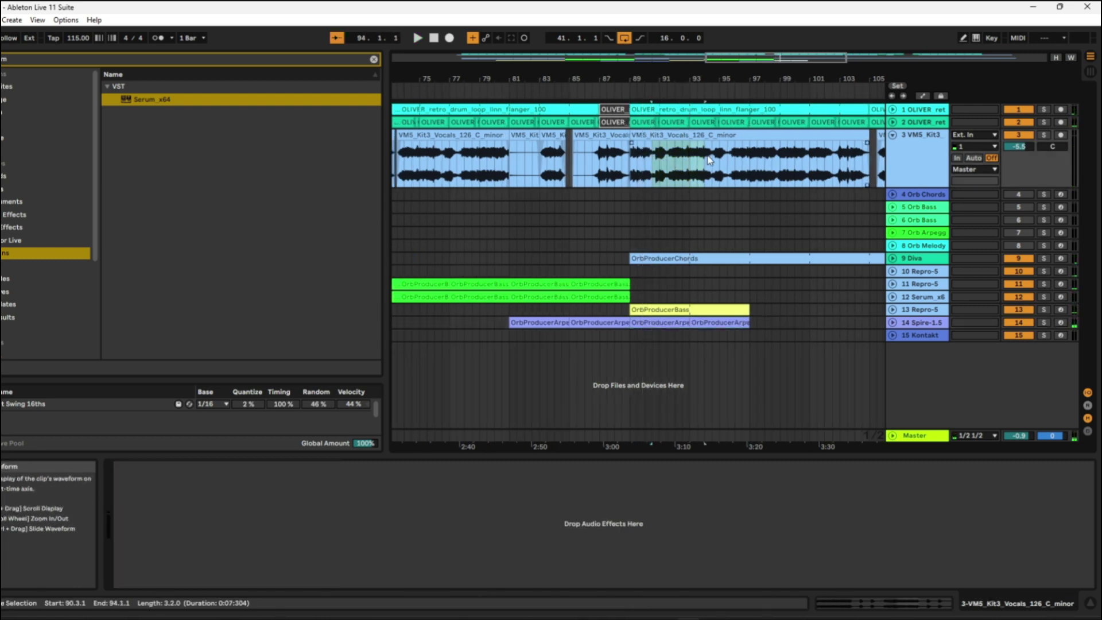
key(Delete)
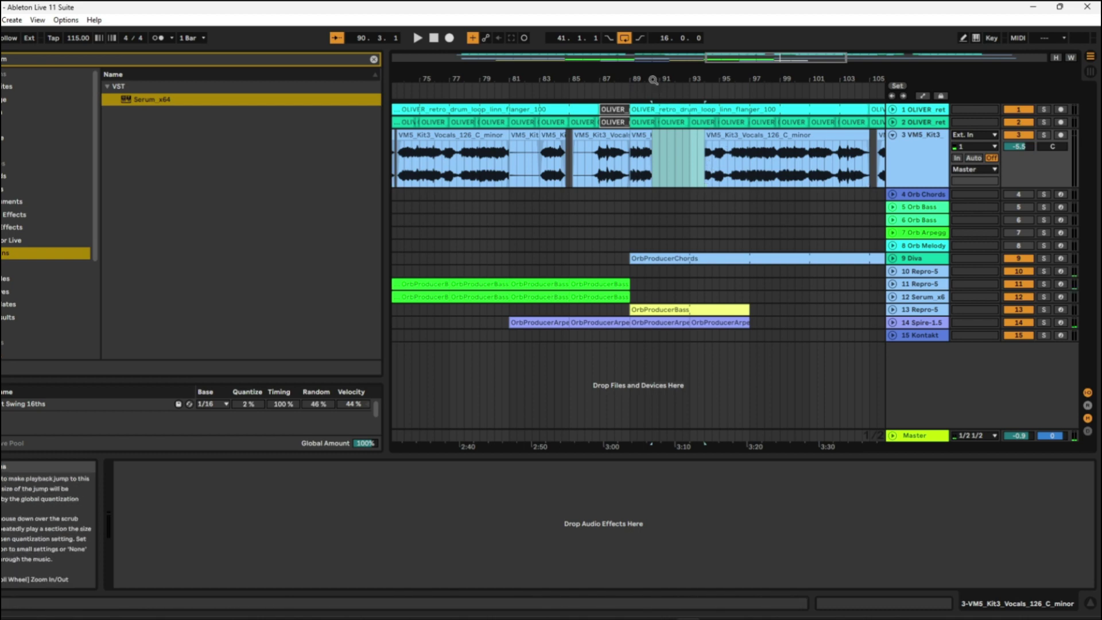
drag(652, 80, 652, 143)
click(647, 144)
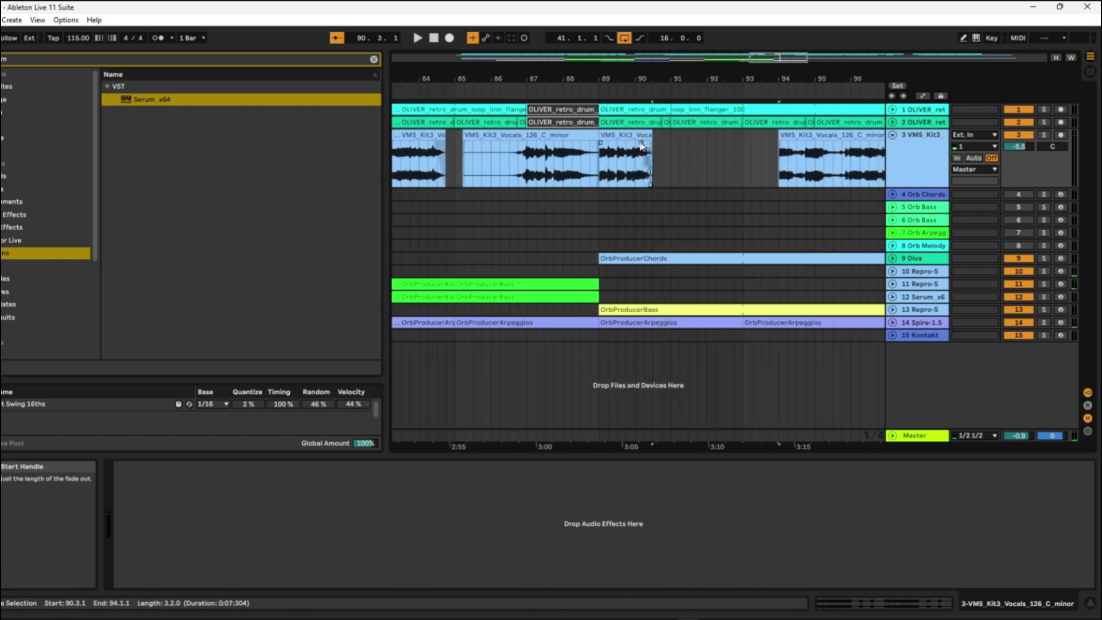
Step: Set the adaptive grid to Medium and duplicate the two-bar vocal chop at bar 89 to bar 91
right_click(710, 182)
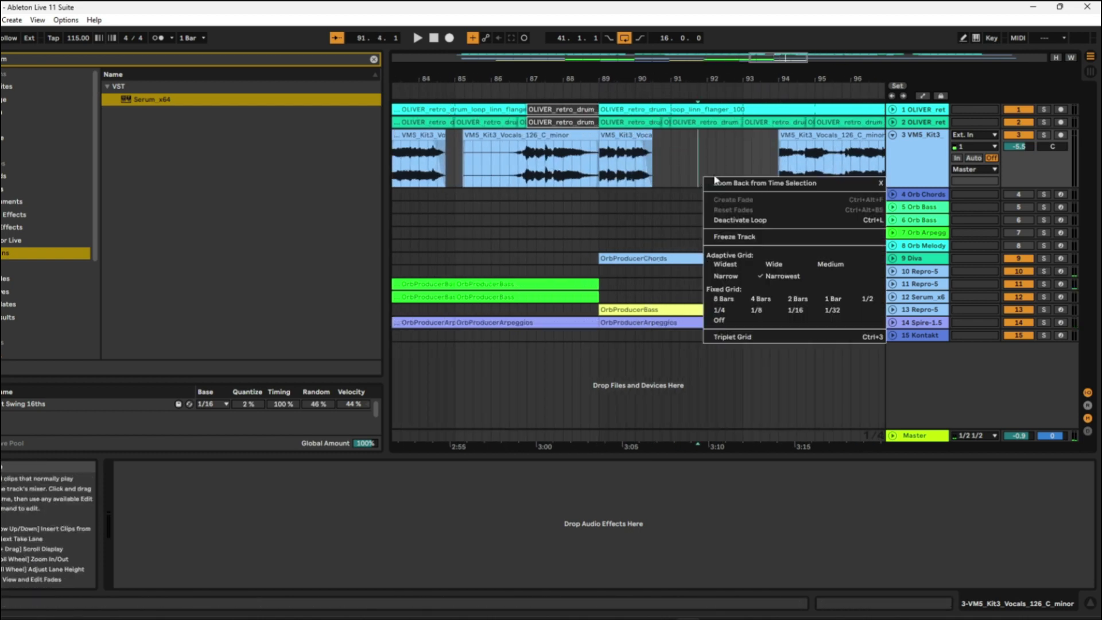
click(840, 265)
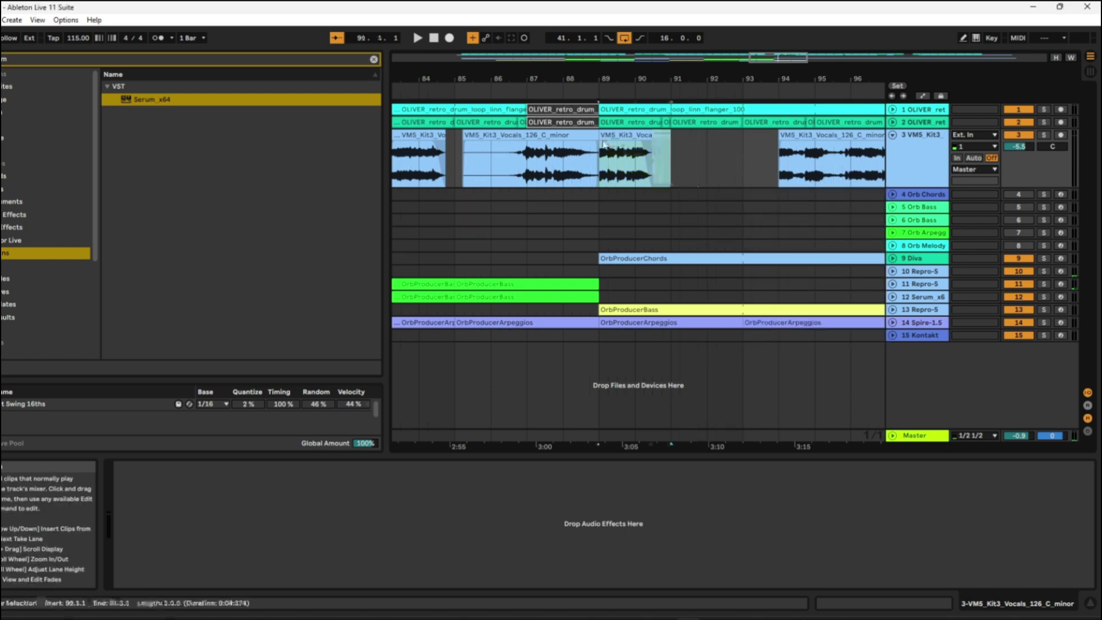
key(ctrl+d)
Step: Delete the vocal clip starting at bar 94, repeat the four-bar chop pattern from bar 89 up to bar 101, and play it
click(806, 137)
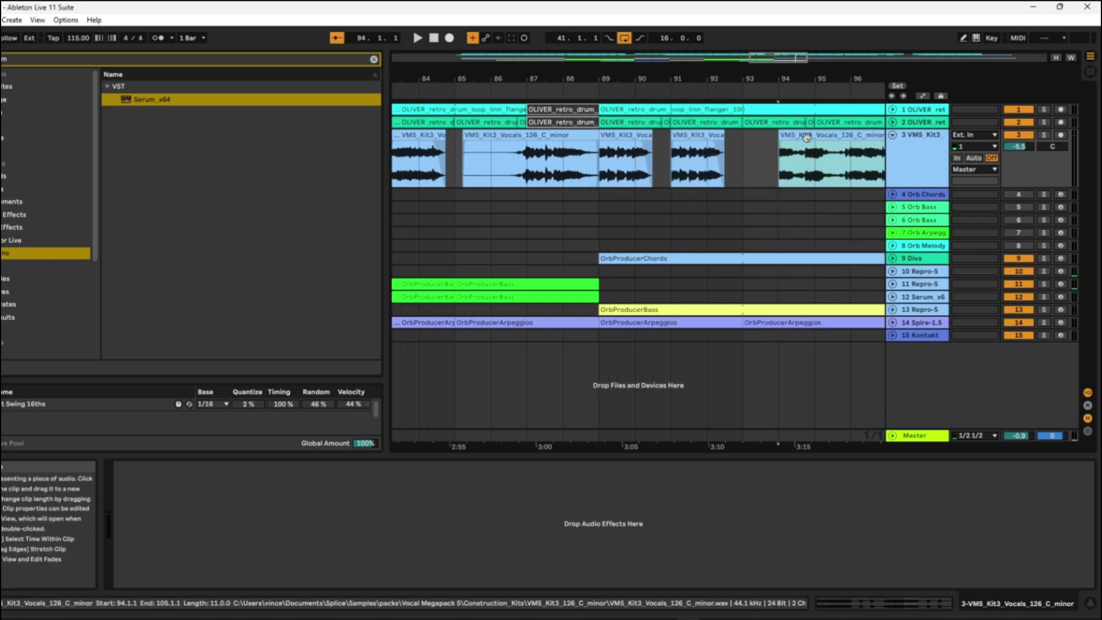
key(Delete)
drag(766, 149, 601, 151)
key(ctrl+d)
key(ctrl+d)
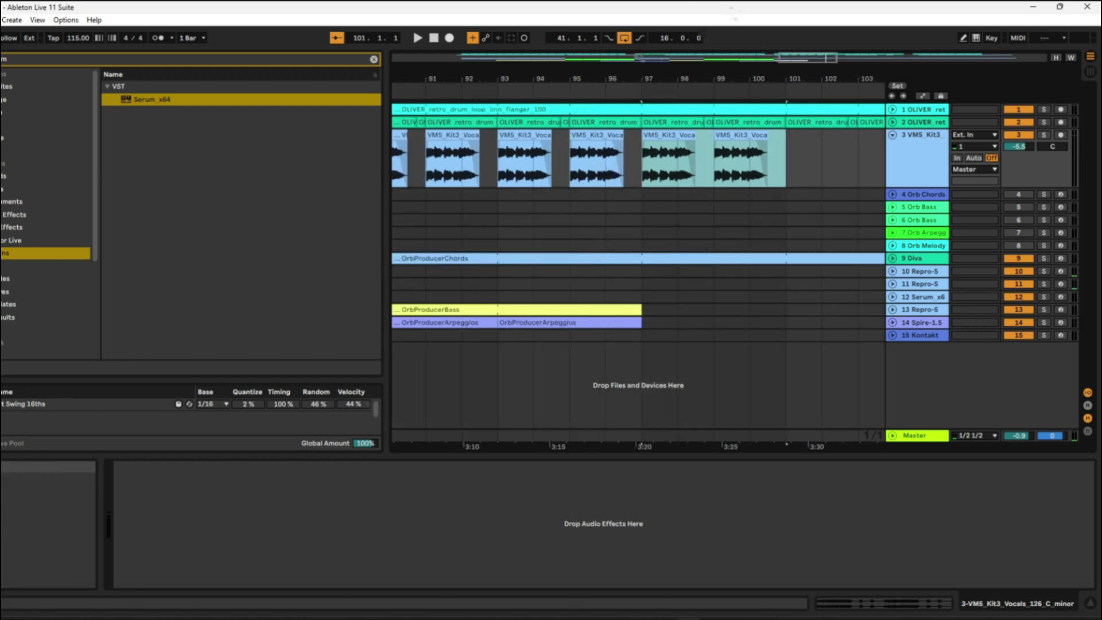
key(minus)
key(minus)
key(space)
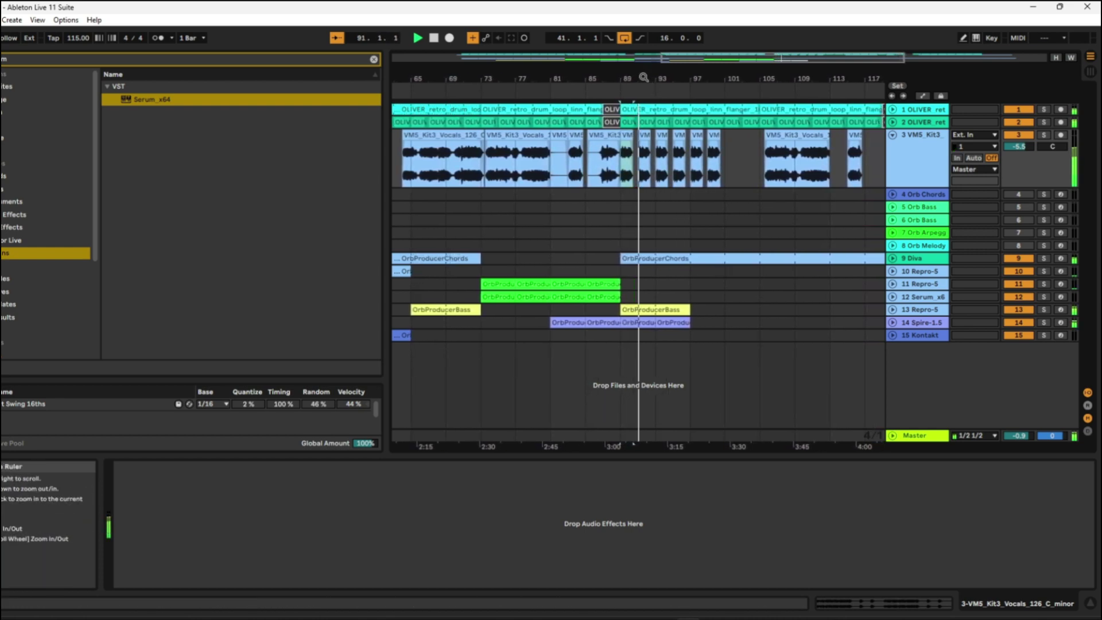
key(minus)
key(minus)
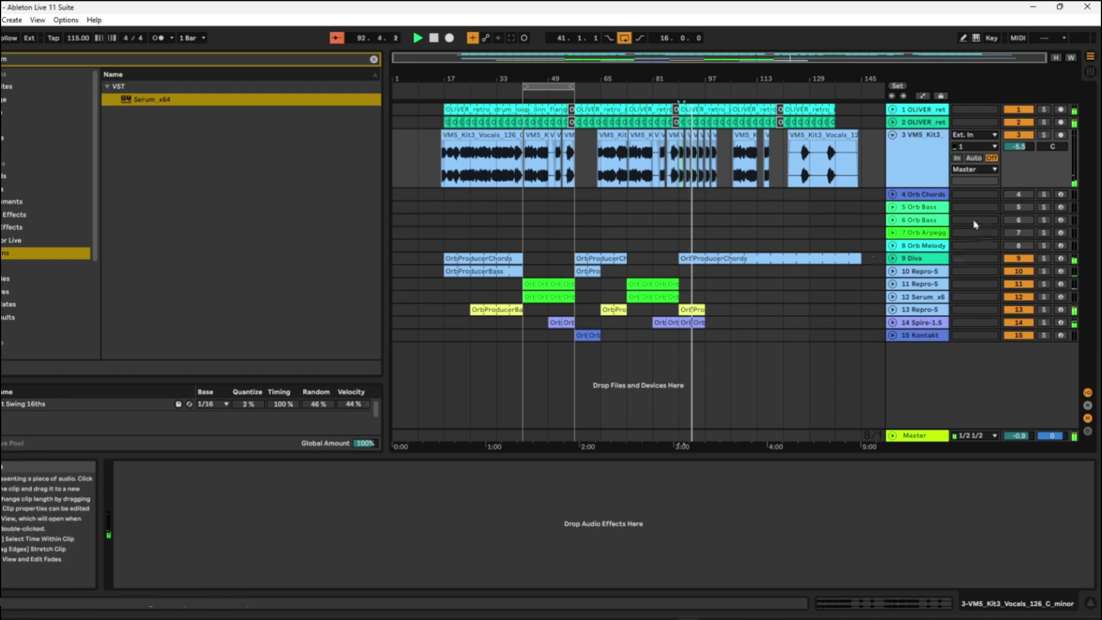
Step: Duplicate the vocal track 3 and delete all clips from the copy
right_click(931, 143)
click(964, 175)
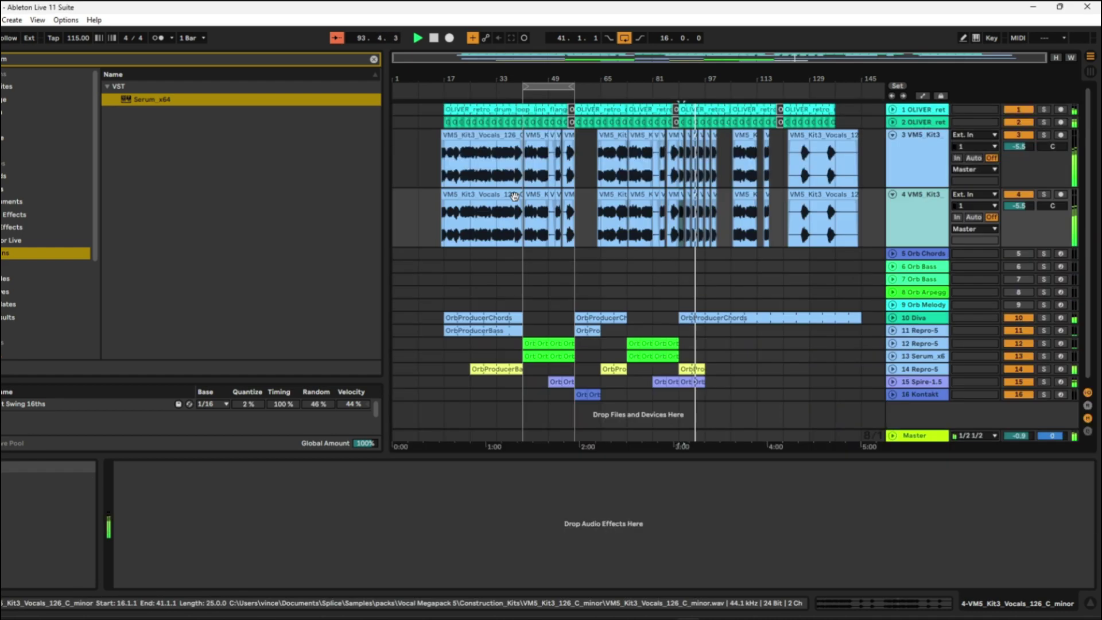
drag(883, 189, 410, 209)
key(Delete)
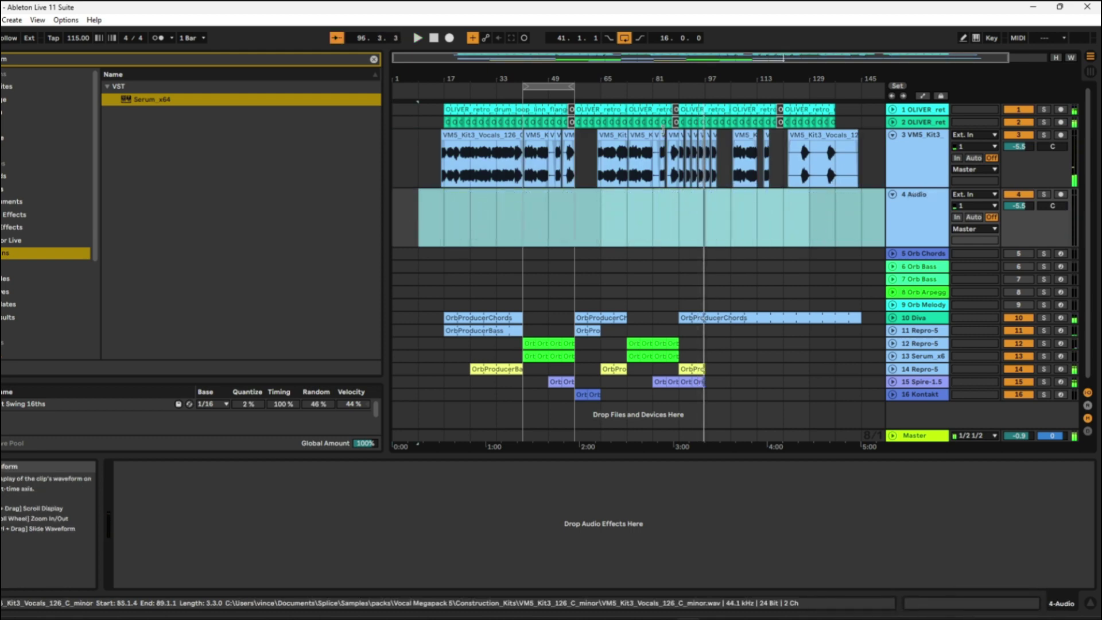
Step: Copy the track 3 vocals from bars 73 to 89 and paste them onto track 4 at bar 97
click(638, 152)
key(space)
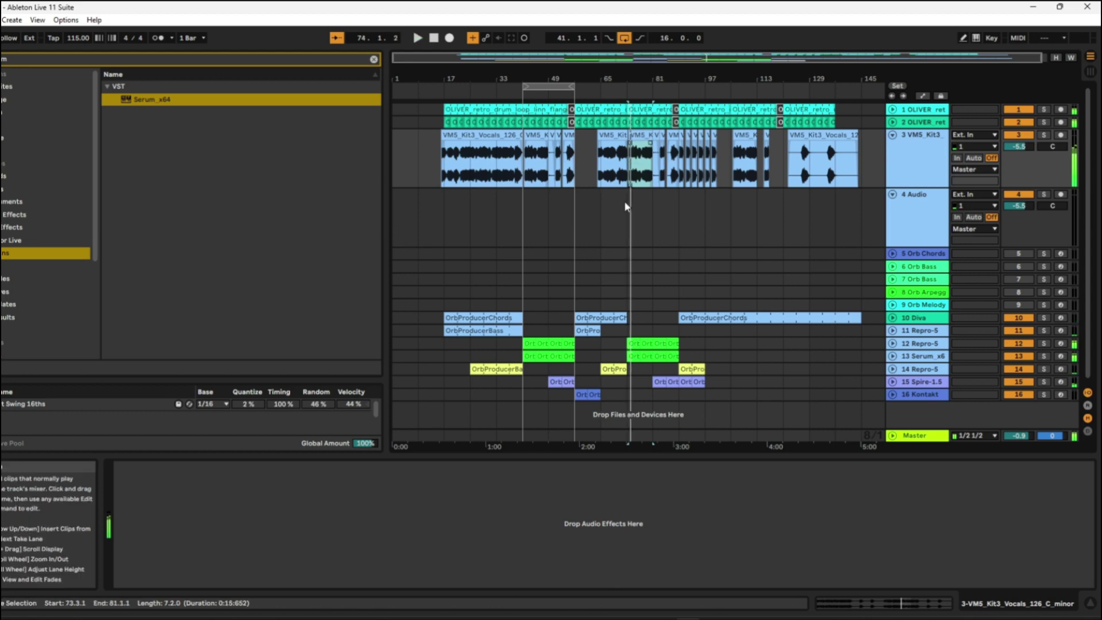
click(626, 205)
key(space)
key(Up)
key(shift+Right)
key(shift+Right)
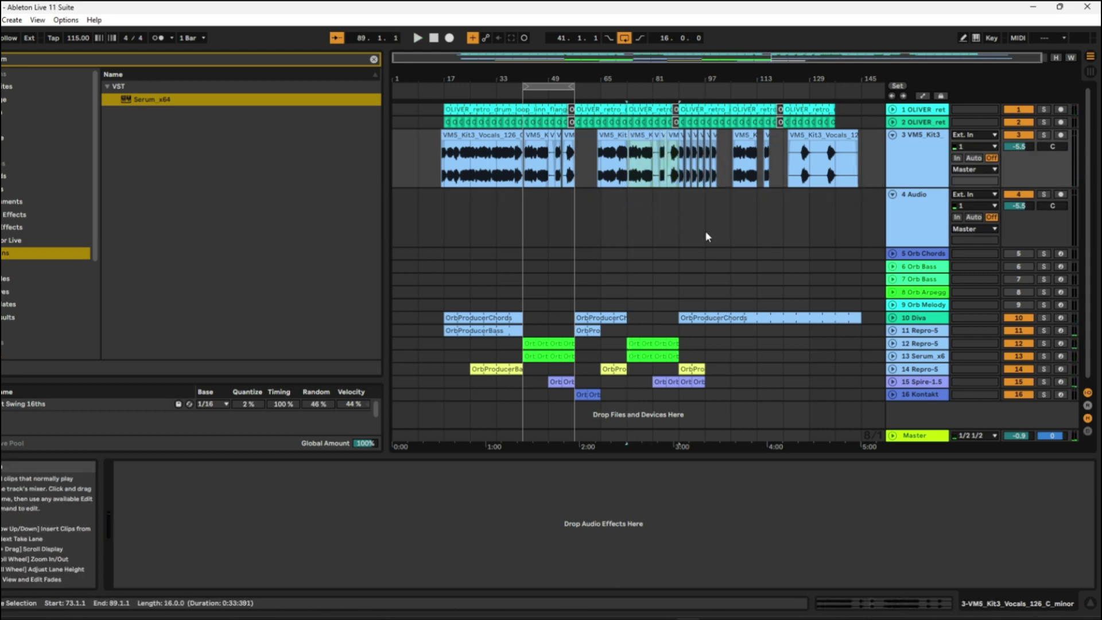
key(ctrl+c)
click(707, 218)
key(ctrl+v)
Step: Play the layered vocals from bar 97 and pan vocal track 4 to 17L
key(space)
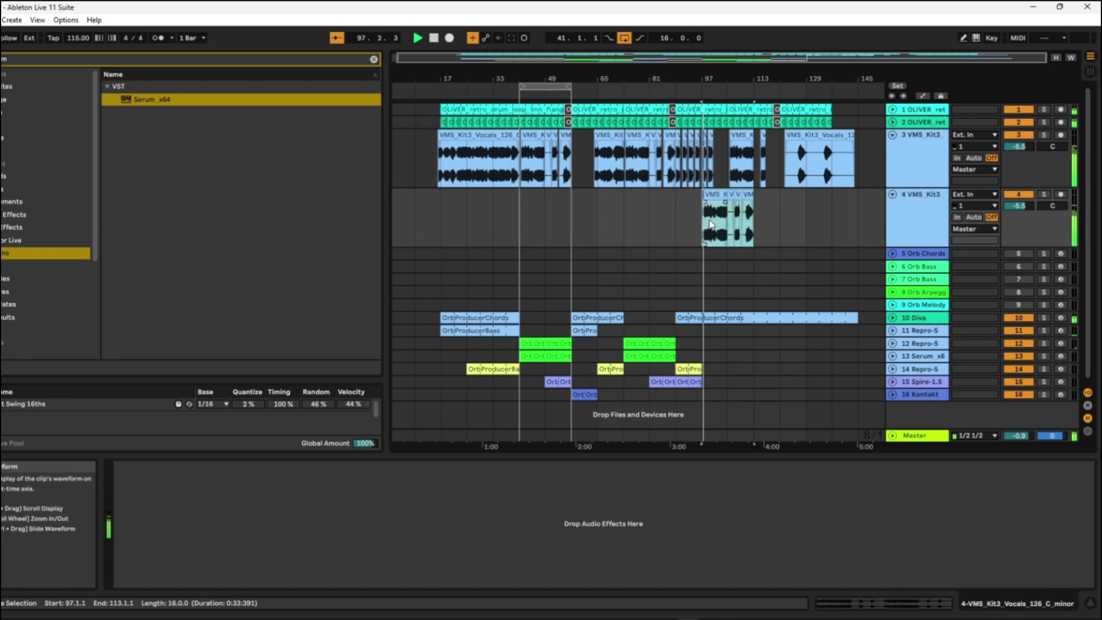
scroll(734, 224, down, 1)
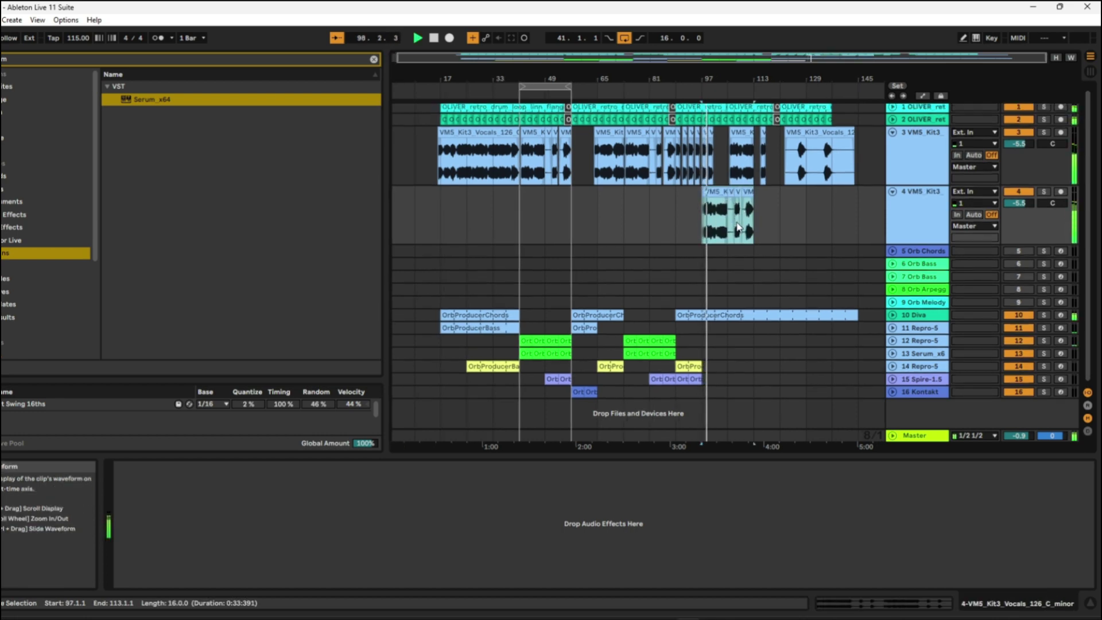
key(space)
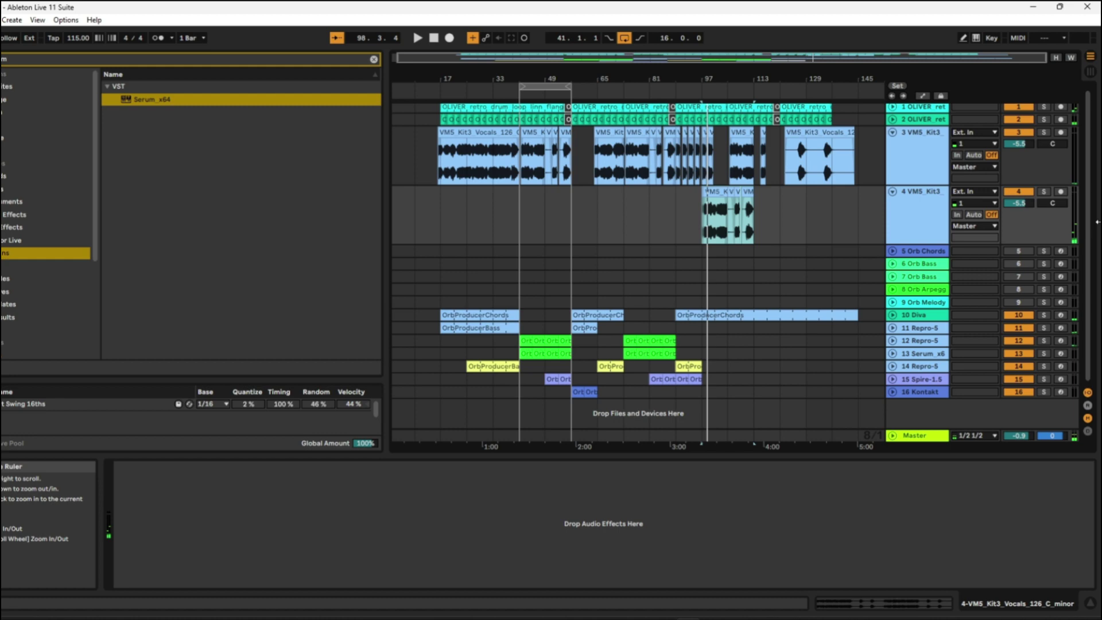
drag(1053, 202, 1059, 205)
Step: Duplicate the vocal chops of bars 97 to 101 on track 3 so they continue to bar 105
drag(742, 77, 623, 155)
key(ctrl+d)
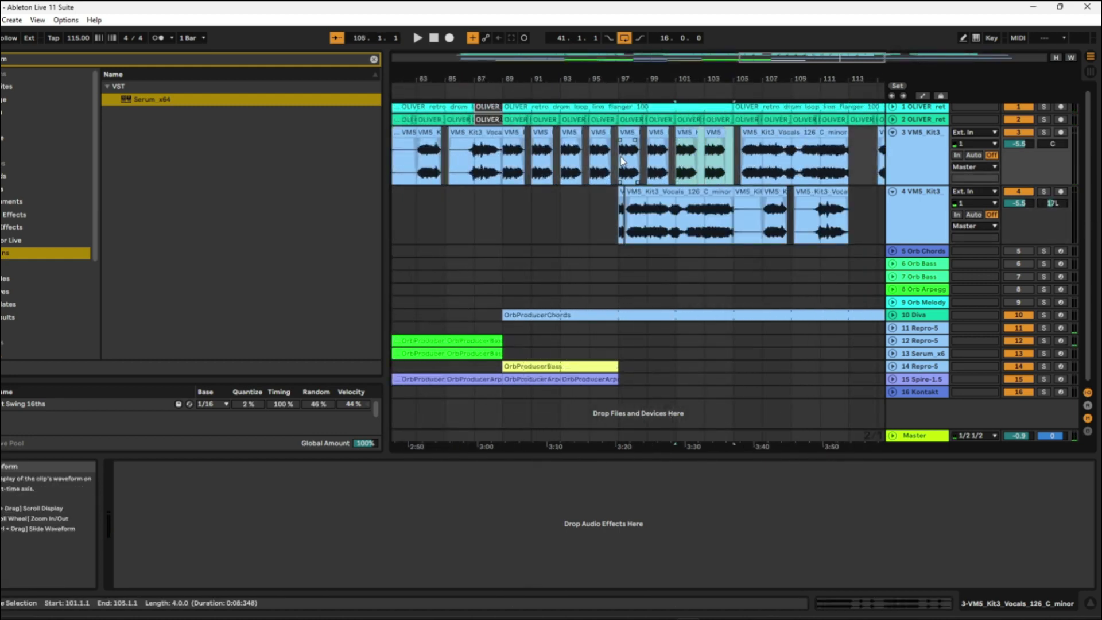
key(x)
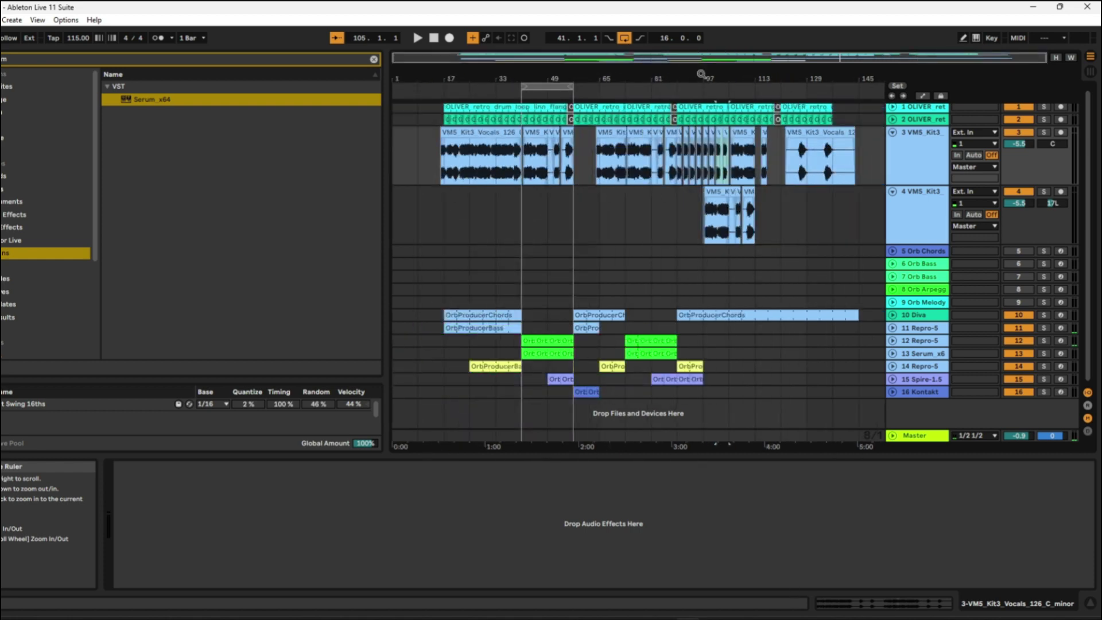
Step: Extend the Repro-5 bass on track 14 and the Spire arpeggios on track 15 to bar 113 and play the section
click(692, 366)
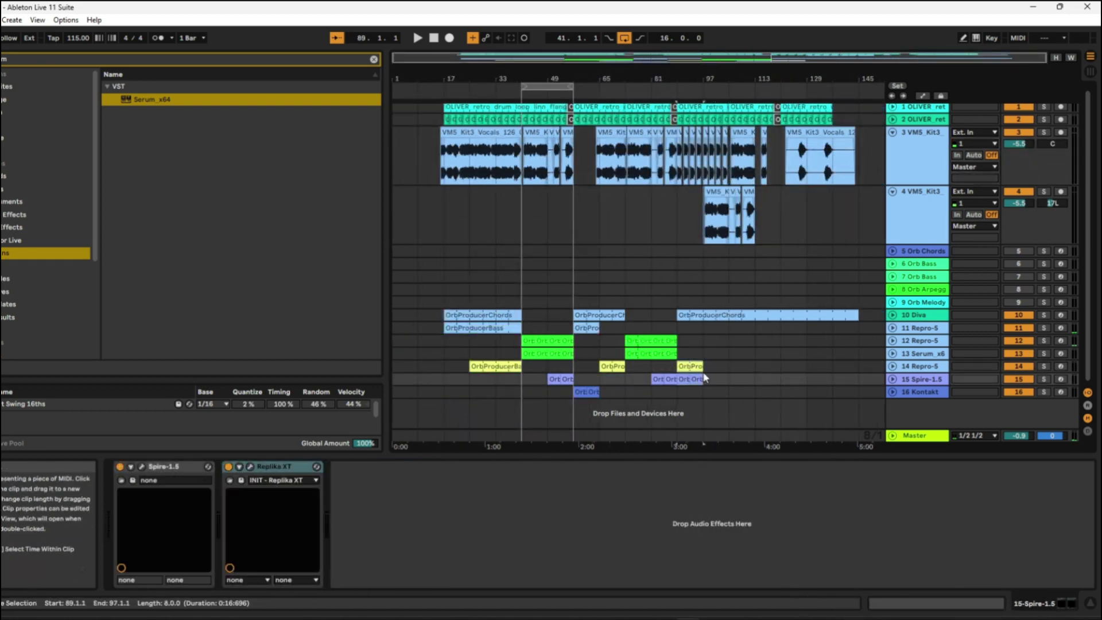
drag(703, 368, 750, 368)
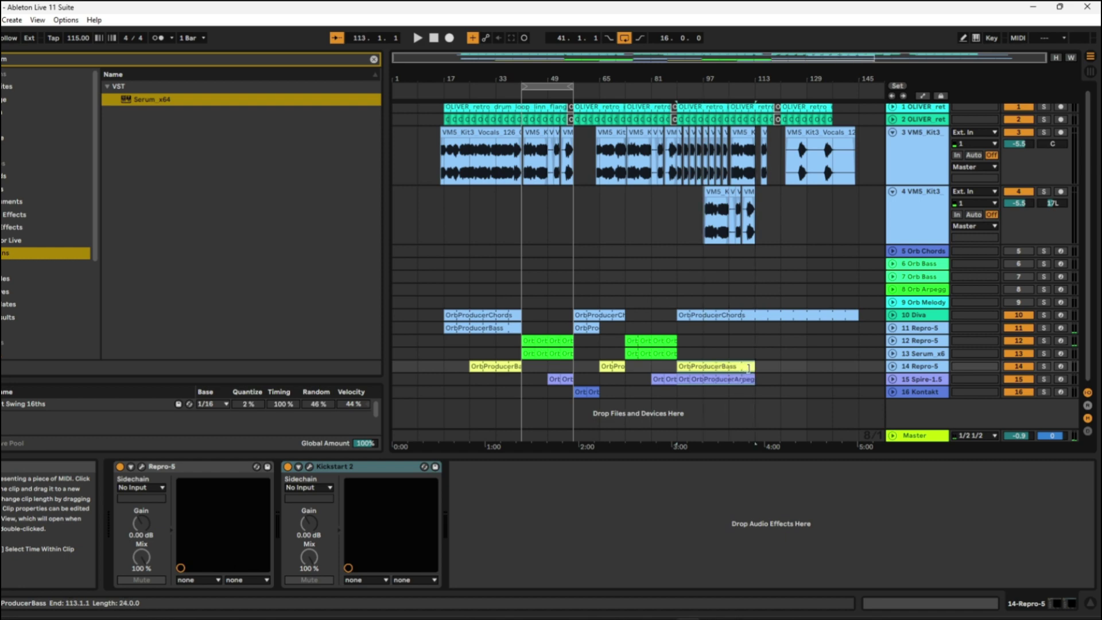
key(space)
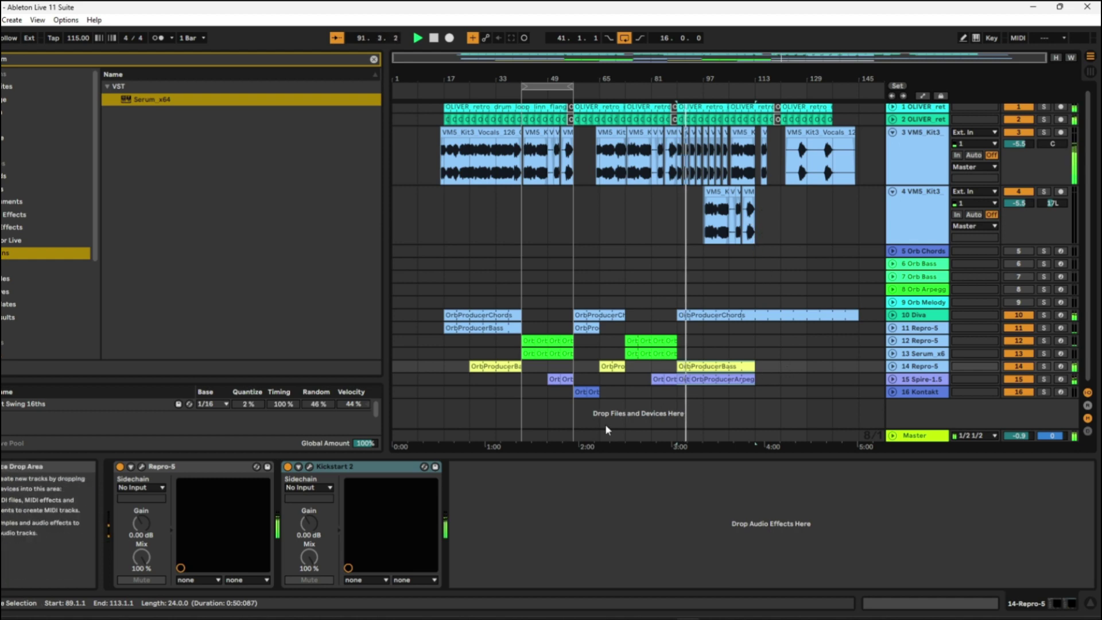
Step: Copy the Kontakt melody clips from bar 57 to bar 97 and duplicate them so they continue to bar 113
click(585, 392)
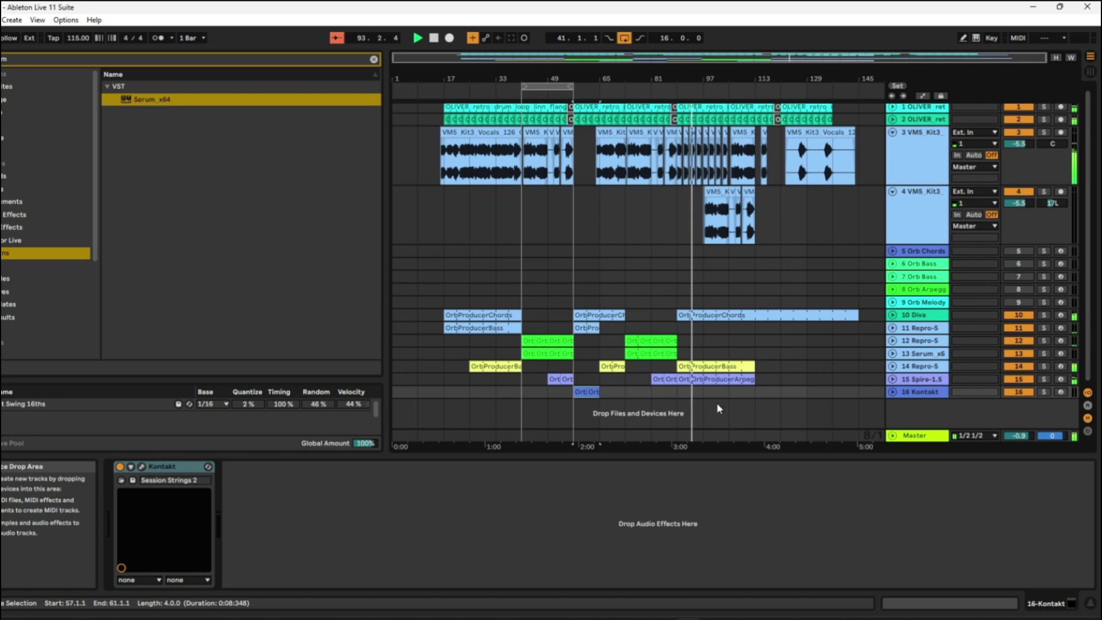
drag(738, 78, 654, 396)
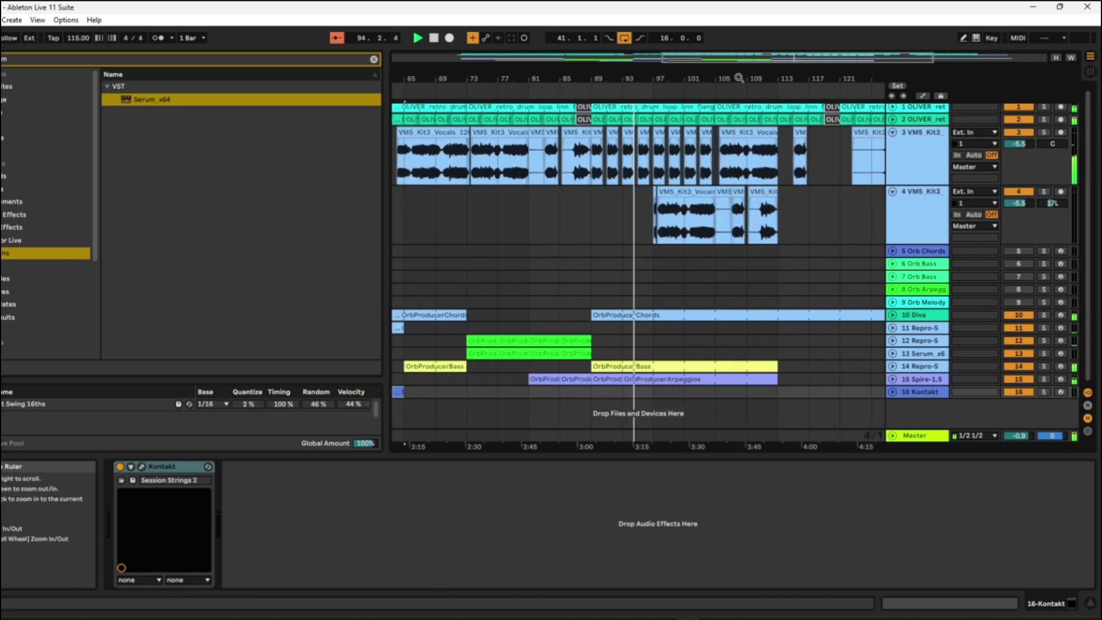
key(ctrl+v)
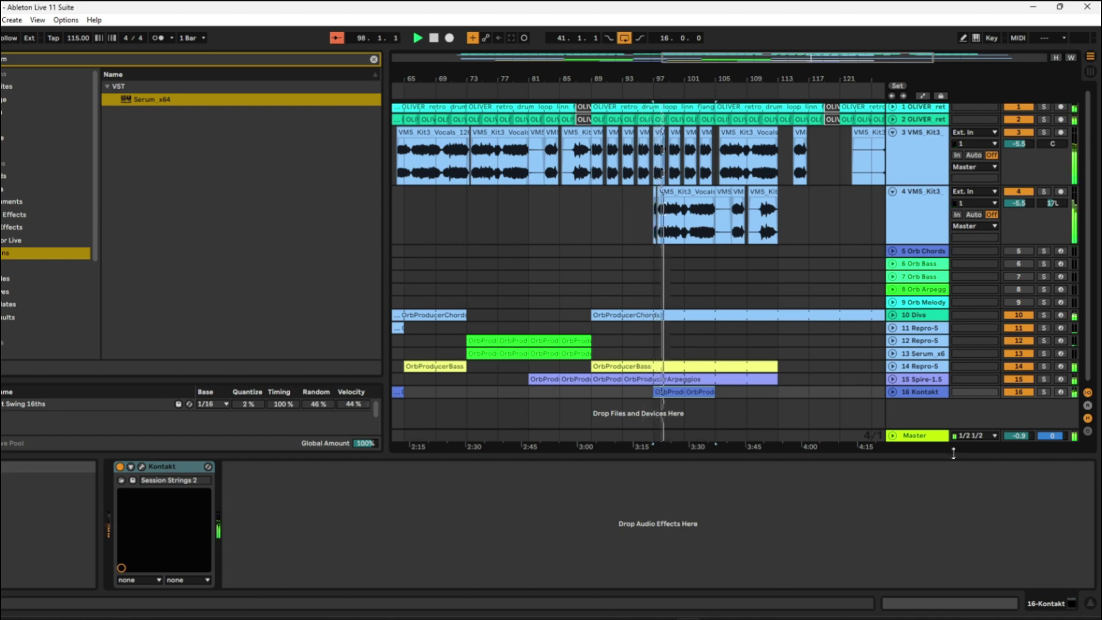
key(ctrl+d)
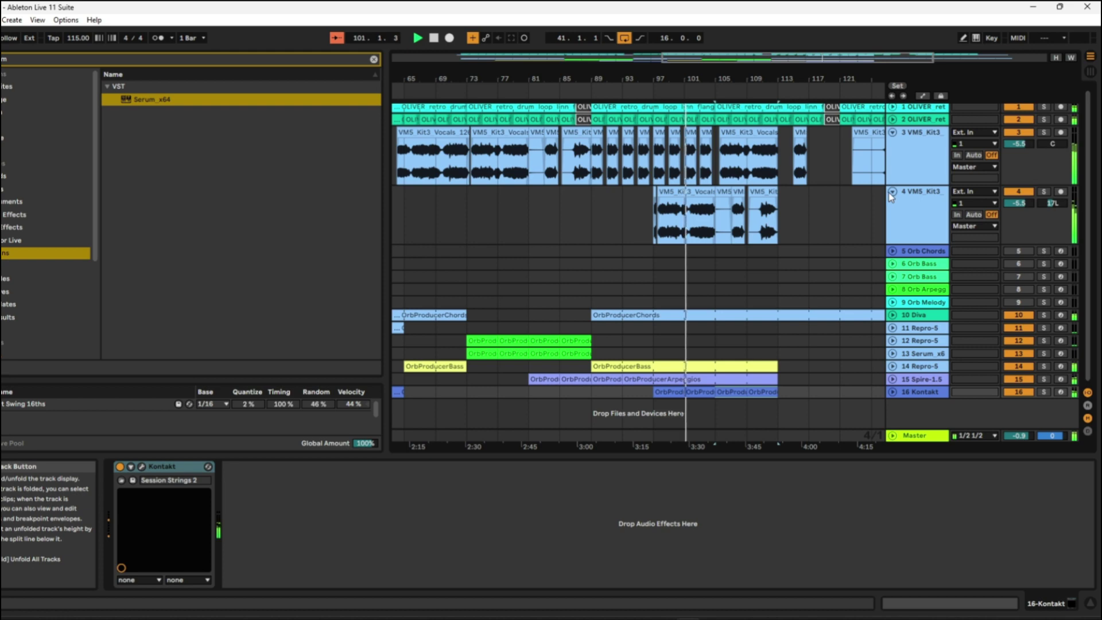
Step: Set the pan of vocal track 4 to 12L while the layered vocals play
drag(723, 78, 733, 91)
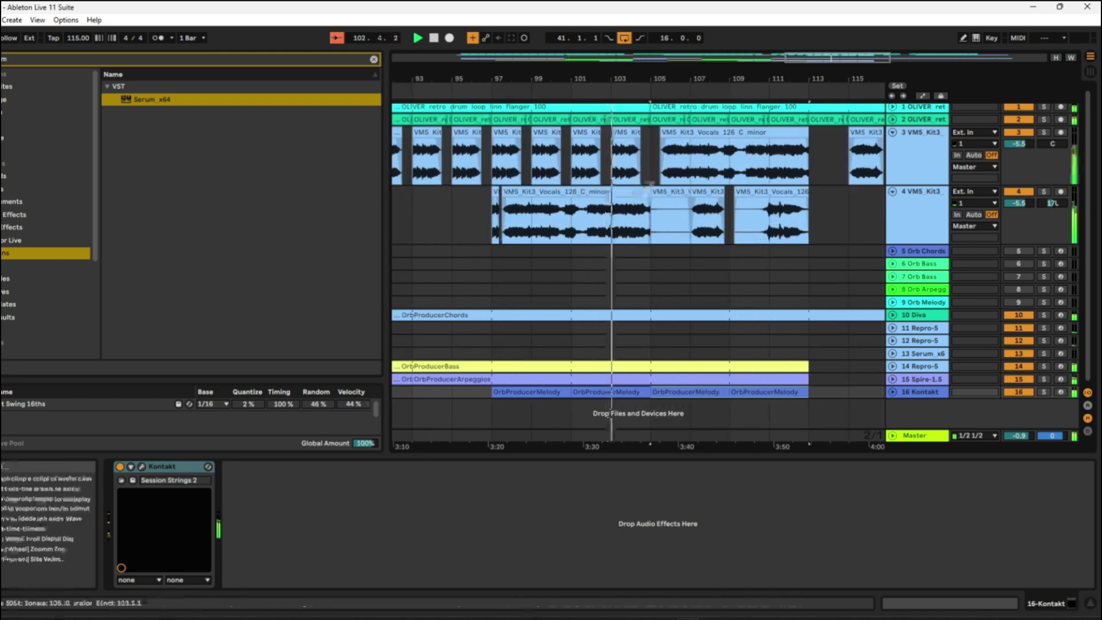
click(630, 202)
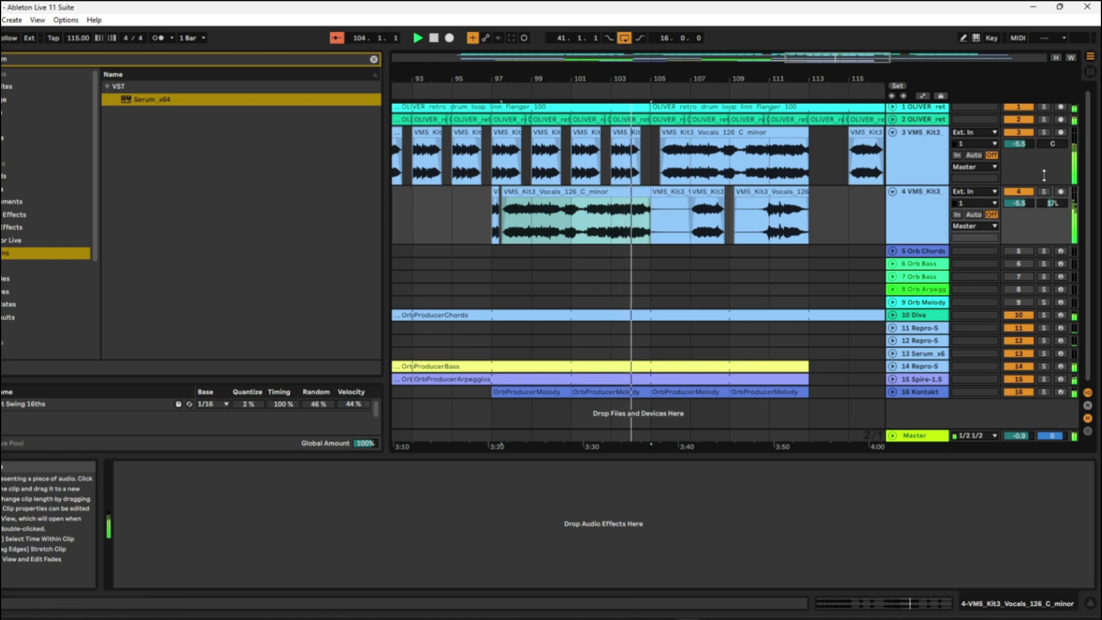
drag(1052, 203, 1052, 198)
Step: Delete the track 4 vocal clips between bars 105 and 113
click(623, 194)
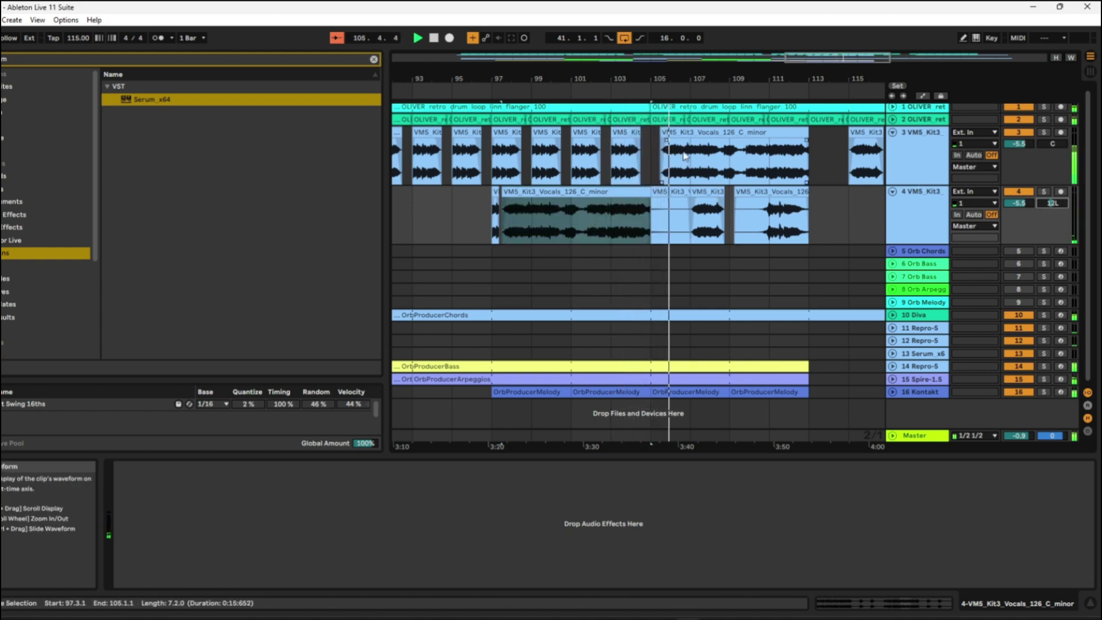
click(668, 191)
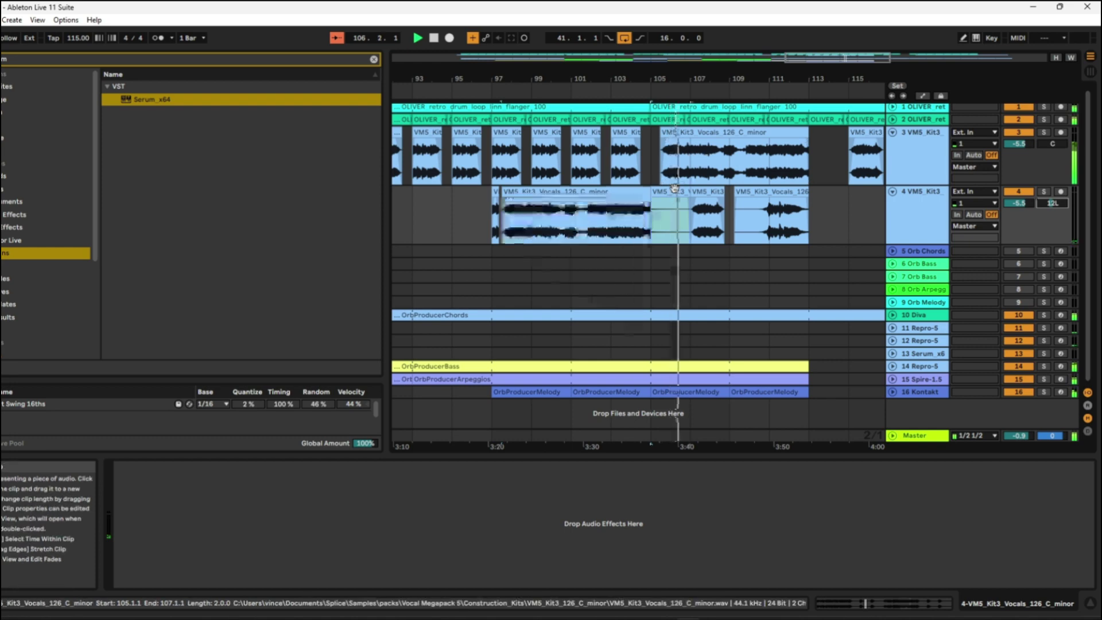
shift+click(776, 193)
key(Delete)
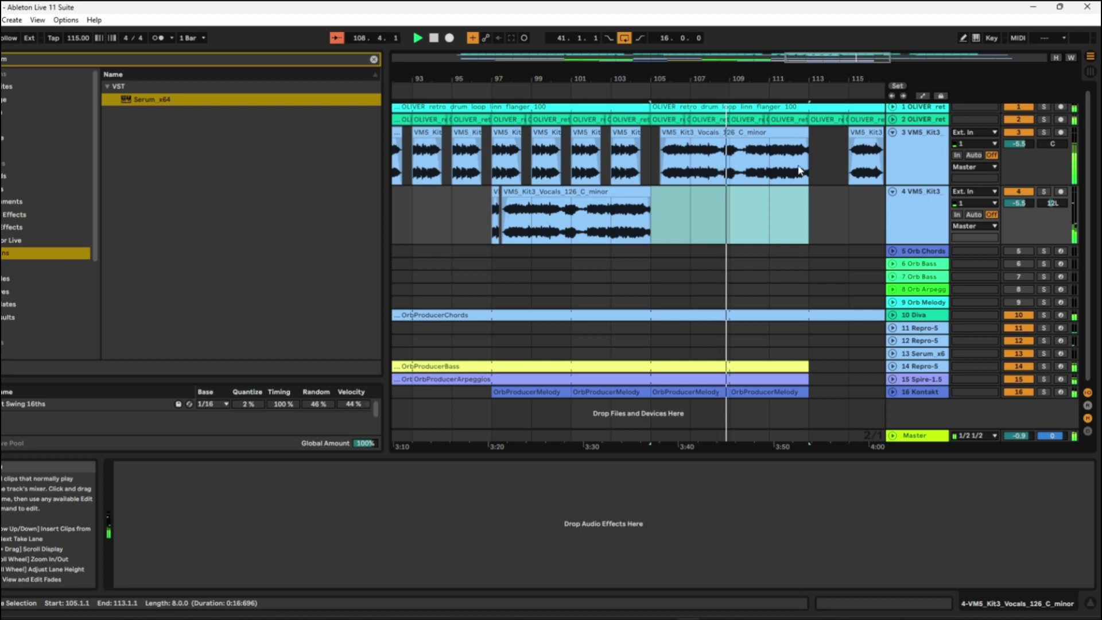
Step: Trim the track 3 vocal clip after bar 105 to end at 109.4.1 with a fade-out, and listen to its ending
drag(767, 81, 767, 34)
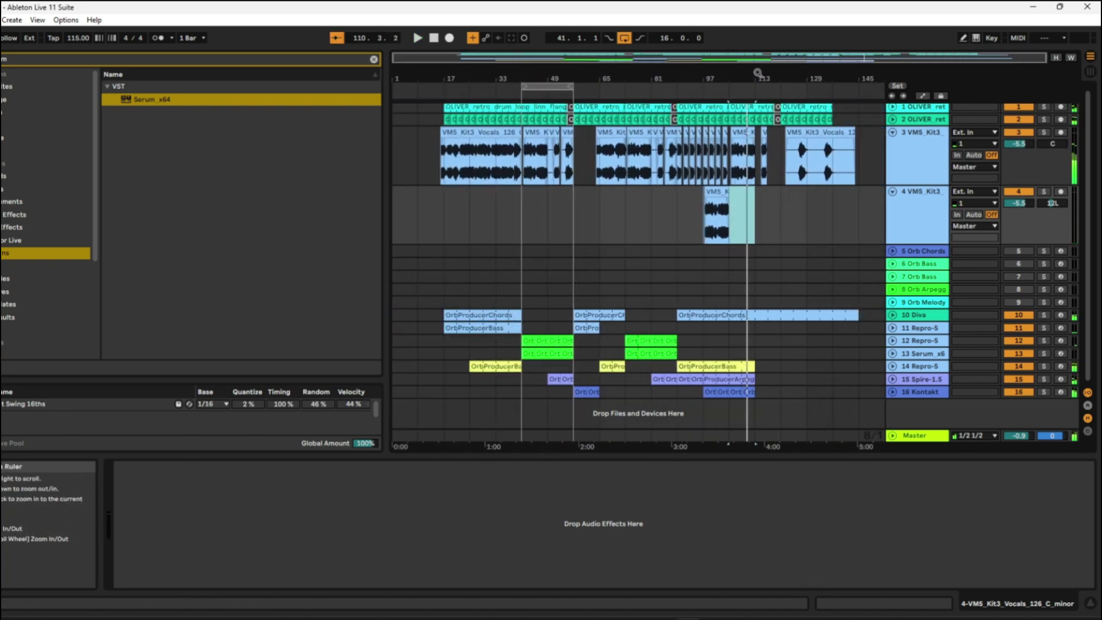
scroll(760, 151, up, 5)
click(734, 136)
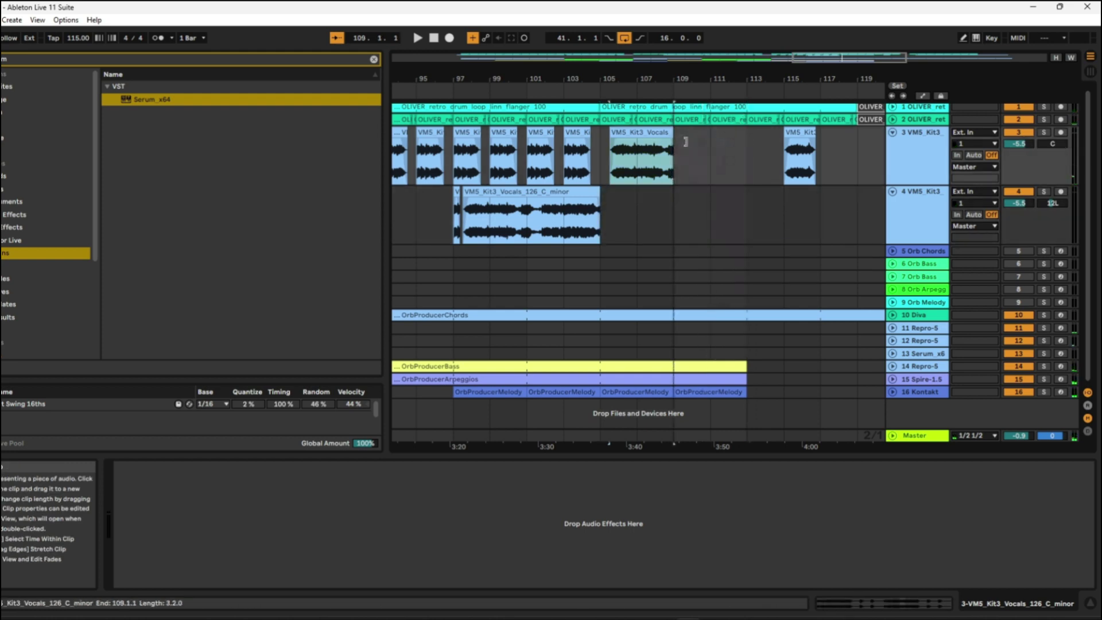
drag(666, 75, 663, 82)
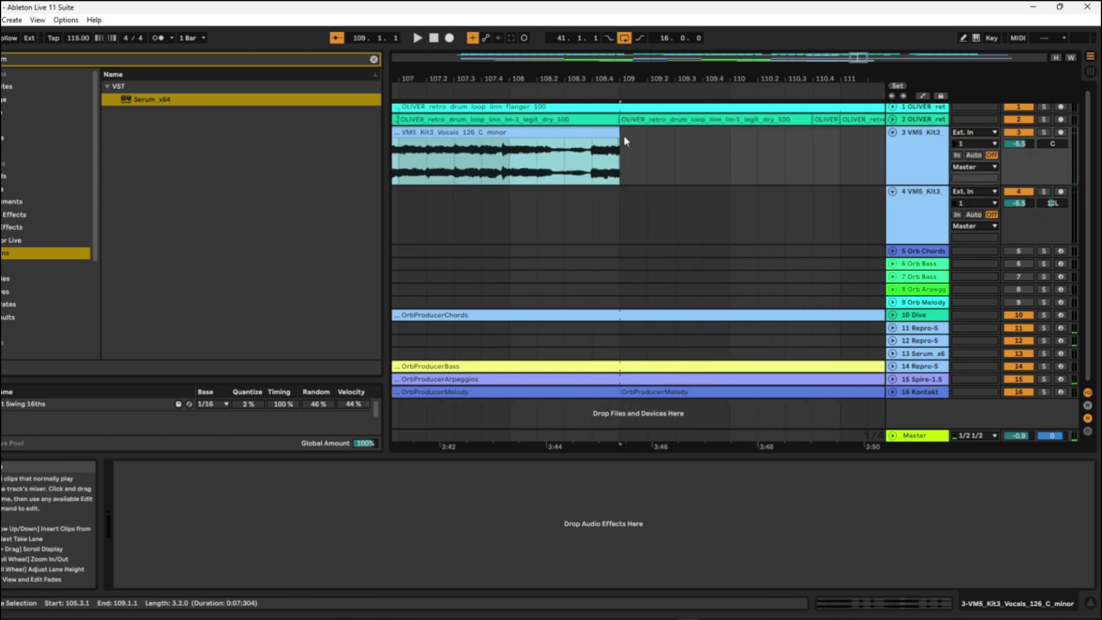
drag(615, 133, 702, 135)
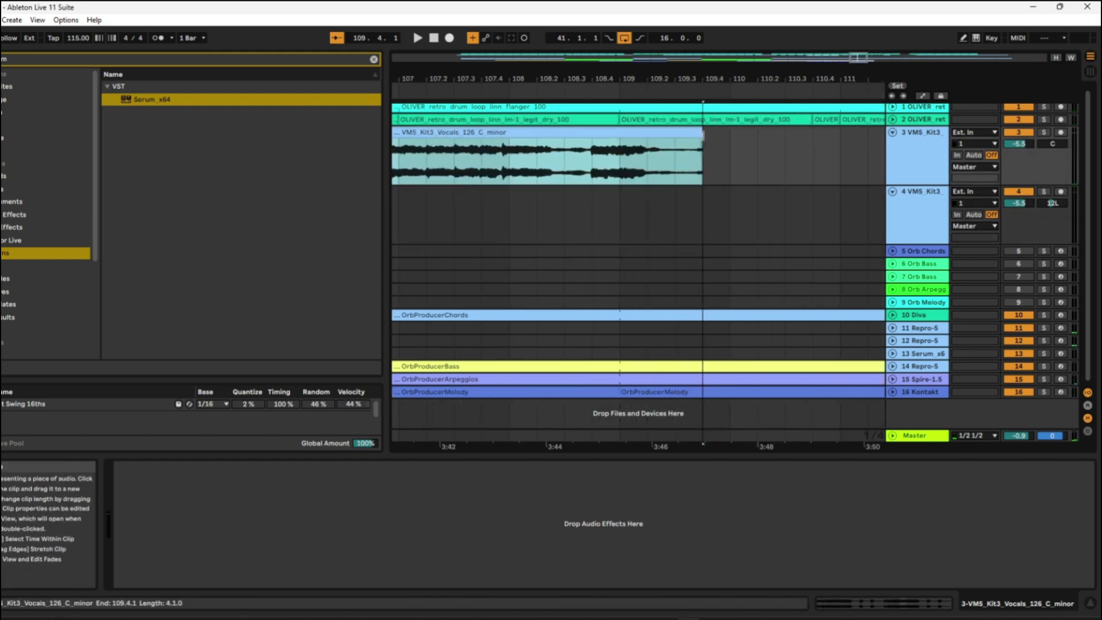
key(space)
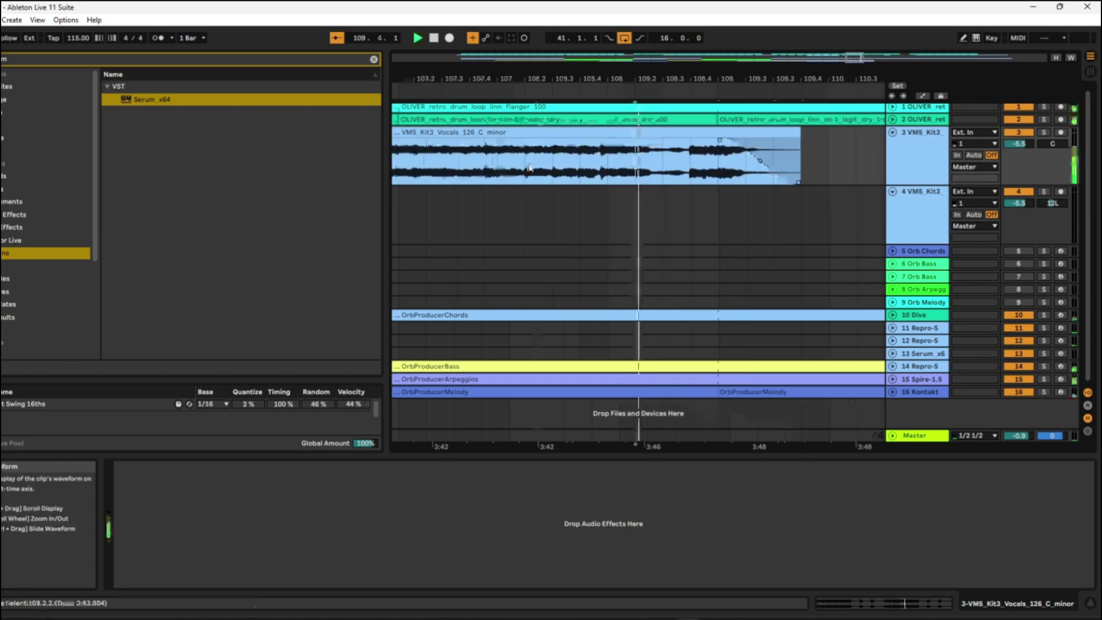
drag(683, 79, 683, 69)
drag(761, 79, 758, 95)
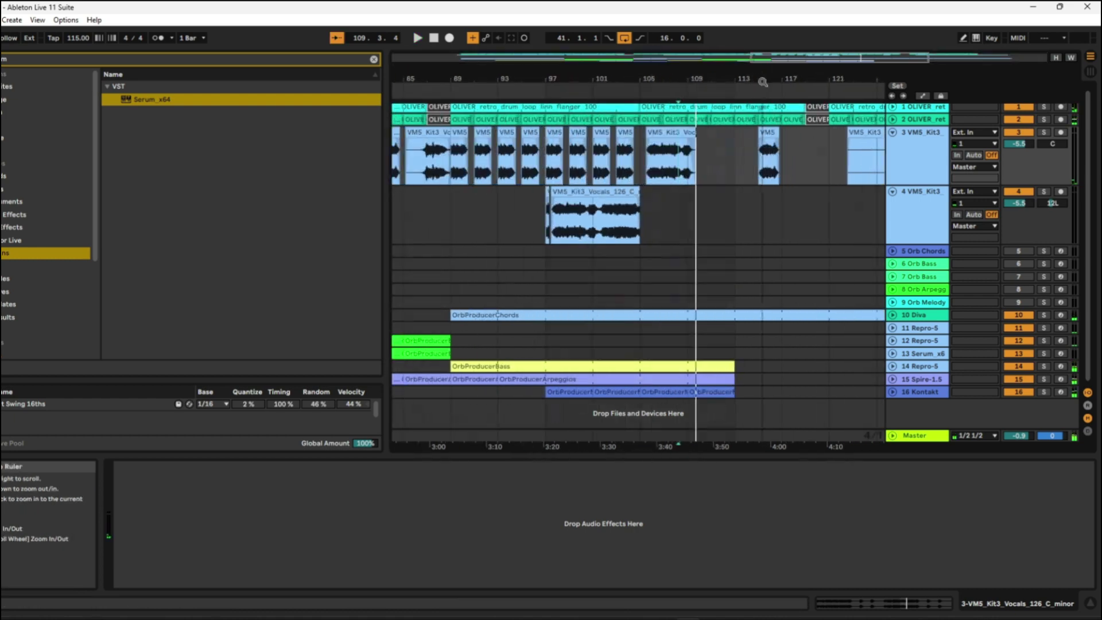
Step: Delete the drum clips from bar 105 to 119 on tracks 1 and 2, and extend track 2's drums to bar 113
click(751, 112)
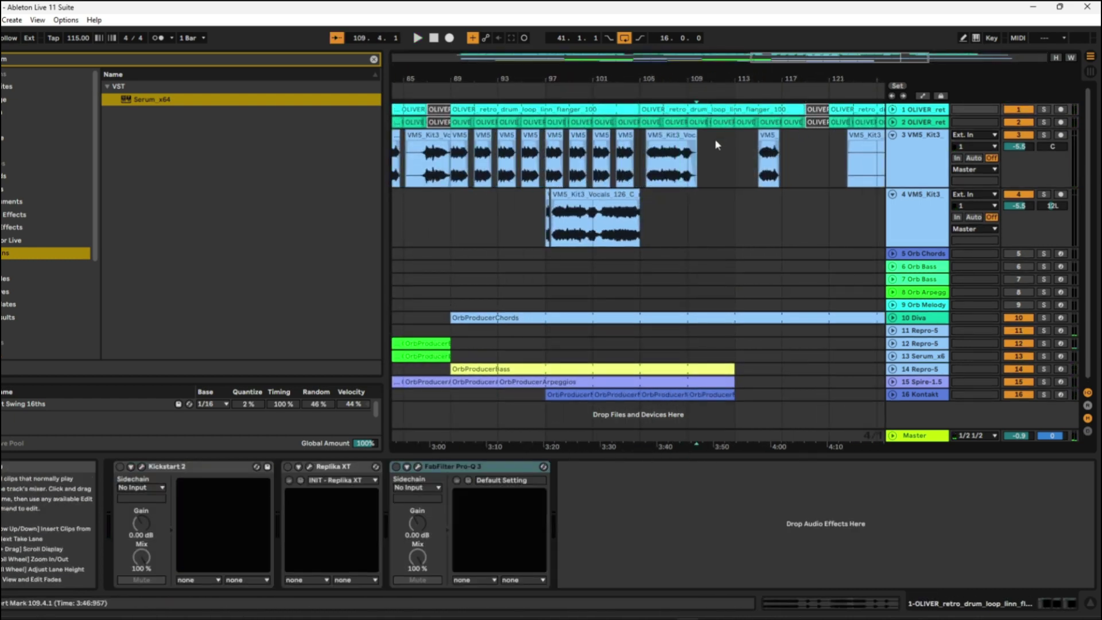
shift+click(727, 118)
key(Delete)
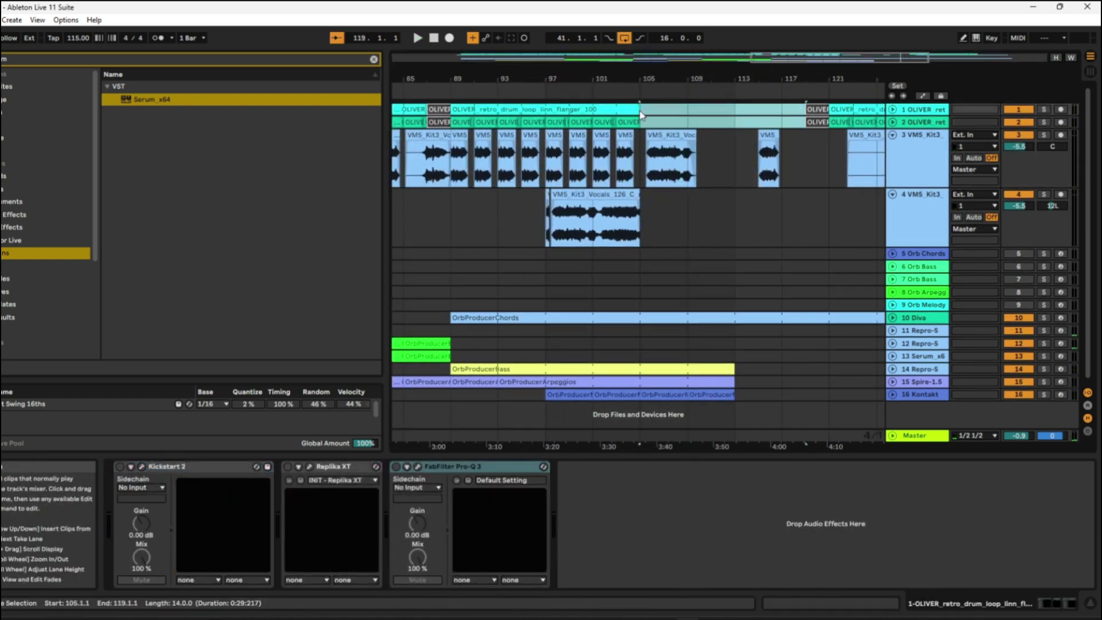
click(727, 119)
scroll(760, 110, down, 3)
Step: Delete all drum and vocal clips on tracks 1 to 4 from bar 113 onward and shorten the Diva chords to bar 113
drag(761, 110, 936, 201)
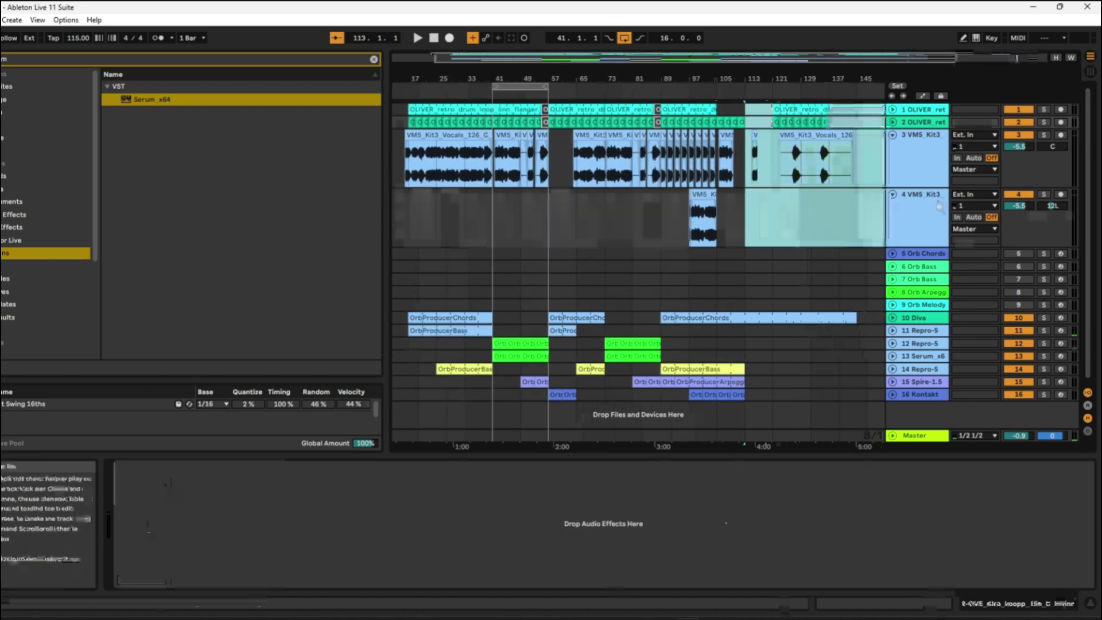
key(Delete)
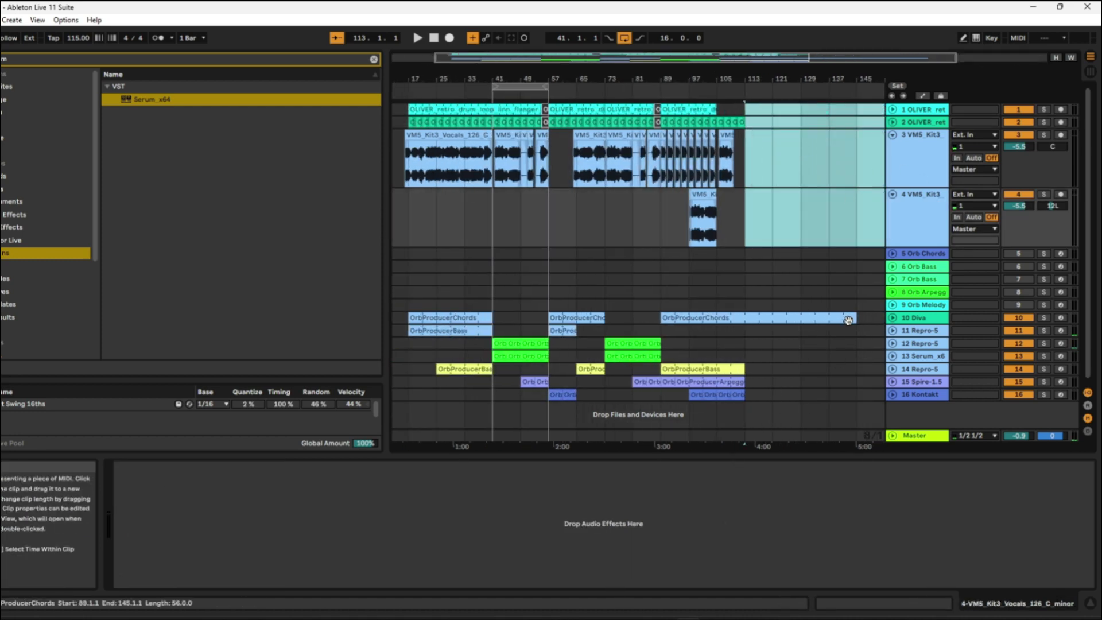
drag(855, 318, 744, 317)
Step: Play from bar 89, open the Diva synth of track 10 and show automation for its filter Frequency
key(space)
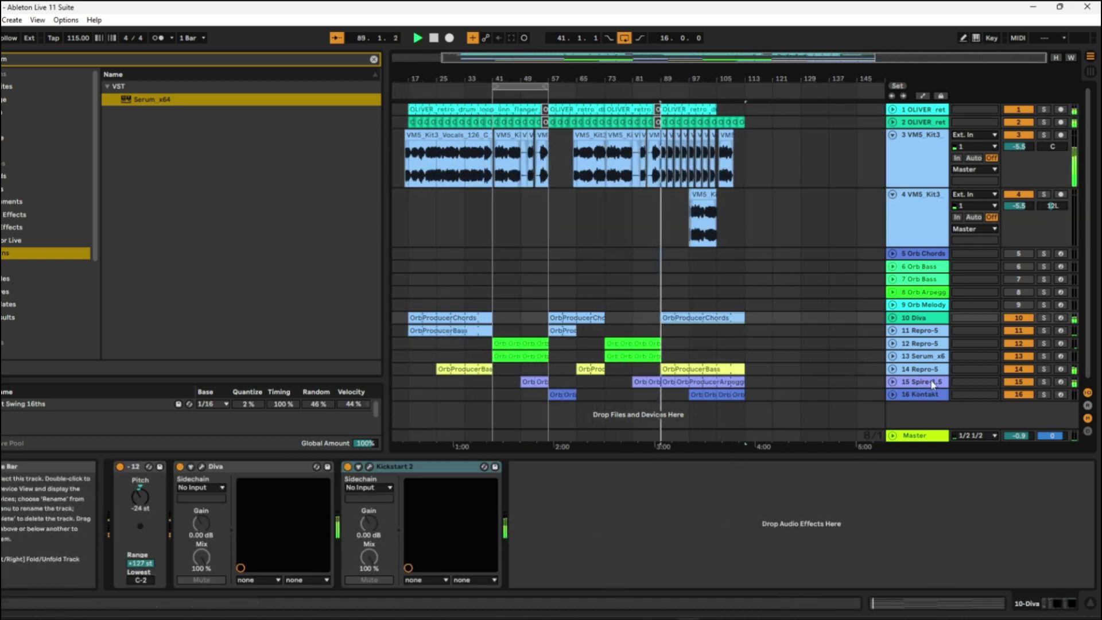
click(892, 318)
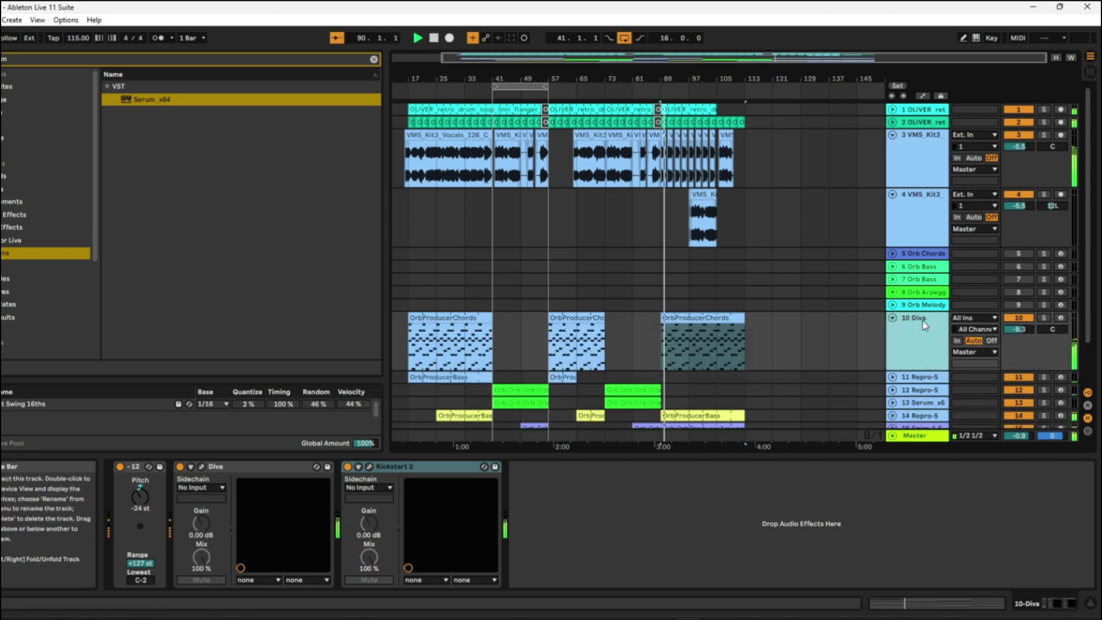
click(202, 466)
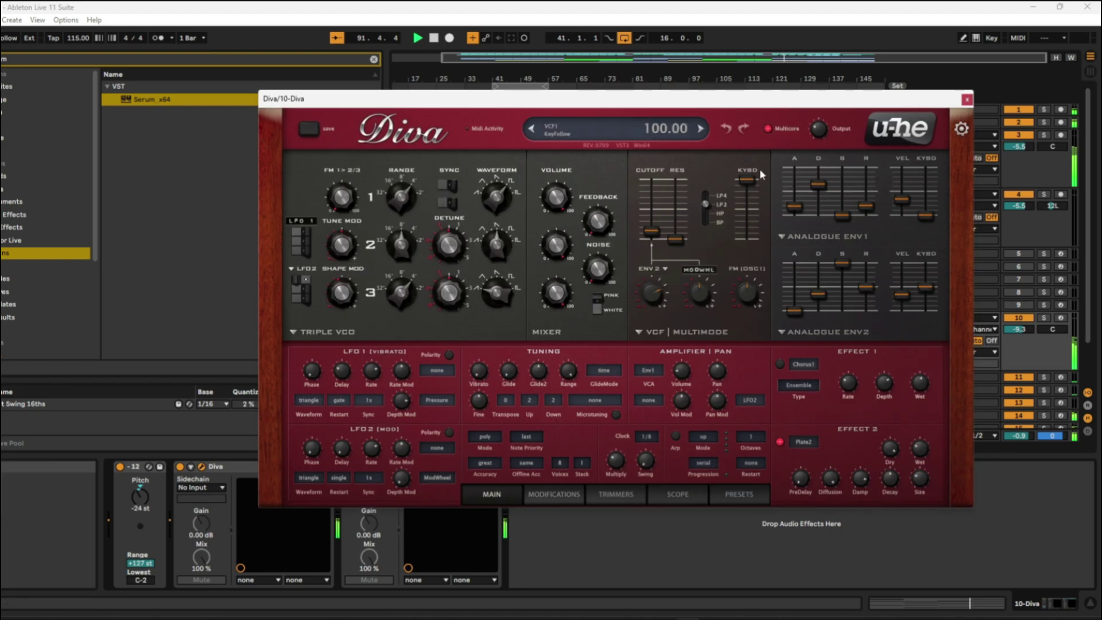
click(966, 100)
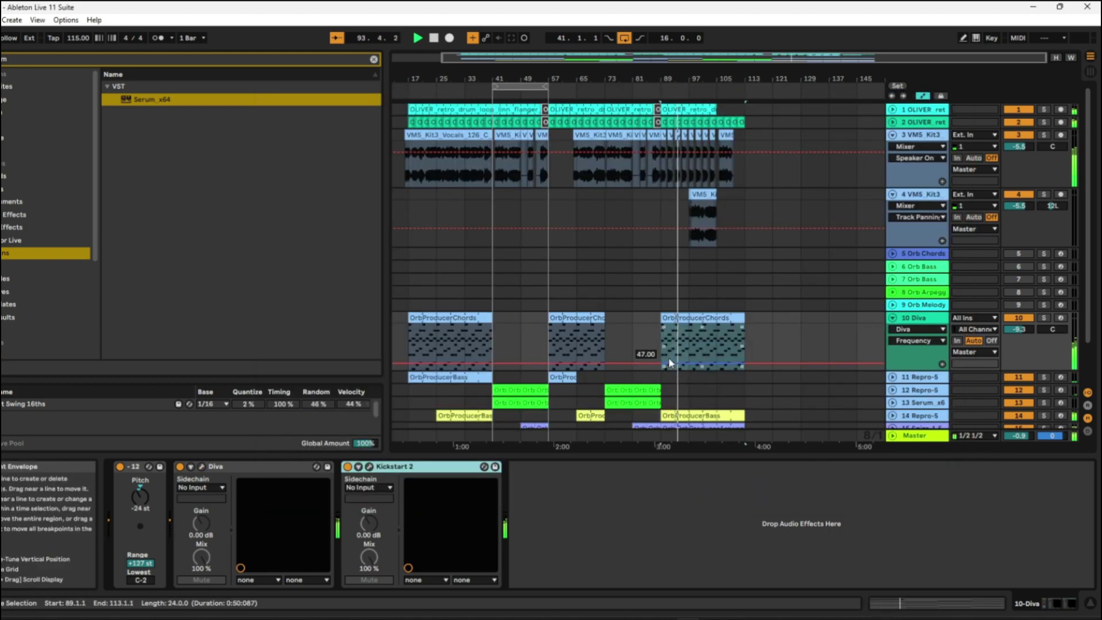
Step: Draw rising Diva Frequency automation ramps under the chord clips at bars 89 to 113, 57 to 73 and 17 to 41
click(662, 361)
drag(743, 360, 744, 346)
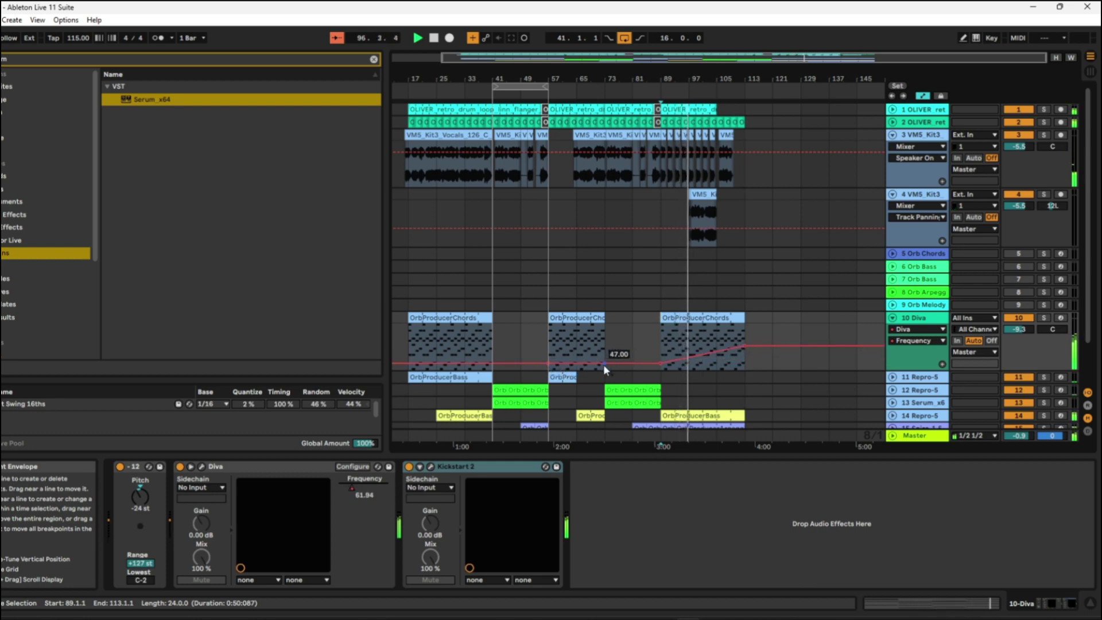
drag(602, 363, 604, 354)
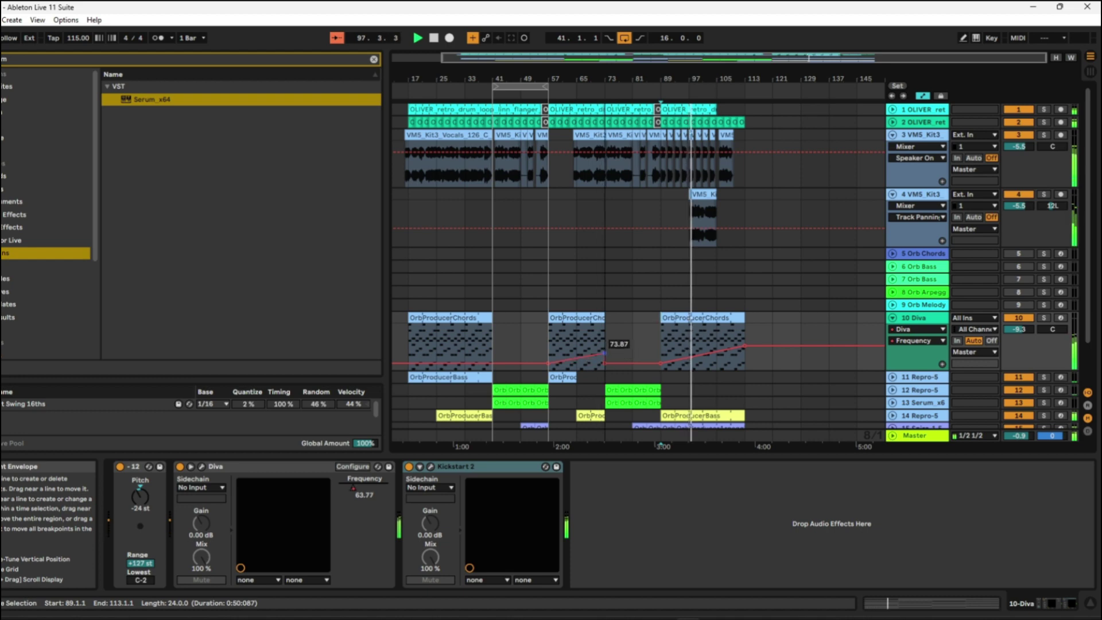
drag(462, 364, 492, 353)
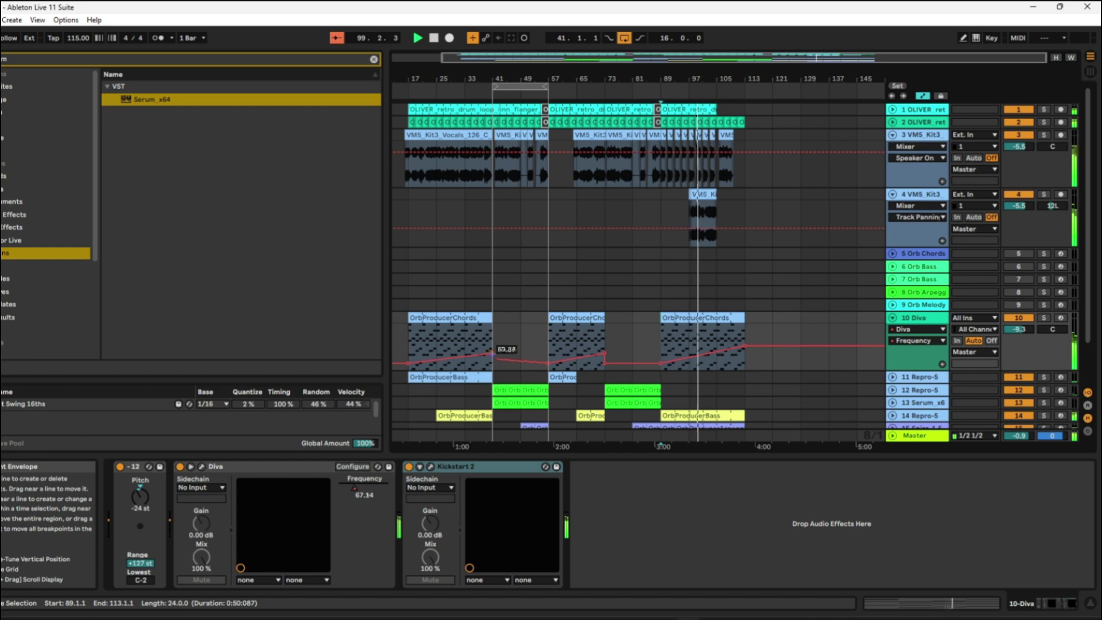
Step: Fold the Diva track and vocal track 4, and set the loop to span bars 17 to 113
click(893, 317)
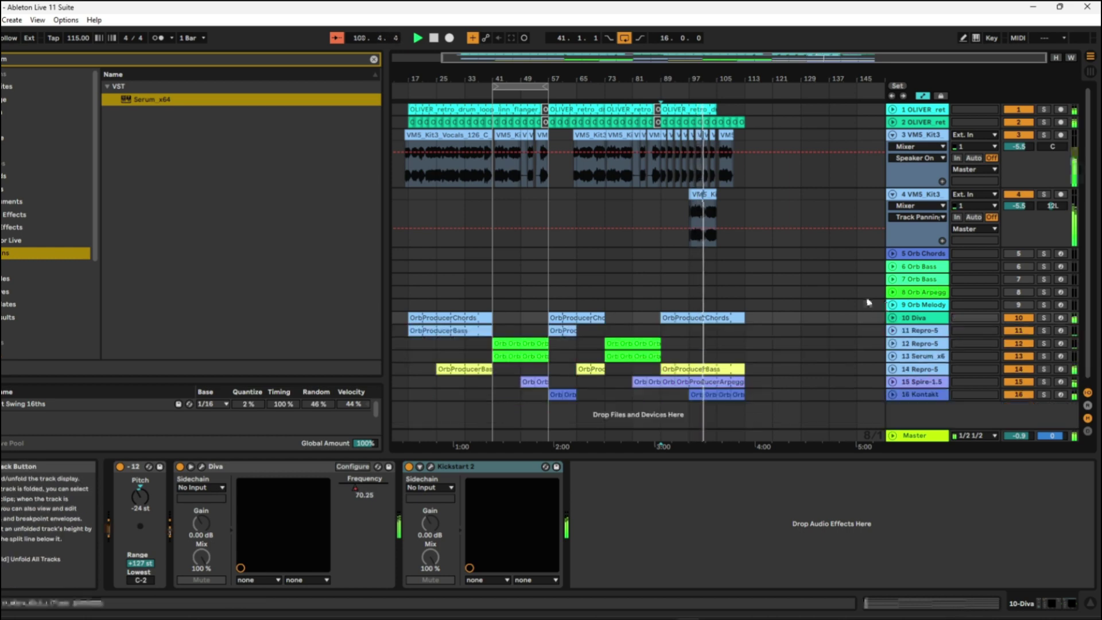
click(892, 194)
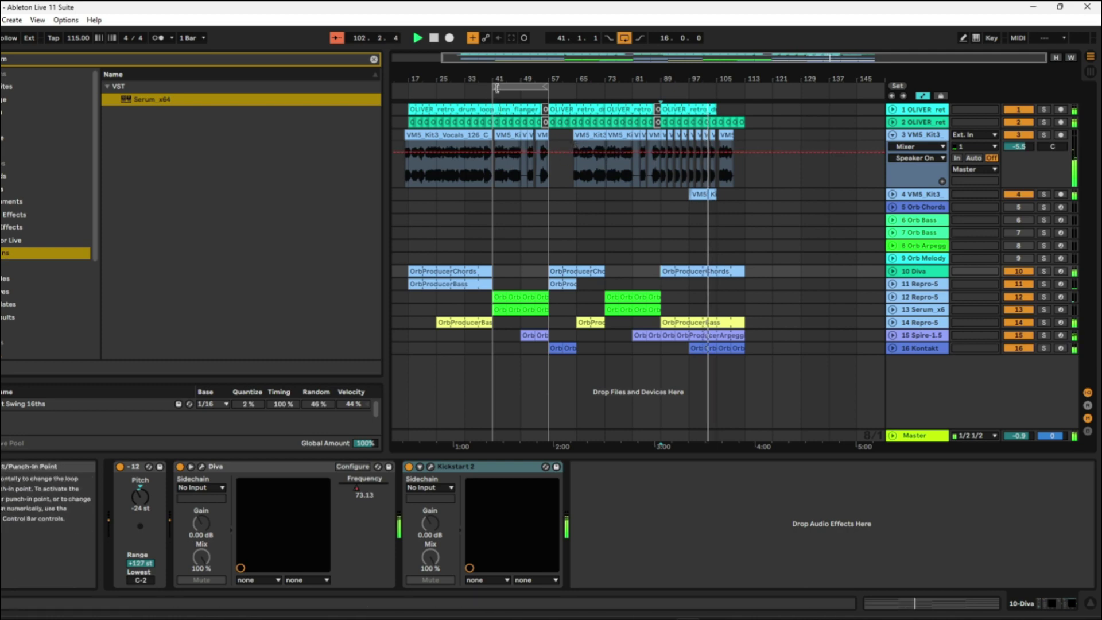
drag(492, 86, 408, 86)
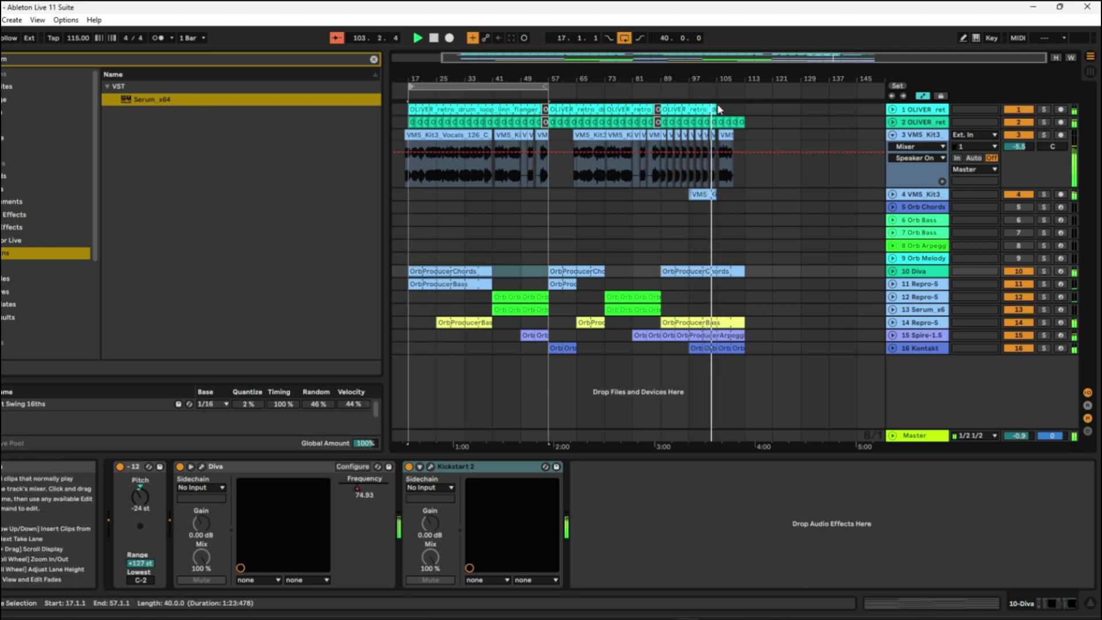
drag(546, 86, 744, 86)
Step: Hide the automation lanes and fold vocal track 3
key(a)
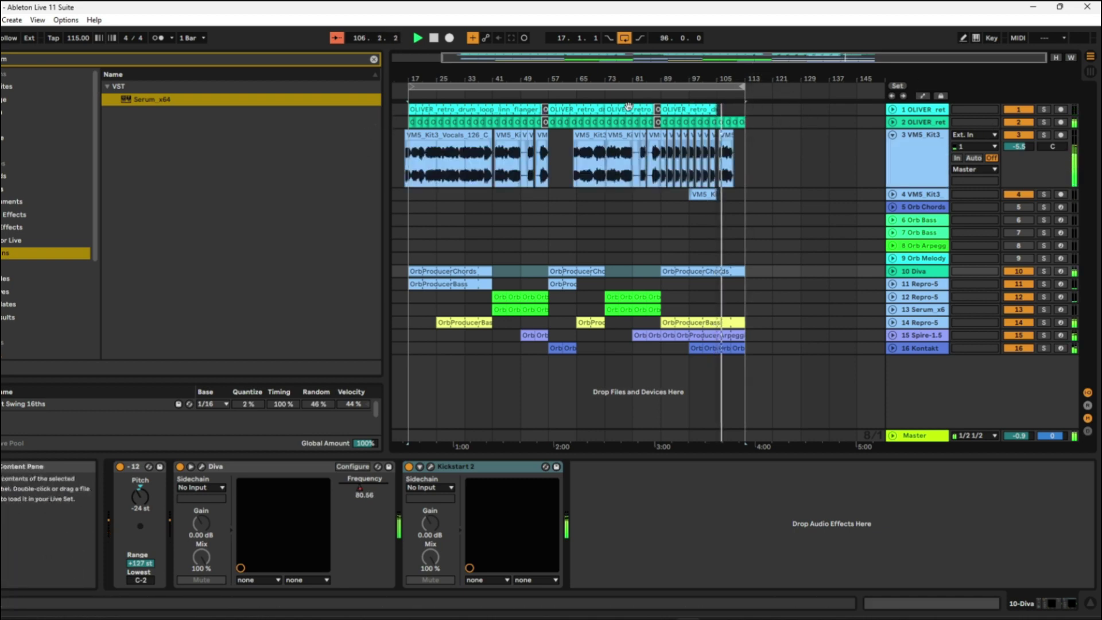
click(903, 156)
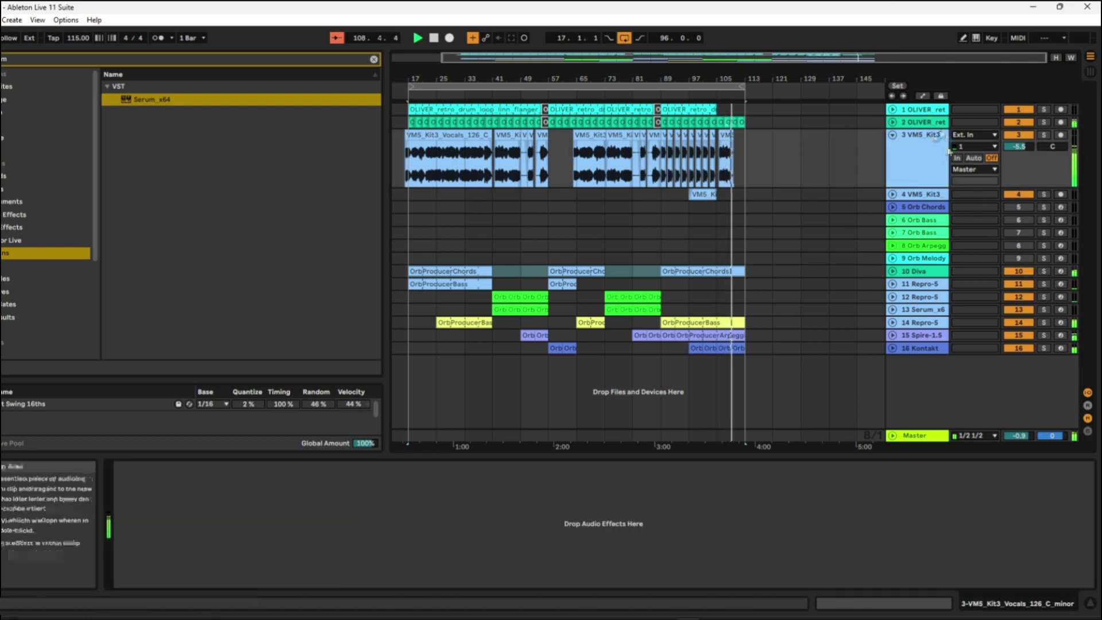
click(892, 135)
Step: Extend the end of the loop to bar 121 and deactivate vocal tracks 3 and 4
mouse_move(413, 80)
mouse_down()
mouse_move(416, 98)
mouse_move(396, 83)
mouse_up()
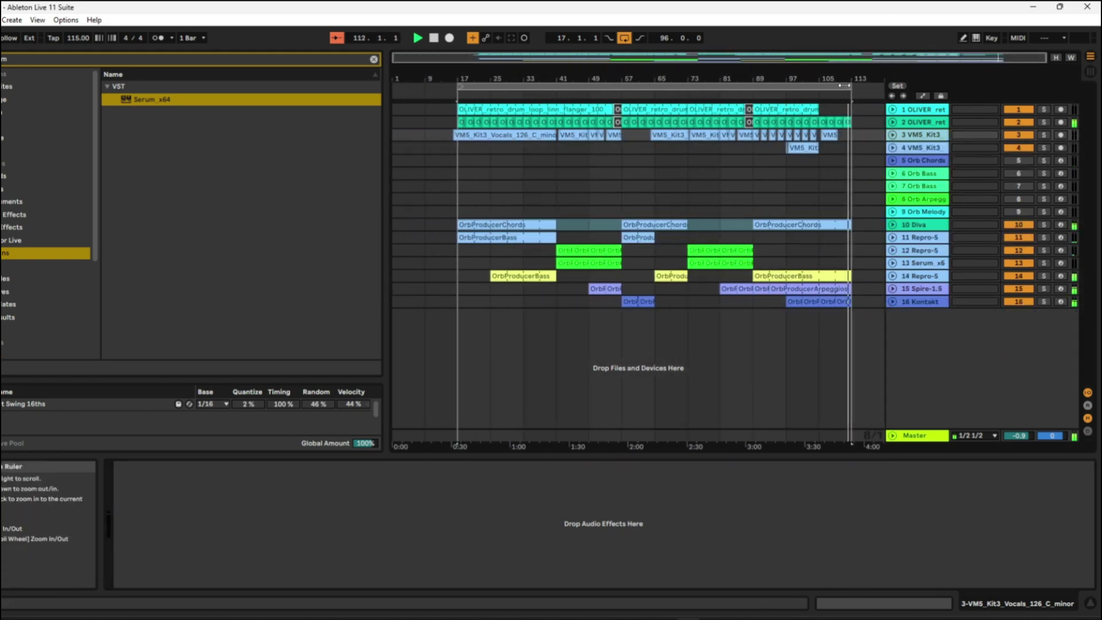
drag(851, 86, 868, 86)
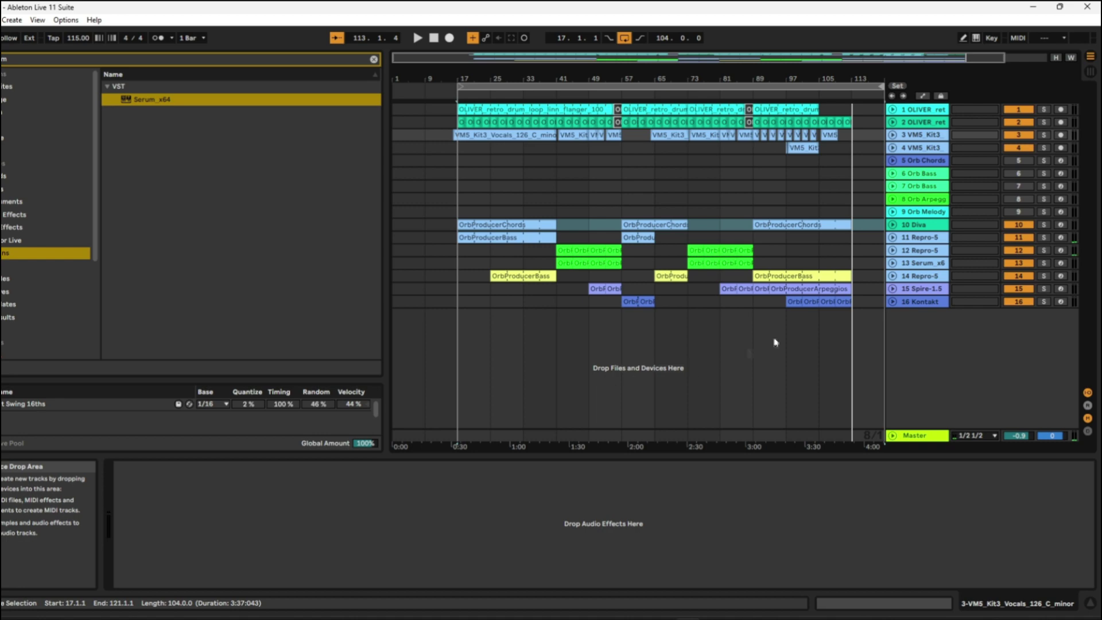
click(1018, 134)
click(1018, 147)
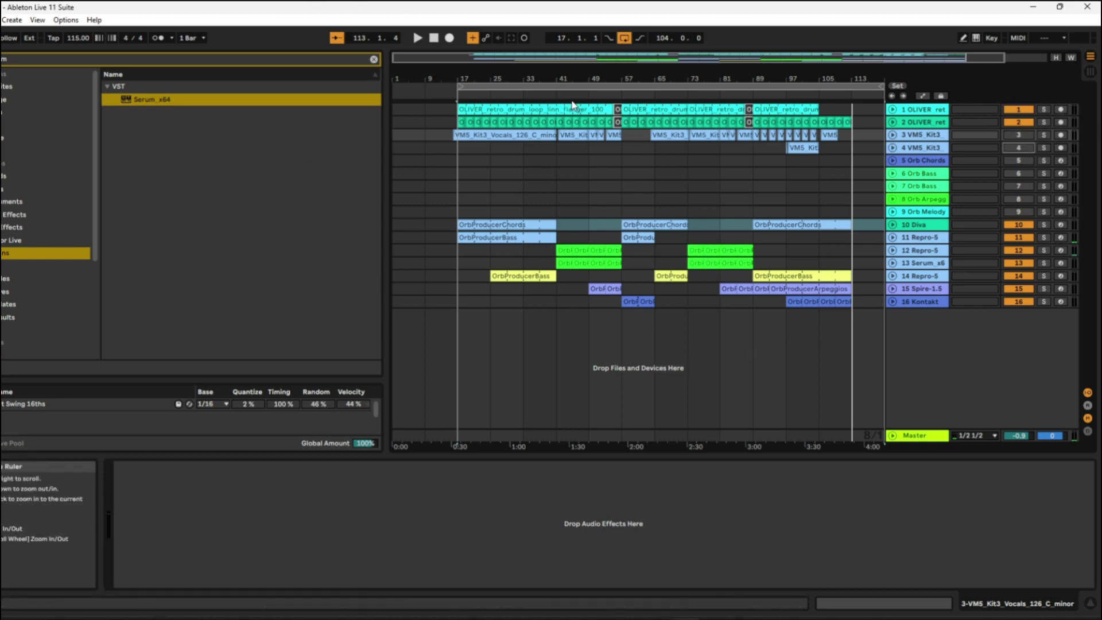
Step: Select bars 17 to 121 across all tracks and briefly play the arrangement without vocals from bar 17
key(ctrl+a)
click(417, 37)
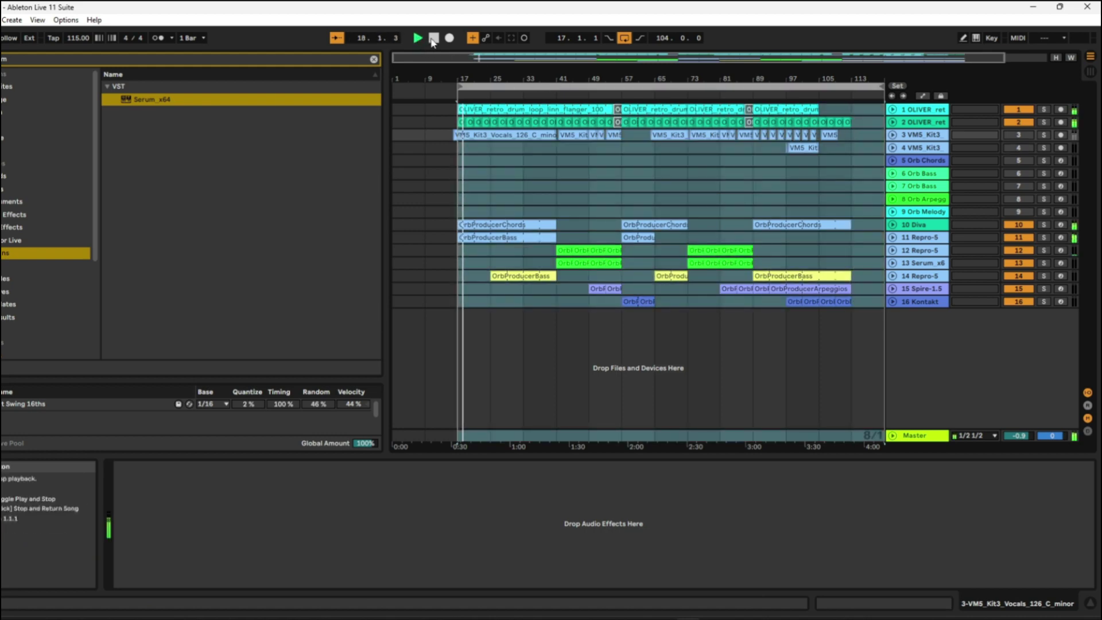
click(433, 37)
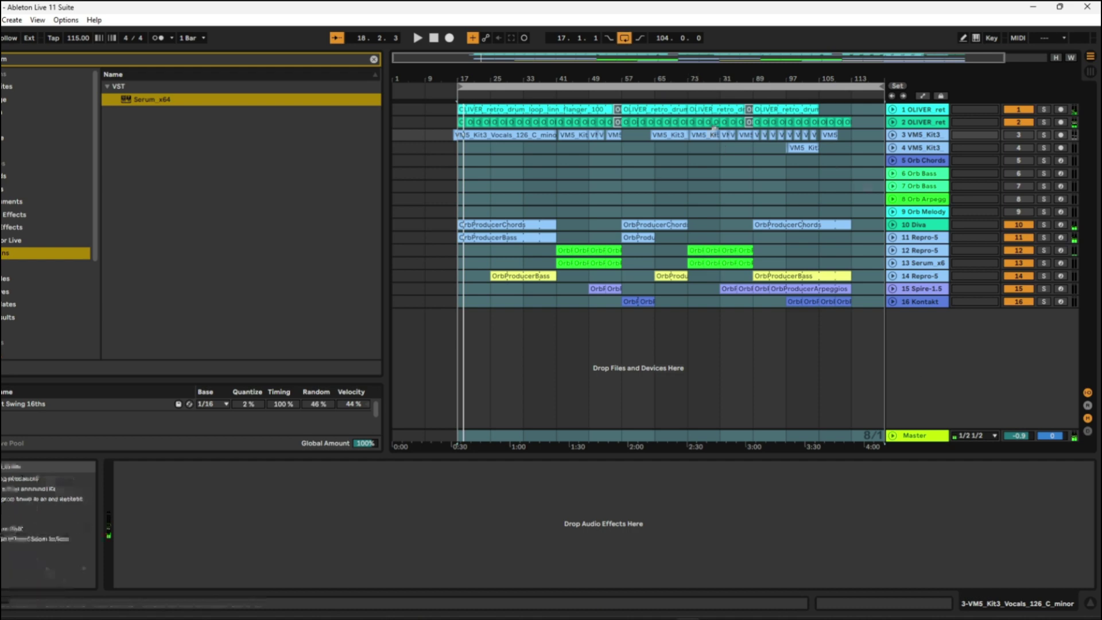